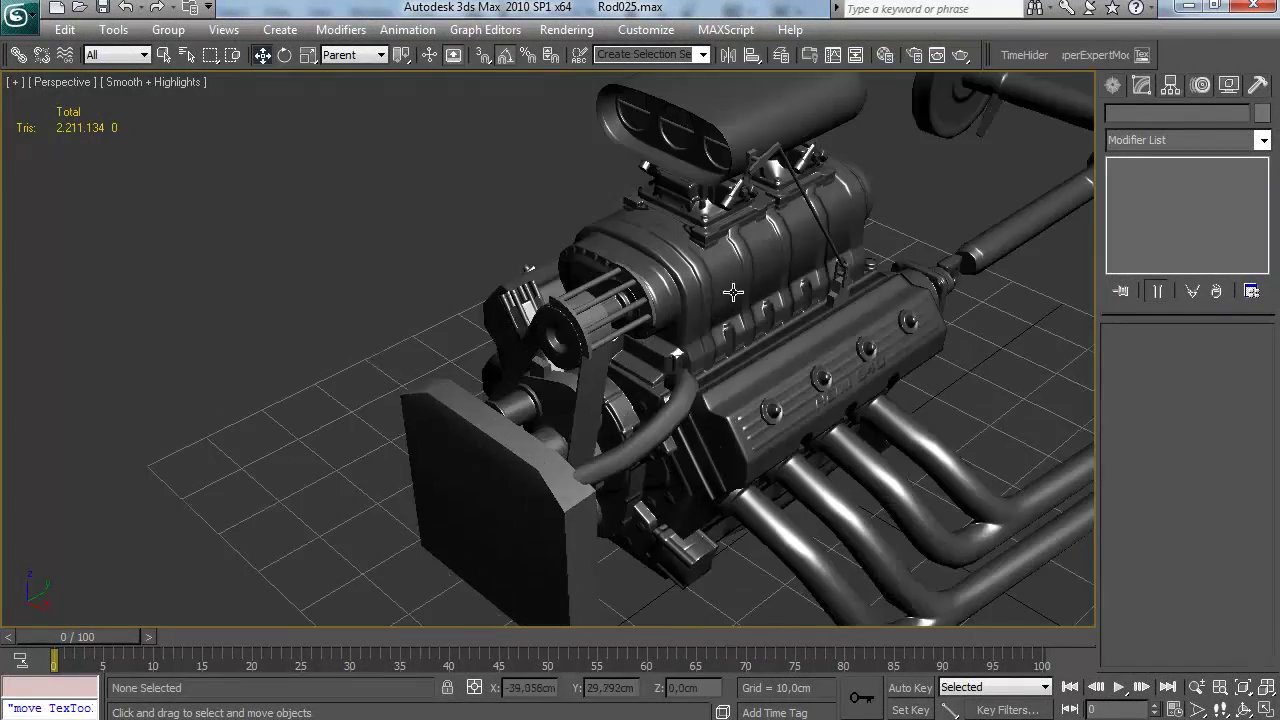
Clone the universal-joint fork of the LPDriveShaft mesh as an element, rotated 90° about X
{"action": "middle_click_drag", "start_coordinate": [733, 291], "coordinate": [555, 305], "text": "alt"}
{"action": "scroll", "coordinate": [644, 321], "scroll_direction": "down", "scroll_amount": 3}
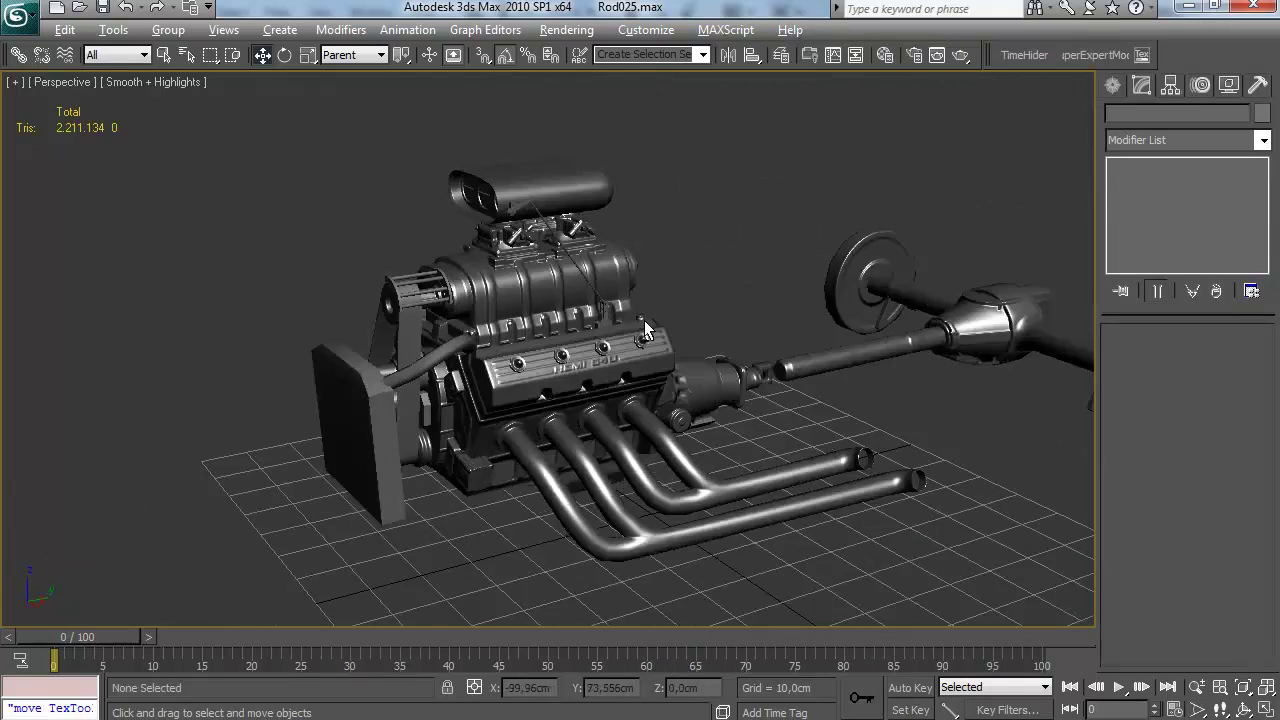
{"action": "middle_click_drag", "start_coordinate": [644, 321], "coordinate": [560, 340], "text": "alt"}
{"action": "scroll", "coordinate": [263, 310], "scroll_direction": "up", "scroll_amount": 5}
{"action": "middle_click_drag", "start_coordinate": [560, 385], "coordinate": [428, 310]}
{"action": "left_click", "coordinate": [265, 310]}
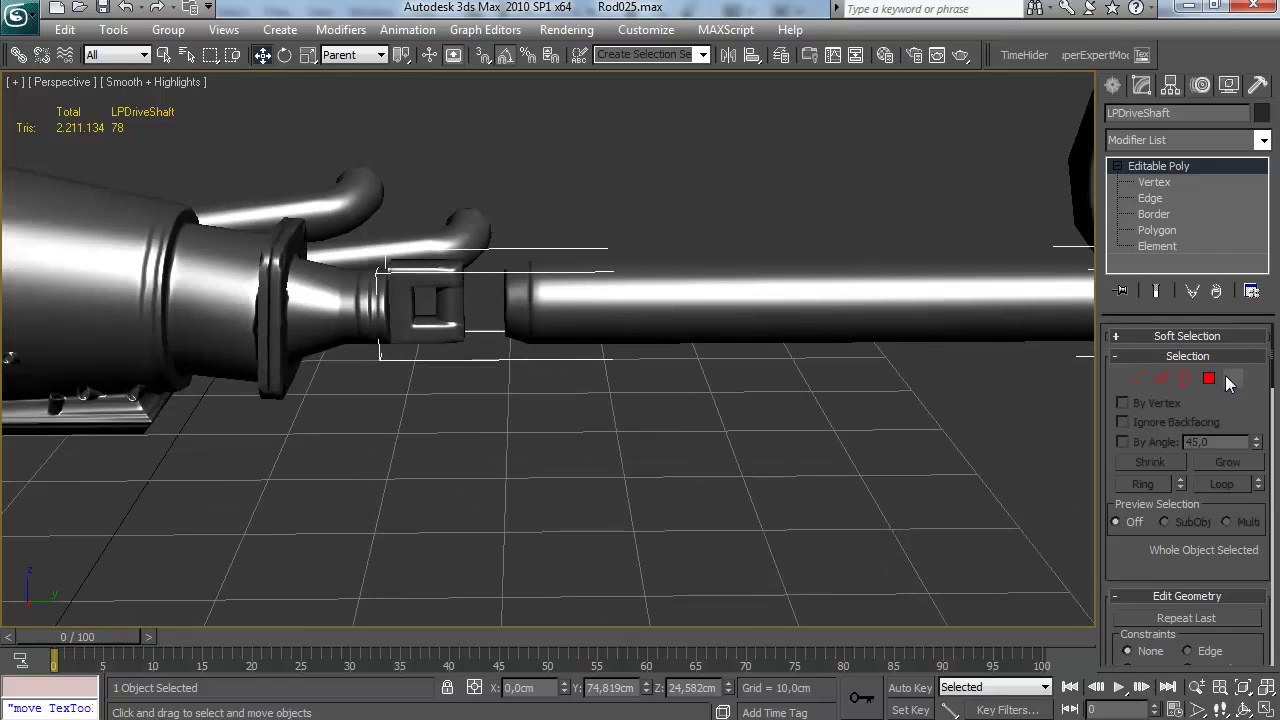
{"action": "left_click", "coordinate": [1230, 380]}
{"action": "left_click", "coordinate": [430, 326]}
{"action": "key", "text": "e"}
{"action": "left_click_drag", "start_coordinate": [435, 300], "coordinate": [600, 305], "text": "shift"}
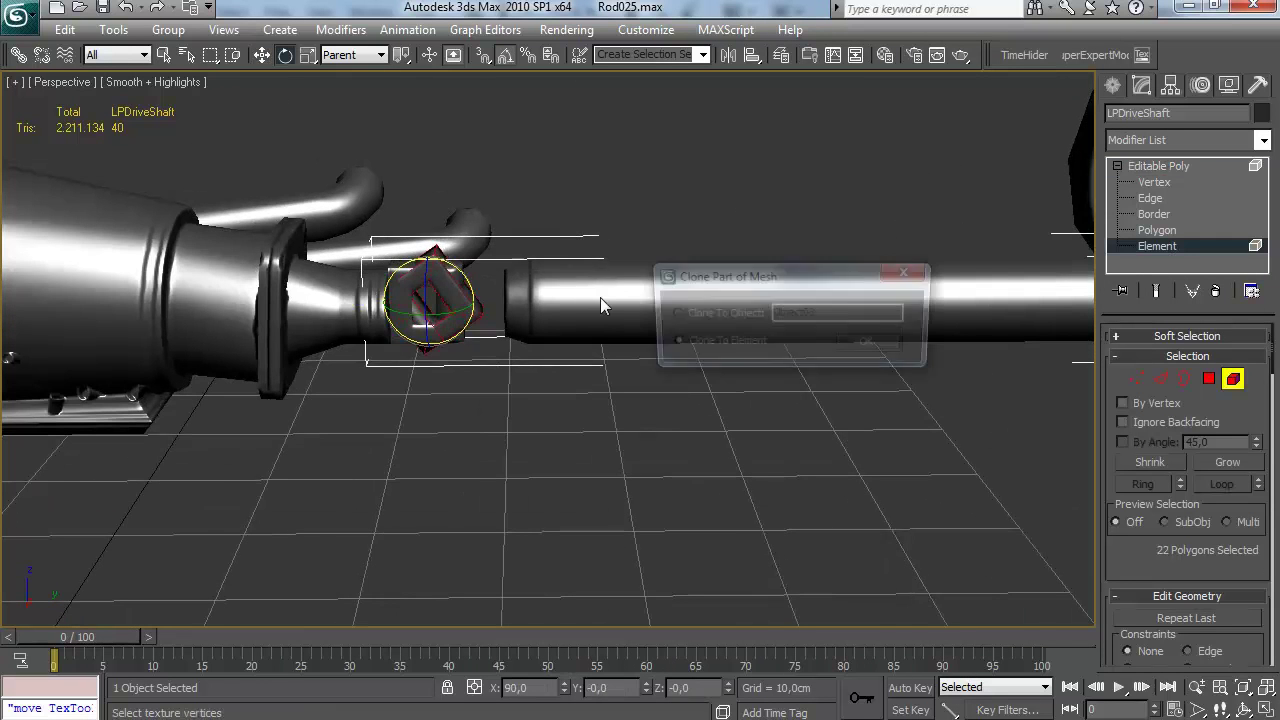
{"action": "left_click", "coordinate": [870, 341]}
Rotate and shift the cloned fork element into line with the drive shaft, and finish element editing with the object deselected
{"action": "mouse_move", "coordinate": [461, 273]}
{"action": "left_mouse_down"}
{"action": "mouse_move", "coordinate": [487, 302]}
{"action": "mouse_move", "coordinate": [446, 211]}
{"action": "left_mouse_up"}
{"action": "middle_click_drag", "start_coordinate": [446, 213], "coordinate": [370, 260], "text": "alt"}
{"action": "left_click_drag", "start_coordinate": [456, 268], "coordinate": [462, 275]}
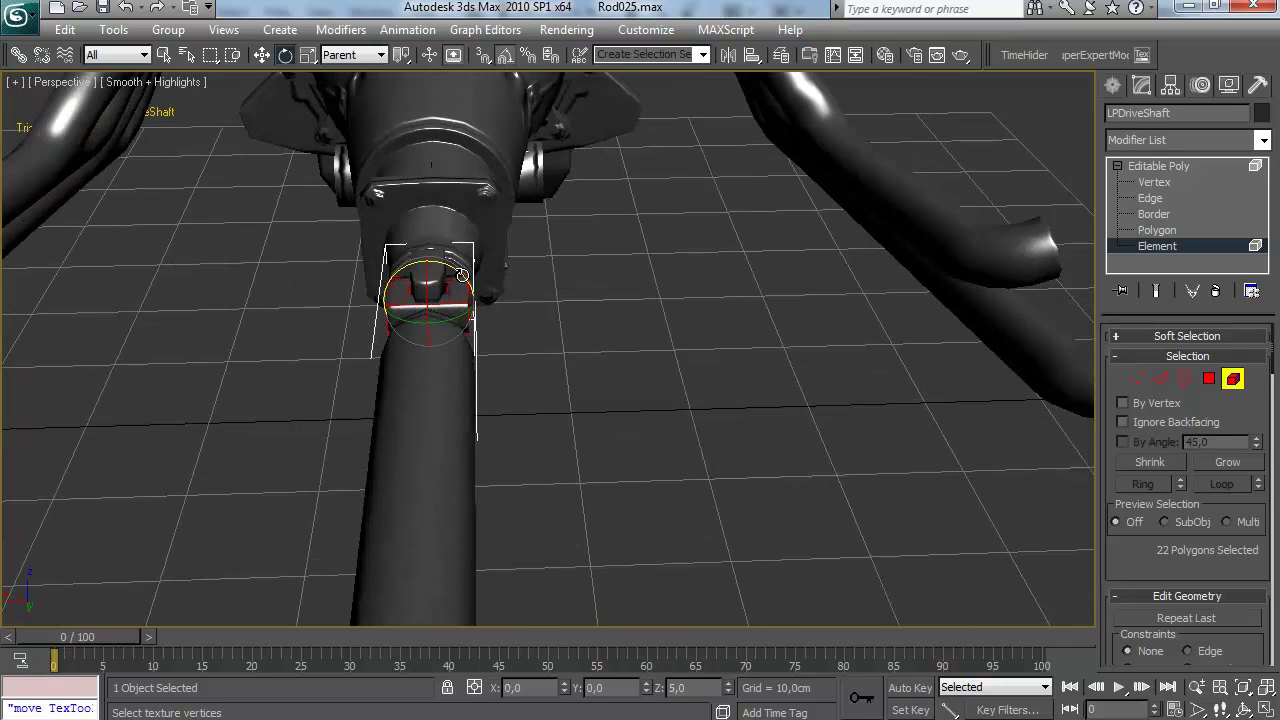
{"action": "mouse_move", "coordinate": [462, 275]}
{"action": "middle_mouse_down", "text": "alt"}
{"action": "mouse_move", "coordinate": [640, 289]}
{"action": "mouse_move", "coordinate": [479, 293]}
{"action": "middle_mouse_up", "text": "alt"}
{"action": "key", "text": "w"}
{"action": "left_click_drag", "start_coordinate": [394, 302], "coordinate": [417, 304]}
{"action": "middle_click_drag", "start_coordinate": [450, 303], "coordinate": [623, 301], "text": "alt"}
{"action": "left_click", "coordinate": [1236, 380]}
{"action": "left_click", "coordinate": [700, 421]}
Examine the normal-mapped details on the engine's supercharger and carburettor base brackets
{"action": "scroll", "coordinate": [594, 312], "scroll_direction": "down", "scroll_amount": 6}
{"action": "scroll", "coordinate": [512, 368], "scroll_direction": "up", "scroll_amount": 5}
{"action": "scroll", "coordinate": [647, 324], "scroll_direction": "down", "scroll_amount": 5}
{"action": "scroll", "coordinate": [623, 300], "scroll_direction": "up", "scroll_amount": 5}
{"action": "middle_click_drag", "start_coordinate": [343, 326], "coordinate": [405, 328], "text": "alt"}
{"action": "middle_click_drag", "start_coordinate": [405, 328], "coordinate": [572, 403]}
{"action": "scroll", "coordinate": [620, 357], "scroll_direction": "up", "scroll_amount": 5}
{"action": "scroll", "coordinate": [513, 368], "scroll_direction": "up", "scroll_amount": 5}
{"action": "scroll", "coordinate": [583, 366], "scroll_direction": "down", "scroll_amount": 6}
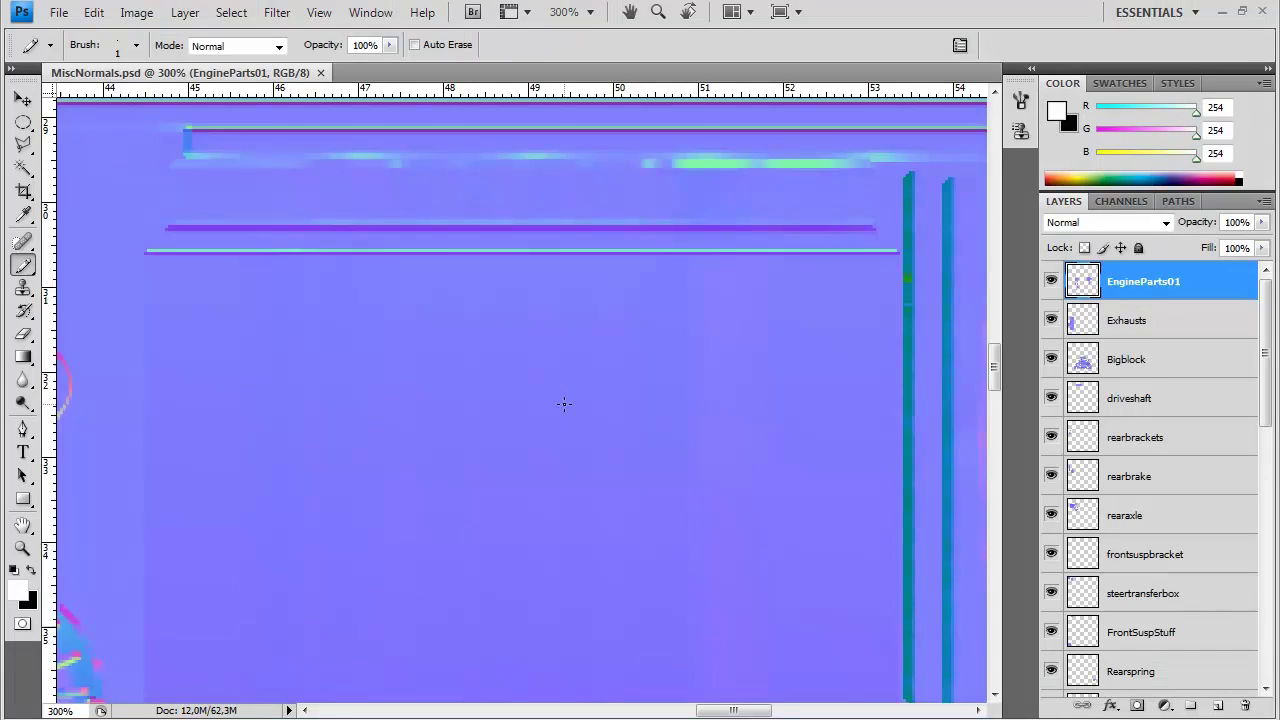
Switch to MiscNormals.psd in Photoshop and activate the Bigblock layer around the two long notched bracket strips
{"action": "key", "text": "ctrl+minus"}
{"action": "key", "text": "ctrl+minus"}
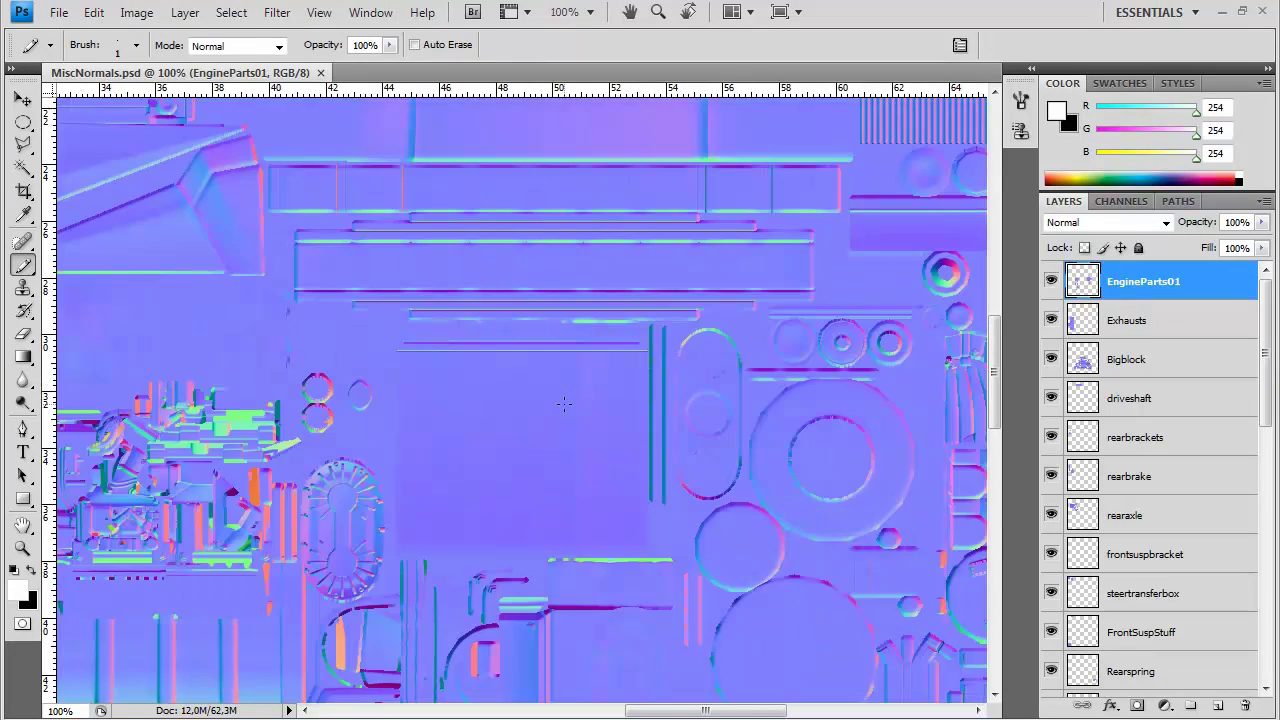
{"action": "left_click_drag", "start_coordinate": [219, 482], "coordinate": [547, 311]}
{"action": "key", "text": "ctrl+plus"}
{"action": "scroll", "coordinate": [604, 232], "scroll_direction": "up", "scroll_amount": 3, "text": "alt"}
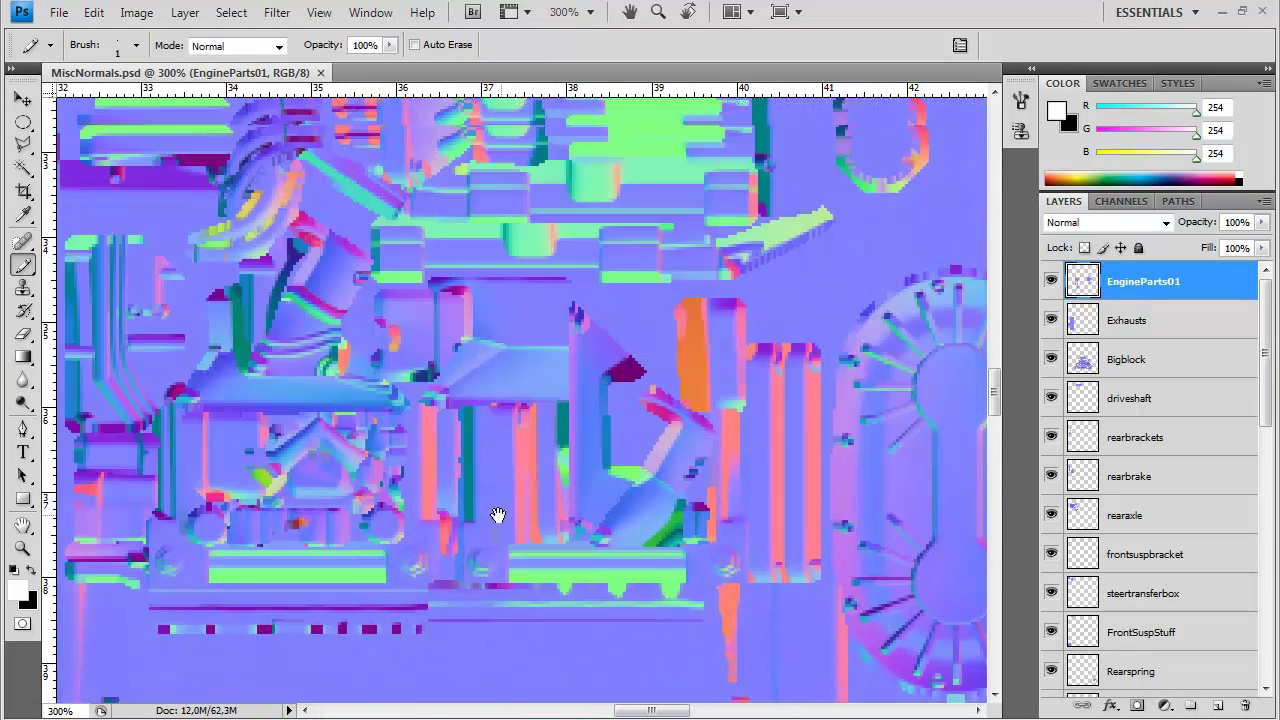
{"action": "left_click", "coordinate": [1095, 357]}
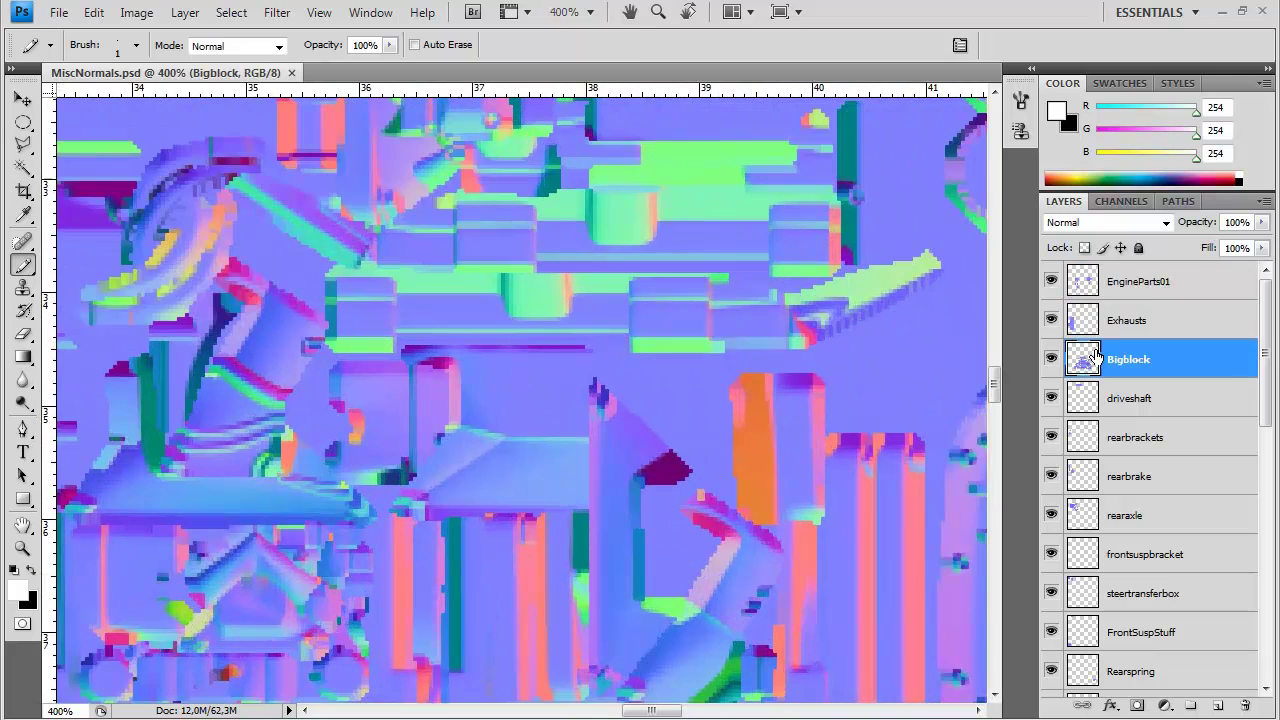
Select the rectangular band around the green notch on the lower bracket strip and shift it a few pixels up
{"action": "left_click", "coordinate": [24, 123]}
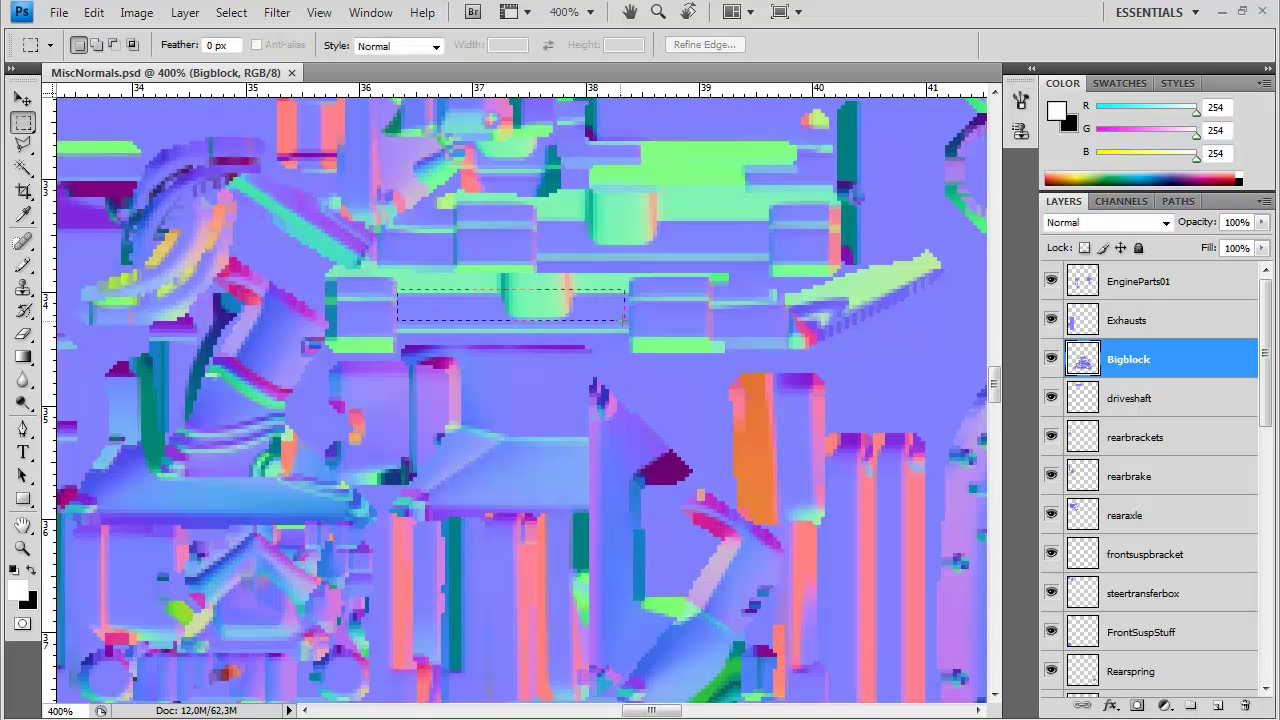
{"action": "left_click", "coordinate": [24, 99]}
{"action": "key", "text": "Up"}
{"action": "key", "text": "Up"}
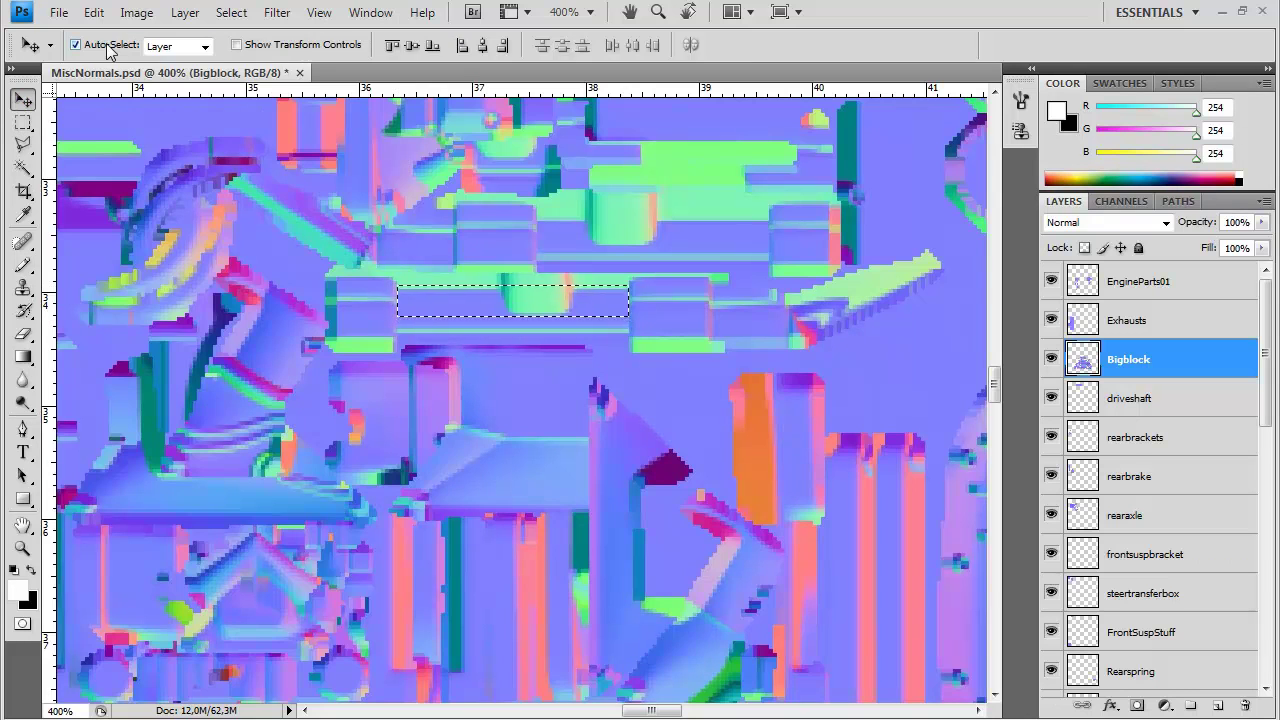
{"action": "key", "text": "Up"}
{"action": "key", "text": "ctrl+d"}
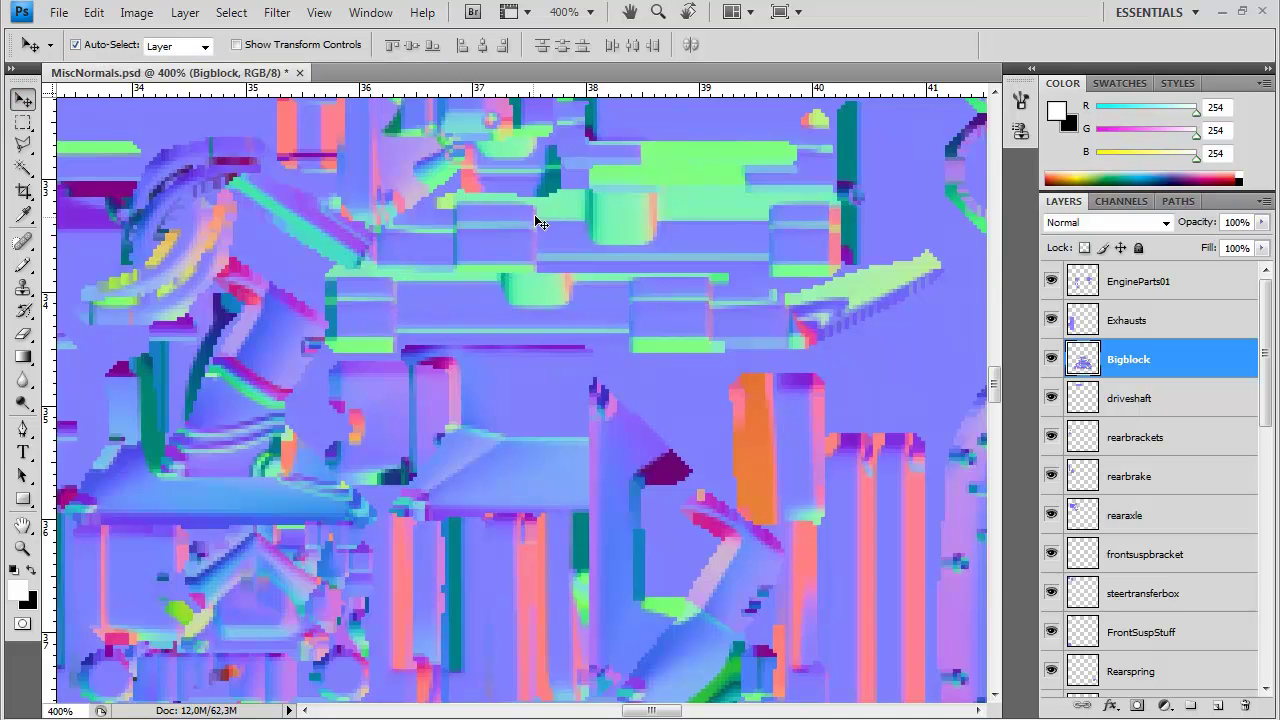
Shift the band around the upper strip's green notch a few pixels up, and sample the adjacent blue for Pencil retouching
{"action": "key", "text": "m"}
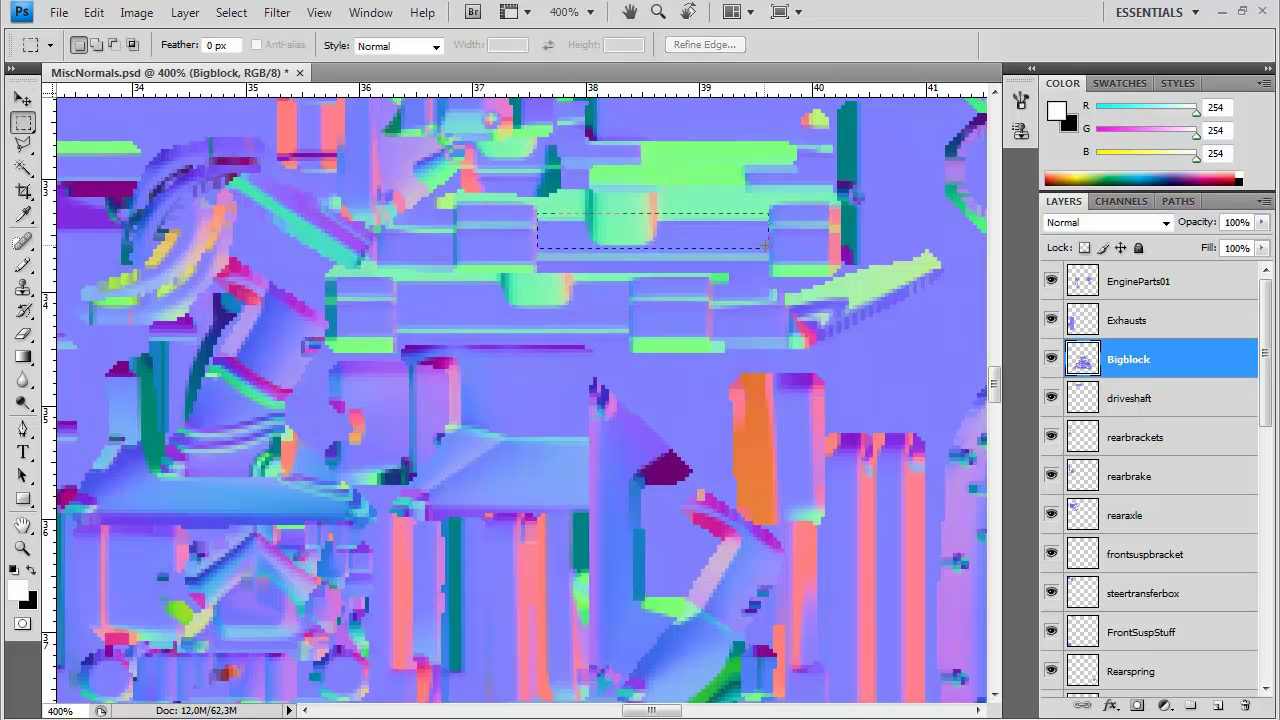
{"action": "left_click_drag", "start_coordinate": [765, 246], "coordinate": [768, 245]}
{"action": "left_click", "coordinate": [22, 99]}
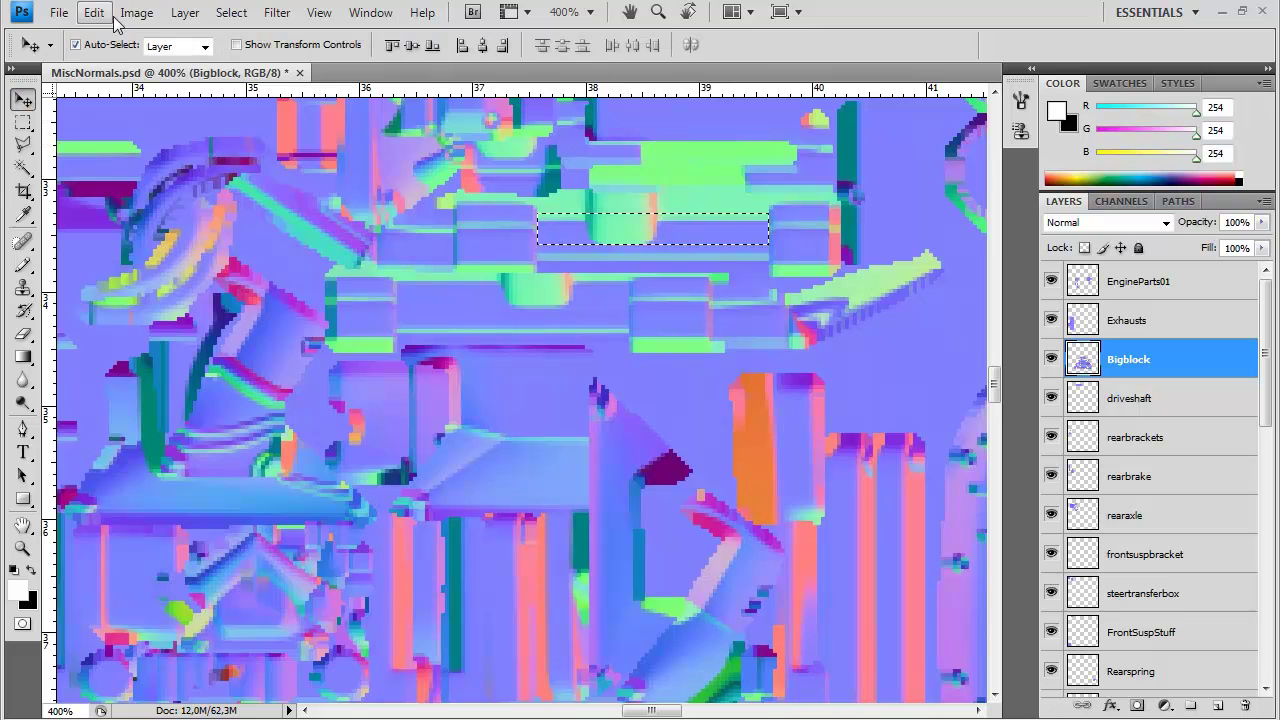
{"action": "key", "text": "Up"}
{"action": "key", "text": "Up"}
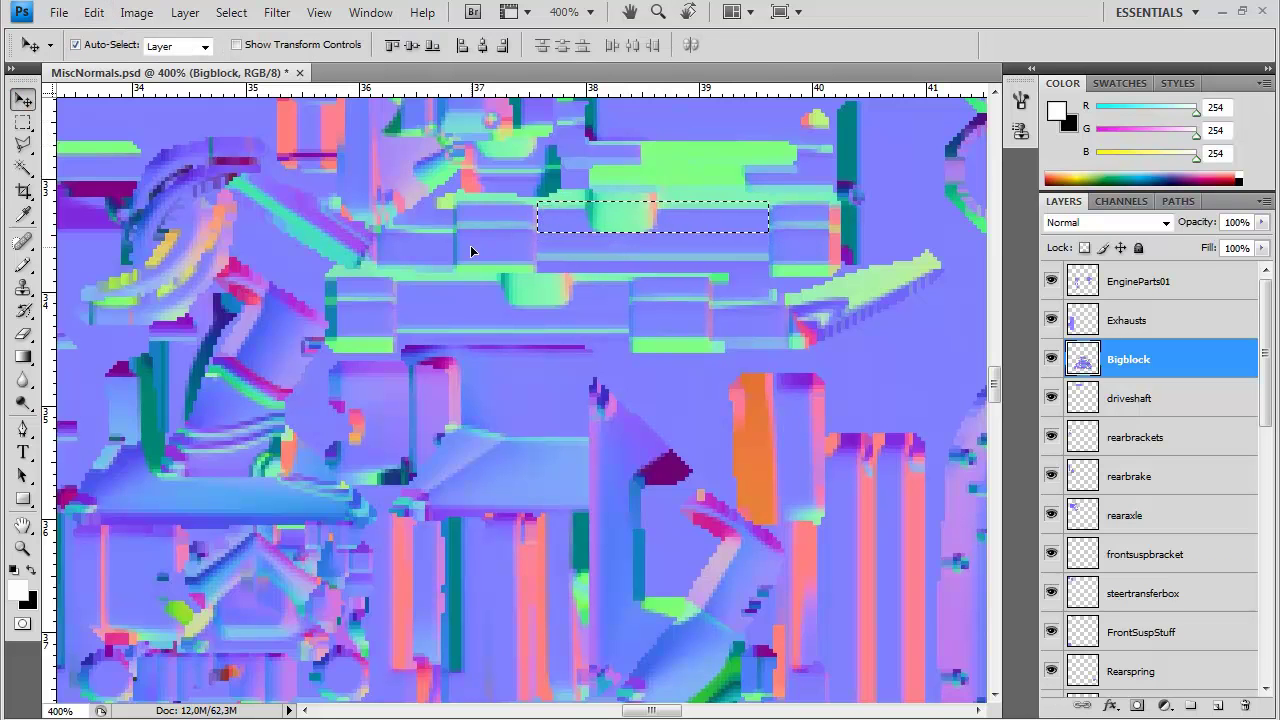
{"action": "key", "text": "ctrl+d"}
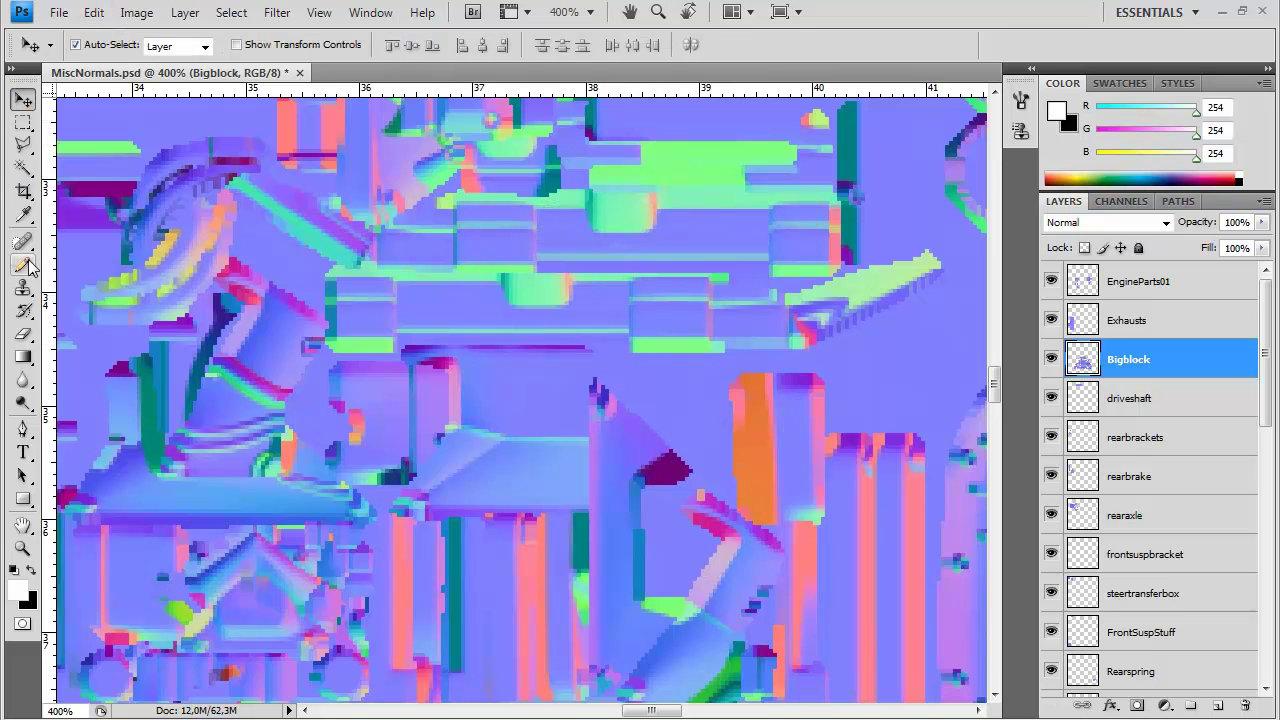
{"action": "left_click", "coordinate": [24, 264]}
{"action": "left_click", "coordinate": [656, 245], "text": "alt"}
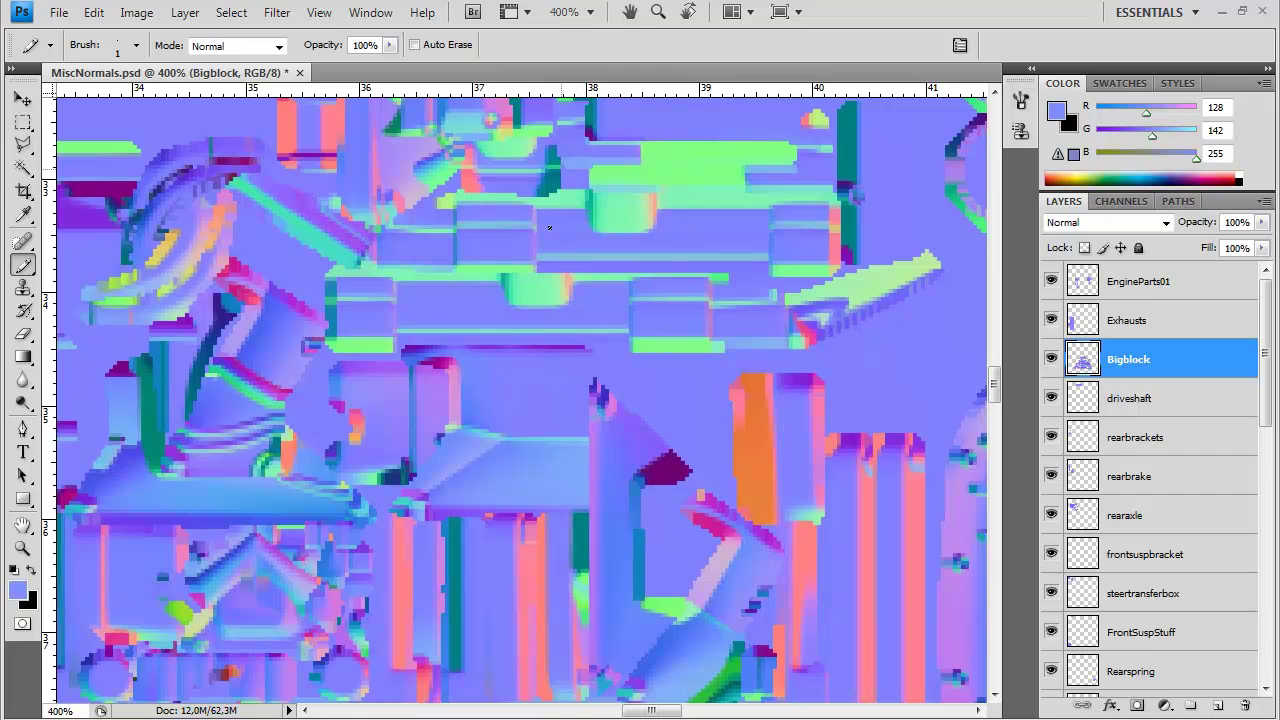
Save a copy as the Targa file MiscNormals.tga in the img folder at 24 bits/pixel with RLE compression
{"action": "key", "text": "ctrl+shift+s"}
{"action": "left_click", "coordinate": [545, 468]}
{"action": "left_click", "coordinate": [560, 718]}
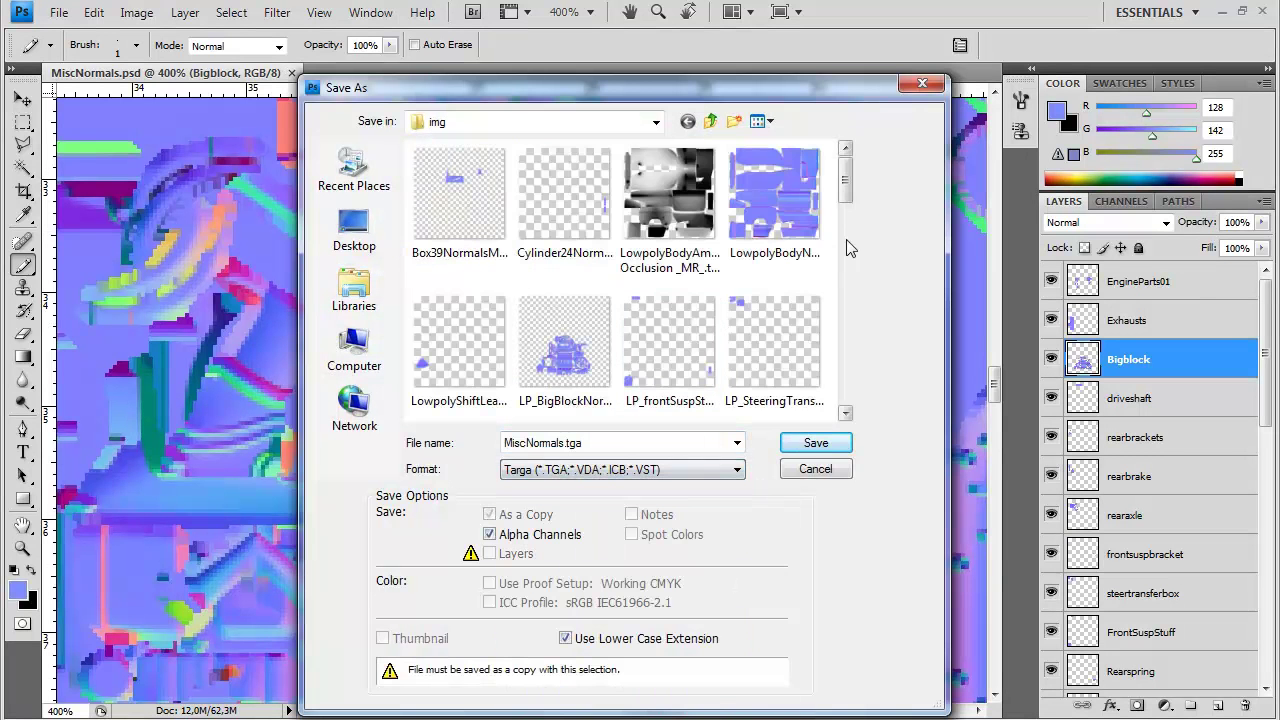
{"action": "left_click", "coordinate": [833, 450]}
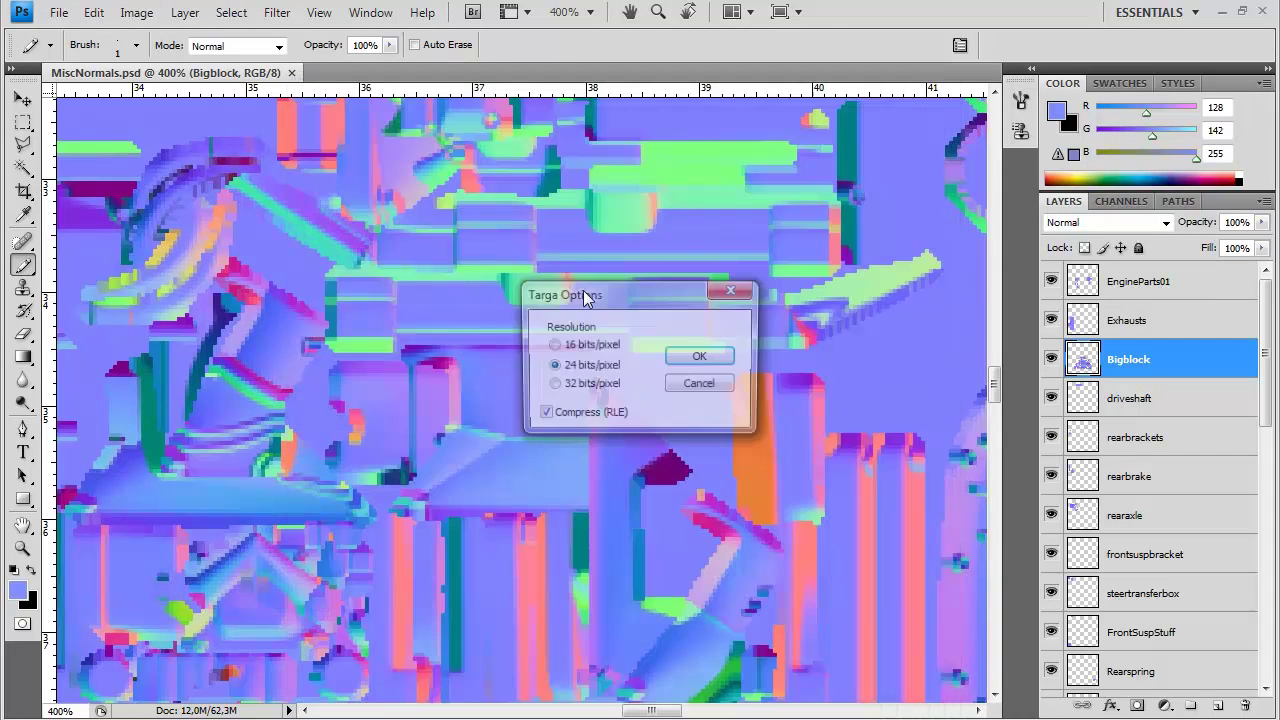
{"action": "left_click", "coordinate": [703, 358]}
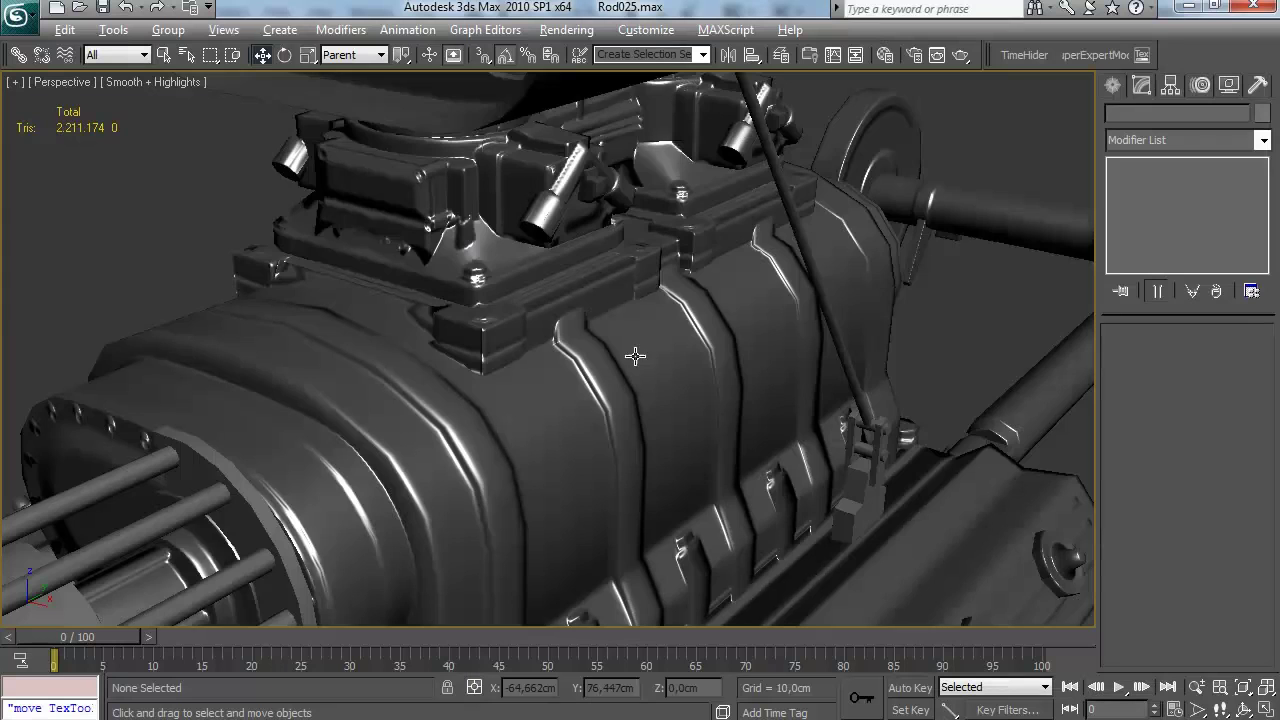
Switch to 3ds Max and examine the updated normal map on the carburettor base bracket, checking it with and without edged faces
{"action": "middle_click_drag", "start_coordinate": [635, 356], "coordinate": [566, 318], "text": "alt"}
{"action": "scroll", "coordinate": [548, 298], "scroll_direction": "down", "scroll_amount": 4}
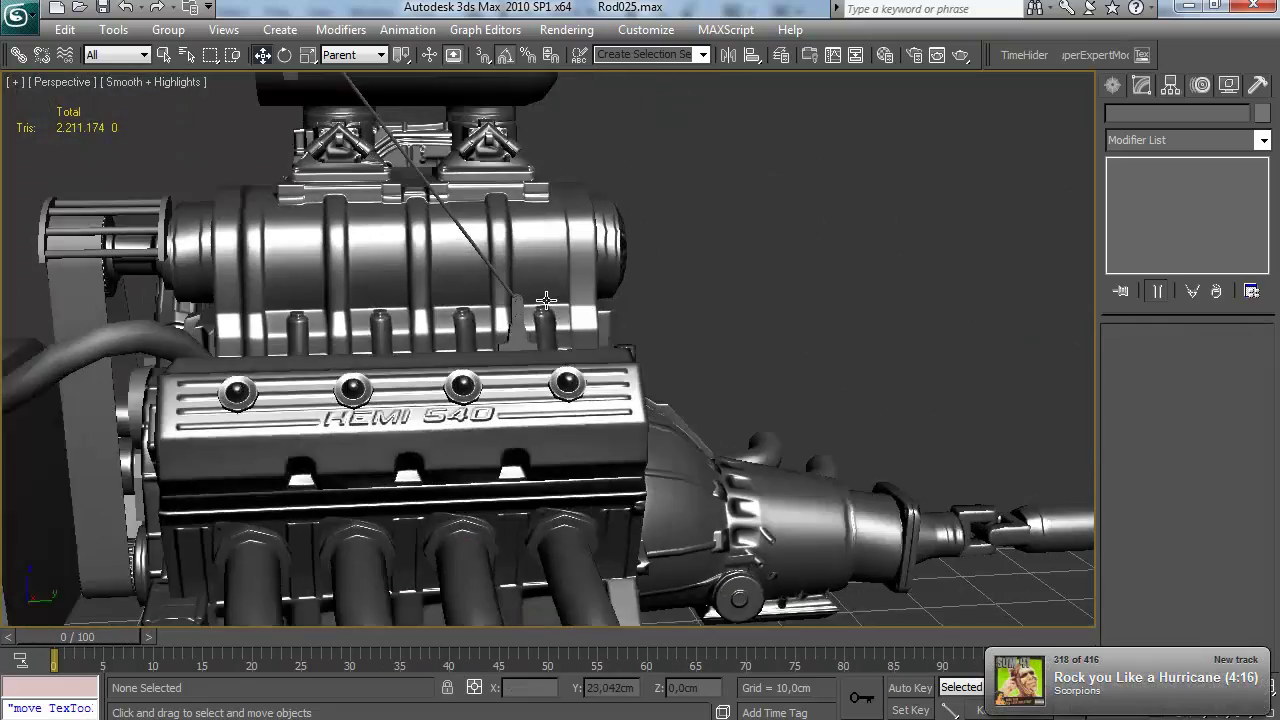
{"action": "scroll", "coordinate": [600, 374], "scroll_direction": "up", "scroll_amount": 8}
{"action": "middle_click_drag", "start_coordinate": [600, 374], "coordinate": [562, 338], "text": "alt"}
{"action": "scroll", "coordinate": [617, 345], "scroll_direction": "down", "scroll_amount": 6}
{"action": "middle_click_drag", "start_coordinate": [562, 338], "coordinate": [667, 328]}
{"action": "scroll", "coordinate": [631, 351], "scroll_direction": "up", "scroll_amount": 4}
{"action": "key", "text": "F4"}
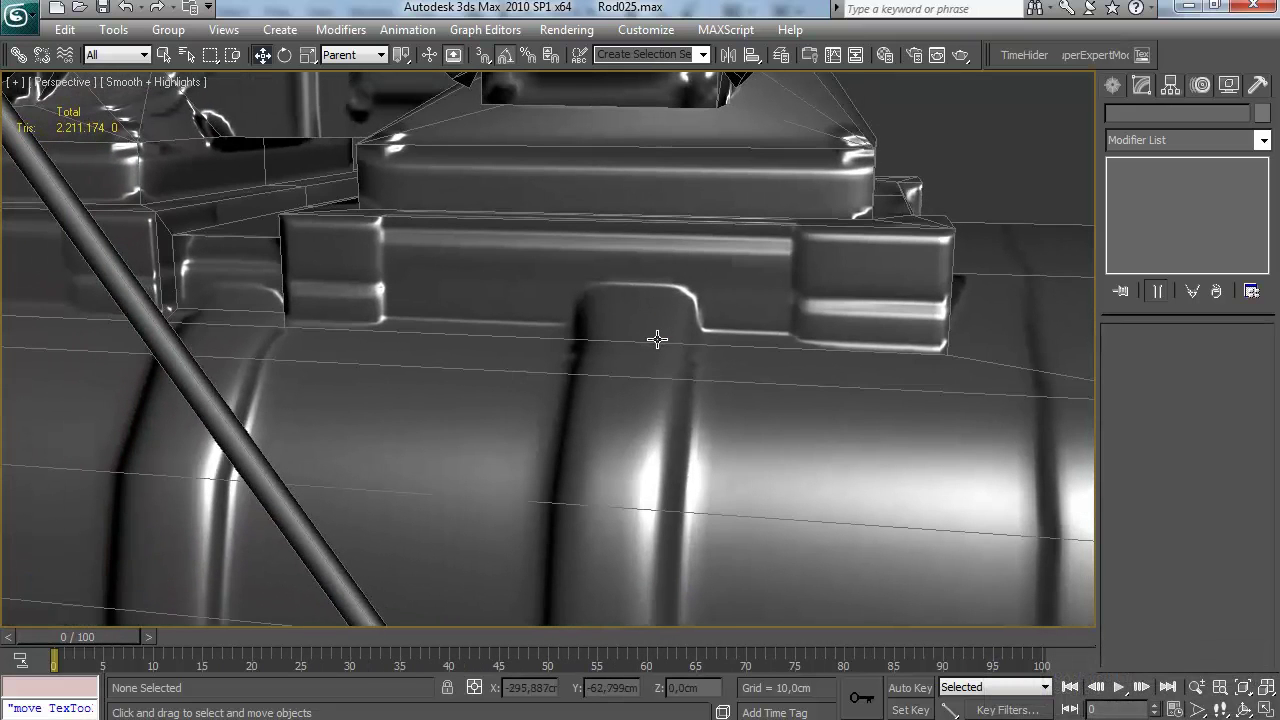
{"action": "key", "text": "F4"}
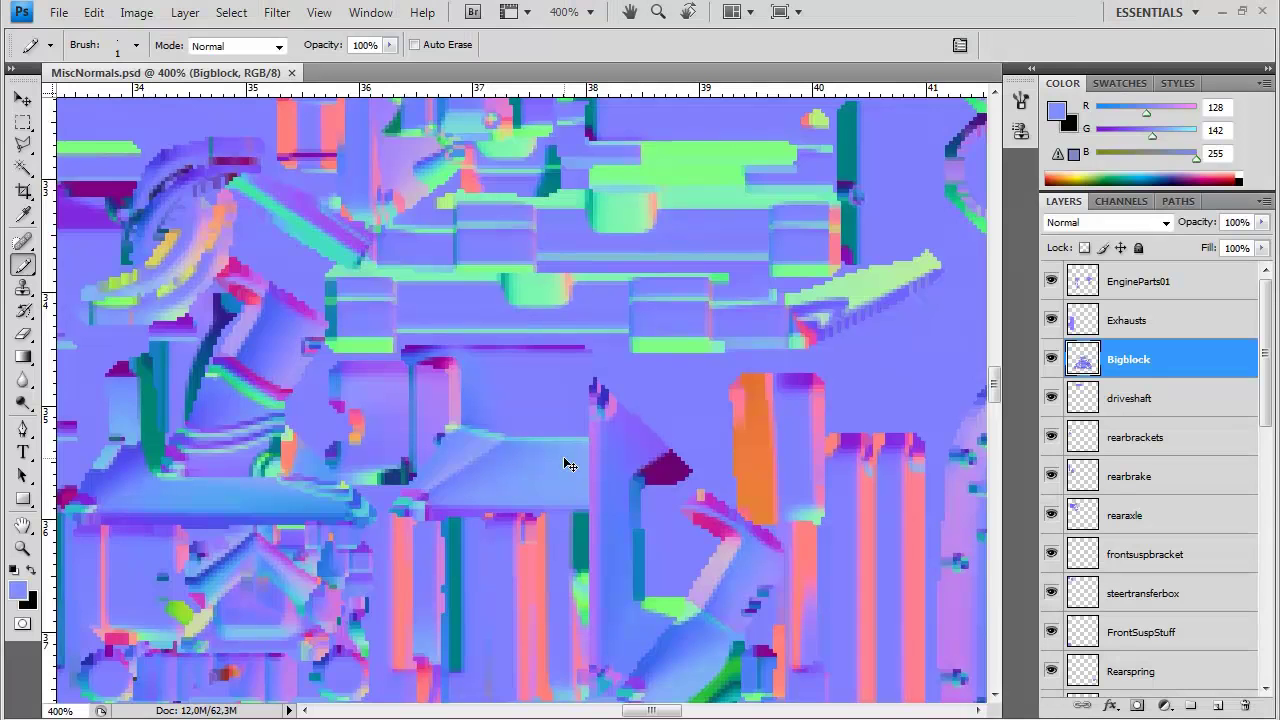
Return to MiscNormals.psd in Photoshop and squash the lower part of the lower strip's green notch to 38.1% height
{"action": "scroll", "coordinate": [569, 466], "scroll_direction": "up", "scroll_amount": 2, "text": "alt"}
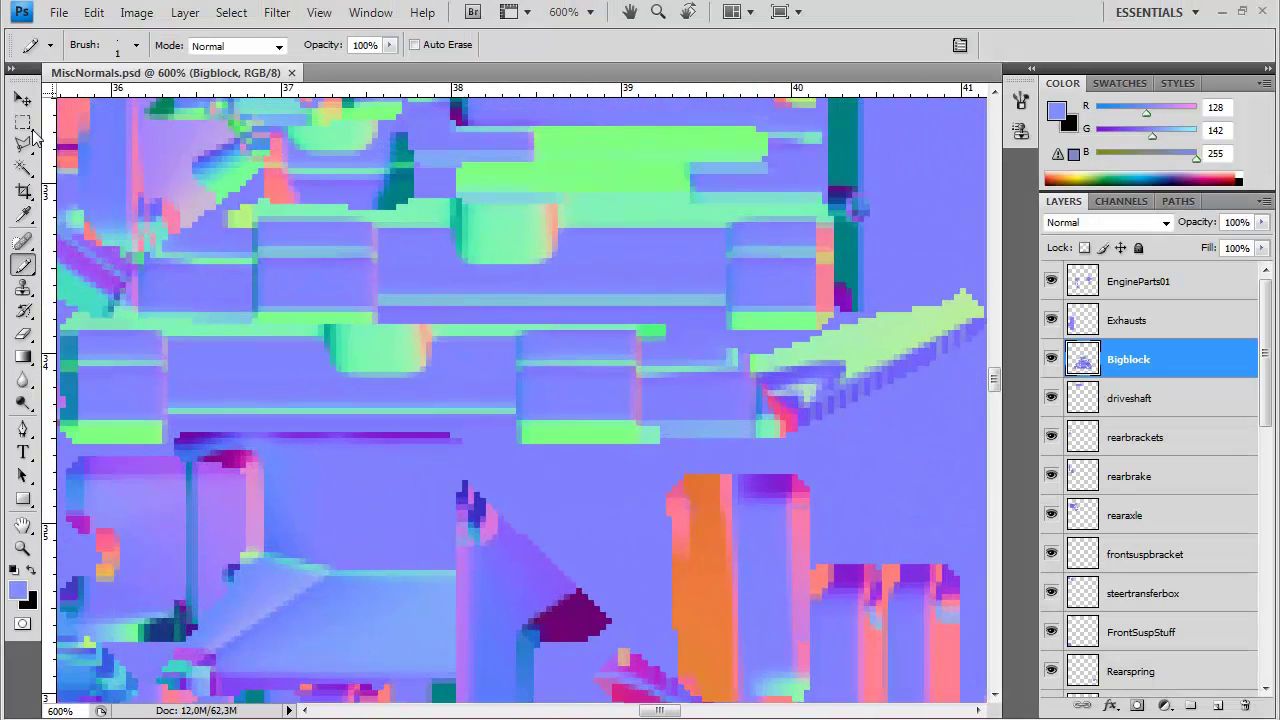
{"action": "left_click", "coordinate": [30, 128]}
{"action": "left_click_drag", "start_coordinate": [457, 378], "coordinate": [389, 349]}
{"action": "key", "text": "ctrl+t"}
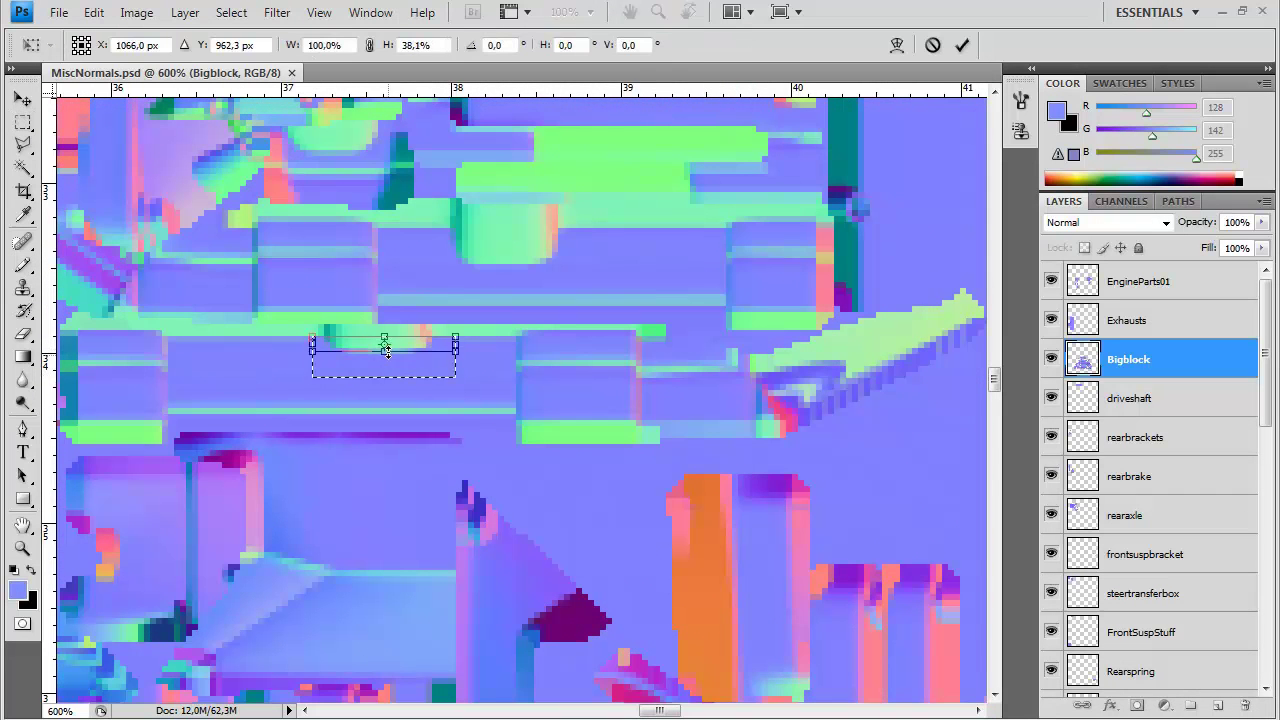
{"action": "key", "text": "Return"}
{"action": "key", "text": "ctrl+d"}
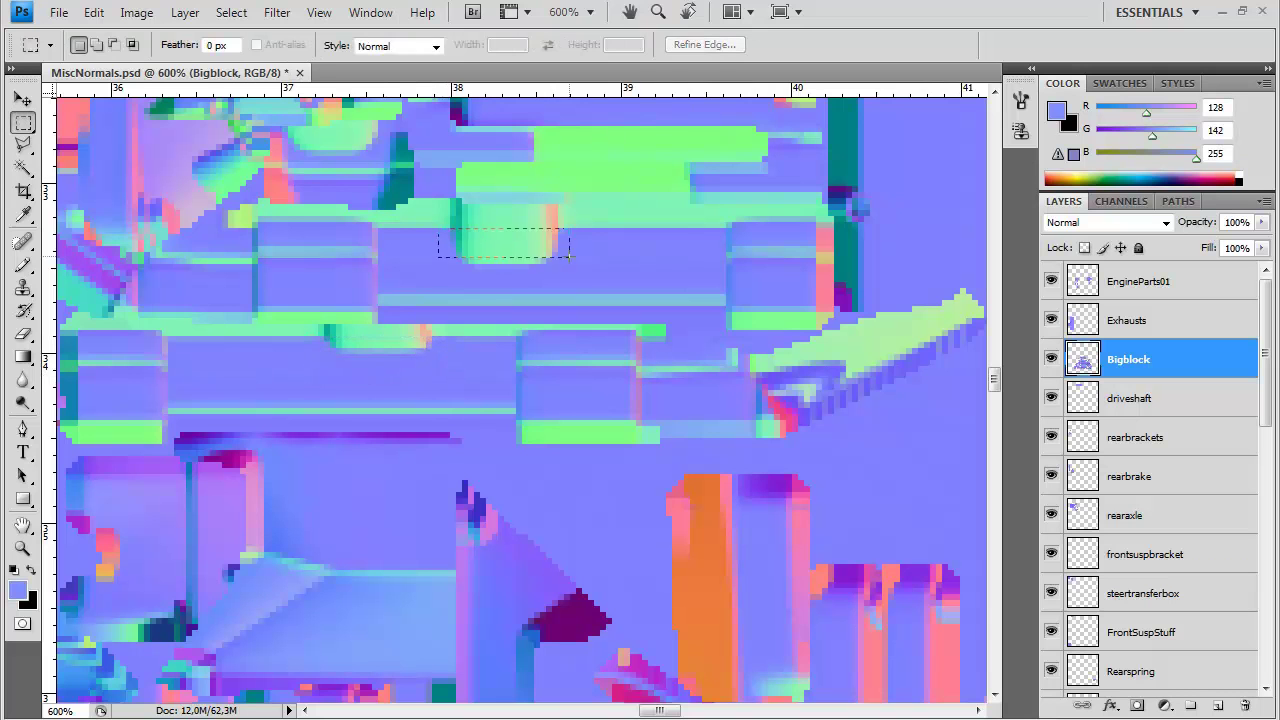
Squash the lower part of the upper strip's green notch vertically to match the lower one
{"action": "left_click_drag", "start_coordinate": [569, 257], "coordinate": [508, 242]}
{"action": "key", "text": "ctrl+t"}
{"action": "key", "text": "Return"}
{"action": "key", "text": "ctrl+d"}
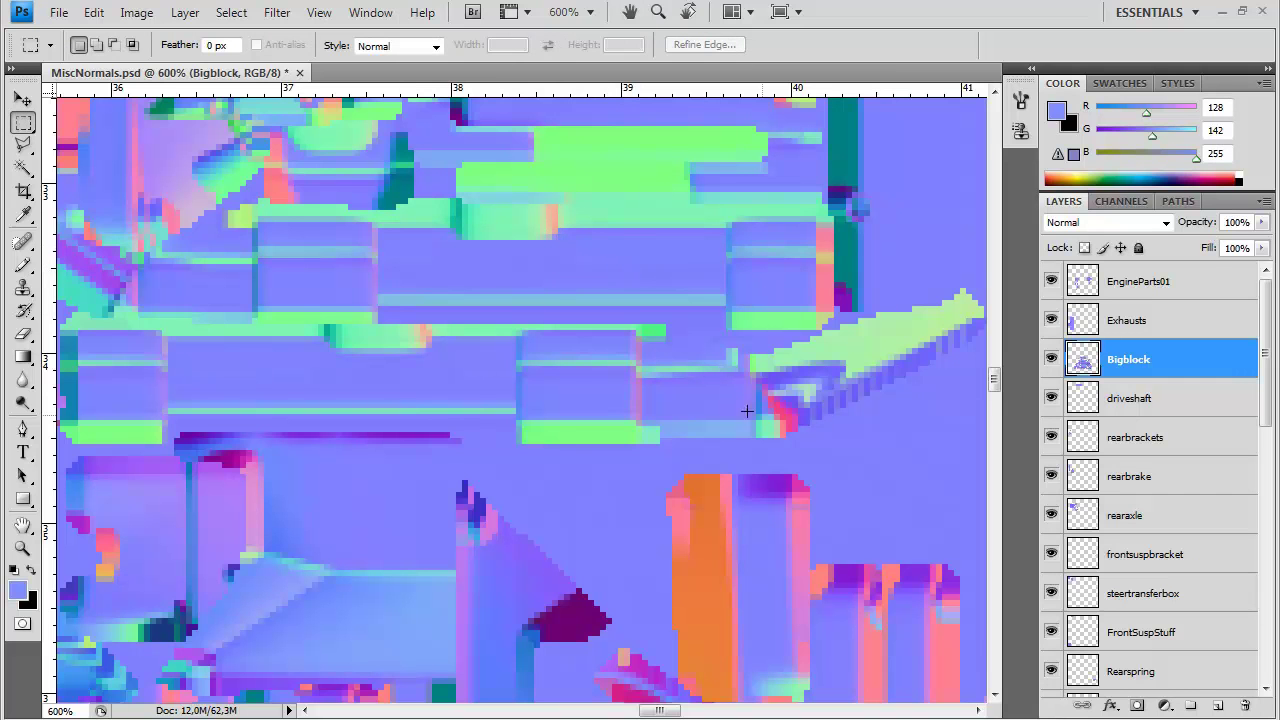
Stretch the flat blue patch between the upper strip's first end block and its notch to 115% width
{"action": "left_click", "coordinate": [25, 266]}
{"action": "left_click", "coordinate": [1125, 201]}
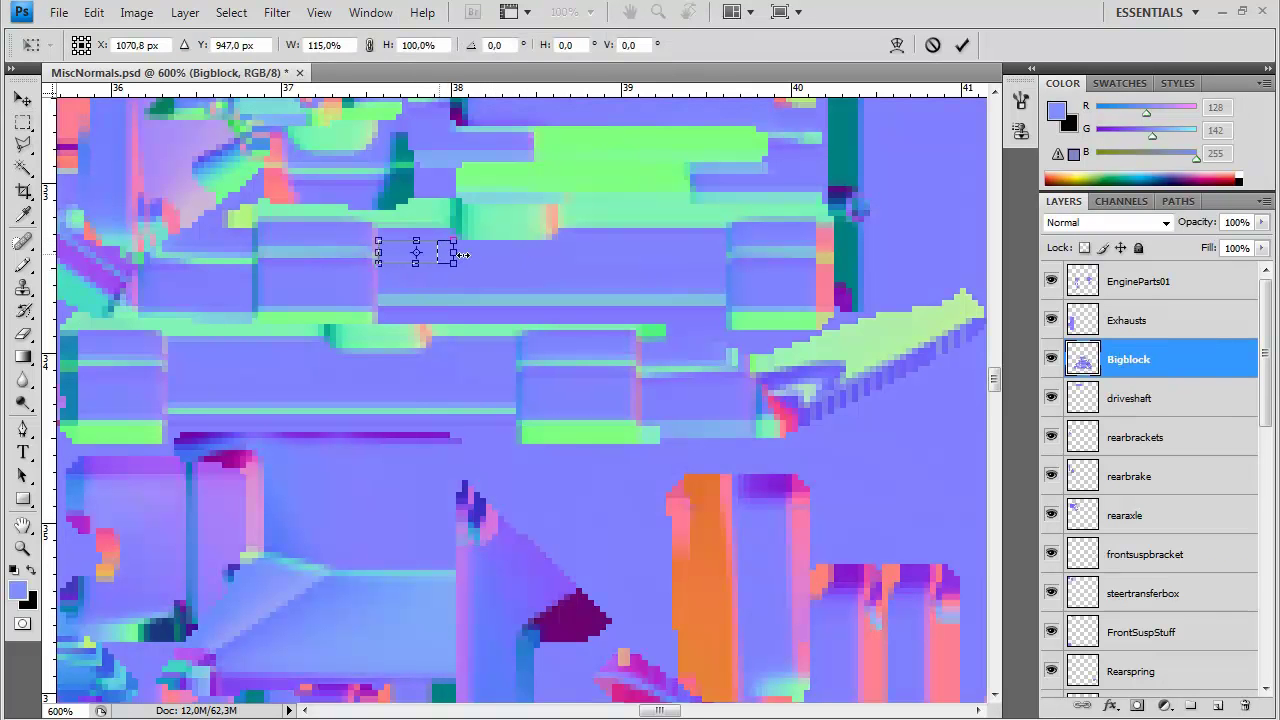
{"action": "key", "text": "Return"}
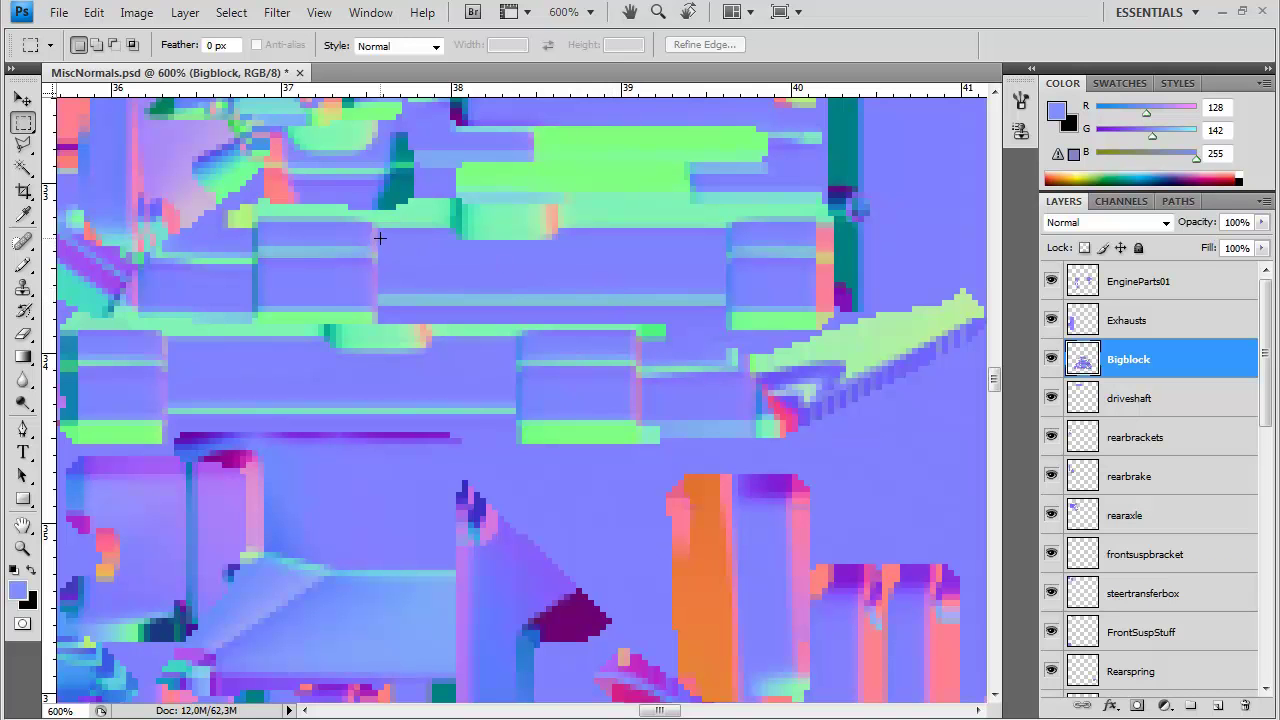
Select the flat blue band beneath the upper notch and stretch it down to the light green line between the end blocks
{"action": "left_click_drag", "start_coordinate": [721, 263], "coordinate": [719, 262]}
{"action": "left_click_drag", "start_coordinate": [728, 239], "coordinate": [354, 204], "text": "alt"}
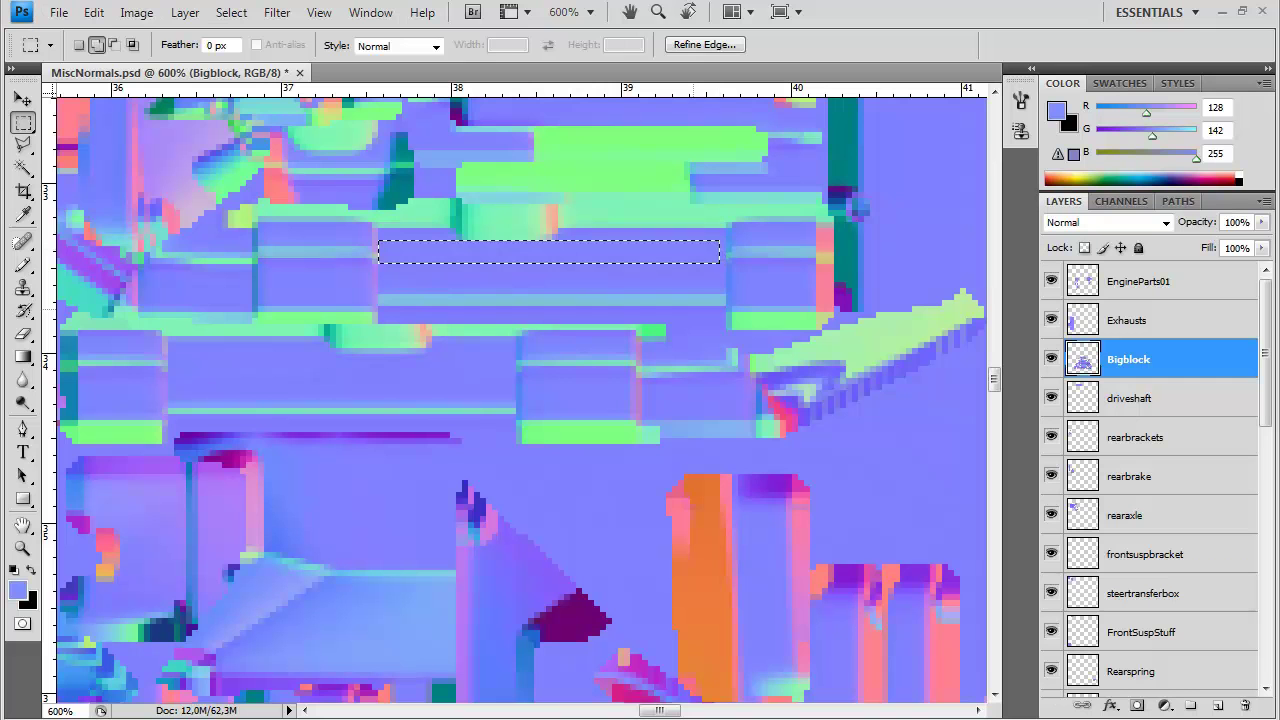
{"action": "key", "text": "ctrl+t"}
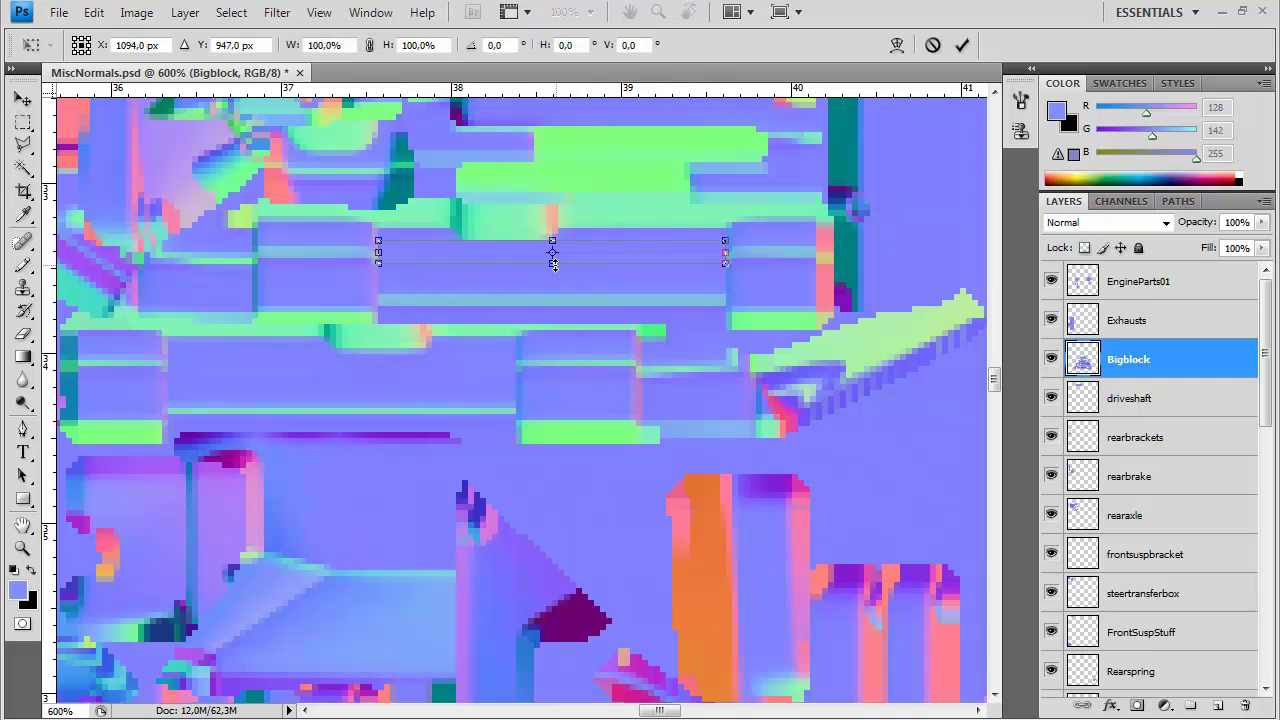
{"action": "left_click_drag", "start_coordinate": [553, 263], "coordinate": [555, 288]}
{"action": "key", "text": "Return"}
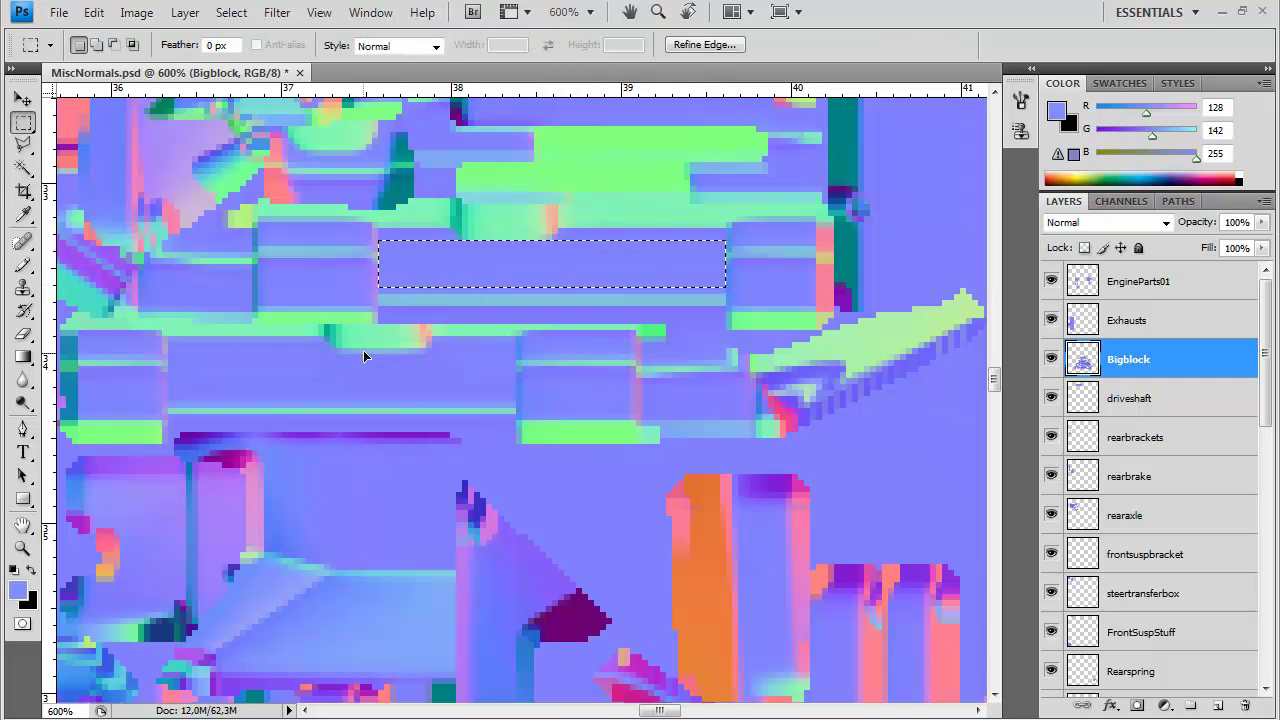
{"action": "key", "text": "ctrl+d"}
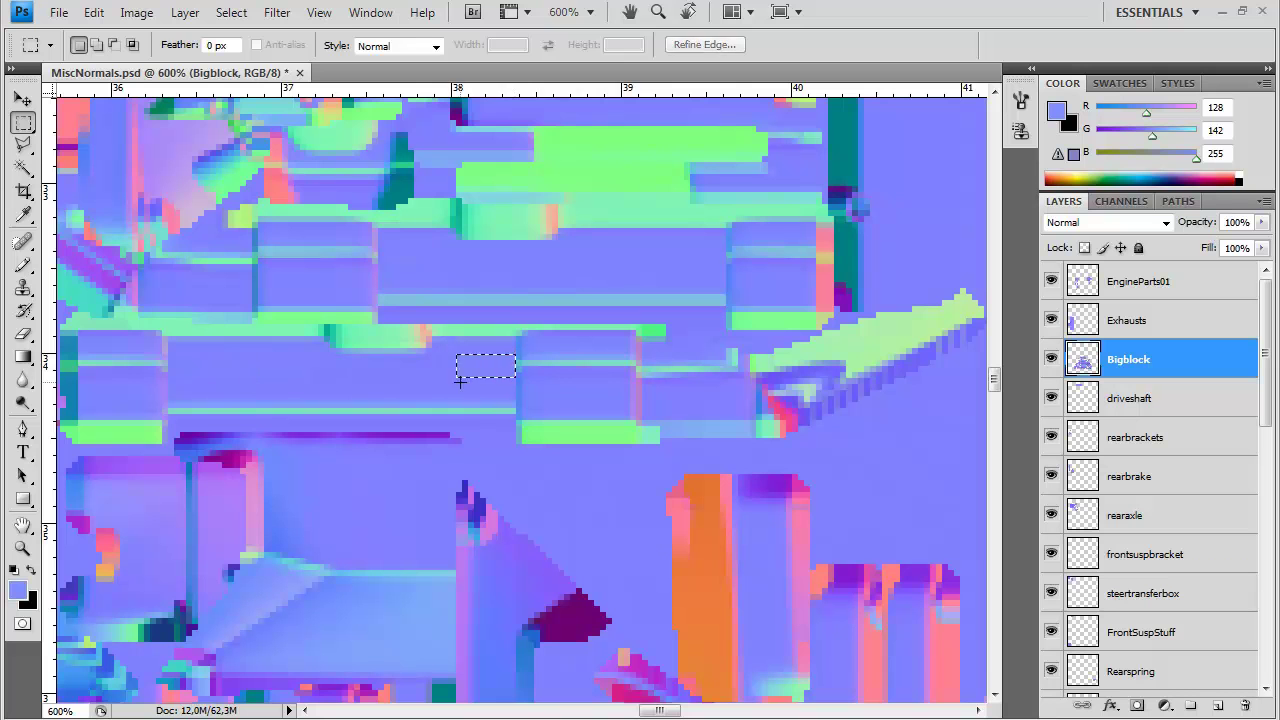
Widen the flat blue band beneath the lower strip's notch across to both end blocks, then stretch it down to 170.8% height
{"action": "key", "text": "ctrl+t"}
{"action": "key", "text": "Return"}
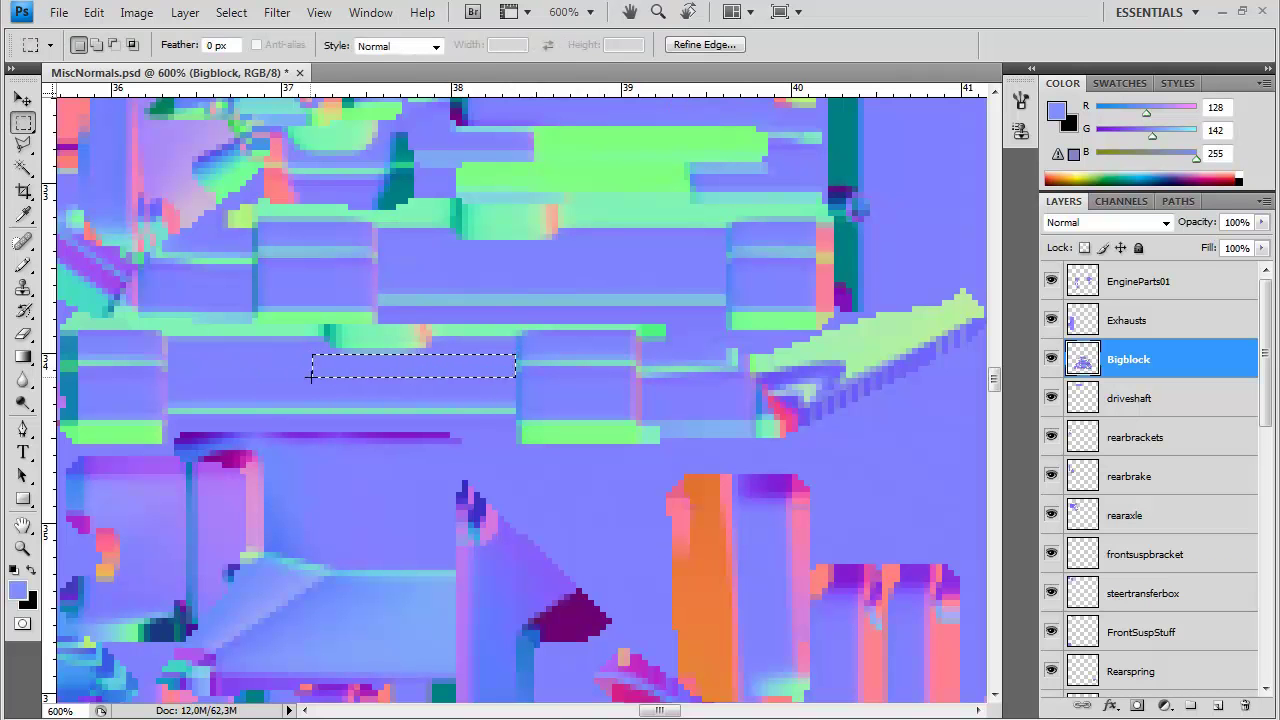
{"action": "key", "text": "shift"}
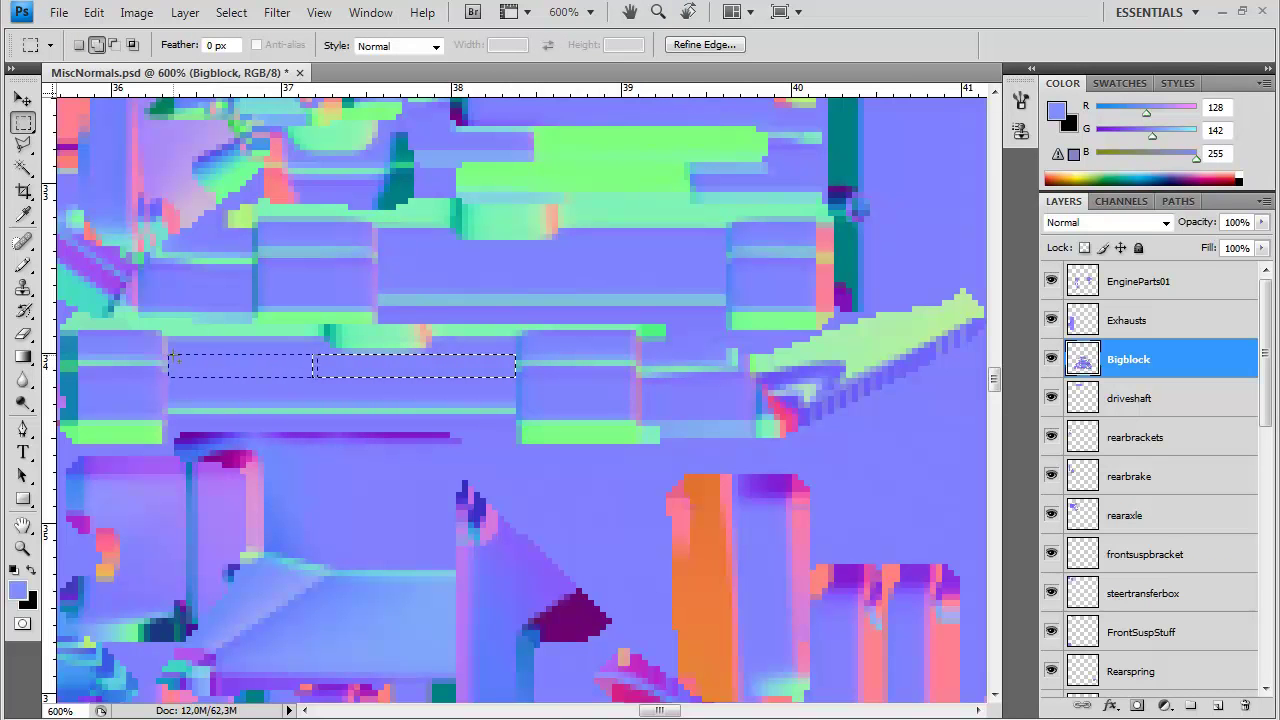
{"action": "key", "text": "ctrl+t"}
{"action": "left_click_drag", "start_coordinate": [342, 377], "coordinate": [347, 396]}
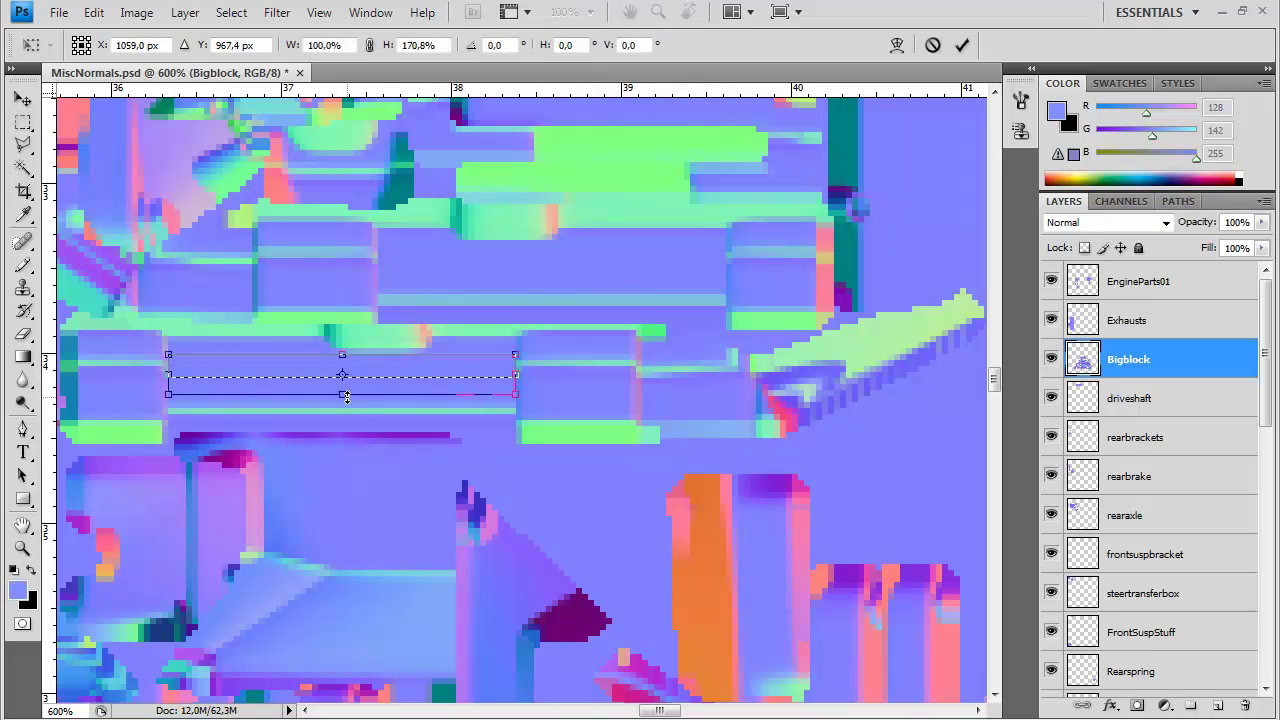
{"action": "key", "text": "Return"}
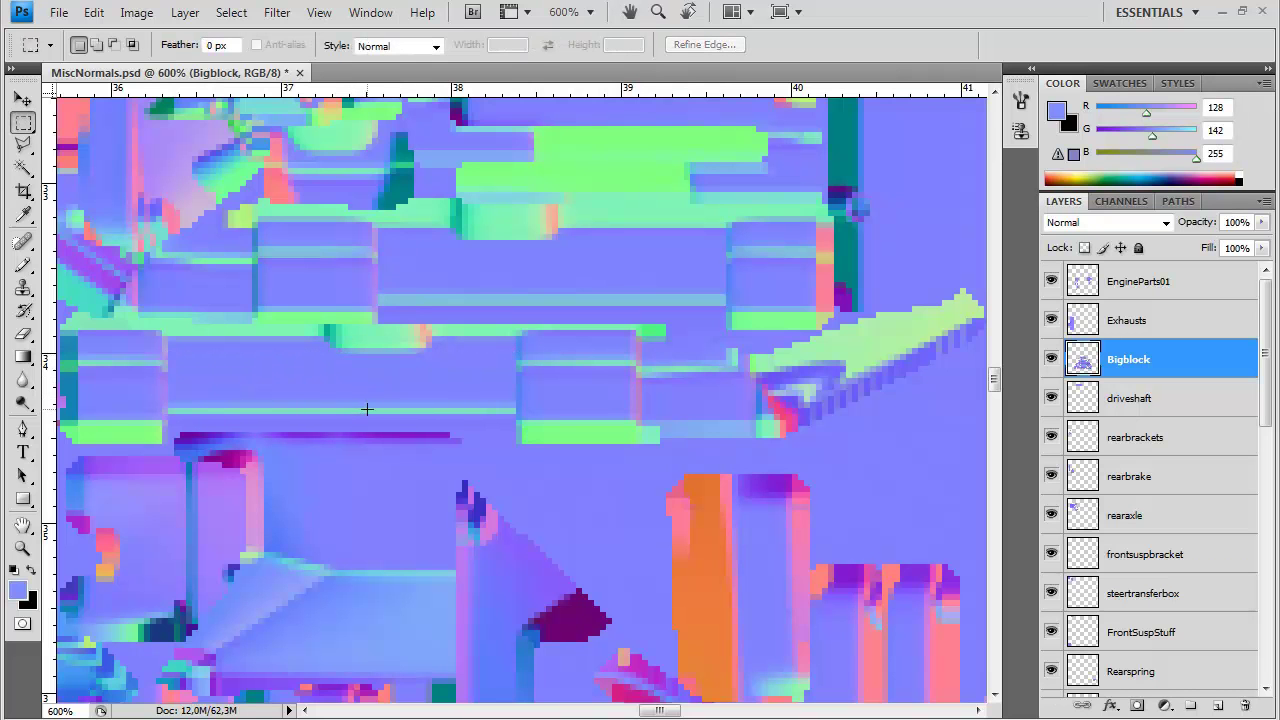
{"action": "left_click_drag", "start_coordinate": [481, 399], "coordinate": [542, 408]}
Export a Targa copy over MiscNormals.tga in the img folder, accepting the replacement and the Targa options
{"action": "key", "text": "ctrl+minus"}
{"action": "key", "text": "ctrl+minus"}
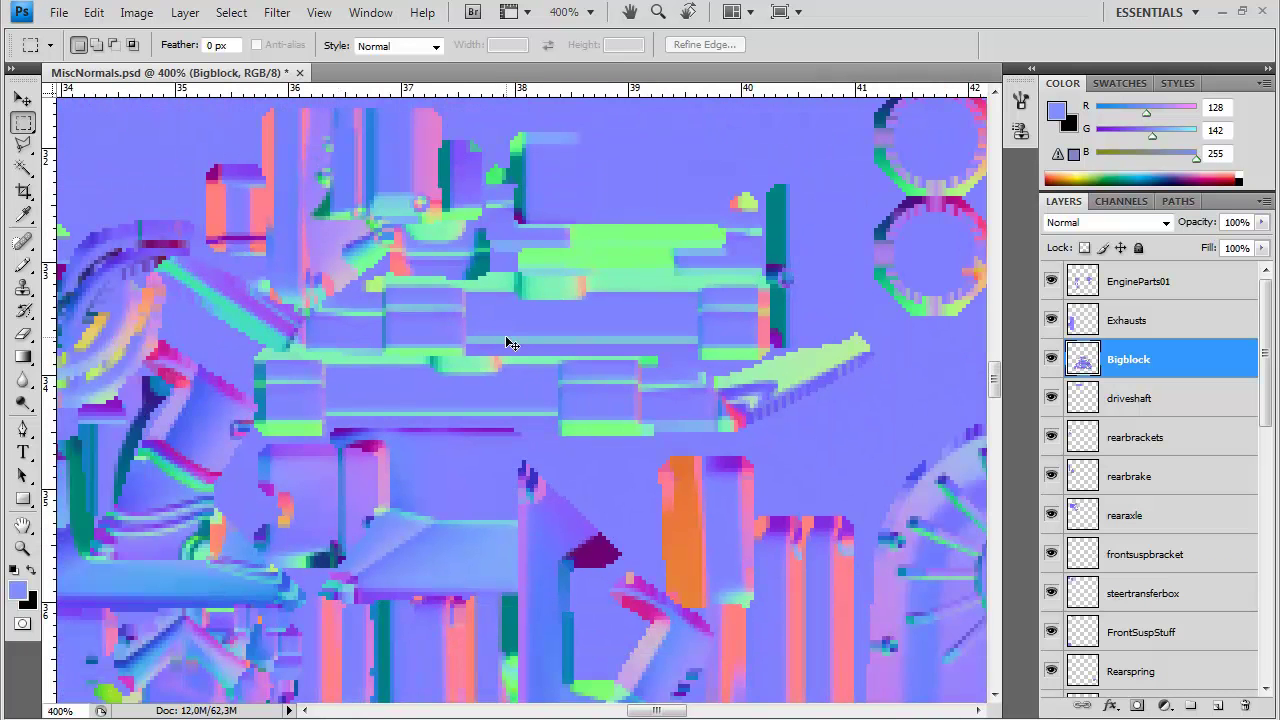
{"action": "scroll", "coordinate": [507, 343], "scroll_direction": "down", "scroll_amount": 3, "text": "alt"}
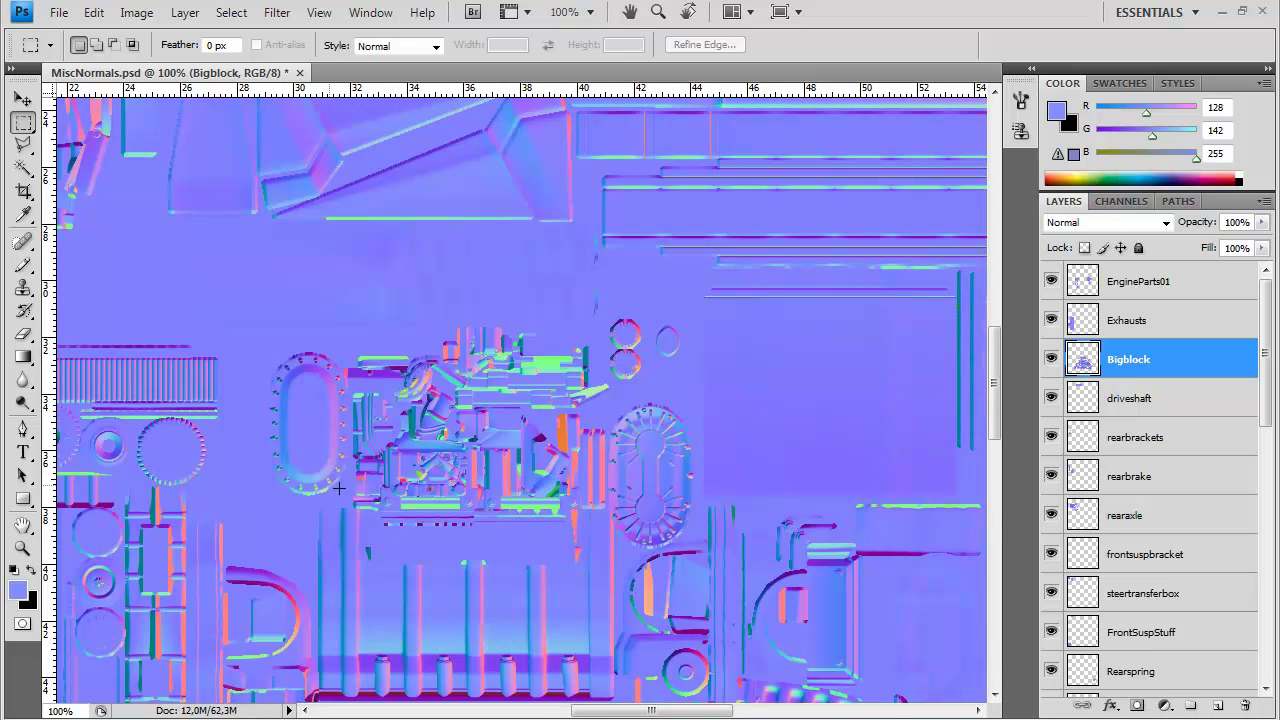
{"action": "left_click_drag", "start_coordinate": [404, 527], "coordinate": [378, 458]}
{"action": "left_click_drag", "start_coordinate": [487, 530], "coordinate": [612, 352]}
{"action": "scroll", "coordinate": [612, 352], "scroll_direction": "down", "scroll_amount": 2, "text": "alt"}
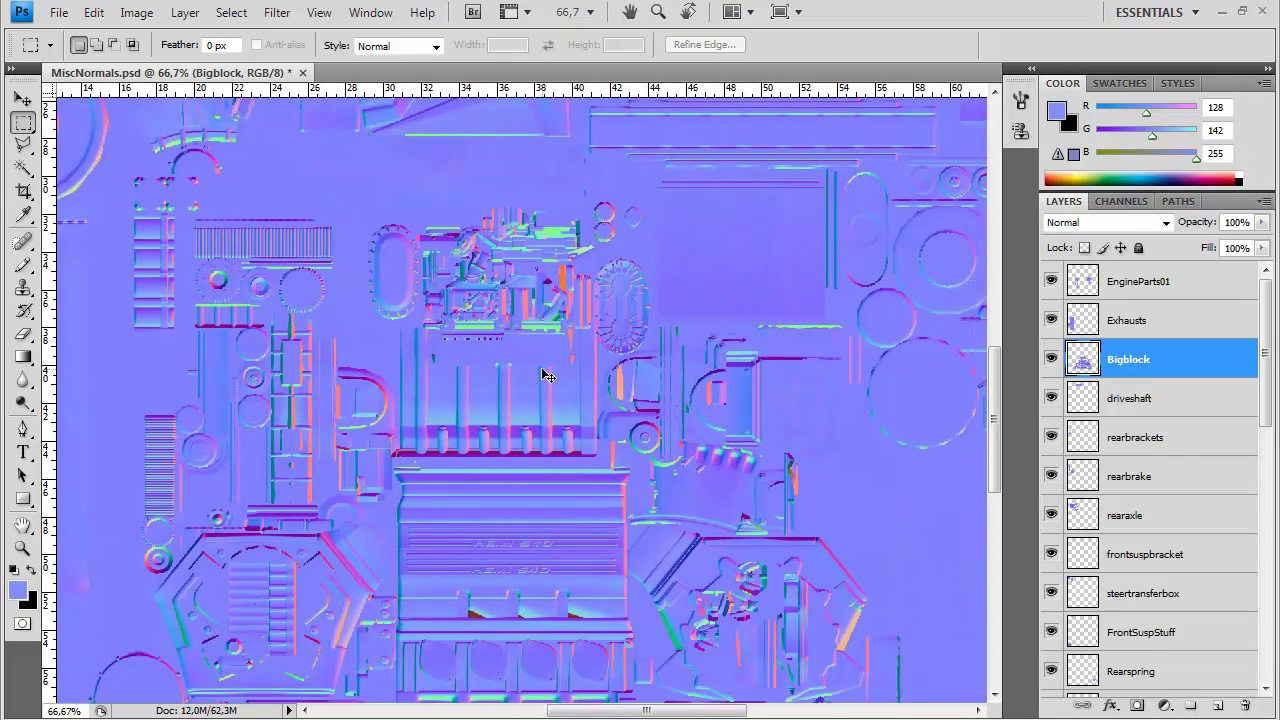
{"action": "key", "text": "ctrl+shift+s"}
{"action": "left_click", "coordinate": [620, 469]}
{"action": "left_click", "coordinate": [650, 683]}
{"action": "left_click_drag", "start_coordinate": [846, 182], "coordinate": [844, 411]}
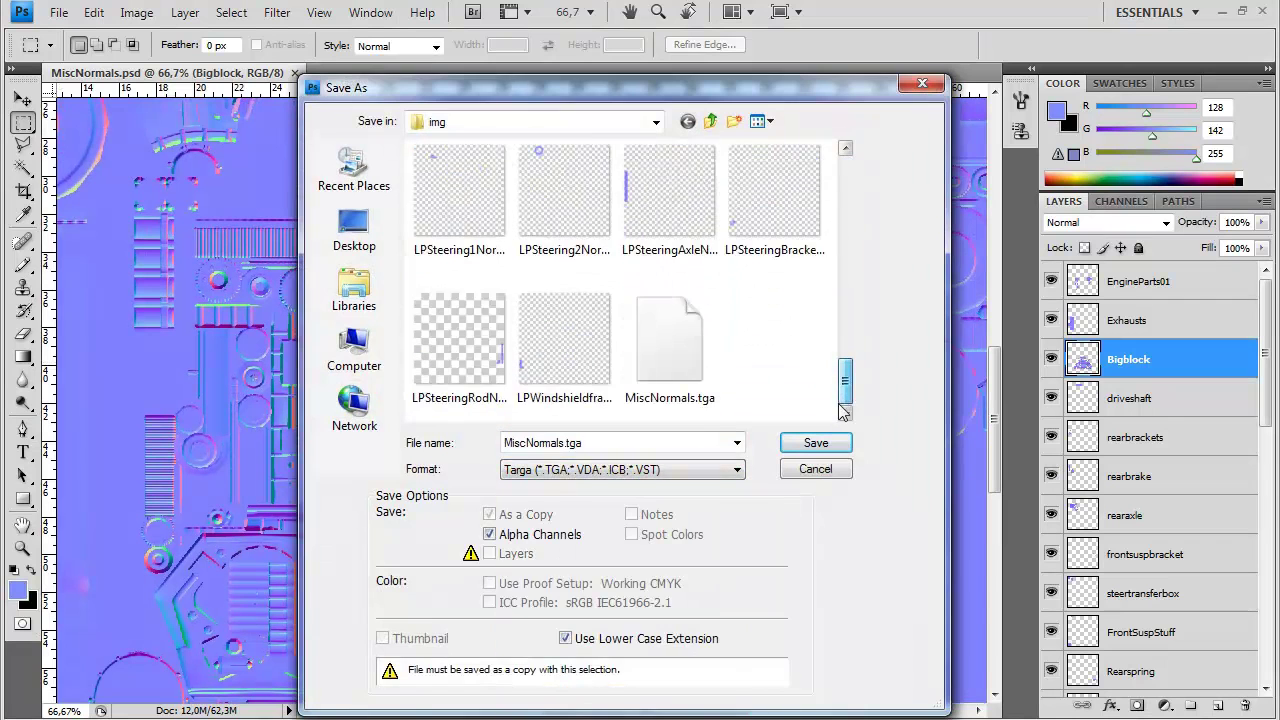
{"action": "double_click", "coordinate": [646, 364]}
{"action": "left_click", "coordinate": [524, 268]}
{"action": "left_click", "coordinate": [678, 360]}
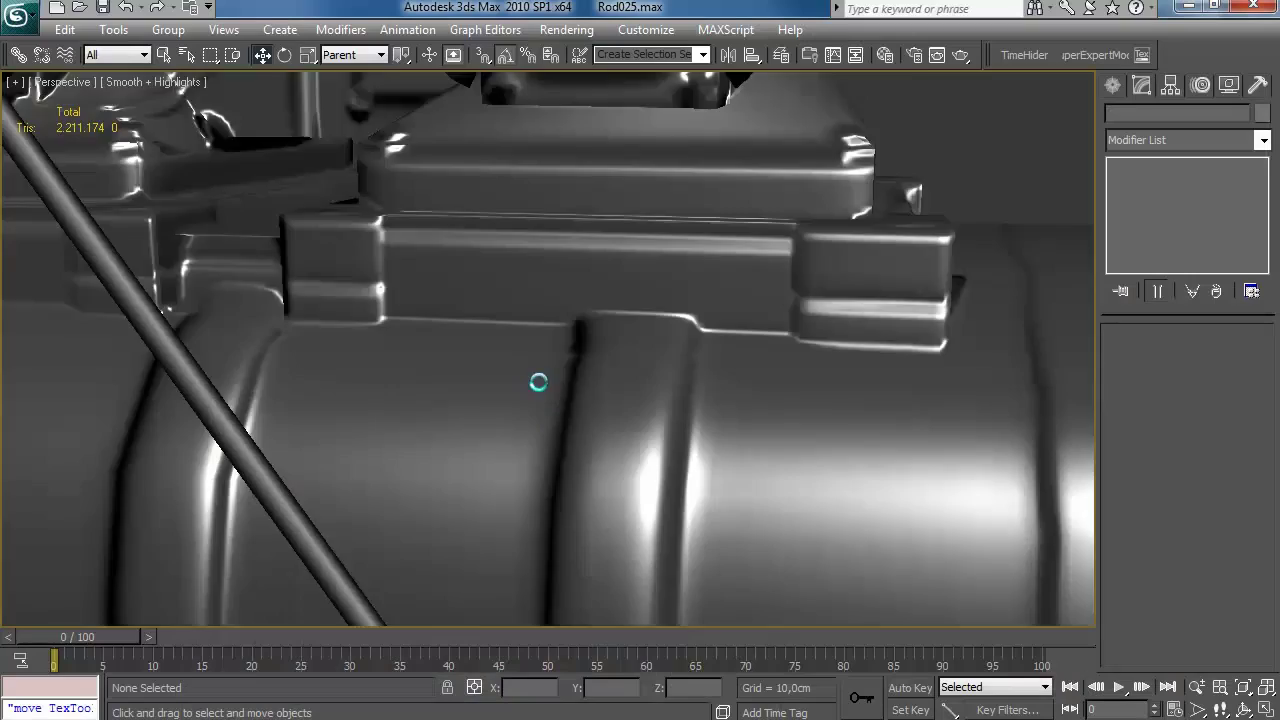
Switch to 3ds Max and examine the normal map shading on the blower, carburettors and engine from several sides
{"action": "scroll", "coordinate": [540, 375], "scroll_direction": "down", "scroll_amount": 15}
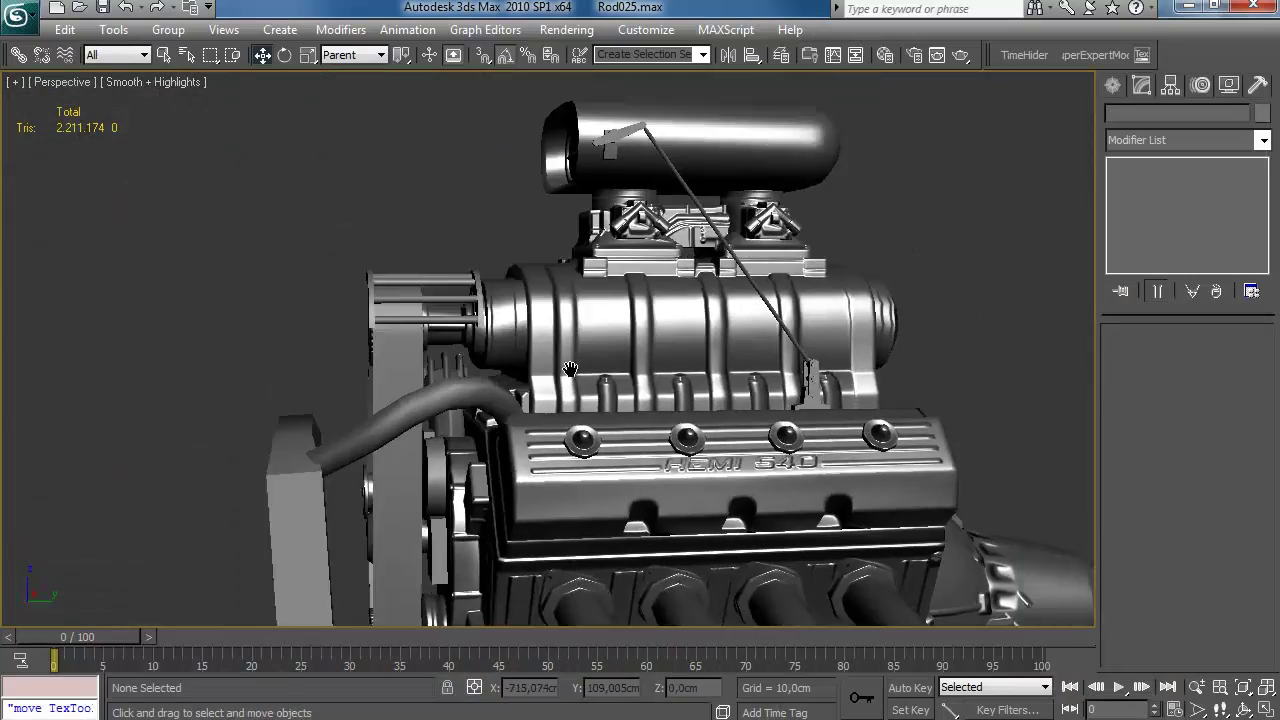
{"action": "scroll", "coordinate": [603, 393], "scroll_direction": "down", "scroll_amount": 5}
{"action": "middle_click_drag", "start_coordinate": [570, 369], "coordinate": [436, 394], "text": "alt"}
{"action": "scroll", "coordinate": [551, 383], "scroll_direction": "up", "scroll_amount": 8}
{"action": "scroll", "coordinate": [592, 371], "scroll_direction": "down", "scroll_amount": 4}
{"action": "scroll", "coordinate": [593, 371], "scroll_direction": "down", "scroll_amount": 5}
{"action": "scroll", "coordinate": [579, 389], "scroll_direction": "up", "scroll_amount": 6}
{"action": "middle_click_drag", "start_coordinate": [579, 390], "coordinate": [706, 380], "text": "alt"}
{"action": "scroll", "coordinate": [370, 386], "scroll_direction": "up", "scroll_amount": 8}
{"action": "scroll", "coordinate": [589, 378], "scroll_direction": "down", "scroll_amount": 5}
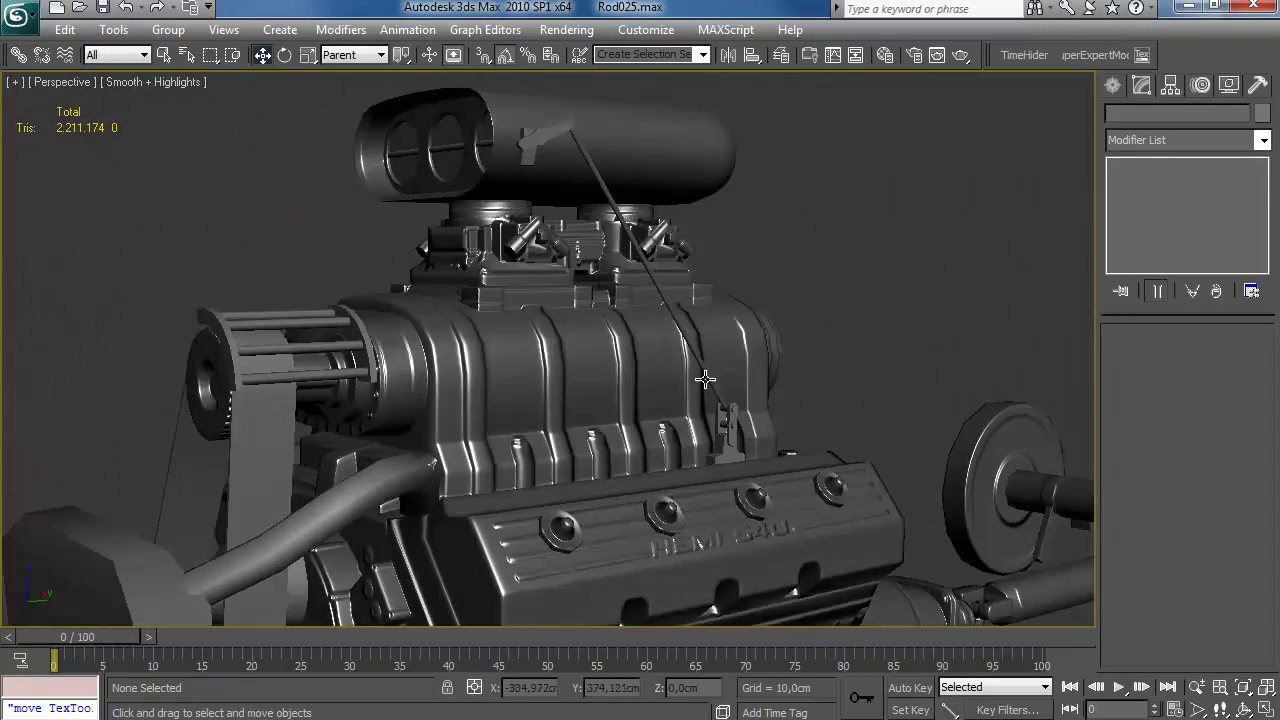
{"action": "scroll", "coordinate": [614, 400], "scroll_direction": "up", "scroll_amount": 6}
{"action": "middle_click_drag", "start_coordinate": [627, 285], "coordinate": [462, 421]}
{"action": "scroll", "coordinate": [614, 400], "scroll_direction": "down", "scroll_amount": 4}
{"action": "scroll", "coordinate": [507, 420], "scroll_direction": "up", "scroll_amount": 5}
{"action": "scroll", "coordinate": [575, 415], "scroll_direction": "down", "scroll_amount": 4}
{"action": "scroll", "coordinate": [636, 411], "scroll_direction": "up", "scroll_amount": 4}
{"action": "scroll", "coordinate": [577, 417], "scroll_direction": "down", "scroll_amount": 5}
{"action": "scroll", "coordinate": [428, 428], "scroll_direction": "down", "scroll_amount": 3}
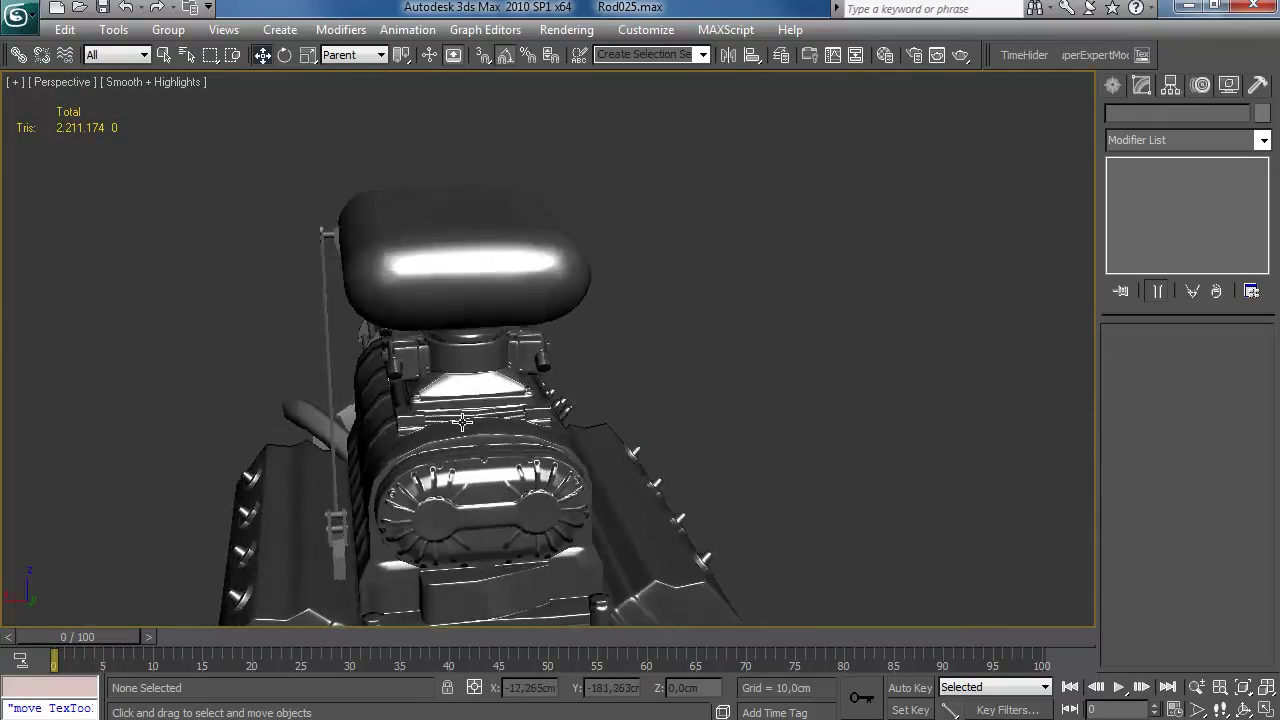
Select the LP_BigBlock mesh and inspect the shading between the valve cover's recesses without the projection cage display
{"action": "scroll", "coordinate": [610, 421], "scroll_direction": "down", "scroll_amount": 4}
{"action": "middle_click_drag", "start_coordinate": [610, 421], "coordinate": [566, 357]}
{"action": "scroll", "coordinate": [580, 338], "scroll_direction": "up", "scroll_amount": 4}
{"action": "scroll", "coordinate": [548, 309], "scroll_direction": "up", "scroll_amount": 5}
{"action": "left_click", "coordinate": [560, 355]}
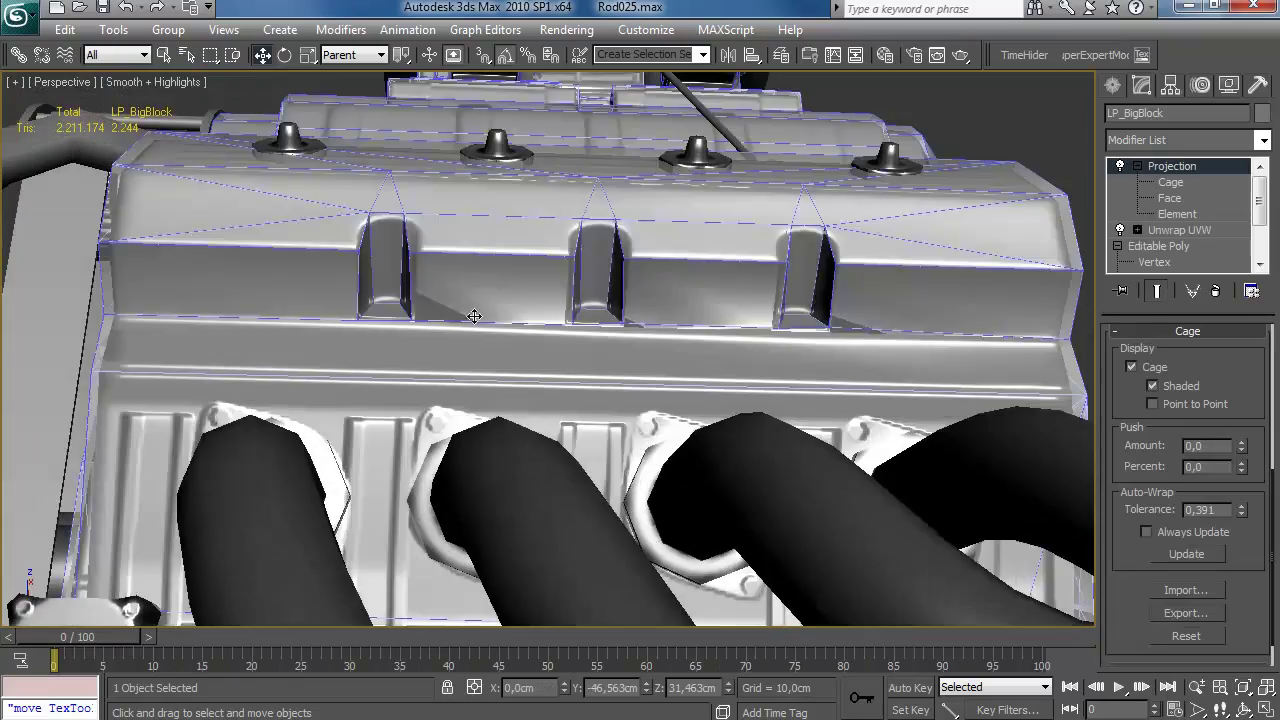
{"action": "middle_click_drag", "start_coordinate": [455, 340], "coordinate": [382, 299], "text": "alt"}
{"action": "left_click", "coordinate": [1112, 86]}
{"action": "middle_click_drag", "start_coordinate": [610, 262], "coordinate": [616, 295], "text": "alt"}
{"action": "scroll", "coordinate": [642, 340], "scroll_direction": "down", "scroll_amount": 5}
{"action": "scroll", "coordinate": [604, 346], "scroll_direction": "up", "scroll_amount": 5}
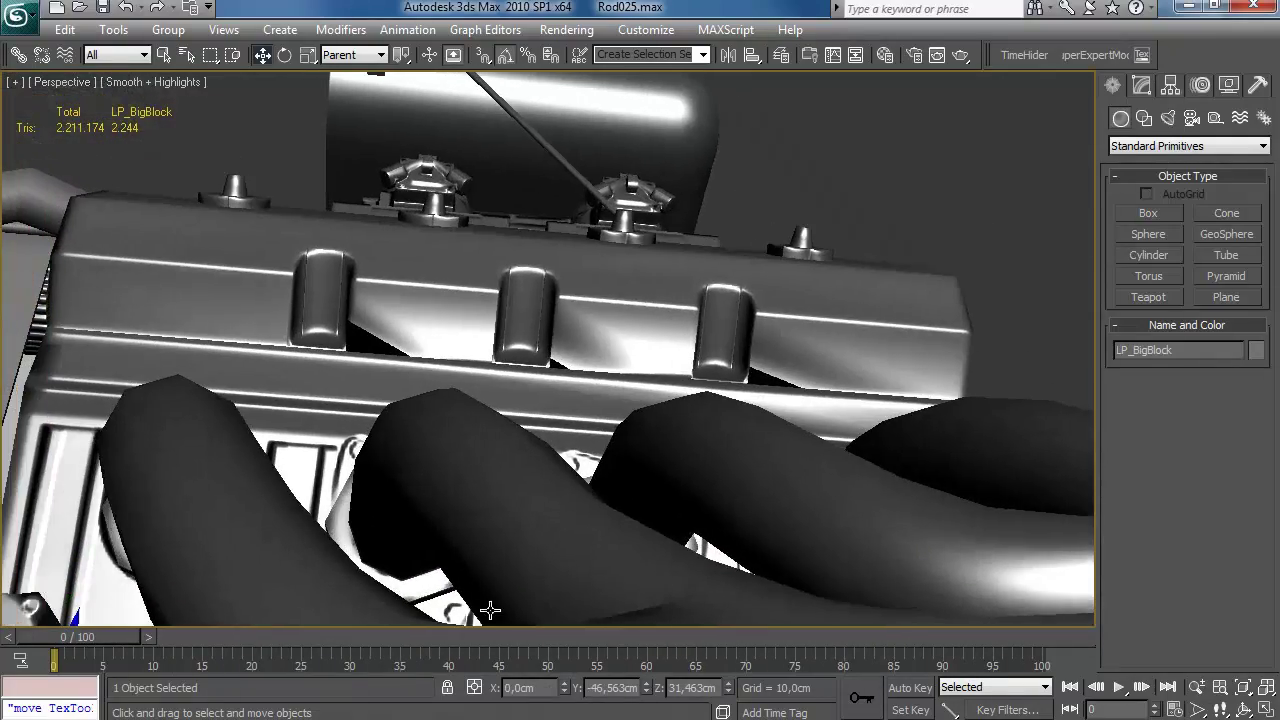
Return to MiscNormals.psd in Photoshop and pencil the purple seam clean beneath the valve cover's first panel using its sampled purple
{"action": "key", "text": "alt+Tab"}
{"action": "left_click_drag", "start_coordinate": [572, 440], "coordinate": [571, 338]}
{"action": "key", "text": "ctrl+plus"}
{"action": "key", "text": "ctrl+plus"}
{"action": "key", "text": "ctrl+plus"}
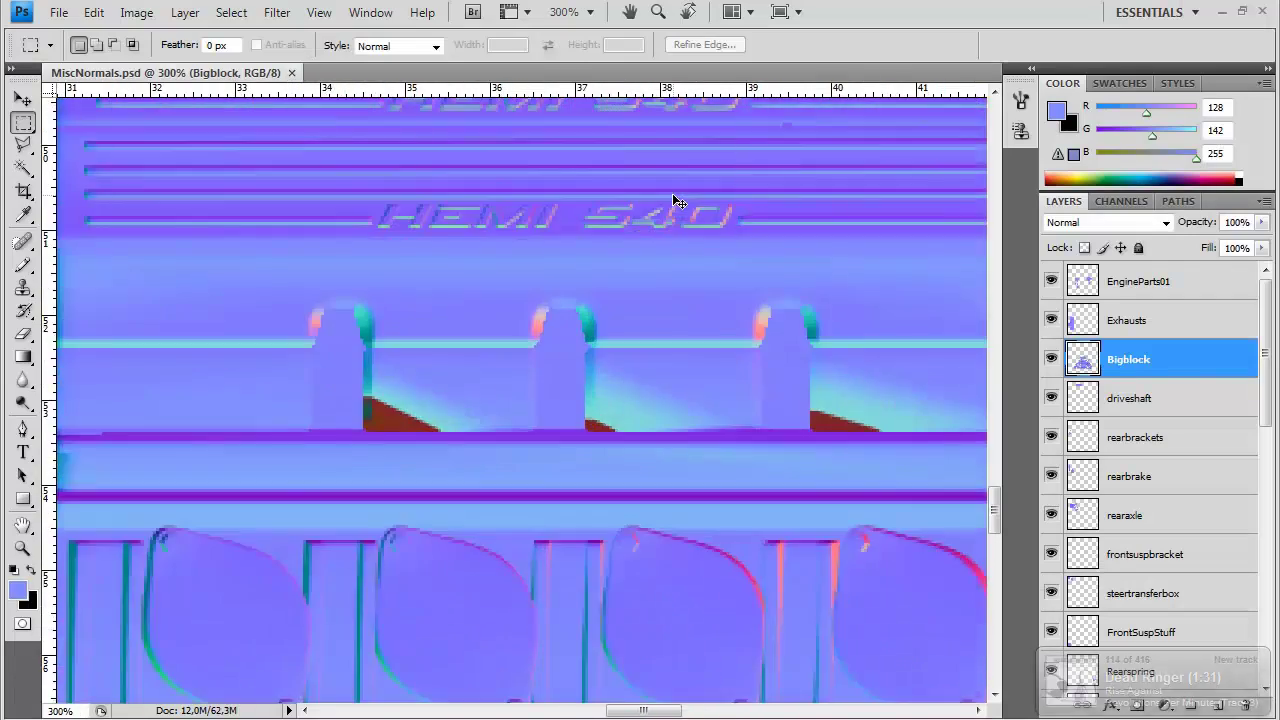
{"action": "left_click_drag", "start_coordinate": [423, 429], "coordinate": [450, 401]}
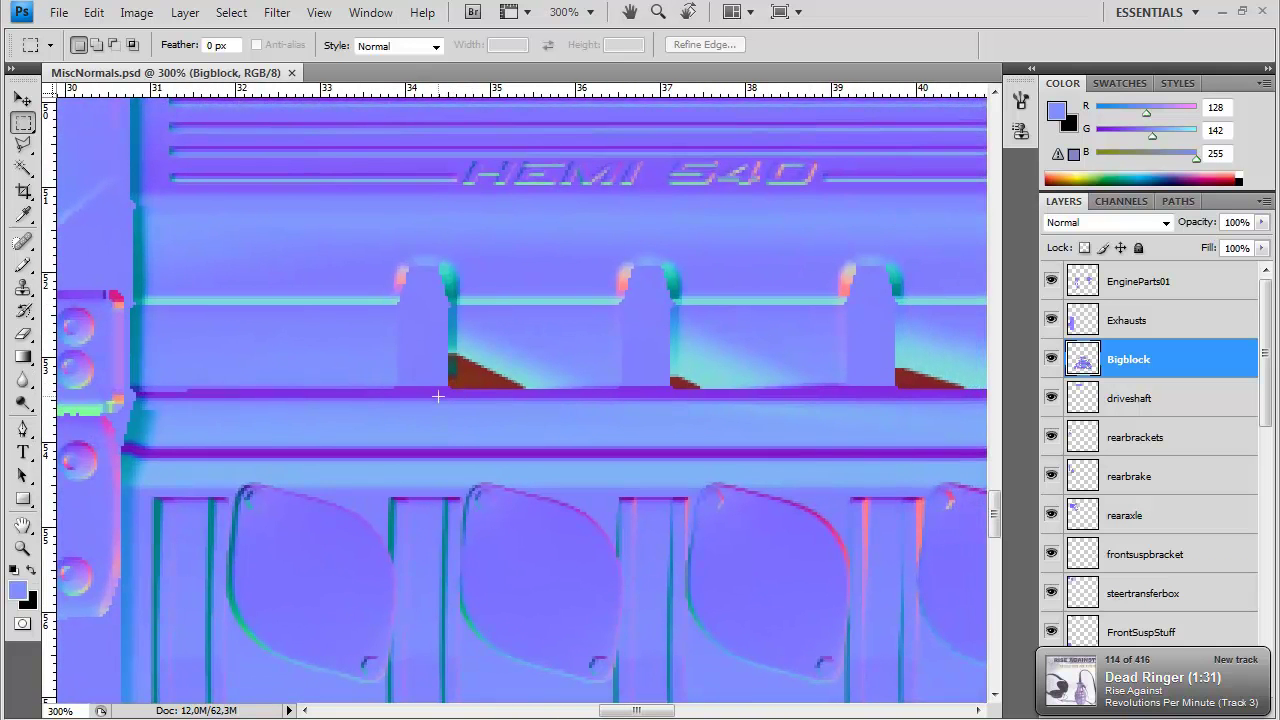
{"action": "left_click_drag", "start_coordinate": [730, 342], "coordinate": [632, 392]}
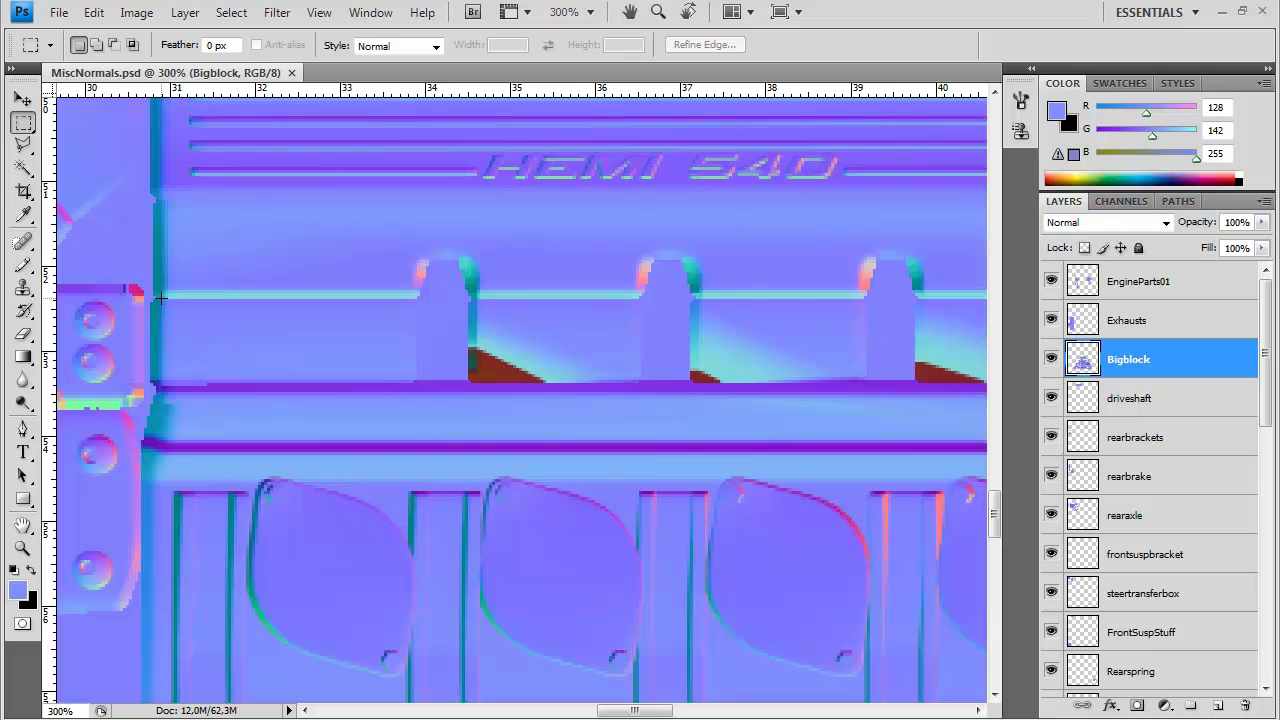
{"action": "left_click", "coordinate": [22, 265]}
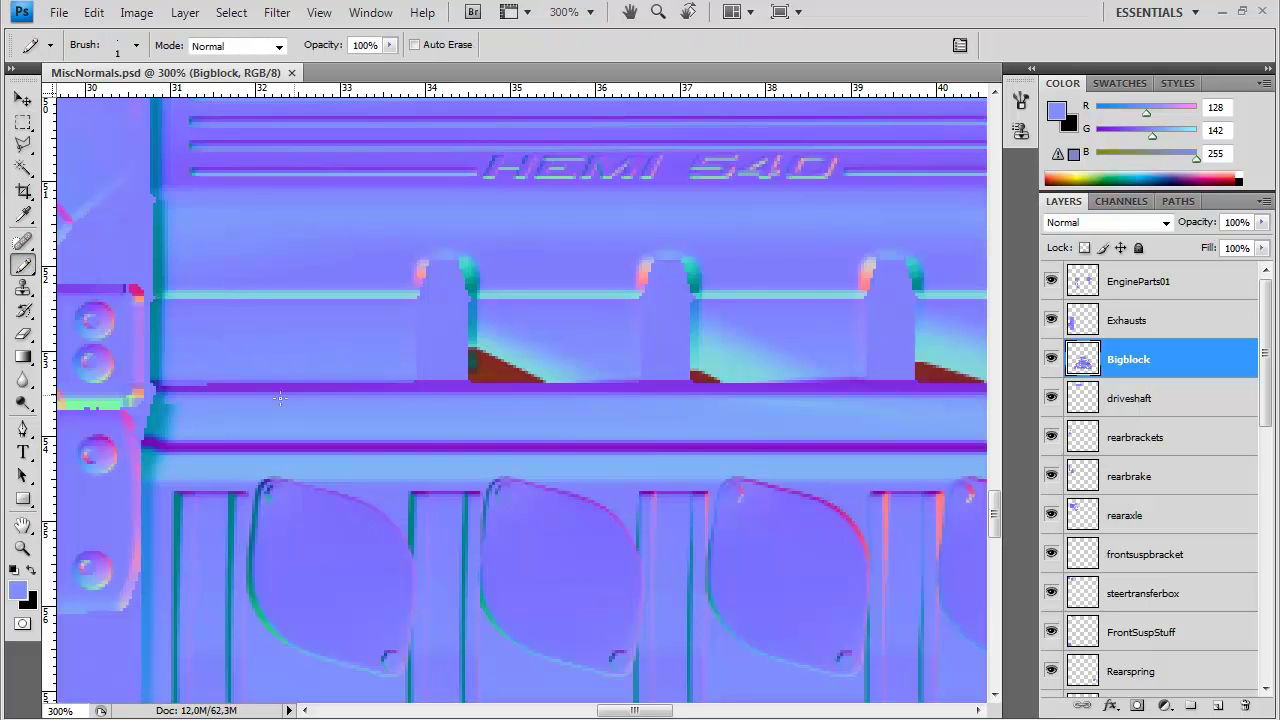
Copy the clean panel area before the first notch to a new layer and move it over the dark red error after that notch
{"action": "left_click", "coordinate": [22, 122]}
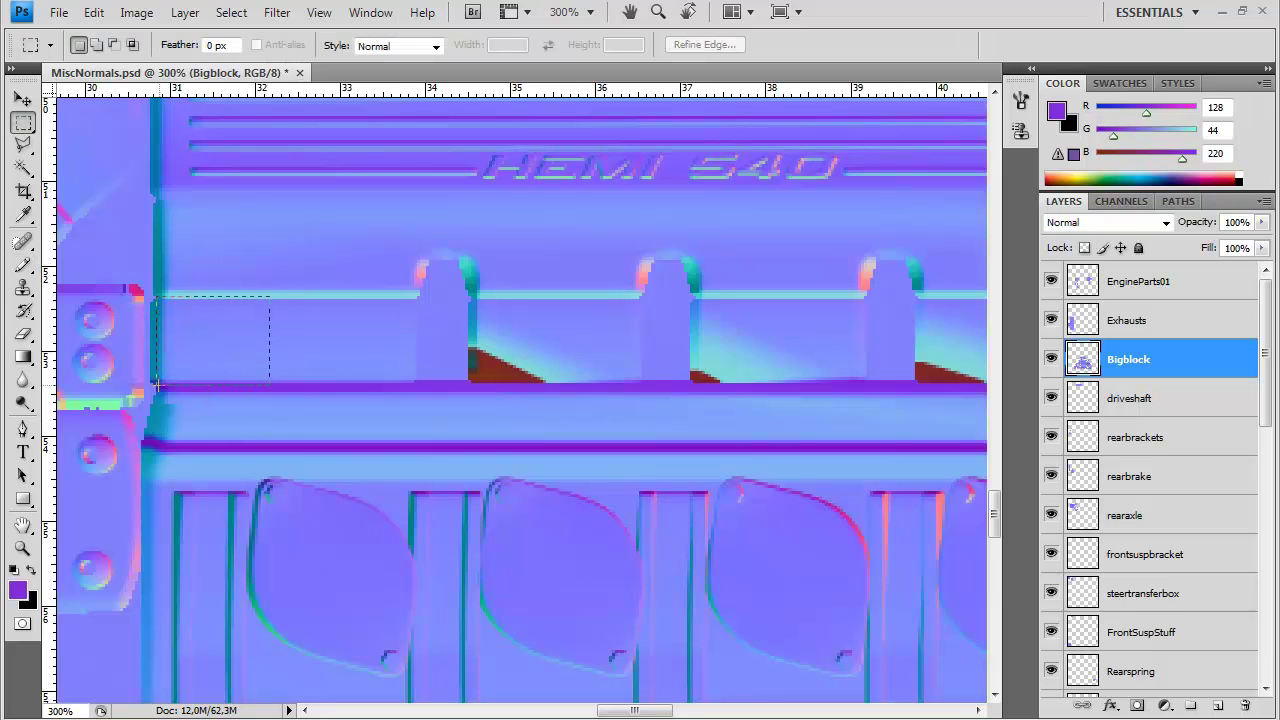
{"action": "key", "text": "ctrl+j"}
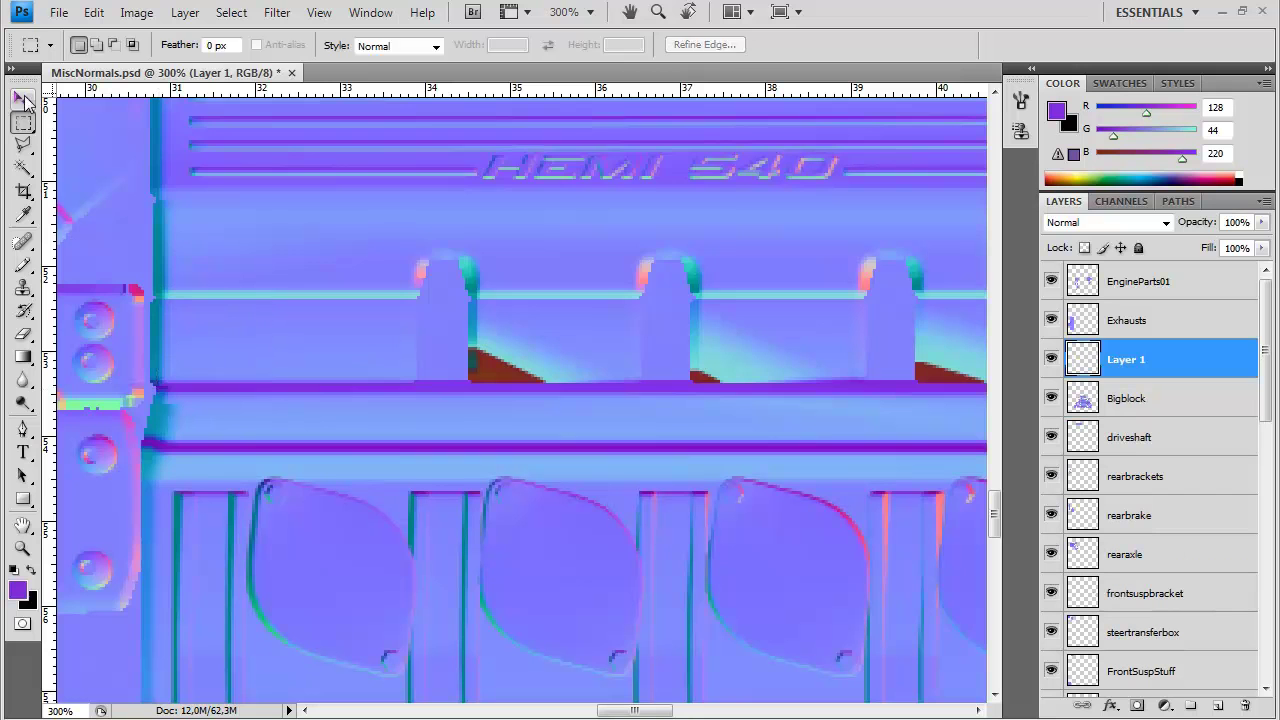
{"action": "left_click", "coordinate": [22, 99]}
{"action": "left_click", "coordinate": [514, 334]}
{"action": "left_click", "coordinate": [558, 267]}
{"action": "left_click_drag", "start_coordinate": [195, 341], "coordinate": [521, 342]}
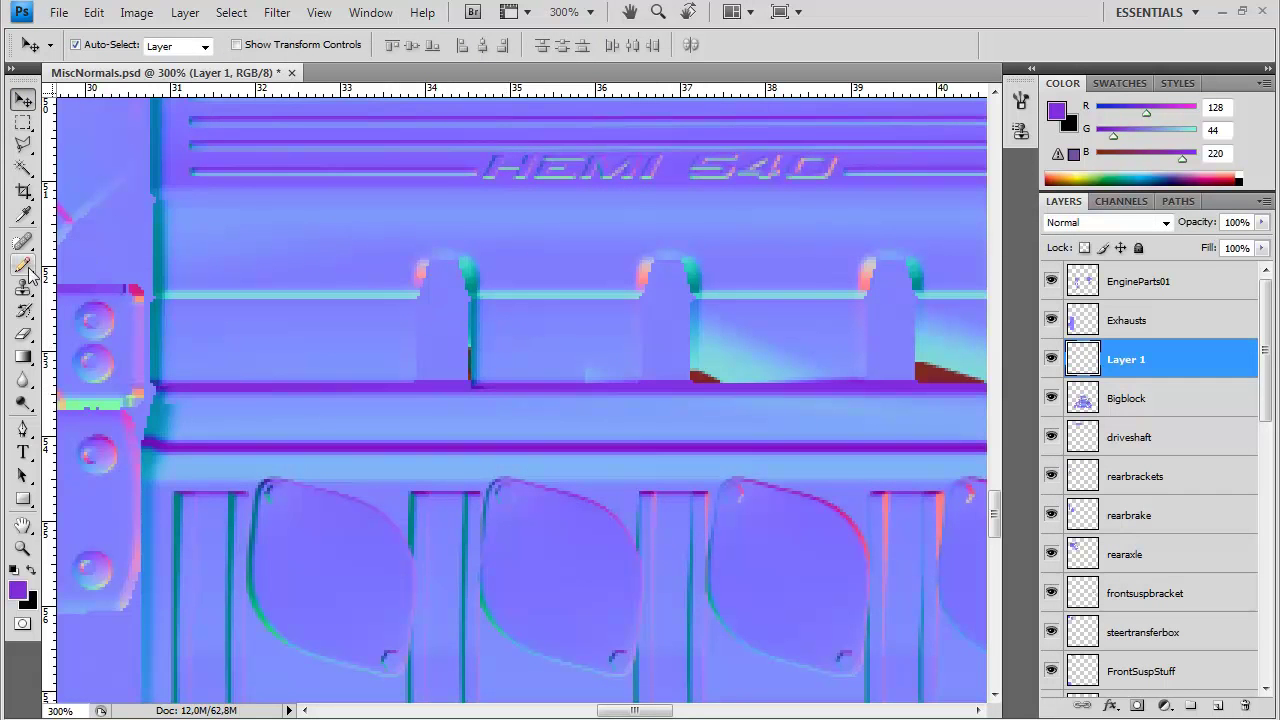
Erase the patch's overlap on the purple seam and stretch its lower area over the leftover light blue spot before the second notch
{"action": "left_click", "coordinate": [24, 335]}
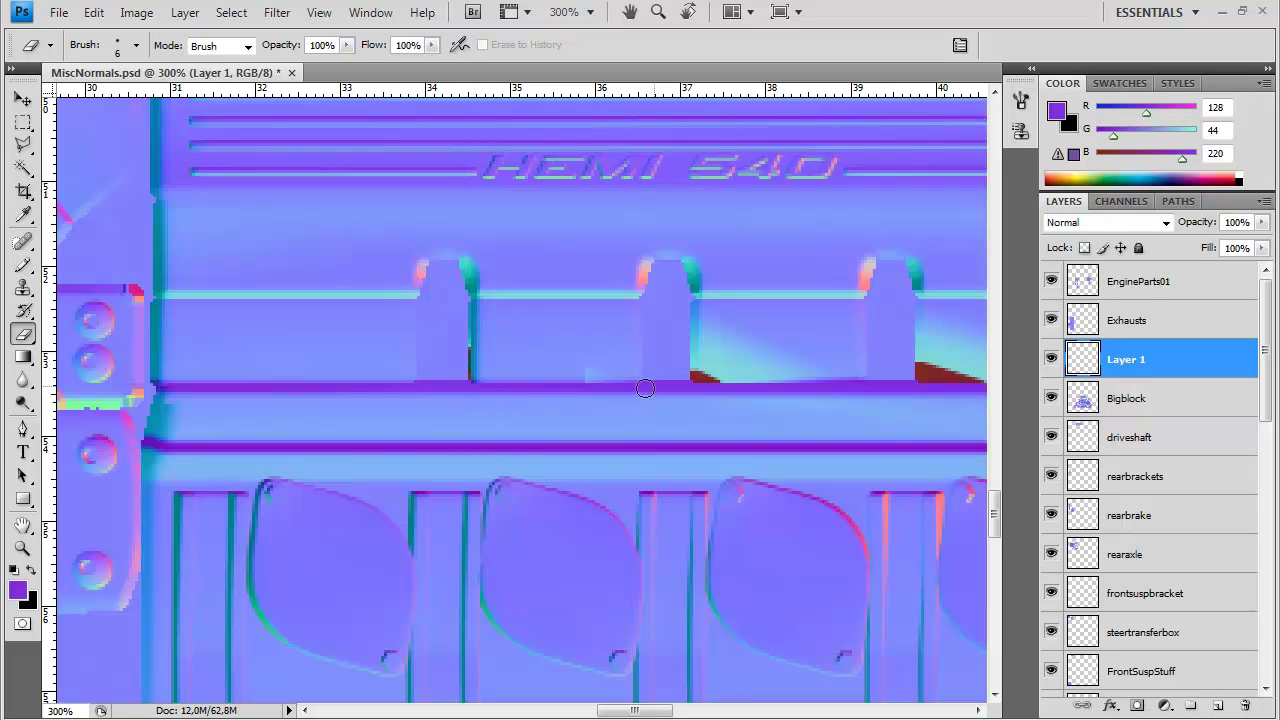
{"action": "left_click_drag", "start_coordinate": [655, 376], "coordinate": [493, 391]}
{"action": "key", "text": "m"}
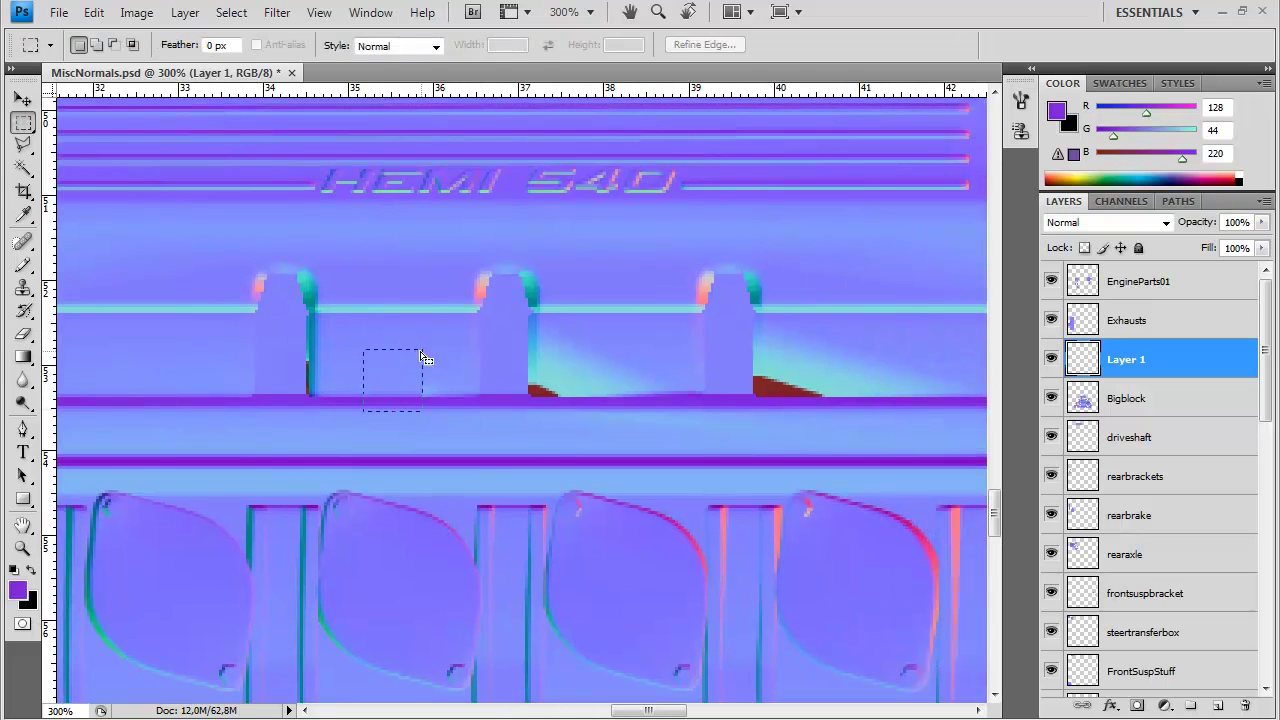
{"action": "key", "text": "ctrl+t"}
{"action": "double_click", "coordinate": [428, 397]}
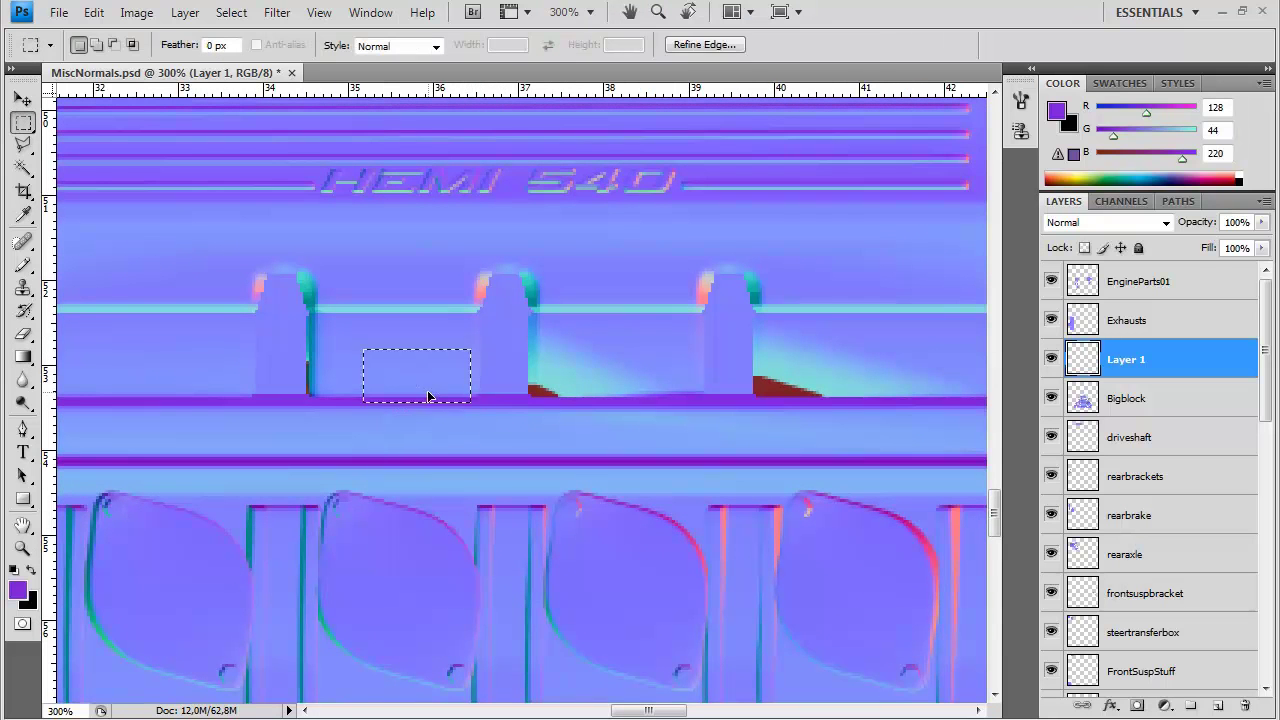
Duplicate the patch layer, place the copy over the error between the second and third notches, and tidy its edge along the purple seam
{"action": "key", "text": "ctrl+j"}
{"action": "key", "text": "v"}
{"action": "left_click", "coordinate": [482, 349]}
{"action": "key", "text": "Return"}
{"action": "left_click_drag", "start_coordinate": [402, 341], "coordinate": [459, 382]}
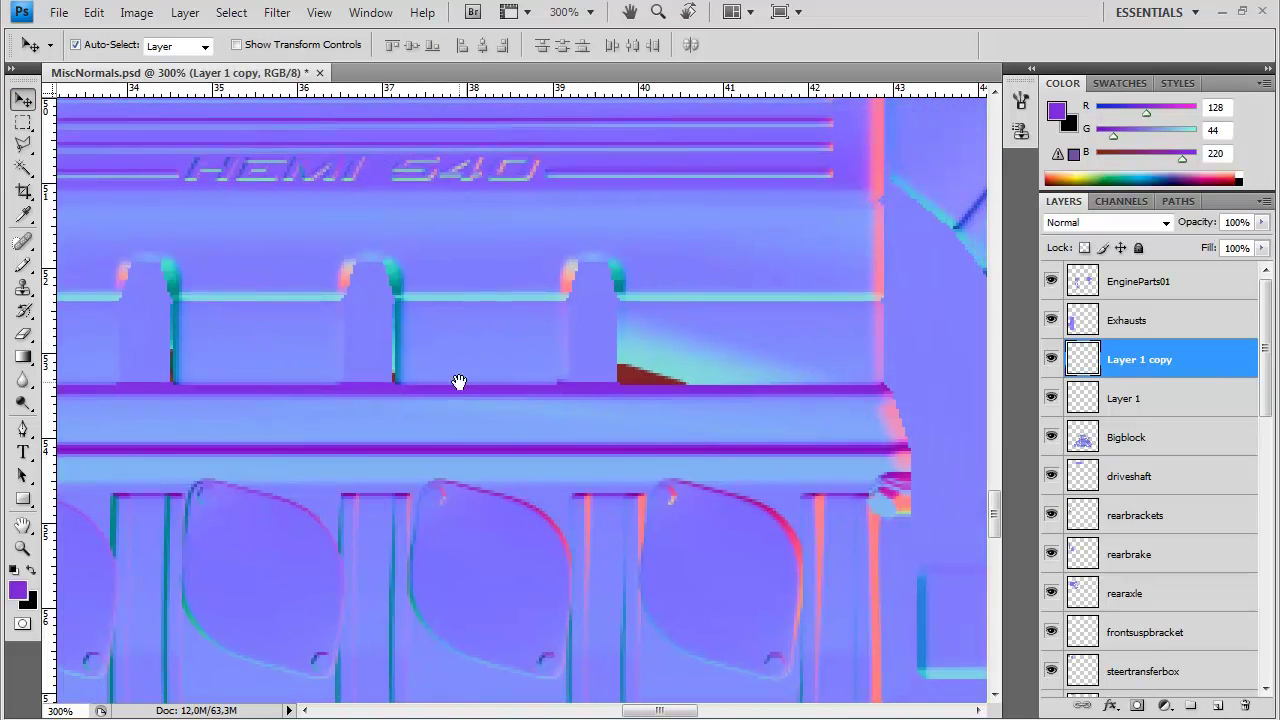
{"action": "left_click", "coordinate": [23, 334]}
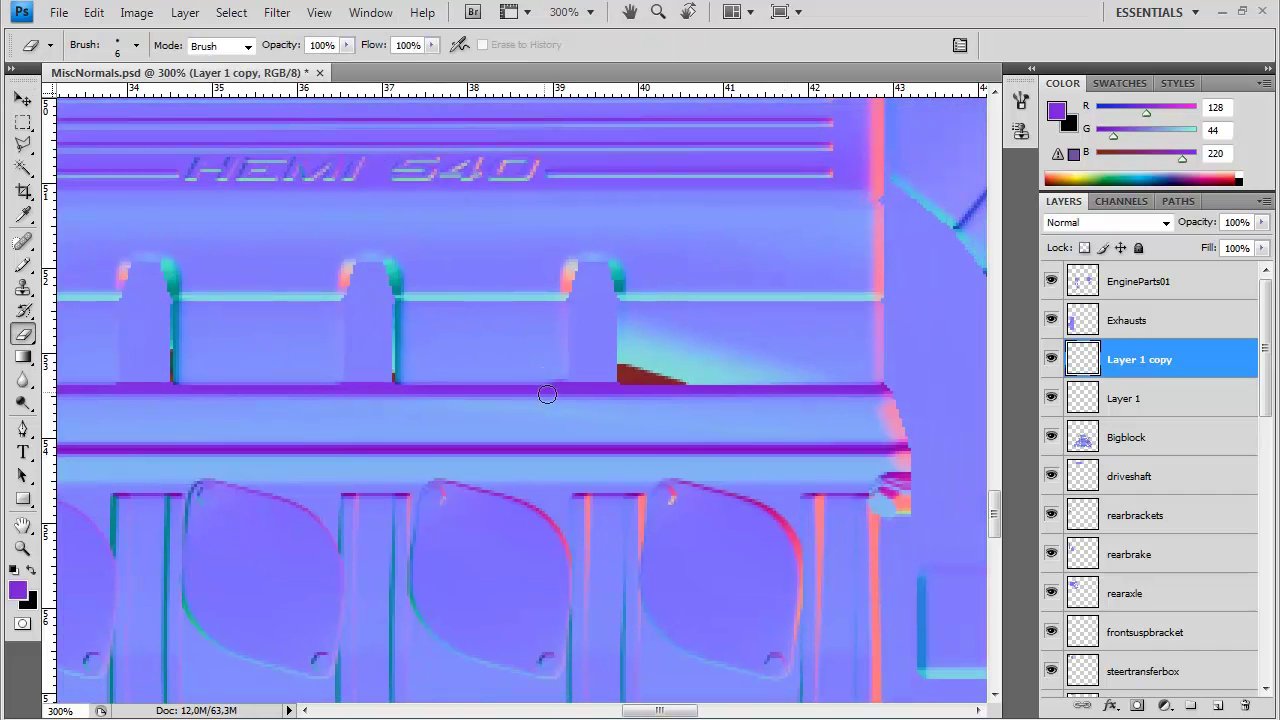
{"action": "key", "text": "ctrl+z"}
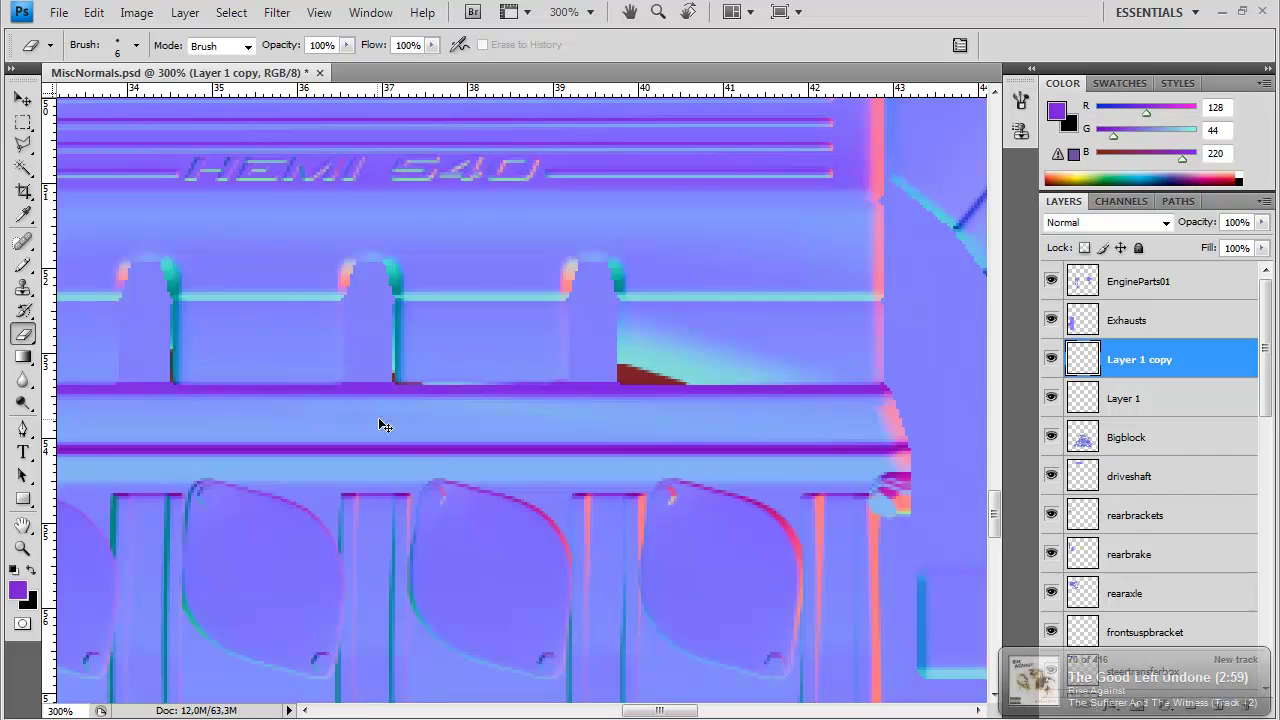
{"action": "left_click_drag", "start_coordinate": [400, 393], "coordinate": [552, 394]}
Duplicate the patch again, place it after the third notch, and stretch its lower area towards the valve cover's pink end edge
{"action": "key", "text": "ctrl+j"}
{"action": "key", "text": "v"}
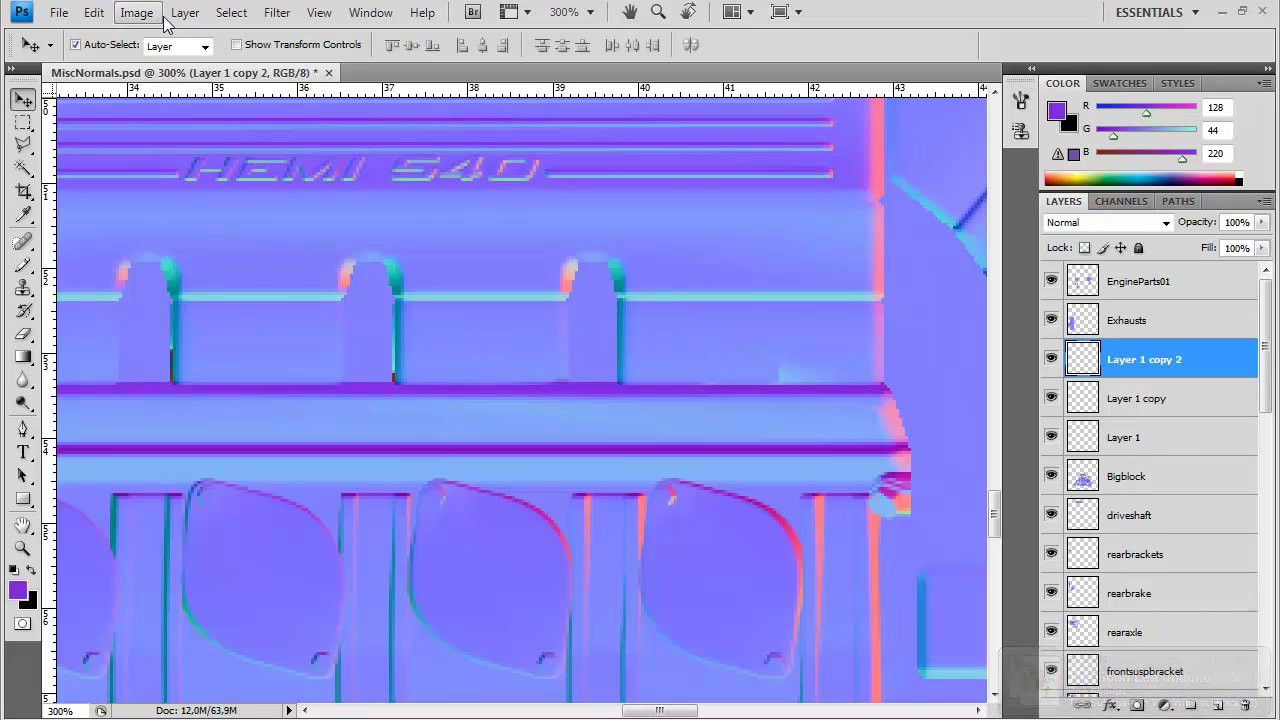
{"action": "key", "text": "m"}
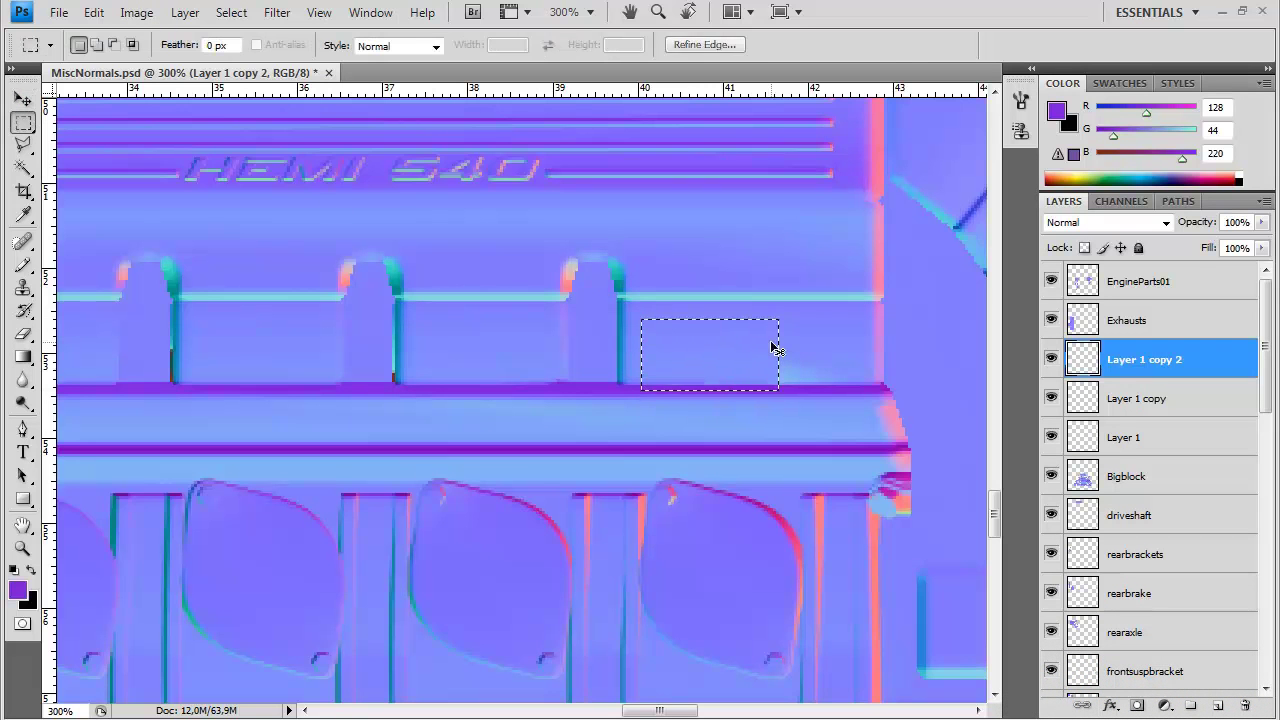
{"action": "key", "text": "ctrl+t"}
{"action": "key", "text": "Return"}
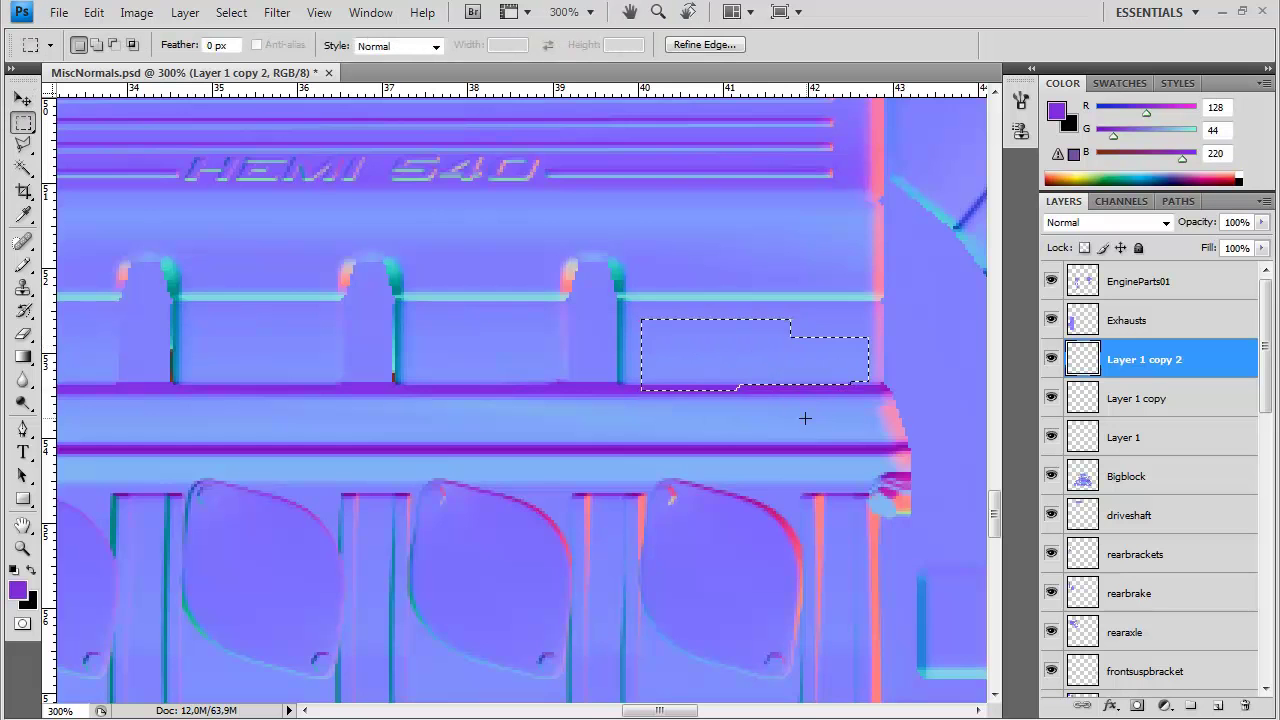
Merge the three valve cover patch layers down into the Bigblock layer
{"action": "key", "text": "ctrl+minus"}
{"action": "key", "text": "ctrl+minus"}
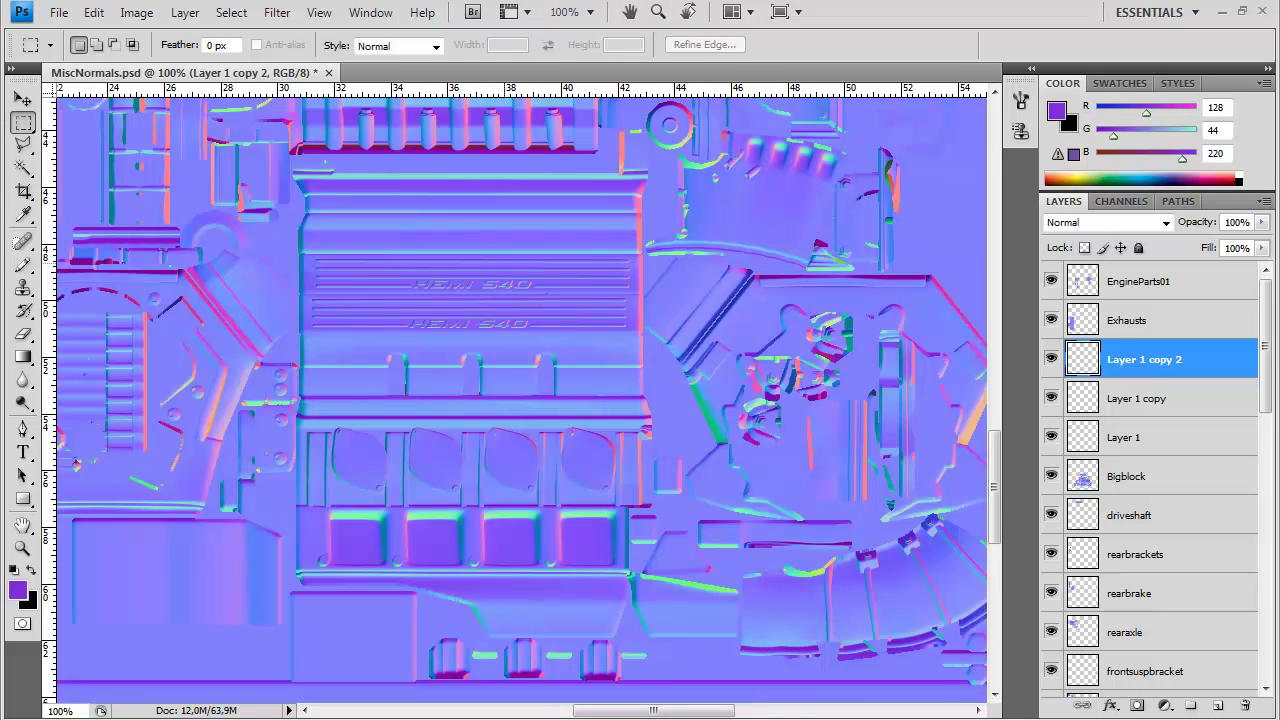
{"action": "key", "text": "ctrl+e"}
{"action": "key", "text": "ctrl+e"}
{"action": "key", "text": "ctrl+e"}
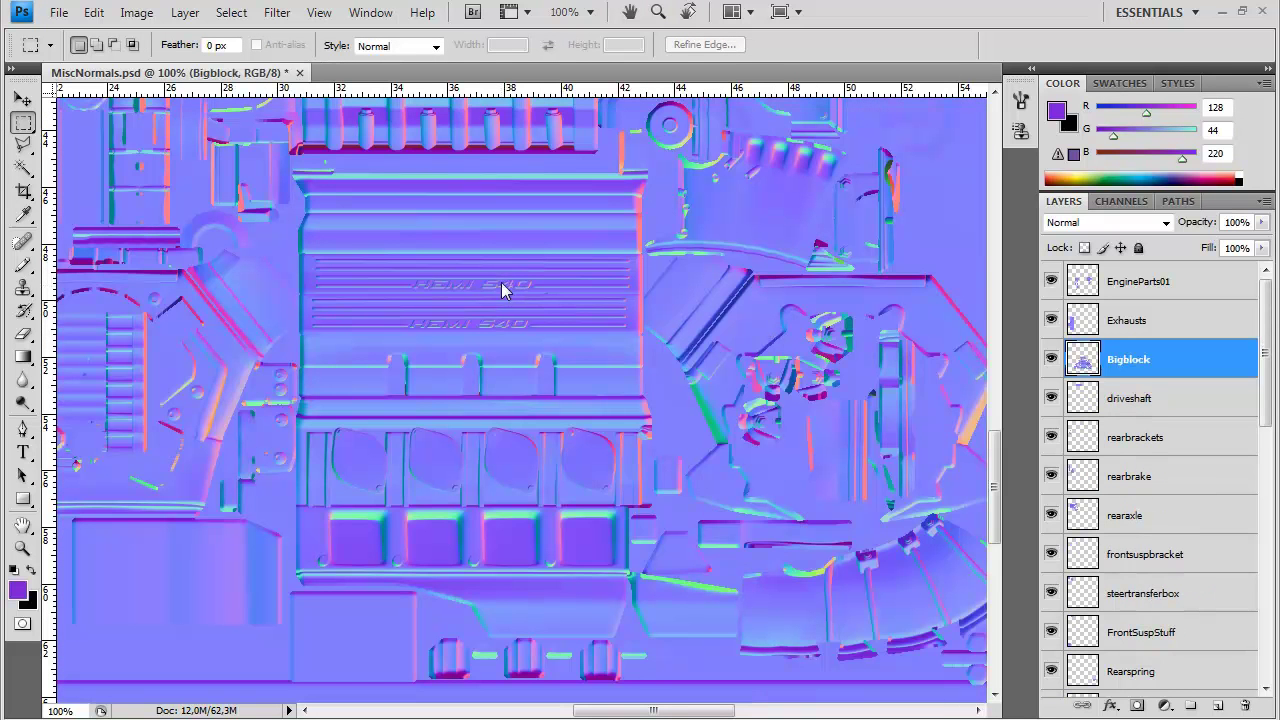
Export the corrected valve cover normals as a Targa copy, overwriting MiscNormals.tga and accepting the Targa options
{"action": "key", "text": "ctrl+shift+s"}
{"action": "left_click", "coordinate": [570, 470]}
{"action": "left_click", "coordinate": [600, 704]}
{"action": "left_click_drag", "start_coordinate": [842, 188], "coordinate": [845, 405]}
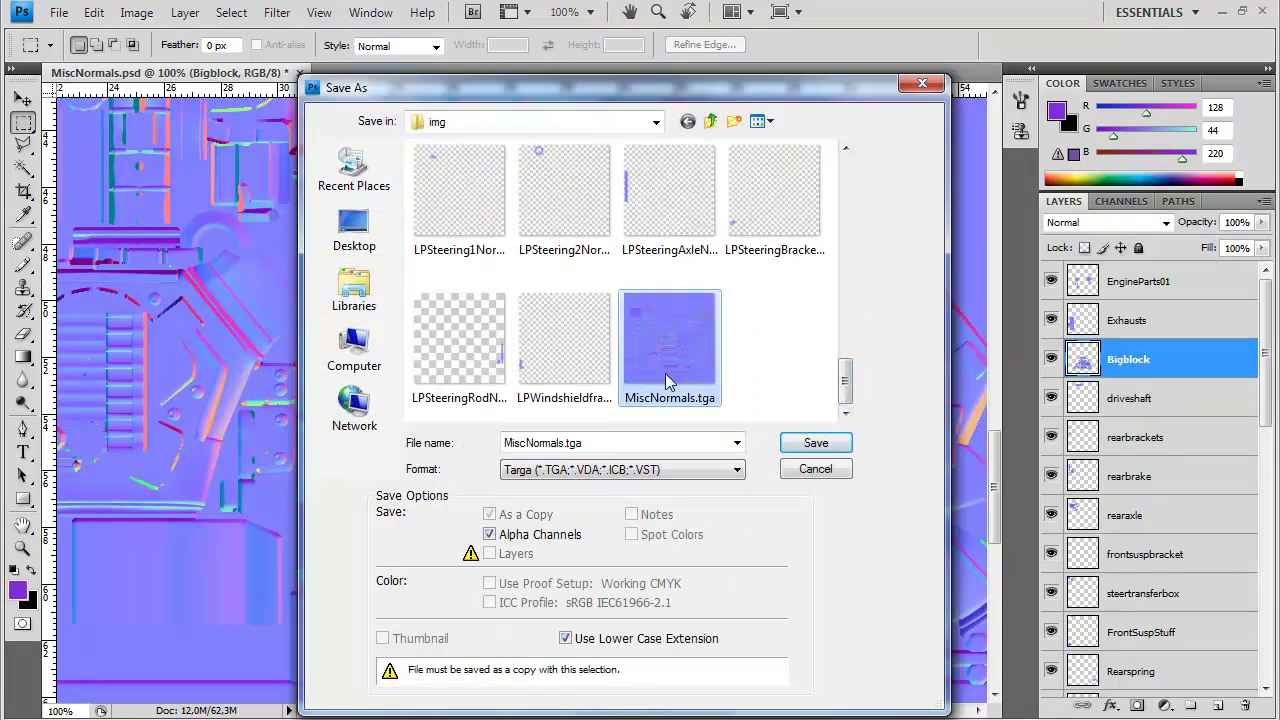
{"action": "double_click", "coordinate": [668, 362]}
{"action": "left_click", "coordinate": [523, 263]}
{"action": "left_click", "coordinate": [694, 354]}
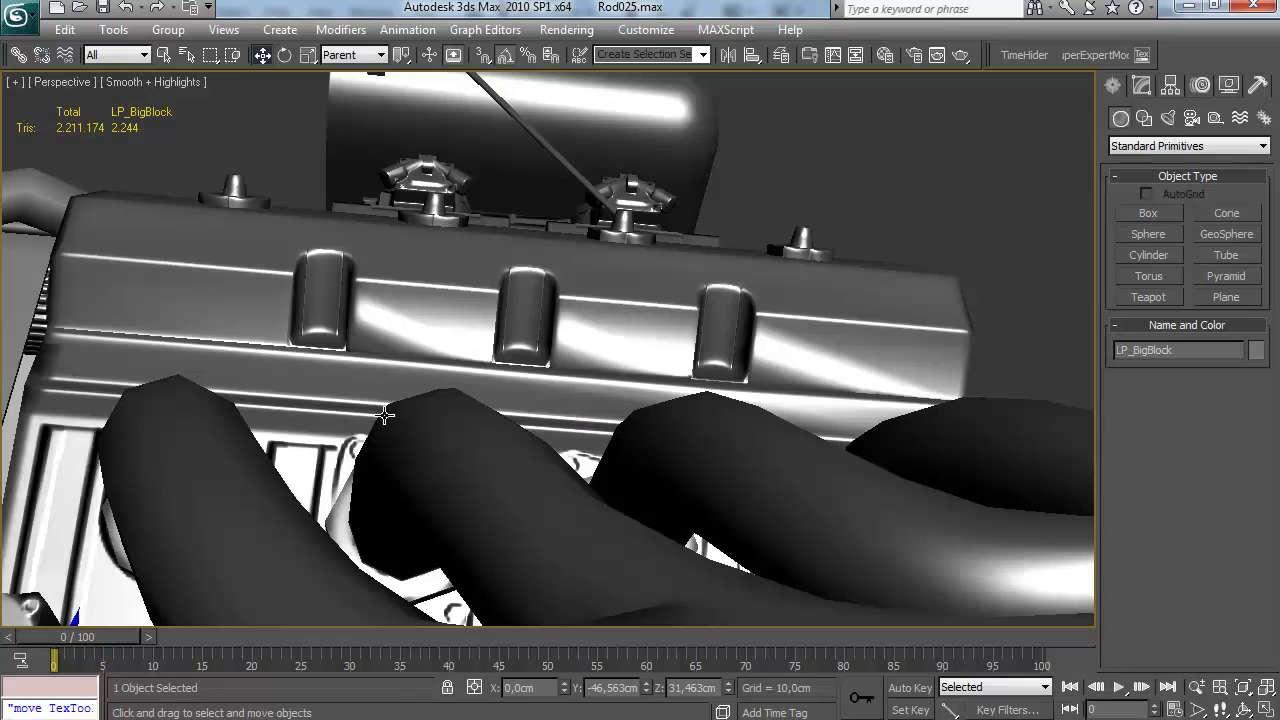
Examine the smoothing groups of the LP_BigBlock polygons between the valve cover notches and on the strip below them
{"action": "mouse_move", "coordinate": [560, 300]}
{"action": "middle_mouse_down", "text": "alt"}
{"action": "mouse_move", "coordinate": [520, 360]}
{"action": "mouse_move", "coordinate": [490, 320]}
{"action": "mouse_move", "coordinate": [509, 338]}
{"action": "mouse_move", "coordinate": [497, 354]}
{"action": "mouse_move", "coordinate": [551, 366]}
{"action": "mouse_move", "coordinate": [497, 366]}
{"action": "mouse_move", "coordinate": [472, 350]}
{"action": "mouse_move", "coordinate": [470, 362]}
{"action": "middle_mouse_up", "text": "alt"}
{"action": "key", "text": "F4"}
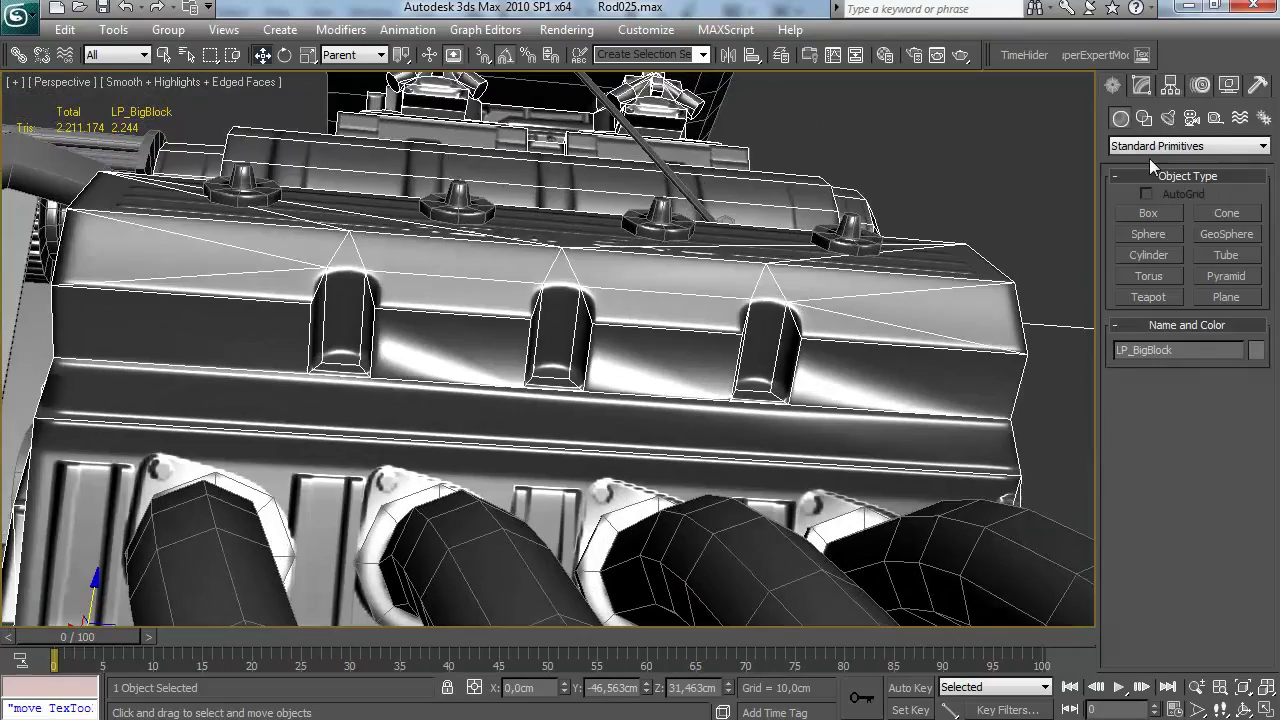
{"action": "left_click", "coordinate": [1141, 85]}
{"action": "scroll", "coordinate": [1231, 239], "scroll_direction": "down", "scroll_amount": 2}
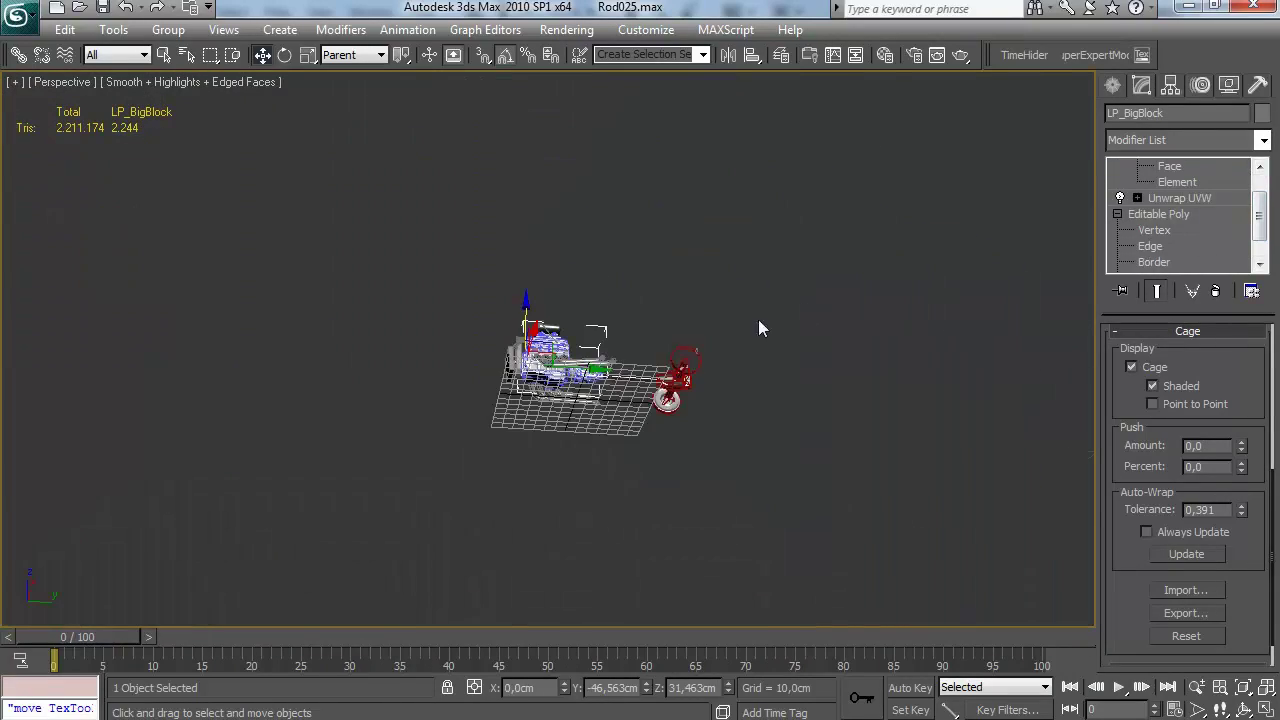
{"action": "scroll", "coordinate": [680, 325], "scroll_direction": "up", "scroll_amount": 10}
{"action": "mouse_move", "coordinate": [677, 325]}
{"action": "middle_mouse_down"}
{"action": "mouse_move", "coordinate": [676, 358]}
{"action": "mouse_move", "coordinate": [676, 340]}
{"action": "middle_mouse_up"}
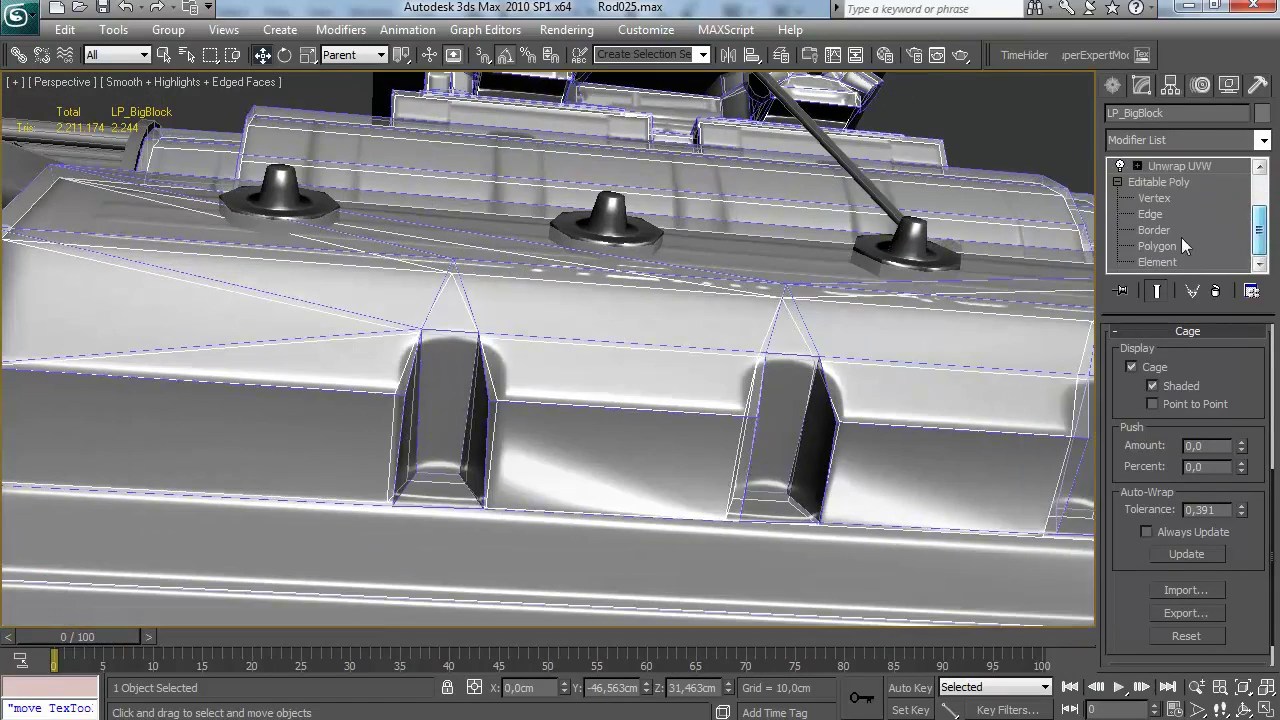
{"action": "left_click", "coordinate": [1181, 245]}
{"action": "scroll", "coordinate": [1217, 436], "scroll_direction": "down", "scroll_amount": 5}
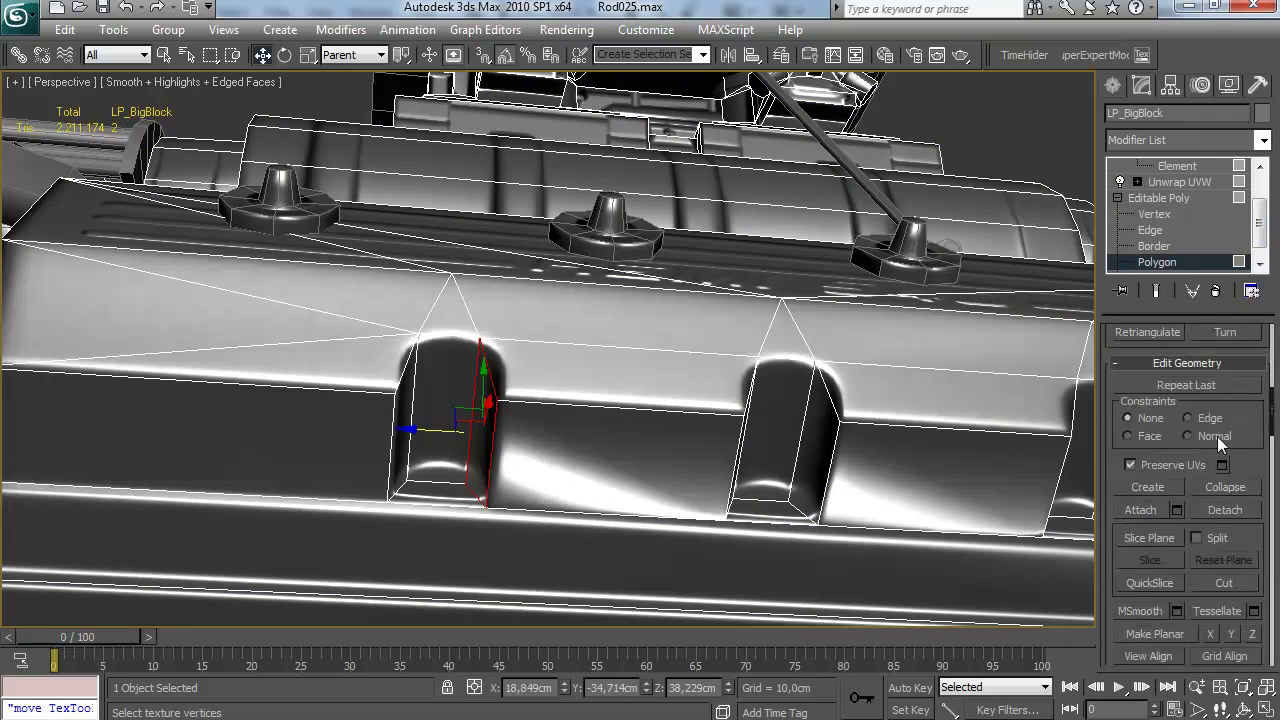
{"action": "scroll", "coordinate": [1215, 438], "scroll_direction": "down", "scroll_amount": 8}
{"action": "left_click", "coordinate": [492, 434]}
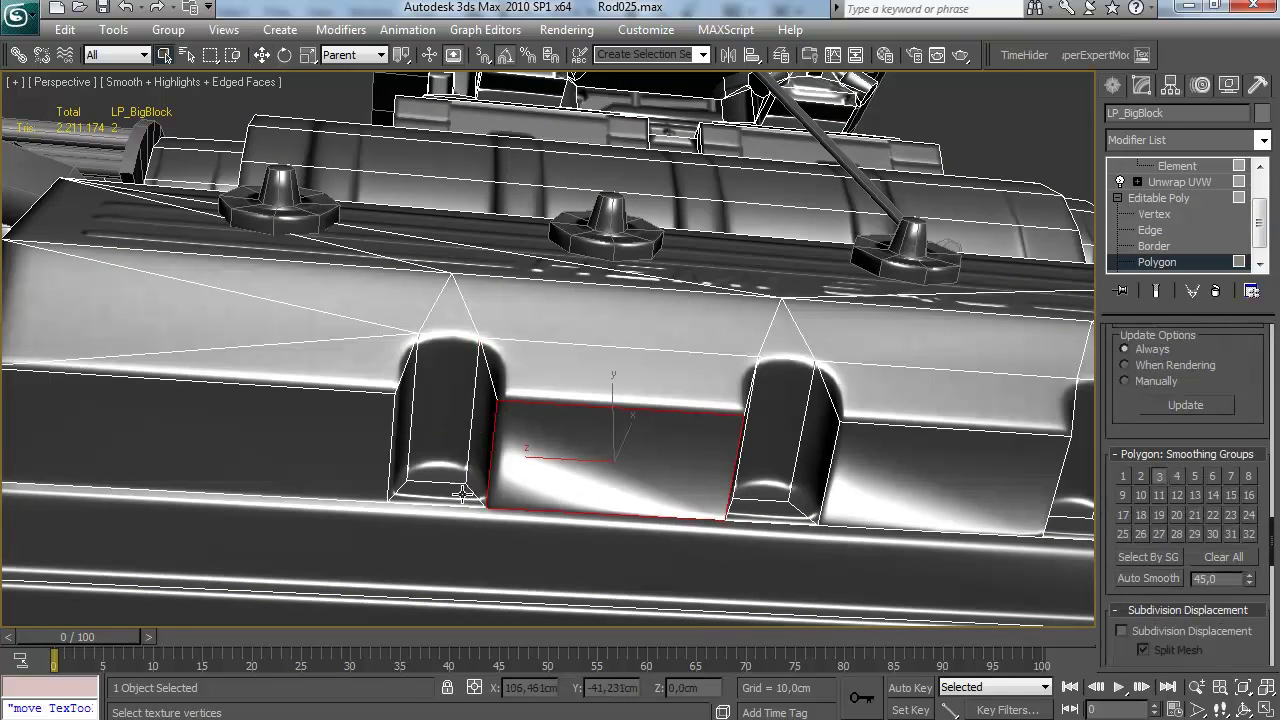
{"action": "middle_click_drag", "start_coordinate": [466, 496], "coordinate": [487, 416]}
{"action": "middle_click_drag", "start_coordinate": [794, 417], "coordinate": [372, 343]}
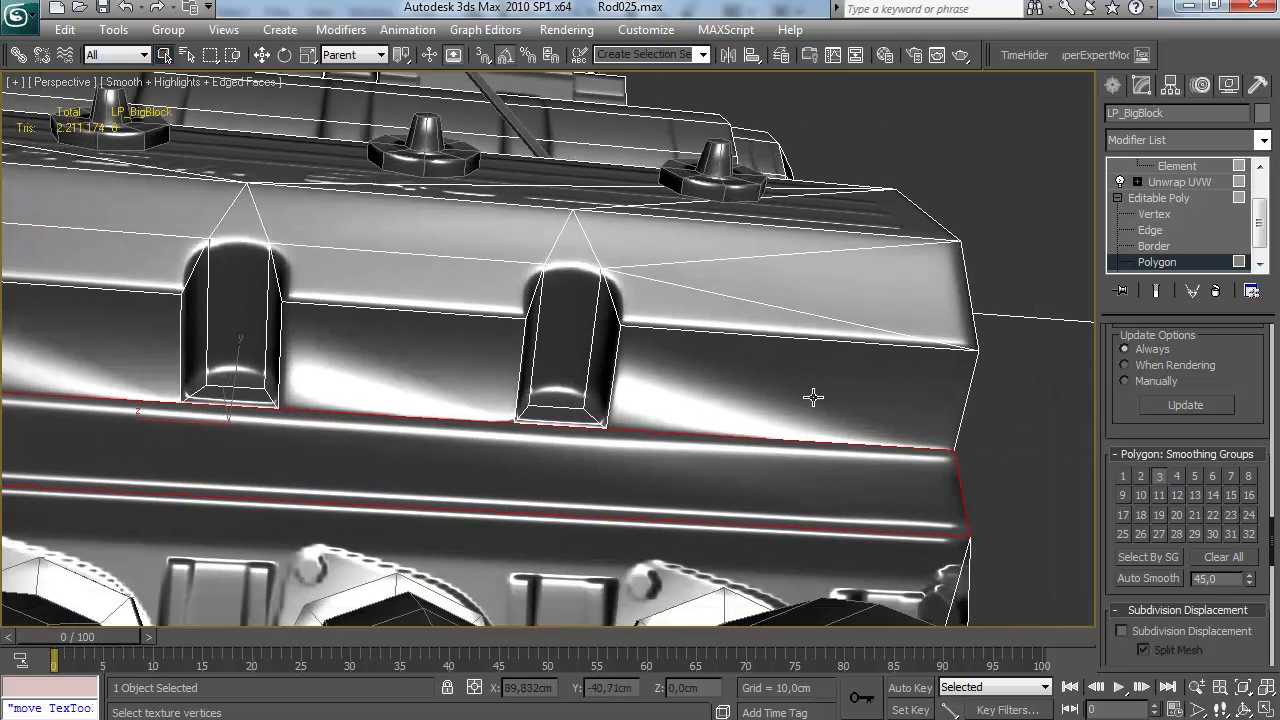
{"action": "left_click", "coordinate": [813, 397]}
{"action": "middle_click_drag", "start_coordinate": [218, 411], "coordinate": [870, 453]}
{"action": "left_click", "coordinate": [426, 391]}
{"action": "middle_click_drag", "start_coordinate": [728, 364], "coordinate": [544, 354]}
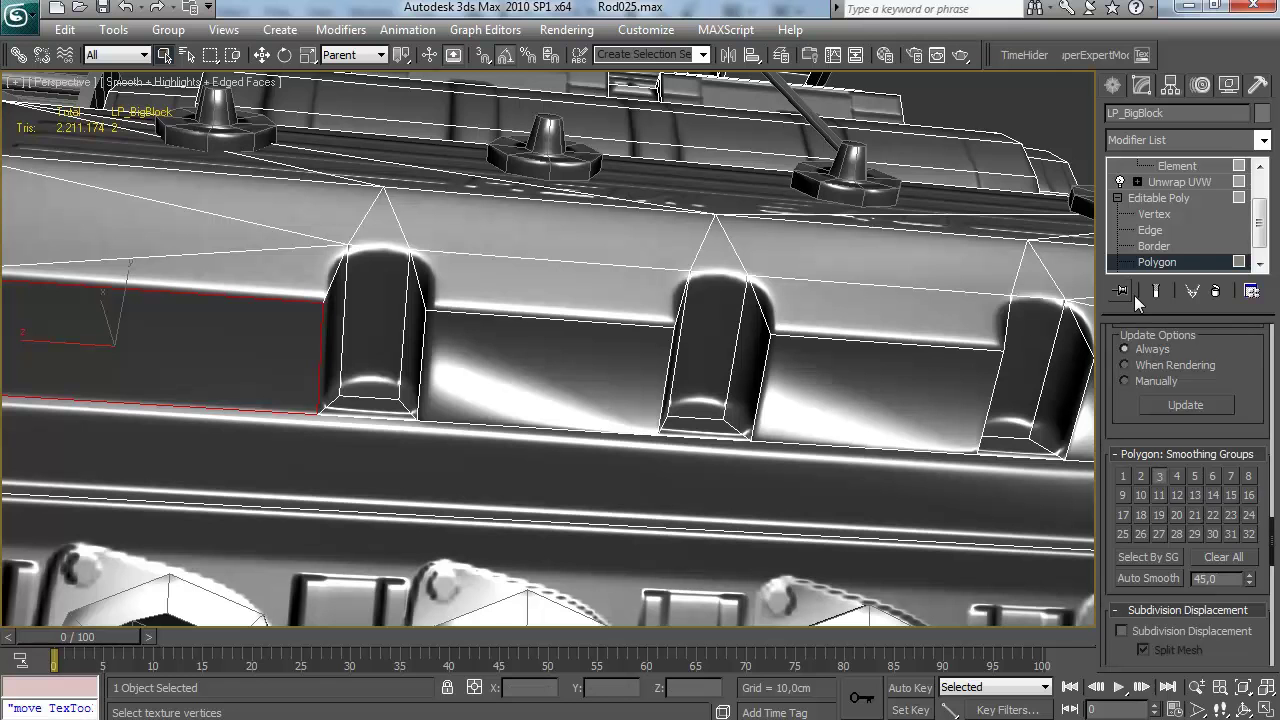
Turn the triangulation diagonals of the valve cover side panels beside the notches
{"action": "scroll", "coordinate": [1218, 445], "scroll_direction": "up", "scroll_amount": 15}
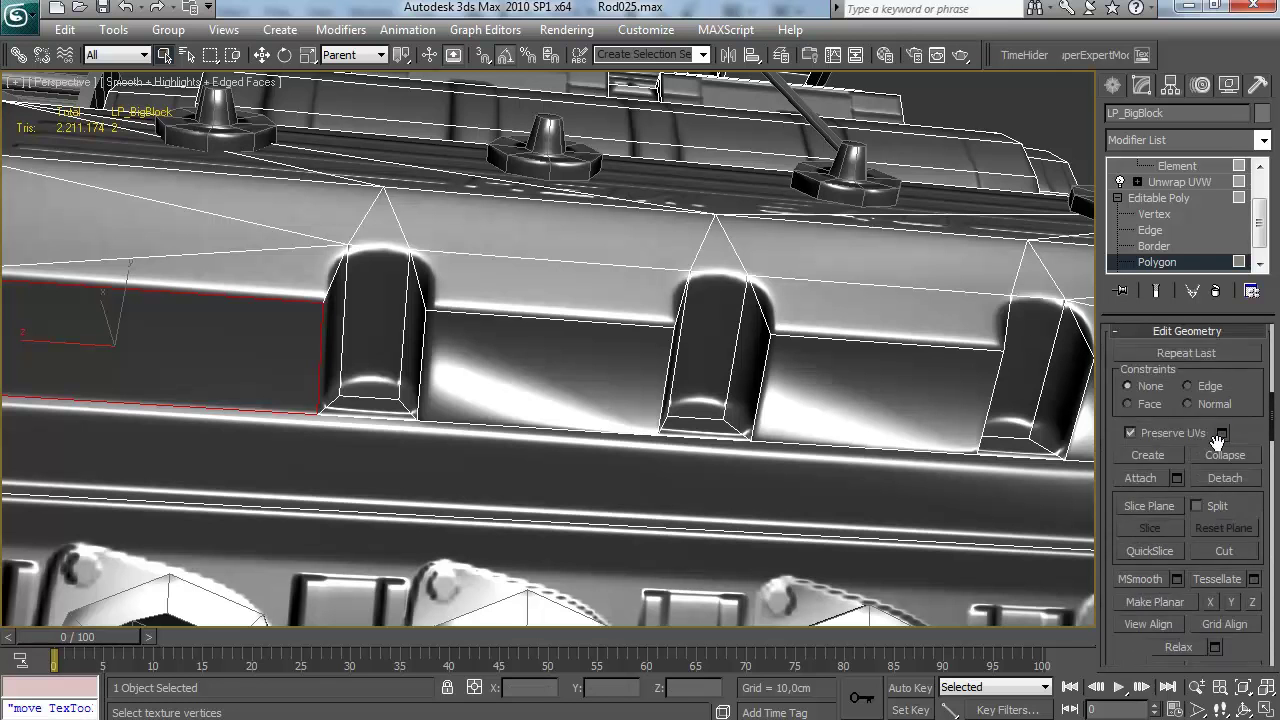
{"action": "scroll", "coordinate": [1219, 430], "scroll_direction": "up", "scroll_amount": 3}
{"action": "left_click", "coordinate": [1226, 396]}
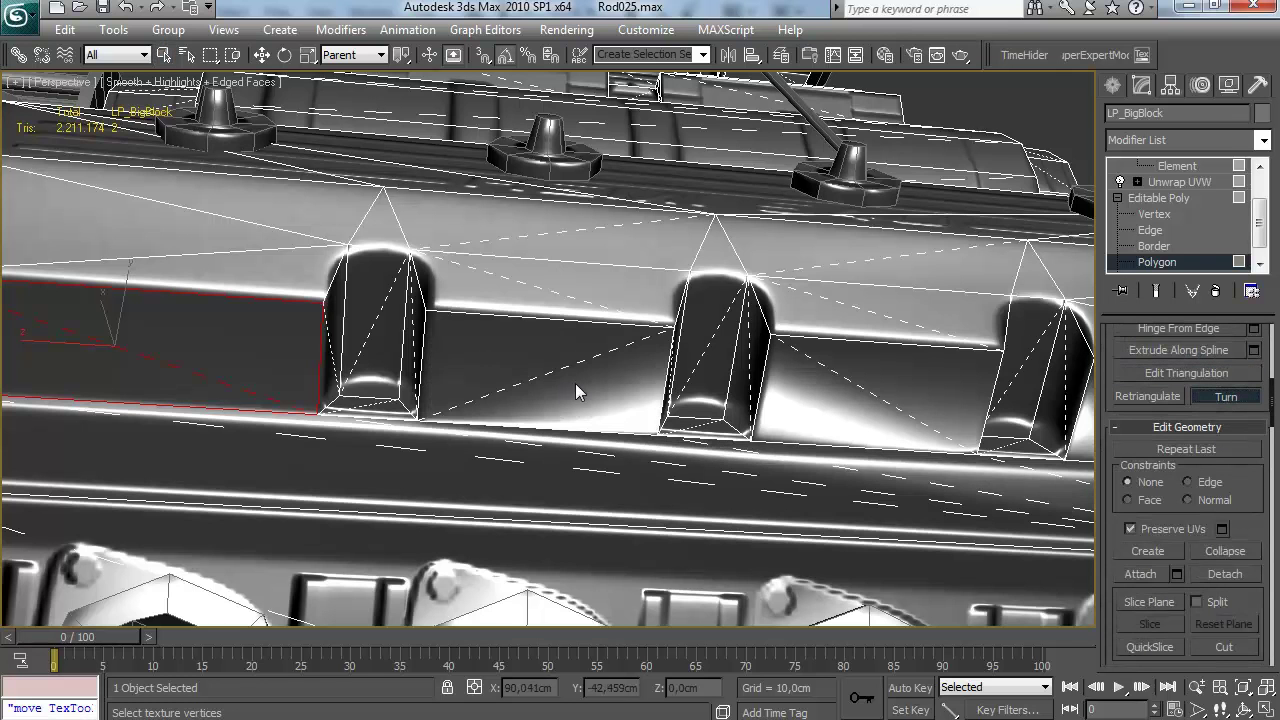
{"action": "left_click", "coordinate": [860, 389]}
{"action": "middle_click_drag", "start_coordinate": [1058, 426], "coordinate": [1081, 333]}
Turn the diagonals of the long strip beneath the valve cover notches so they fan out from its end corner
{"action": "left_click", "coordinate": [411, 357]}
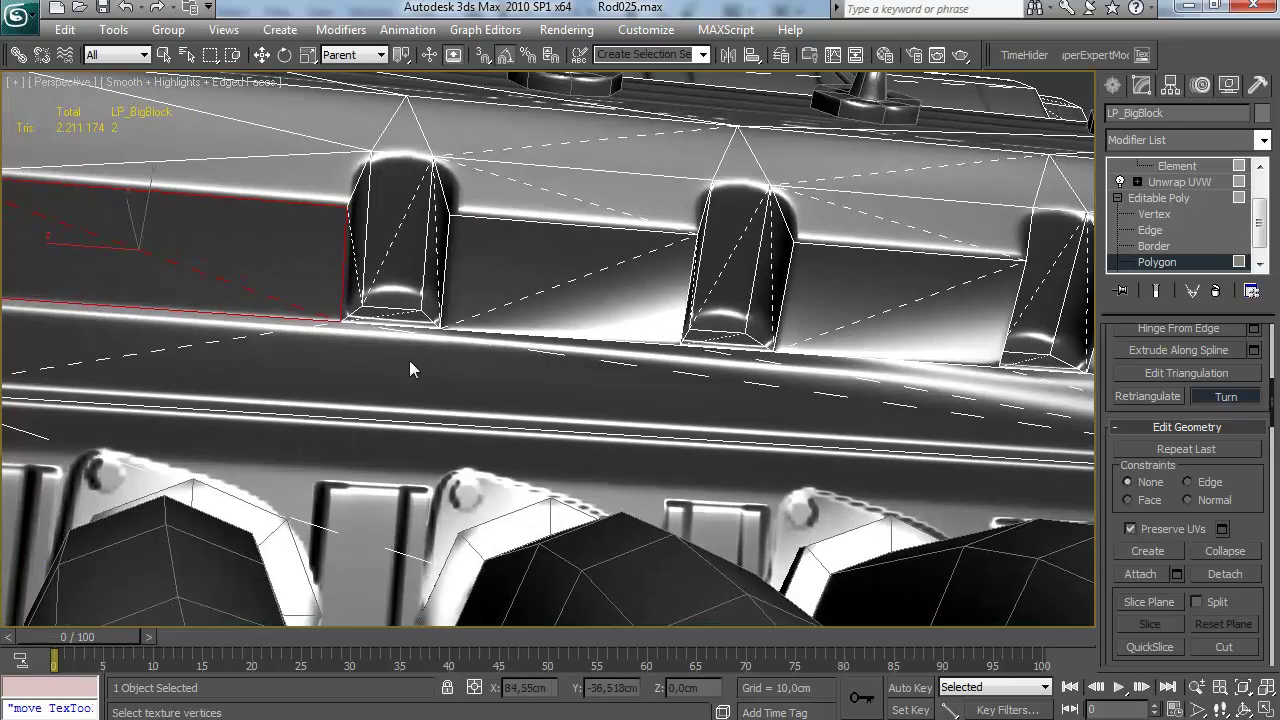
{"action": "left_click", "coordinate": [478, 351]}
{"action": "middle_click_drag", "start_coordinate": [478, 352], "coordinate": [560, 312], "text": "alt"}
{"action": "left_click", "coordinate": [436, 292]}
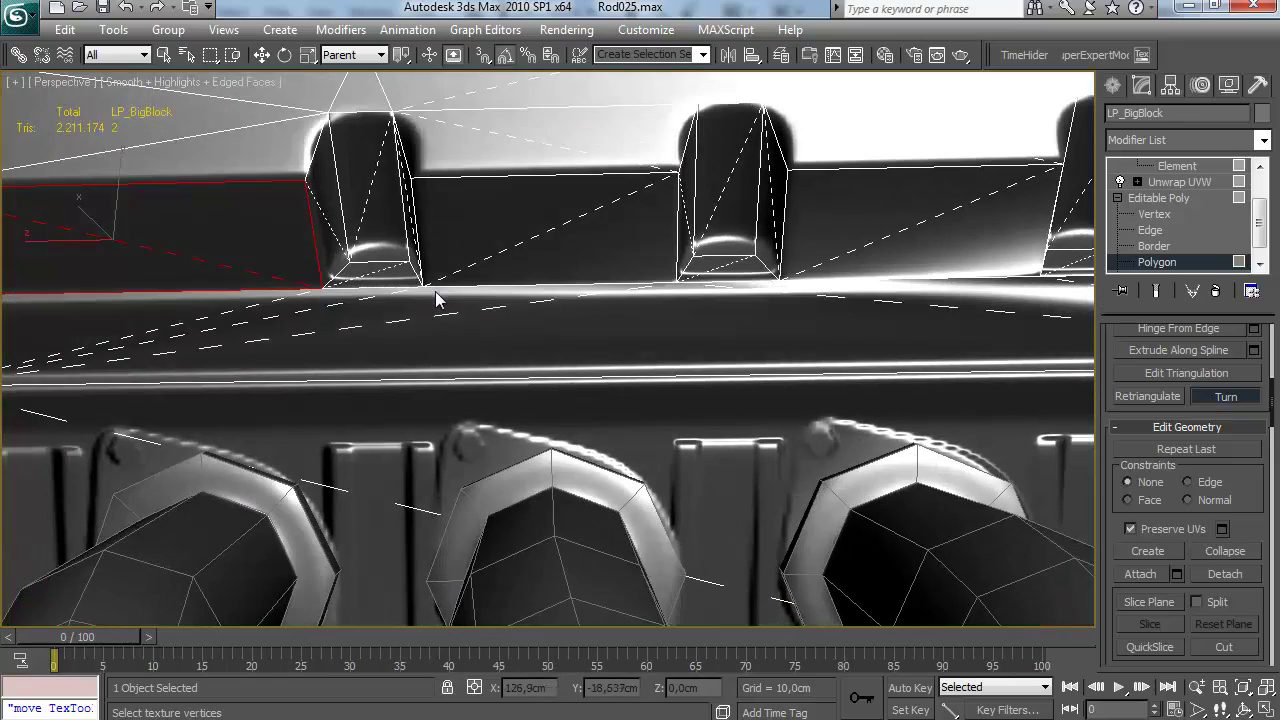
{"action": "middle_click_drag", "start_coordinate": [437, 298], "coordinate": [645, 340], "text": "alt"}
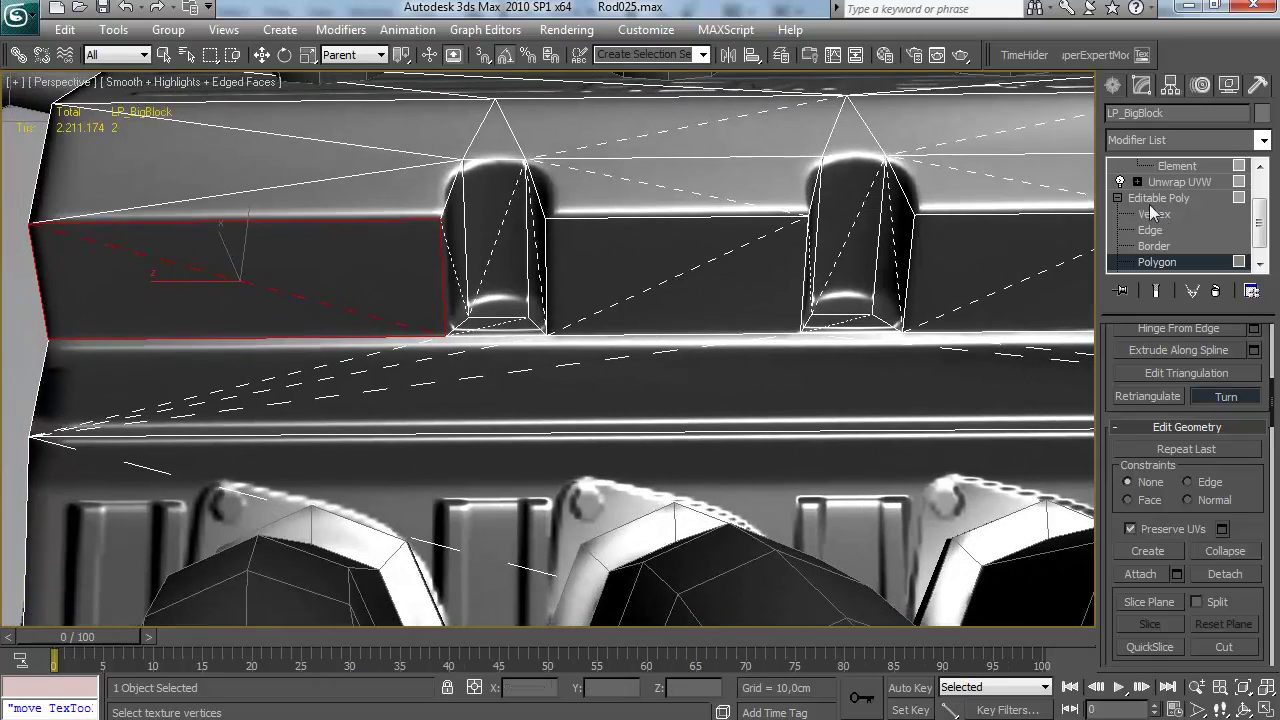
{"action": "left_click", "coordinate": [1218, 401]}
Delete the Unwrap UVW modifier from LP_BigBlock
{"action": "scroll", "coordinate": [760, 320], "scroll_direction": "down", "scroll_amount": 4}
{"action": "middle_click_drag", "start_coordinate": [760, 320], "coordinate": [592, 476], "text": "alt"}
{"action": "left_click", "coordinate": [1180, 182]}
{"action": "right_click", "coordinate": [1170, 228]}
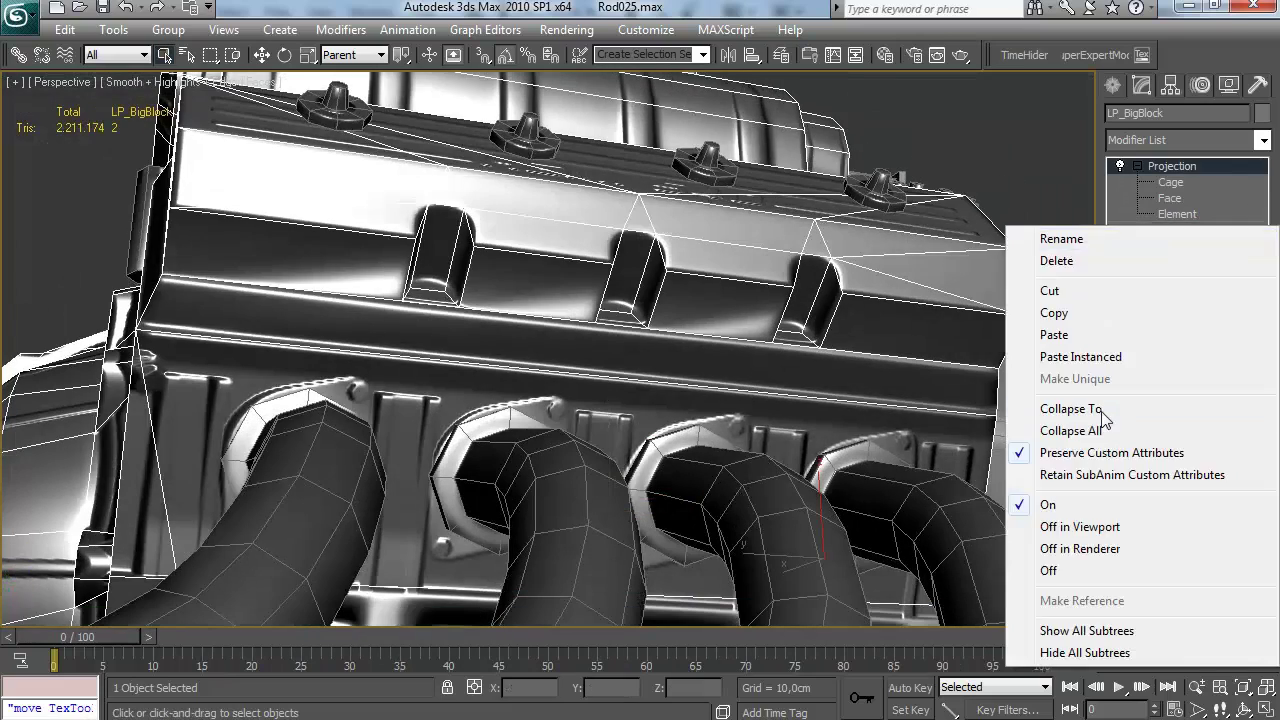
{"action": "left_click", "coordinate": [1058, 257]}
Connect the lower corner vertices of the valve cover notches to the end corner vertices of the strip below with new edges
{"action": "left_click", "coordinate": [1158, 230]}
{"action": "key", "text": "1"}
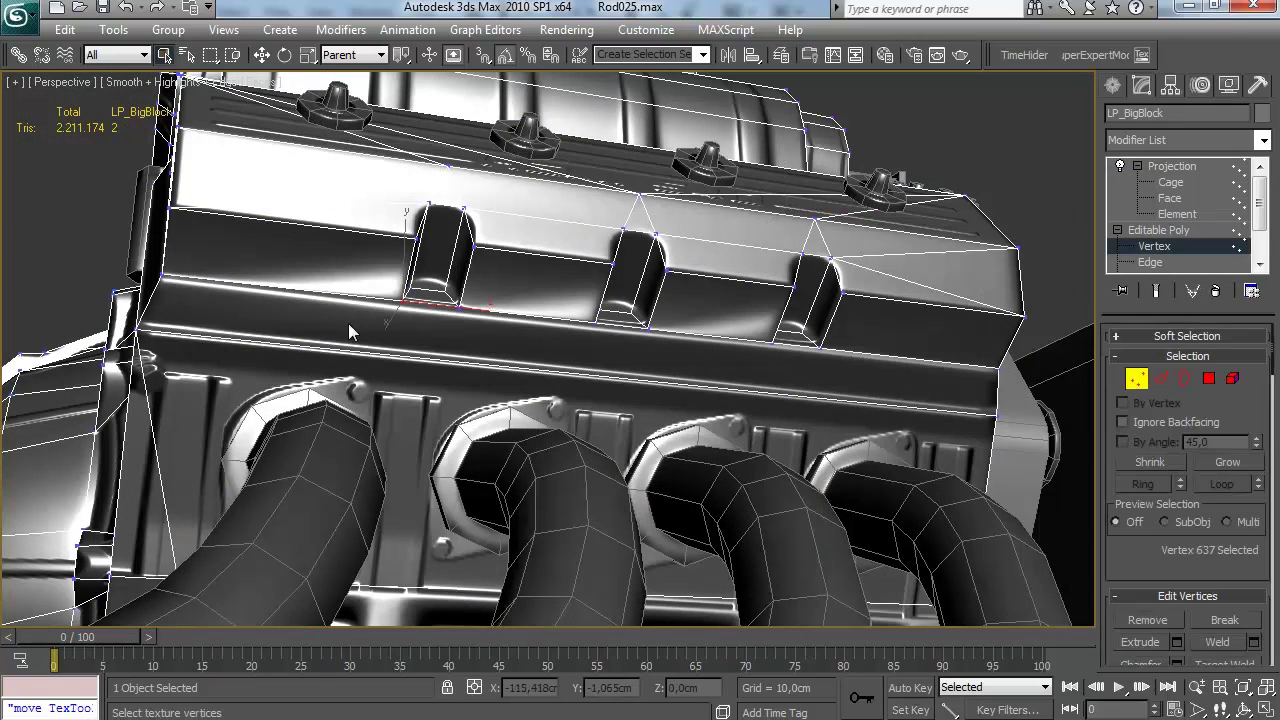
{"action": "left_click_drag", "start_coordinate": [1228, 632], "coordinate": [1229, 519]}
{"action": "left_click", "coordinate": [1187, 575]}
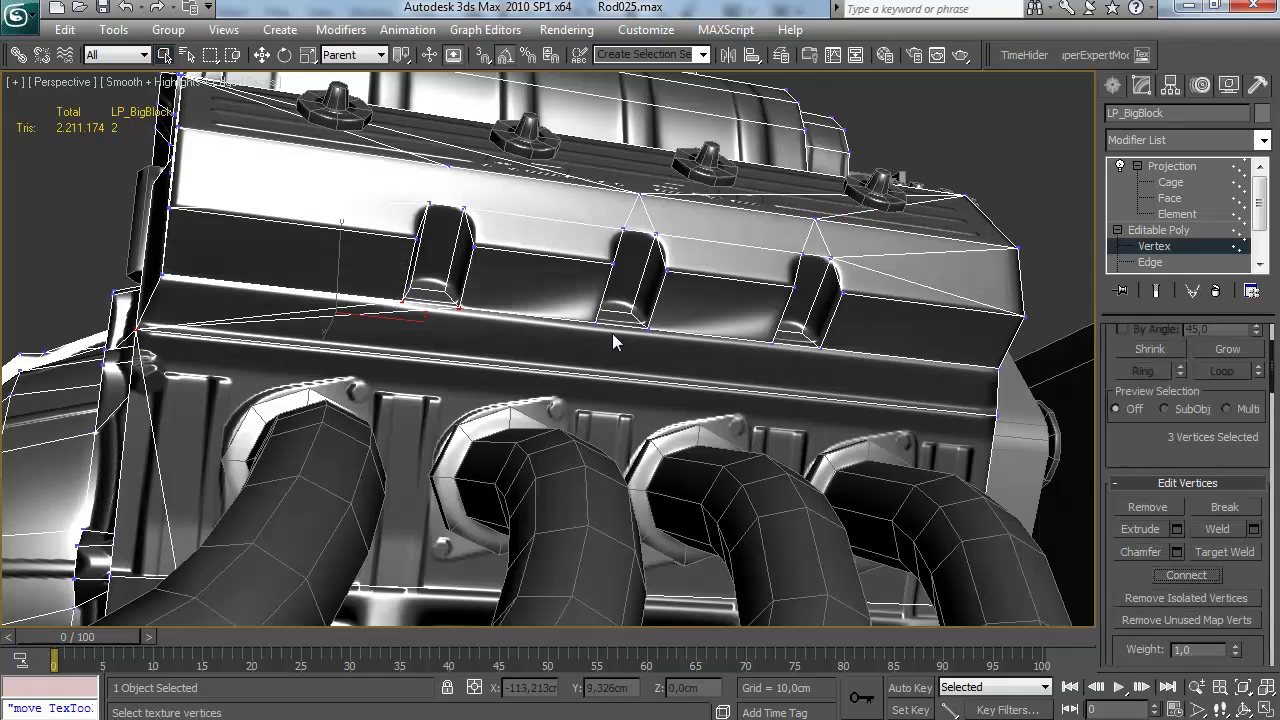
{"action": "left_click", "coordinate": [1201, 577]}
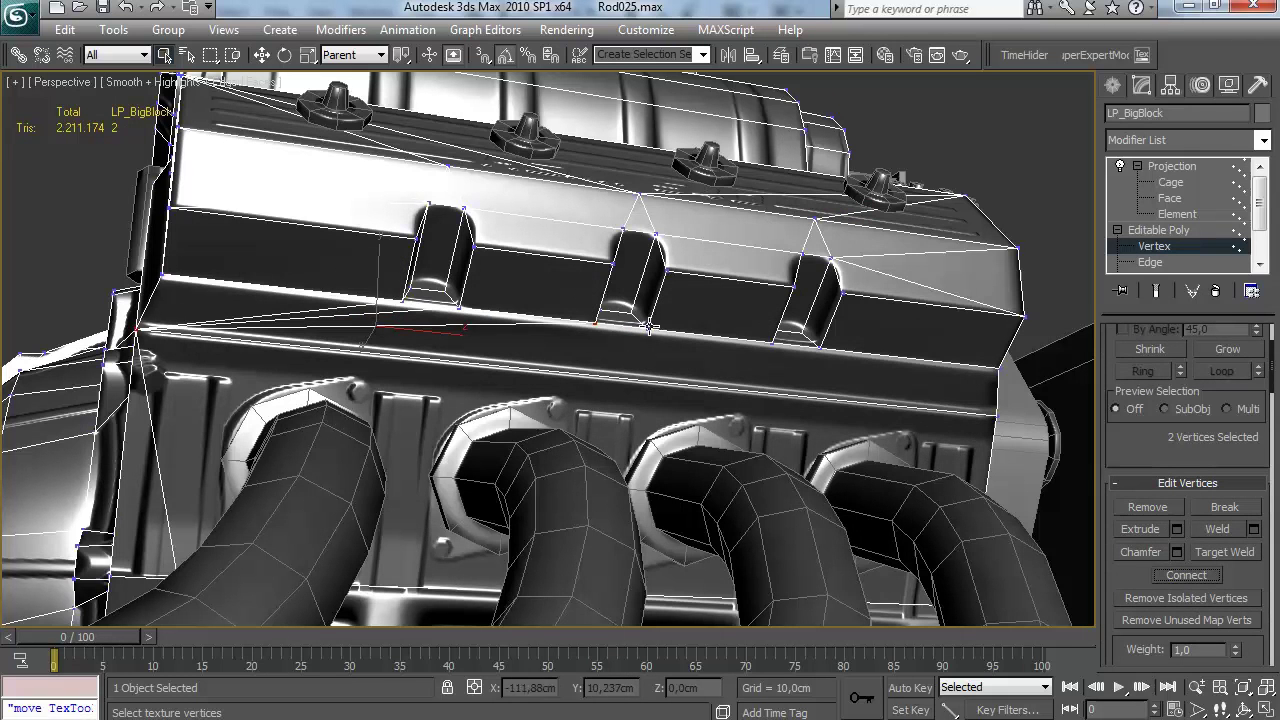
{"action": "left_click", "coordinate": [1218, 574]}
{"action": "middle_click_drag", "start_coordinate": [727, 330], "coordinate": [761, 376], "text": "alt"}
{"action": "scroll", "coordinate": [840, 344], "scroll_direction": "down", "scroll_amount": 5}
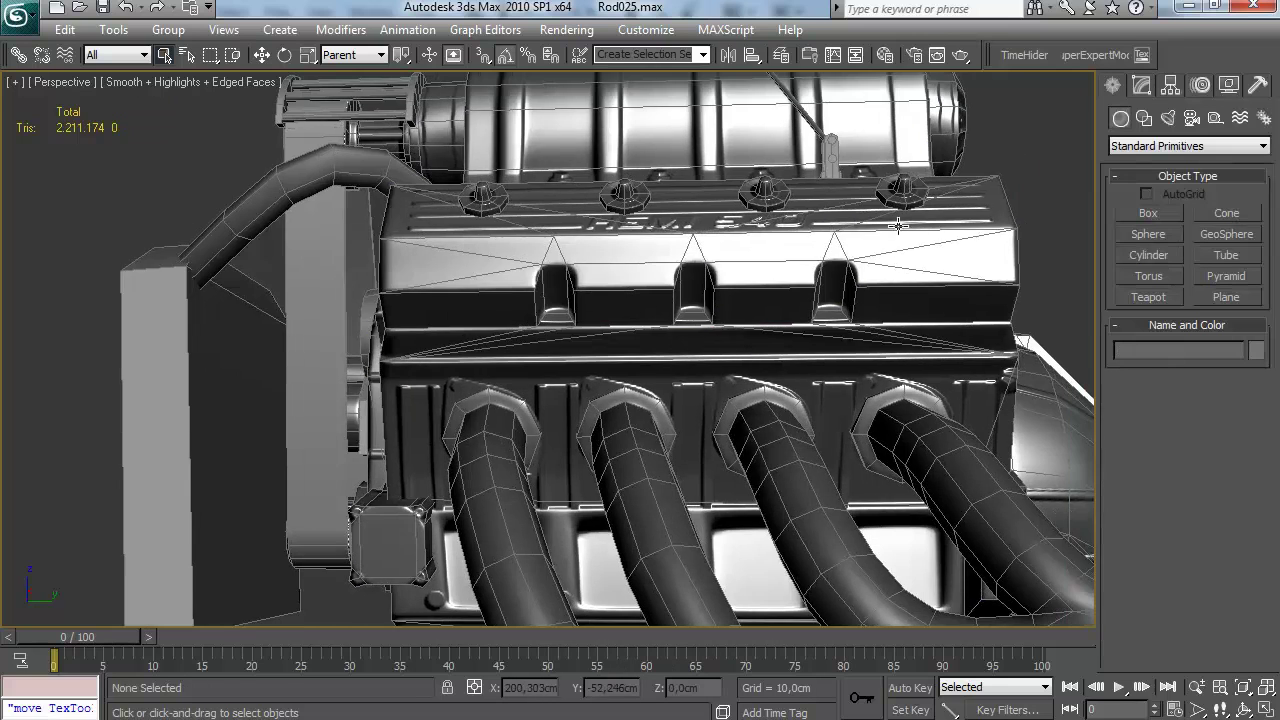
Examine the shaded engine and drivetrain without edged faces from several sides, up to the blower's rear cover
{"action": "key", "text": "F4"}
{"action": "scroll", "coordinate": [778, 258], "scroll_direction": "down", "scroll_amount": 10}
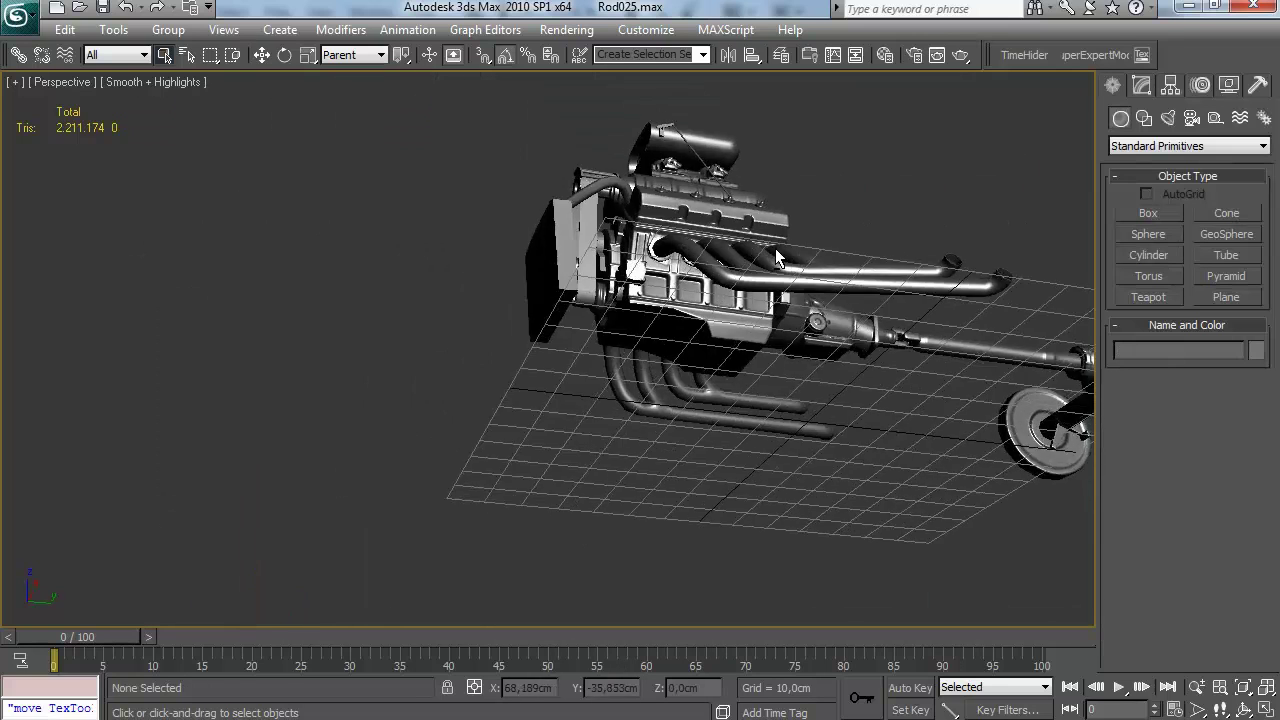
{"action": "middle_click_drag", "start_coordinate": [778, 258], "coordinate": [598, 340], "text": "alt"}
{"action": "scroll", "coordinate": [784, 304], "scroll_direction": "down", "scroll_amount": 4}
{"action": "scroll", "coordinate": [722, 323], "scroll_direction": "up", "scroll_amount": 2}
{"action": "scroll", "coordinate": [593, 310], "scroll_direction": "up", "scroll_amount": 4}
{"action": "scroll", "coordinate": [660, 392], "scroll_direction": "up", "scroll_amount": 5}
{"action": "scroll", "coordinate": [683, 386], "scroll_direction": "down", "scroll_amount": 4}
{"action": "scroll", "coordinate": [731, 457], "scroll_direction": "up", "scroll_amount": 4}
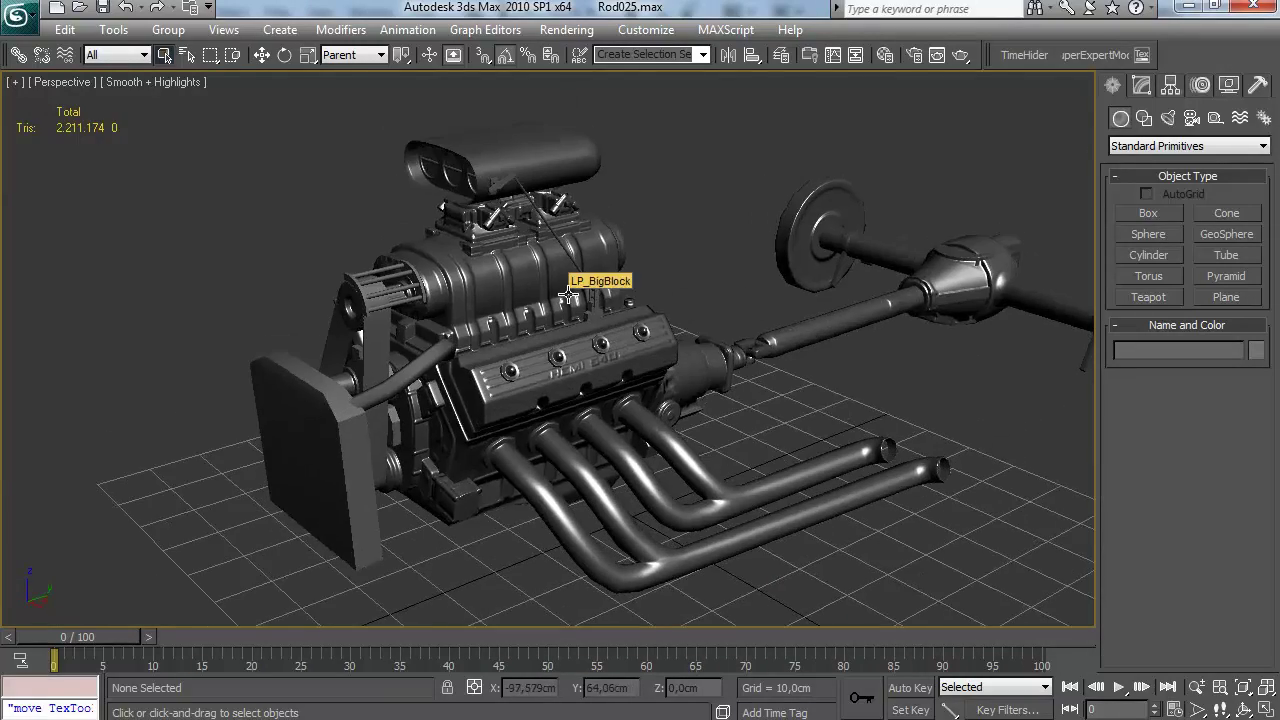
{"action": "middle_click_drag", "start_coordinate": [568, 294], "coordinate": [510, 410], "text": "alt"}
{"action": "scroll", "coordinate": [568, 335], "scroll_direction": "up", "scroll_amount": 5}
{"action": "scroll", "coordinate": [570, 344], "scroll_direction": "down", "scroll_amount": 6}
{"action": "scroll", "coordinate": [513, 350], "scroll_direction": "up", "scroll_amount": 3}
{"action": "scroll", "coordinate": [340, 295], "scroll_direction": "up", "scroll_amount": 8}
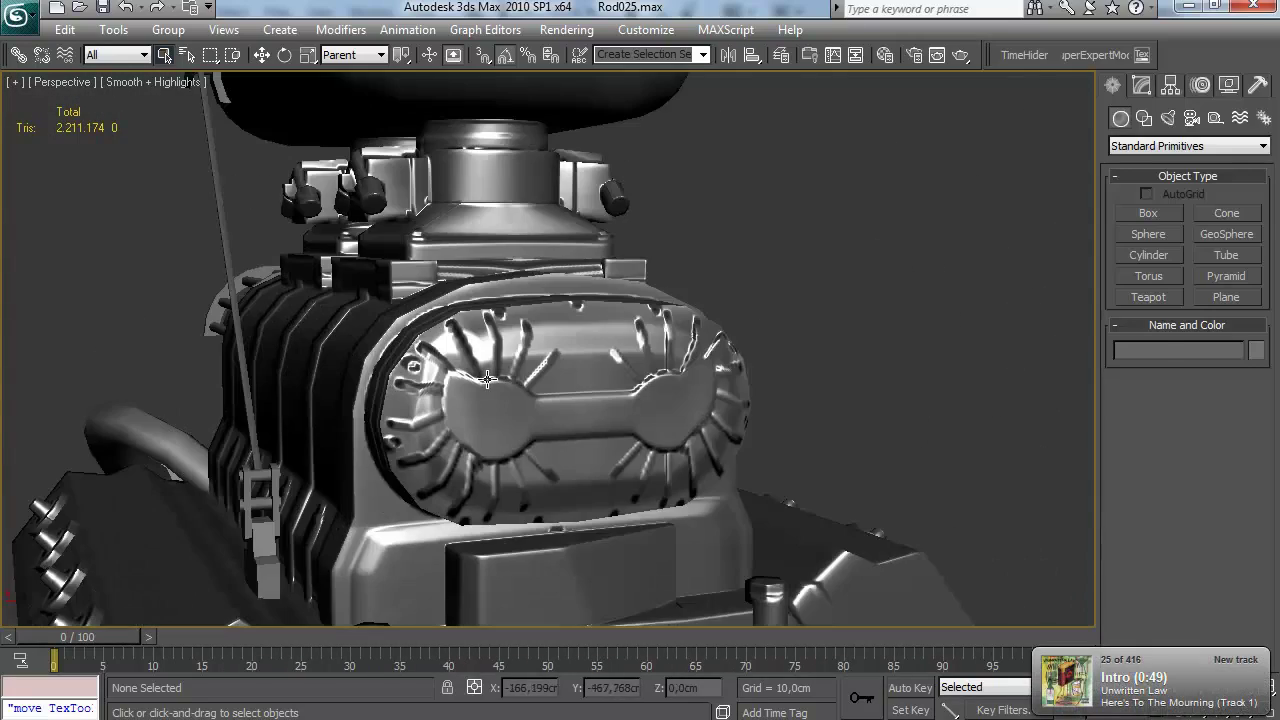
Add an Unwrap UVW modifier directly above the Editable Poly of LP_BigBlock and open its UV editor
{"action": "left_click", "coordinate": [489, 380]}
{"action": "scroll", "coordinate": [489, 380], "scroll_direction": "down", "scroll_amount": 4}
{"action": "left_click", "coordinate": [1142, 86]}
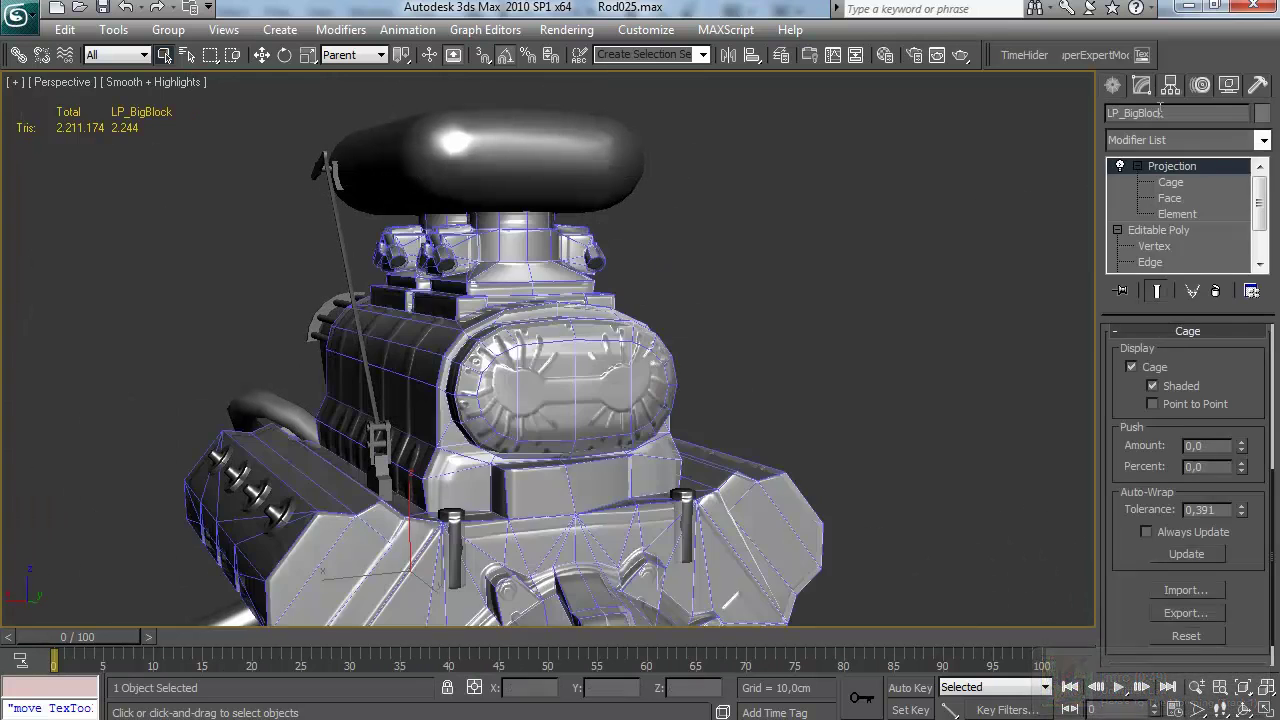
{"action": "left_click", "coordinate": [1145, 231]}
{"action": "left_click", "coordinate": [1186, 140]}
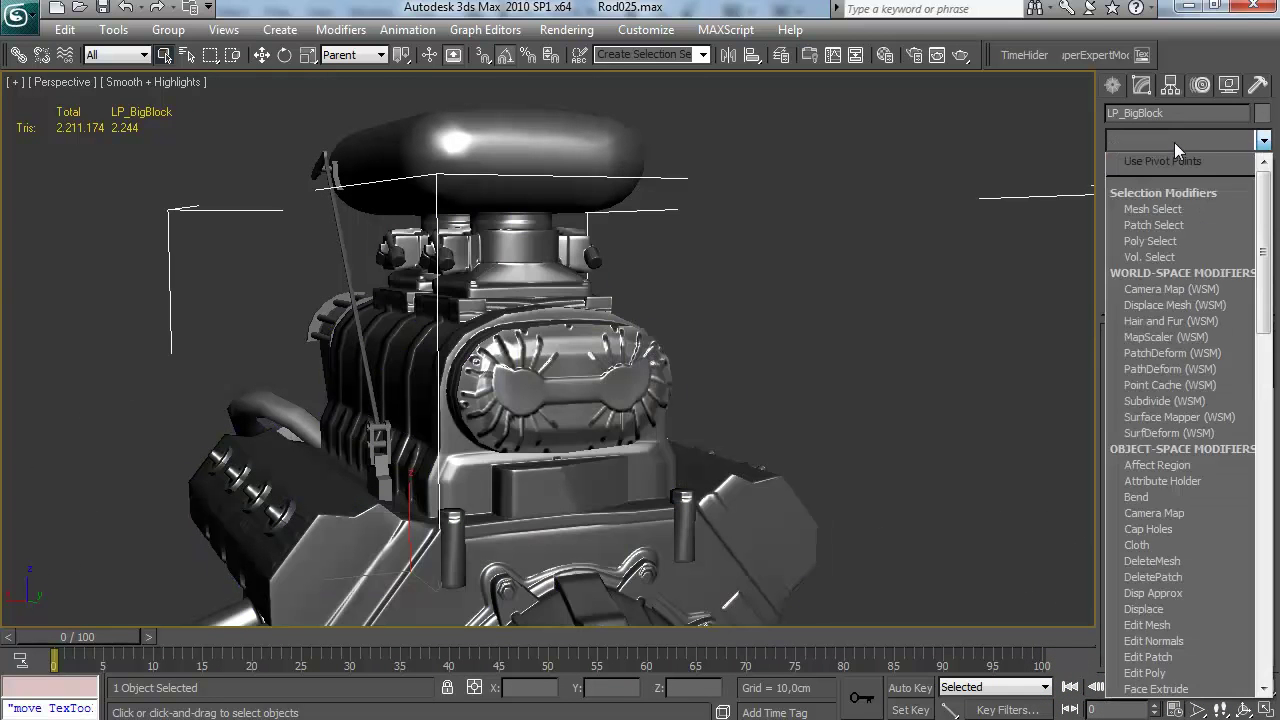
{"action": "left_click", "coordinate": [1174, 141]}
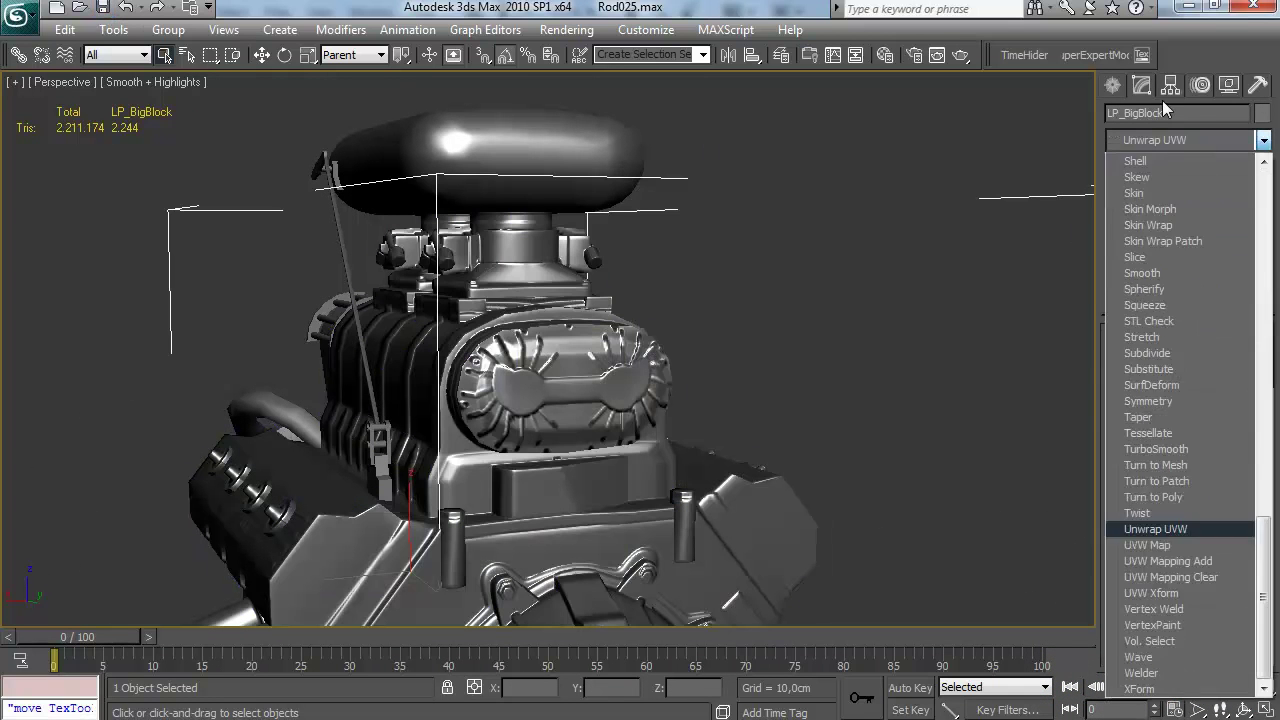
{"action": "left_click", "coordinate": [1172, 528]}
{"action": "left_click", "coordinate": [1201, 404]}
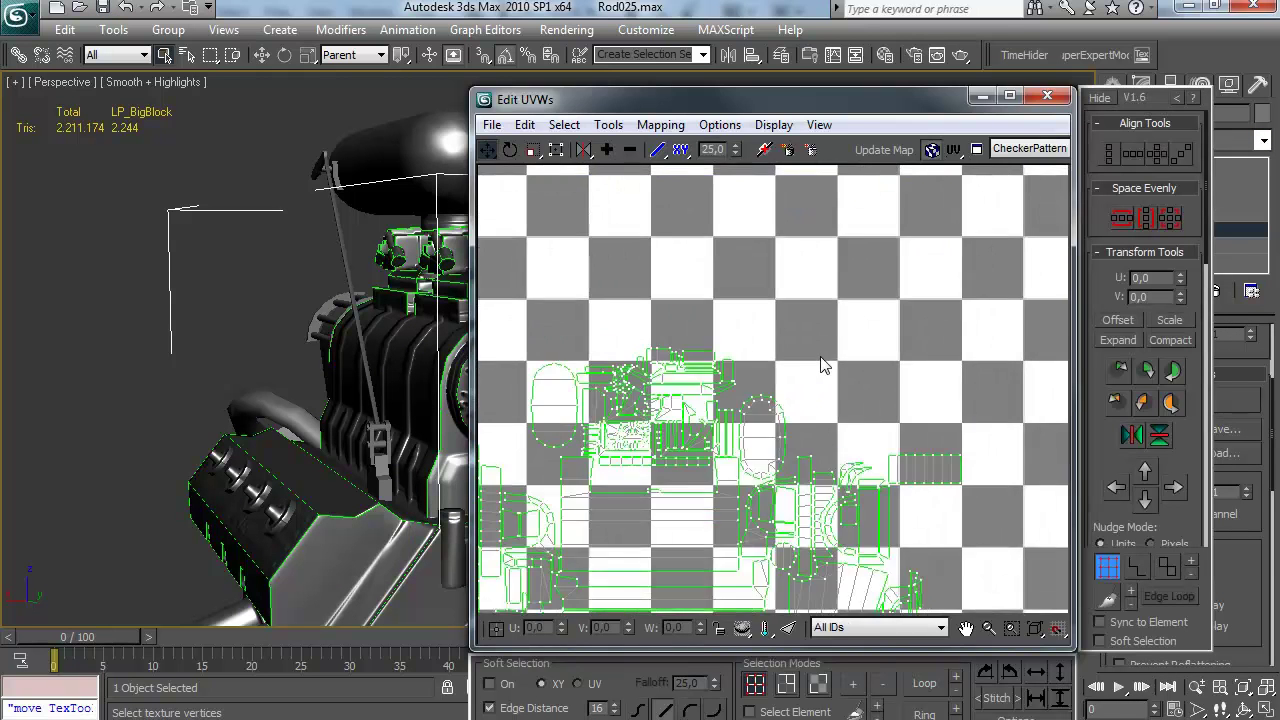
Relax only the oval UV island of the blower's rear cover with the Relax Tool and close the UV editor
{"action": "scroll", "coordinate": [823, 366], "scroll_direction": "up", "scroll_amount": 3}
{"action": "left_click", "coordinate": [733, 516]}
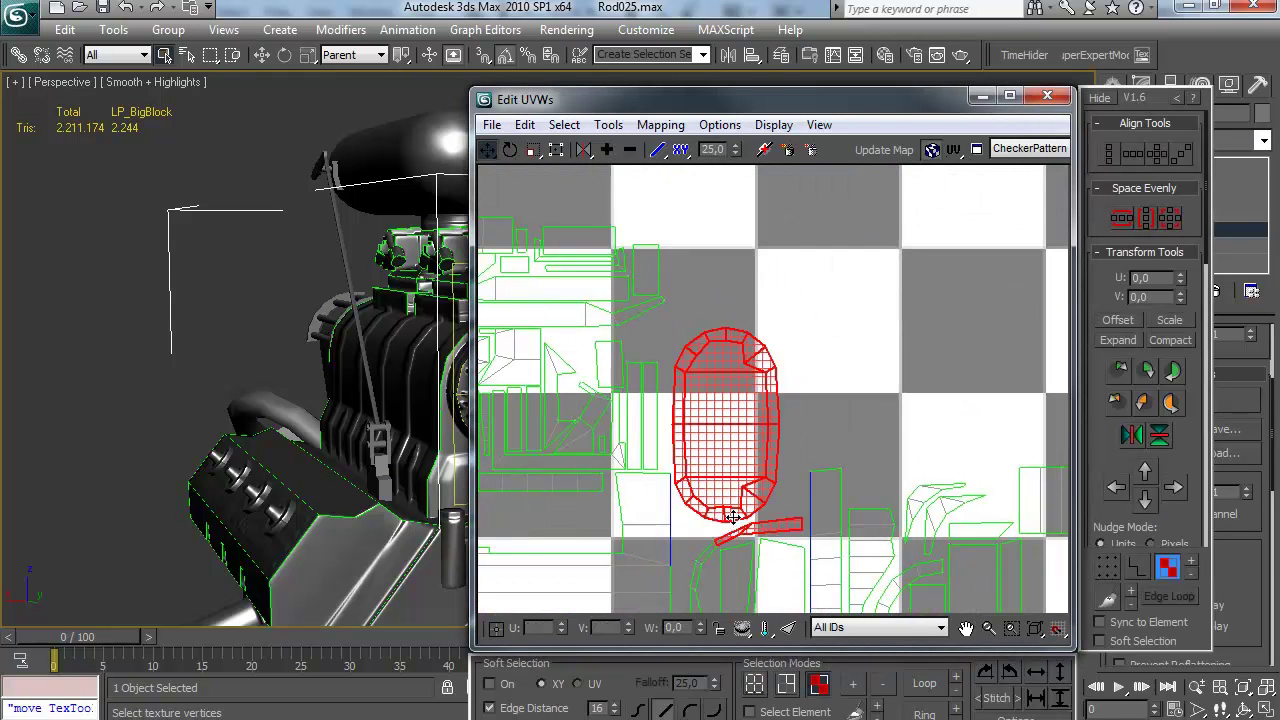
{"action": "left_click_drag", "start_coordinate": [684, 568], "coordinate": [930, 490], "text": "alt"}
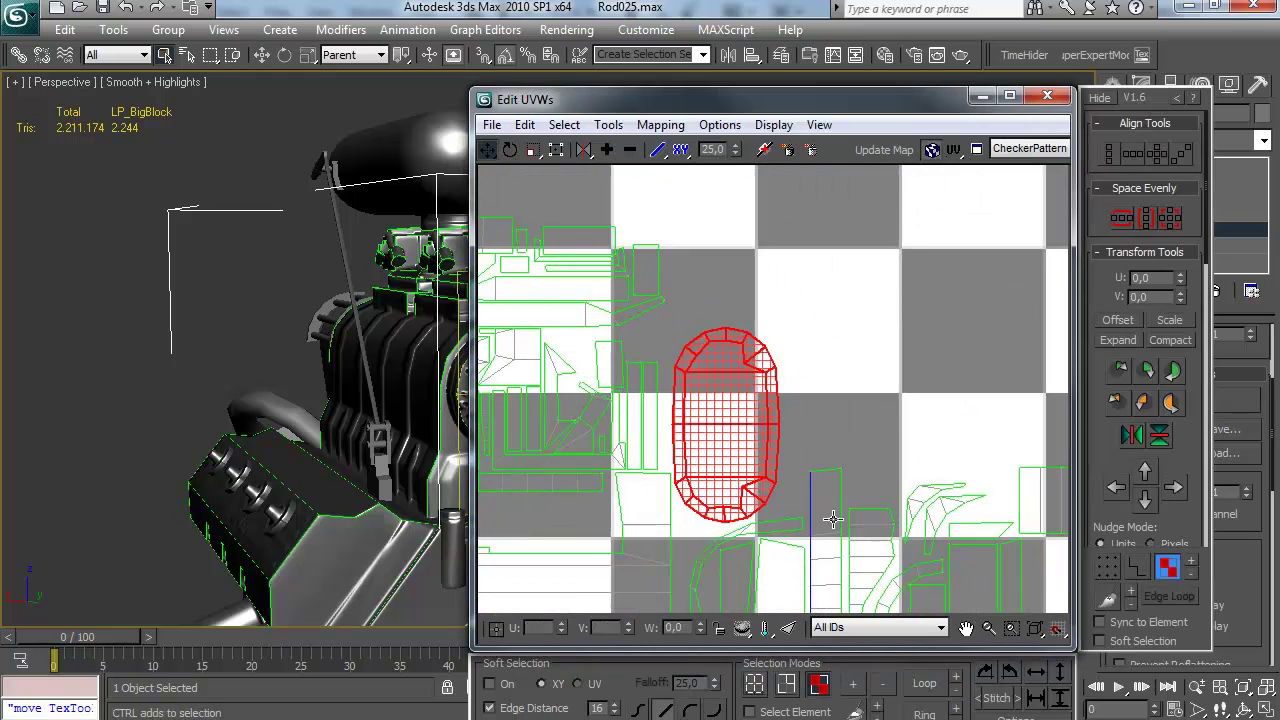
{"action": "left_click_drag", "start_coordinate": [1118, 455], "coordinate": [1123, 297]}
{"action": "left_click_drag", "start_coordinate": [1184, 495], "coordinate": [1184, 364]}
{"action": "left_click", "coordinate": [1108, 427]}
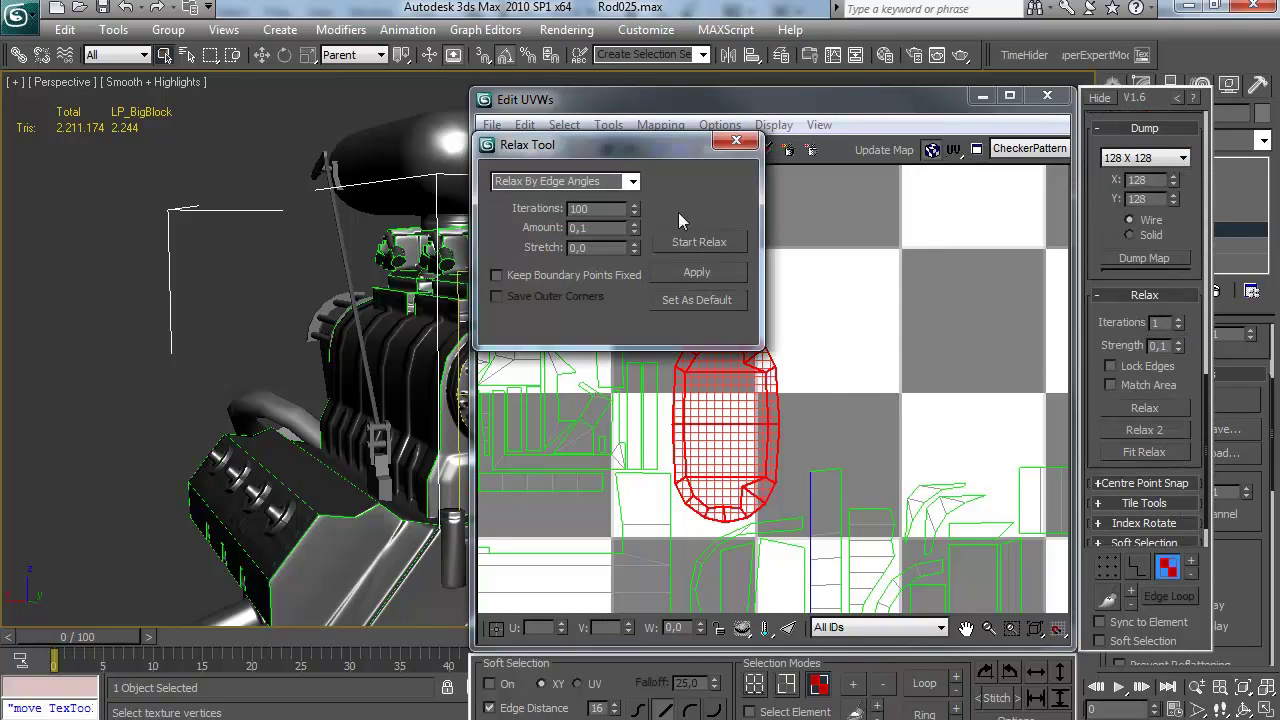
{"action": "left_click", "coordinate": [623, 200]}
{"action": "left_click", "coordinate": [717, 267]}
{"action": "left_click", "coordinate": [719, 247]}
{"action": "left_click", "coordinate": [719, 247]}
{"action": "left_click", "coordinate": [737, 141]}
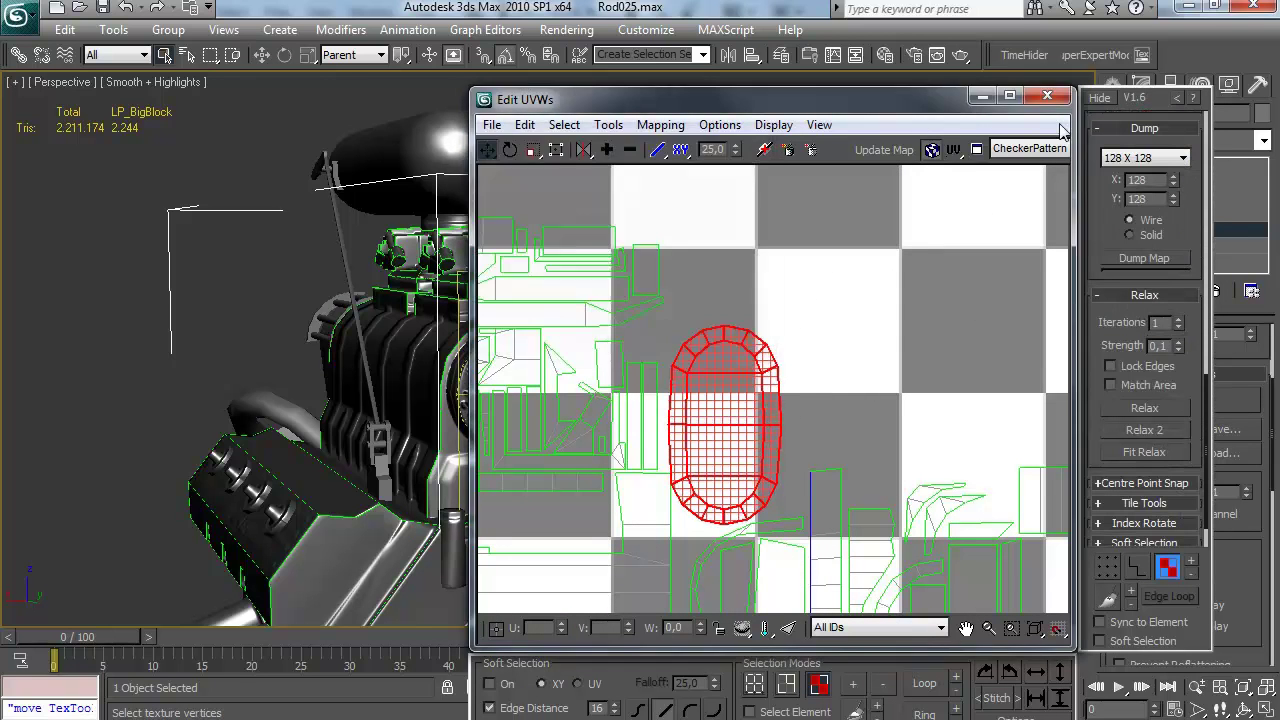
{"action": "left_click", "coordinate": [1049, 97]}
Deselect the engine block and examine the blower cover, engine and whole drivetrain from several sides
{"action": "middle_click_drag", "start_coordinate": [737, 230], "coordinate": [814, 293], "text": "alt"}
{"action": "scroll", "coordinate": [714, 259], "scroll_direction": "up", "scroll_amount": 4}
{"action": "left_click", "coordinate": [1119, 88]}
{"action": "left_click", "coordinate": [827, 238]}
{"action": "scroll", "coordinate": [740, 270], "scroll_direction": "down", "scroll_amount": 4}
{"action": "scroll", "coordinate": [770, 285], "scroll_direction": "down", "scroll_amount": 4}
{"action": "middle_click_drag", "start_coordinate": [735, 273], "coordinate": [580, 325], "text": "alt"}
{"action": "scroll", "coordinate": [630, 345], "scroll_direction": "down", "scroll_amount": 2}
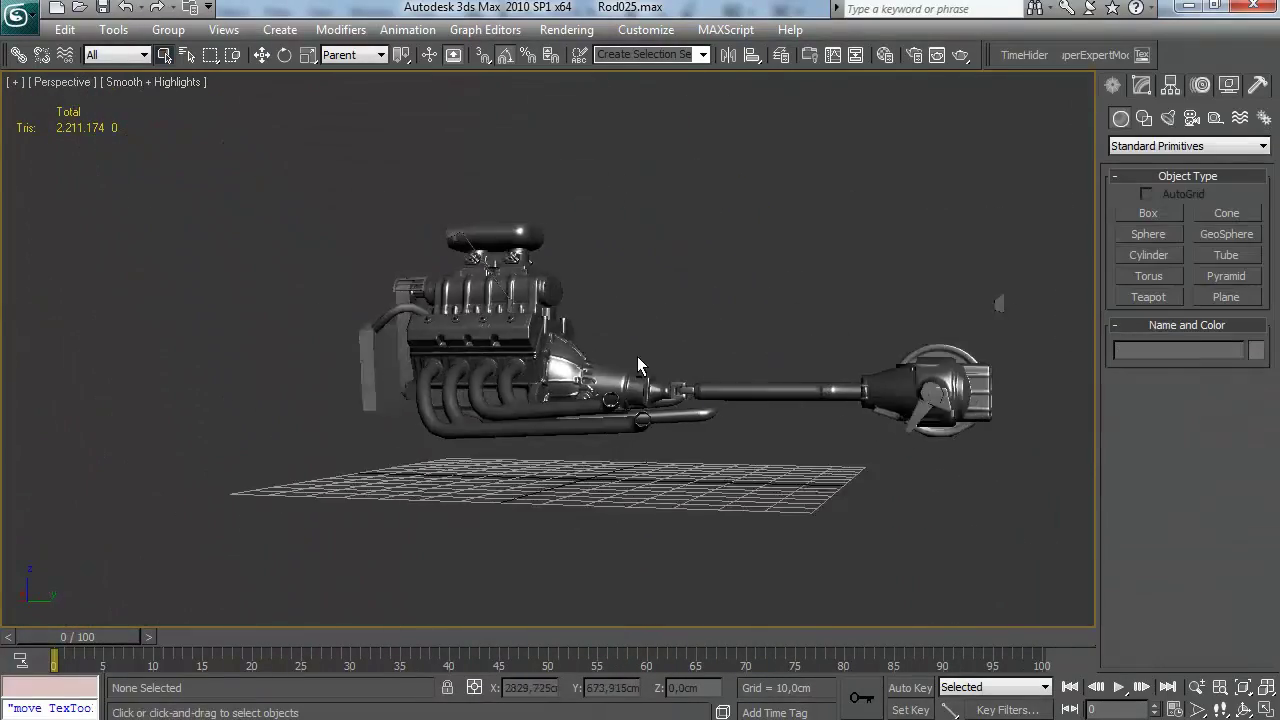
{"action": "middle_click_drag", "start_coordinate": [637, 356], "coordinate": [717, 414], "text": "alt"}
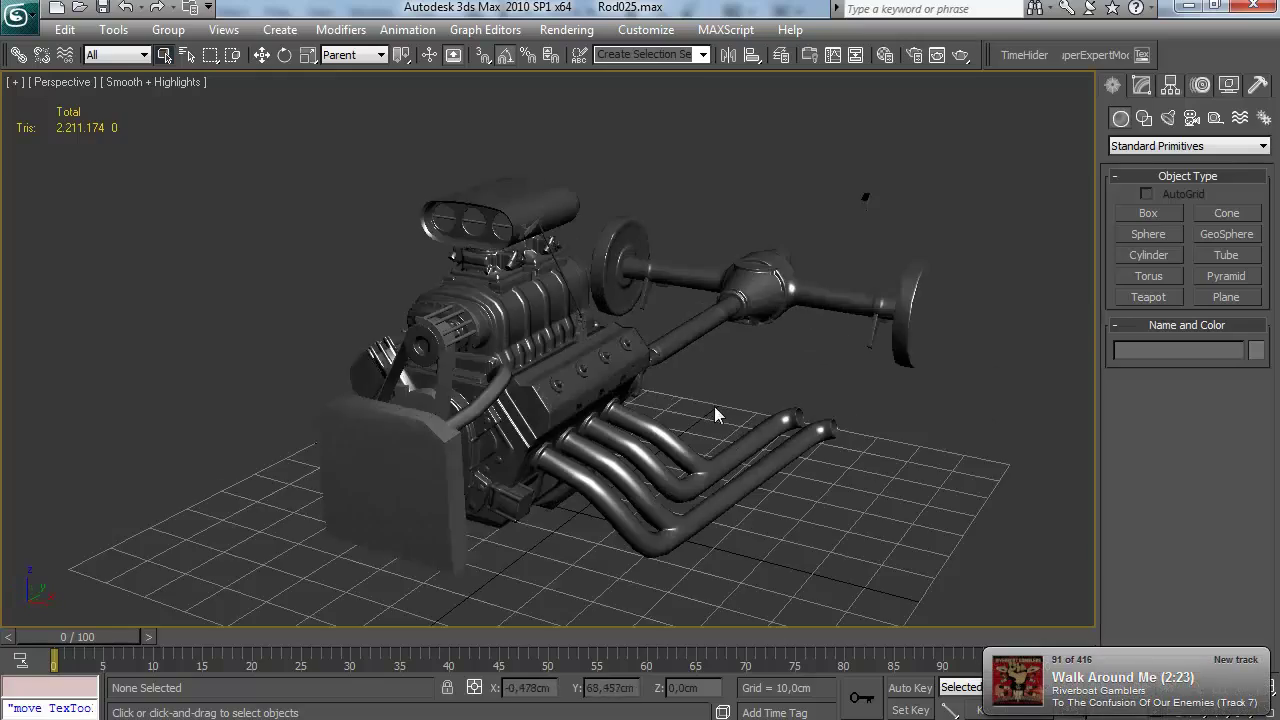
{"action": "scroll", "coordinate": [680, 398], "scroll_direction": "up", "scroll_amount": 5}
{"action": "scroll", "coordinate": [680, 398], "scroll_direction": "up", "scroll_amount": 4}
{"action": "scroll", "coordinate": [600, 260], "scroll_direction": "up", "scroll_amount": 6}
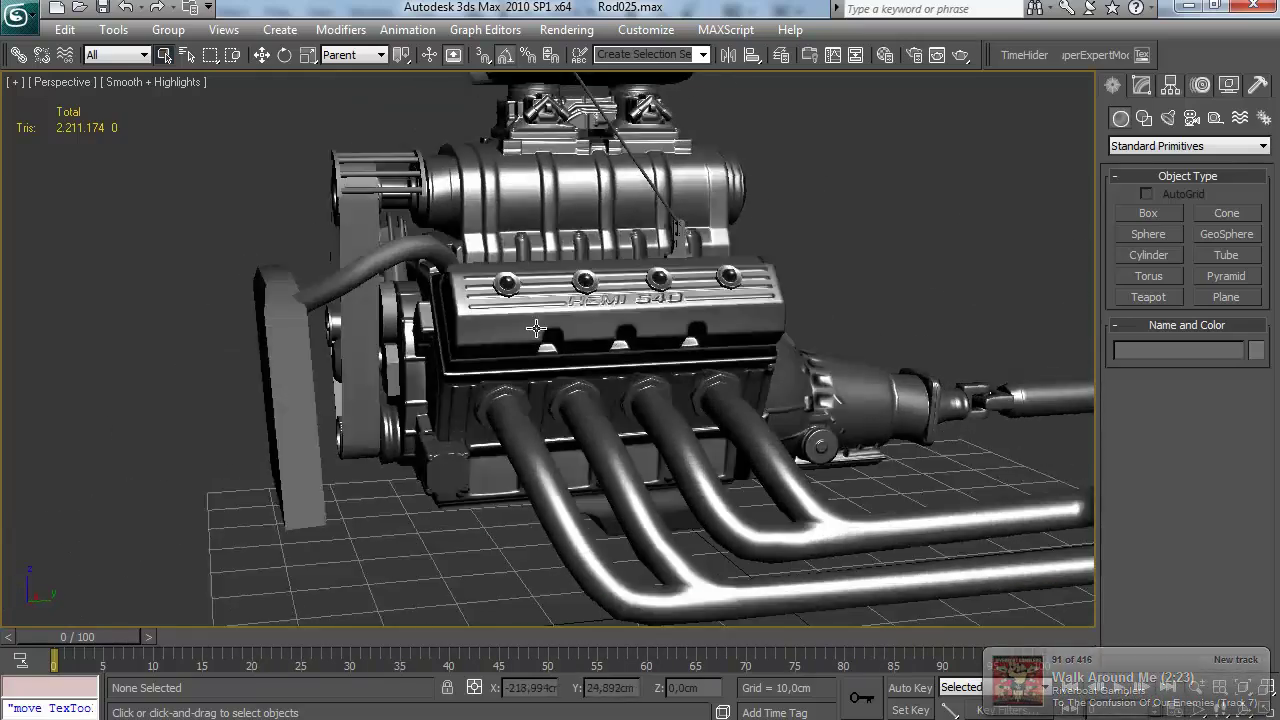
{"action": "middle_click_drag", "start_coordinate": [600, 260], "coordinate": [929, 323], "text": "alt"}
Turn on edged faces, hide the LPengine layer and unhide the HPEngine layer
{"action": "key", "text": "F4"}
{"action": "left_click", "coordinate": [569, 403]}
{"action": "middle_click_drag", "start_coordinate": [569, 403], "coordinate": [430, 375], "text": "alt"}
{"action": "left_click", "coordinate": [781, 57]}
{"action": "scroll", "coordinate": [883, 220], "scroll_direction": "down", "scroll_amount": 3}
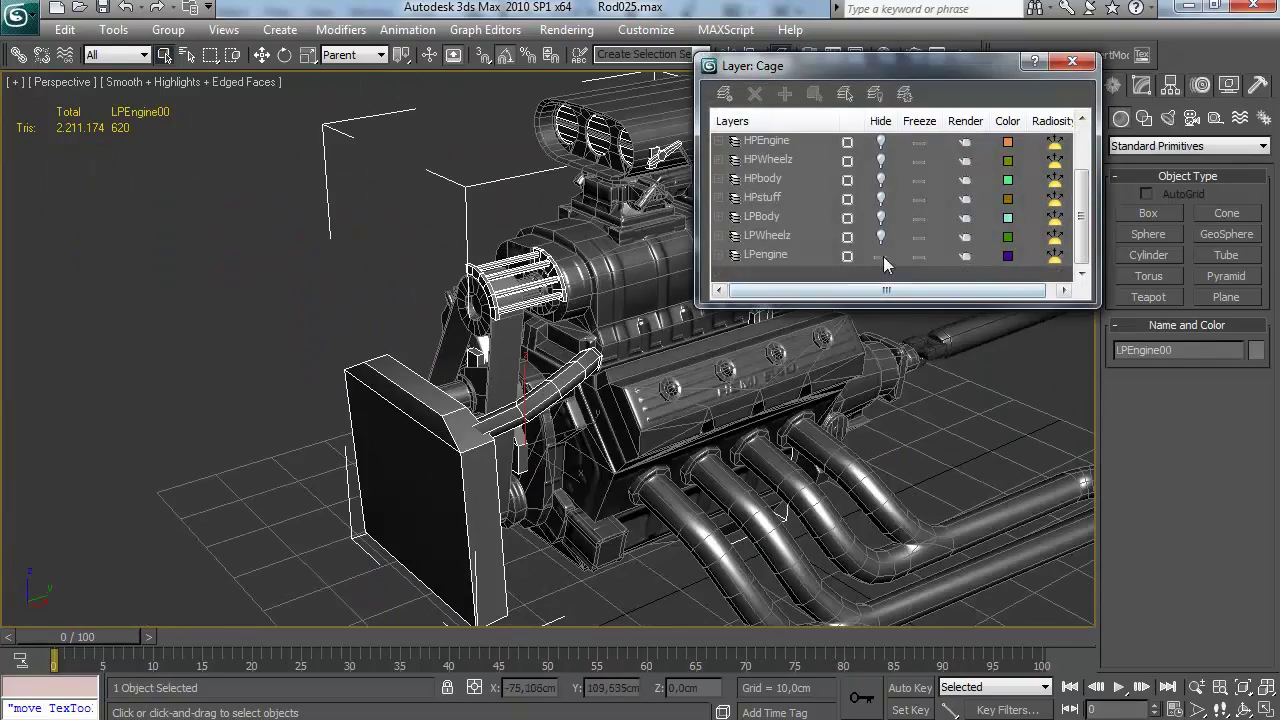
{"action": "left_click", "coordinate": [881, 255]}
{"action": "left_click", "coordinate": [881, 142]}
{"action": "left_click", "coordinate": [1072, 62]}
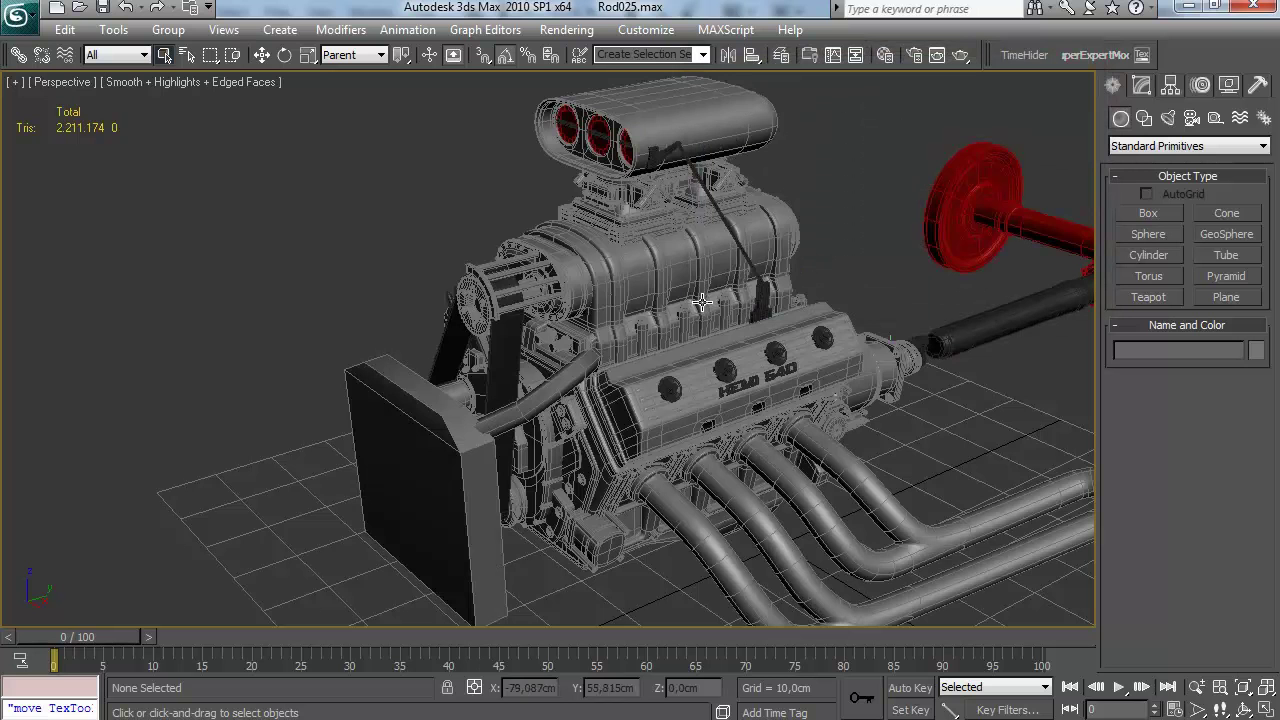
Select the high-poly engine block, blower, air scoop and gearbox parts together and hide them
{"action": "left_click", "coordinate": [701, 306]}
{"action": "left_click", "coordinate": [719, 124], "text": "ctrl"}
{"action": "left_click", "coordinate": [556, 273], "text": "ctrl"}
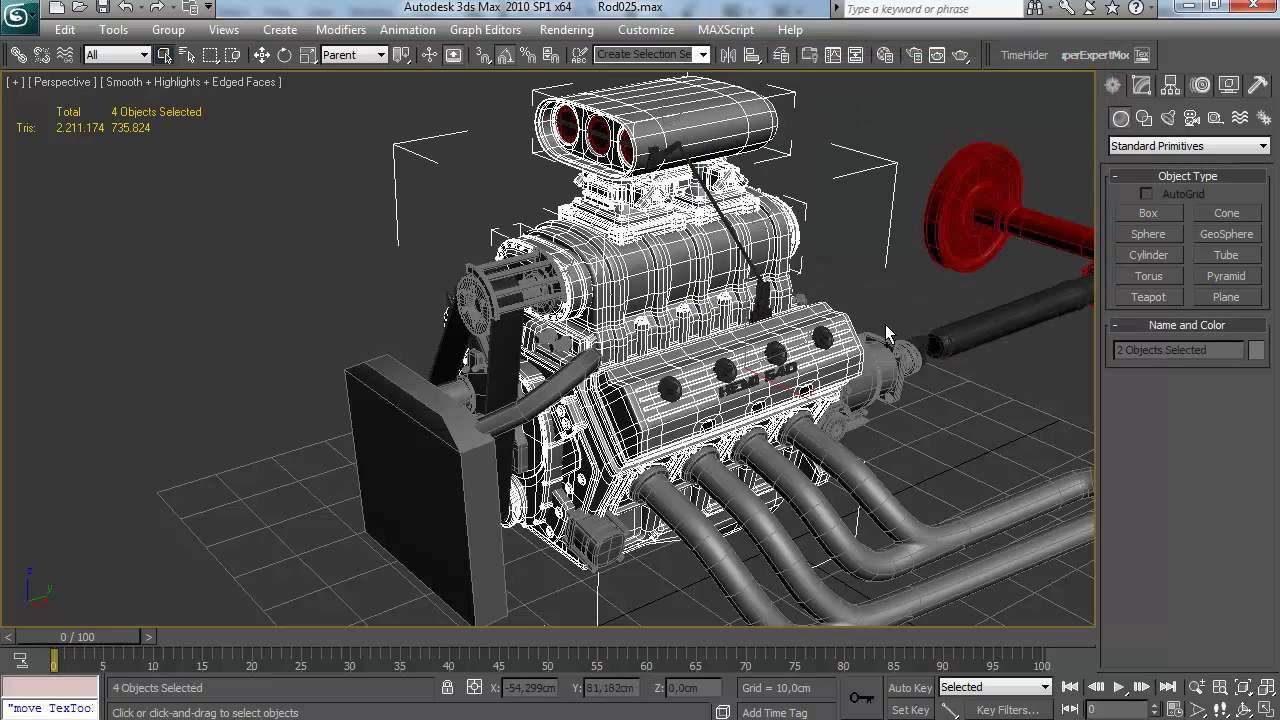
{"action": "left_click", "coordinate": [866, 360], "text": "ctrl"}
{"action": "left_click", "coordinate": [838, 466], "text": "ctrl"}
{"action": "right_click", "coordinate": [832, 463]}
{"action": "left_click", "coordinate": [897, 395]}
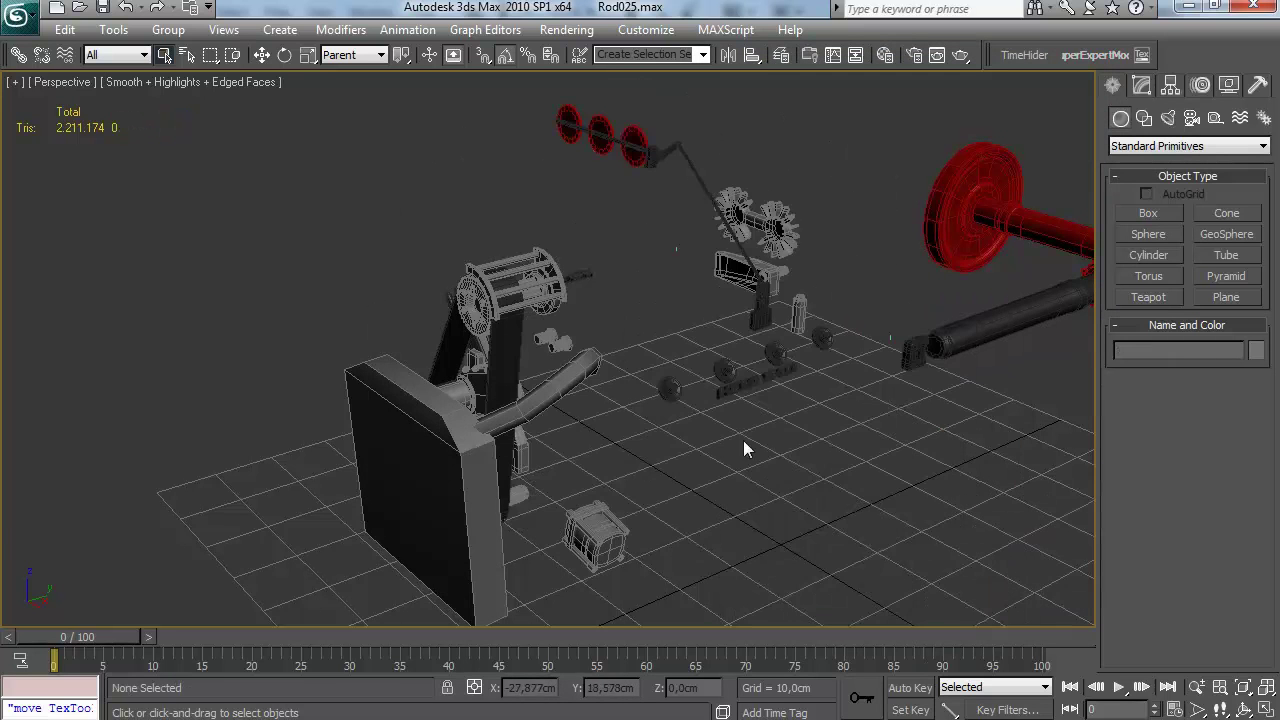
Connect the vertical edge ring of HP_radiator with 2 segments pinched close to the radiator's upper and lower ends
{"action": "scroll", "coordinate": [592, 380], "scroll_direction": "up", "scroll_amount": 3}
{"action": "middle_click_drag", "start_coordinate": [554, 296], "coordinate": [564, 271], "text": "alt"}
{"action": "left_click", "coordinate": [490, 402]}
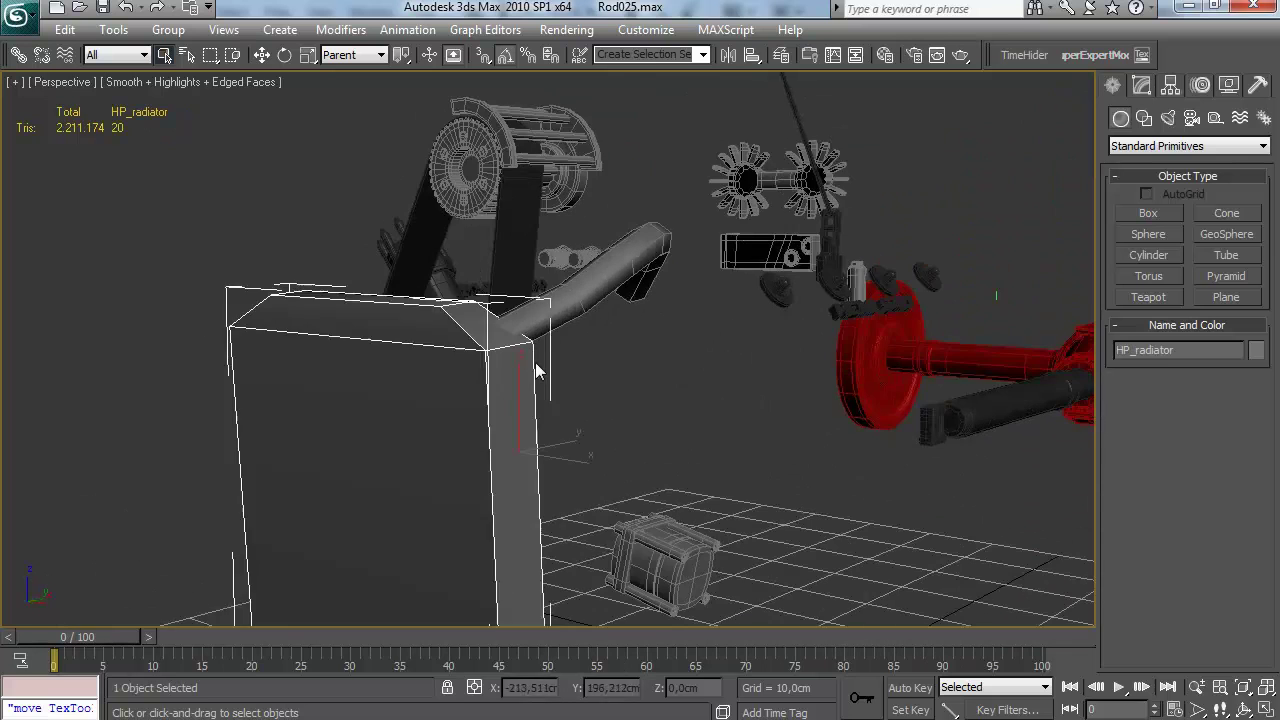
{"action": "middle_click_drag", "start_coordinate": [535, 362], "coordinate": [574, 291], "text": "alt"}
{"action": "left_click", "coordinate": [1141, 91]}
{"action": "left_click", "coordinate": [1162, 378]}
{"action": "left_click", "coordinate": [561, 385]}
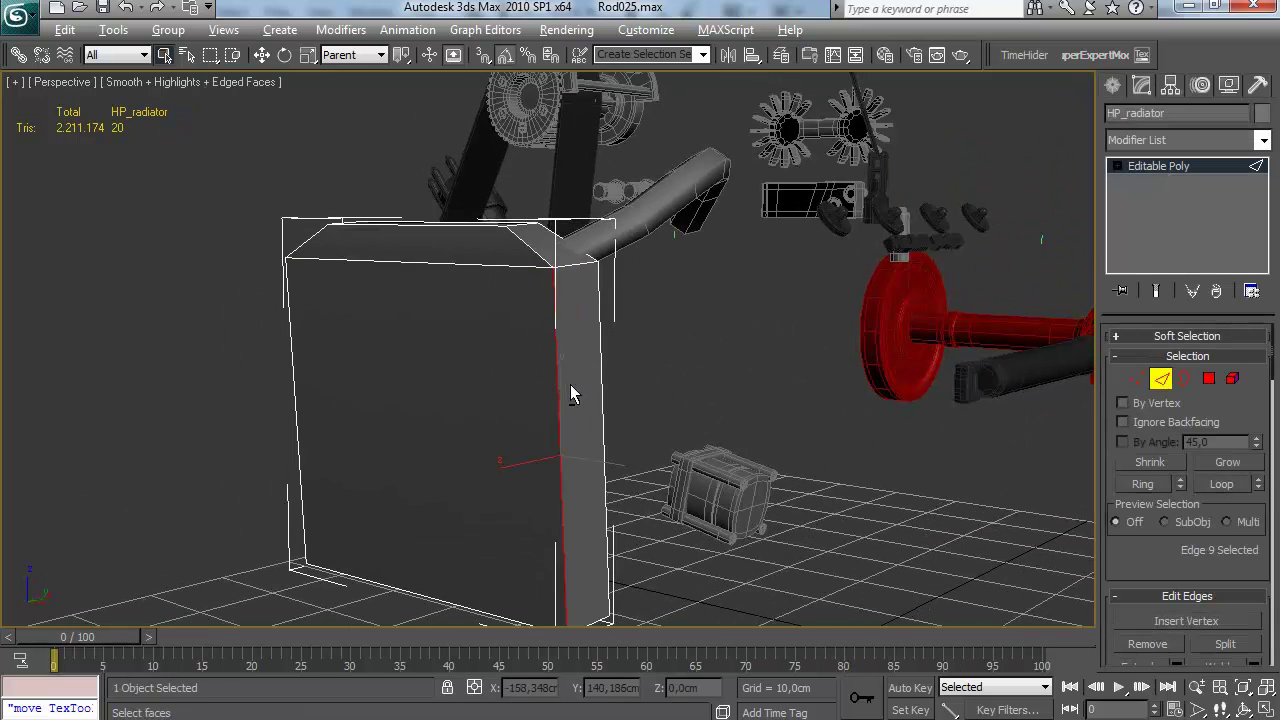
{"action": "key", "text": "alt+r"}
{"action": "scroll", "coordinate": [1153, 417], "scroll_direction": "down", "scroll_amount": 3}
{"action": "left_click", "coordinate": [1253, 562]}
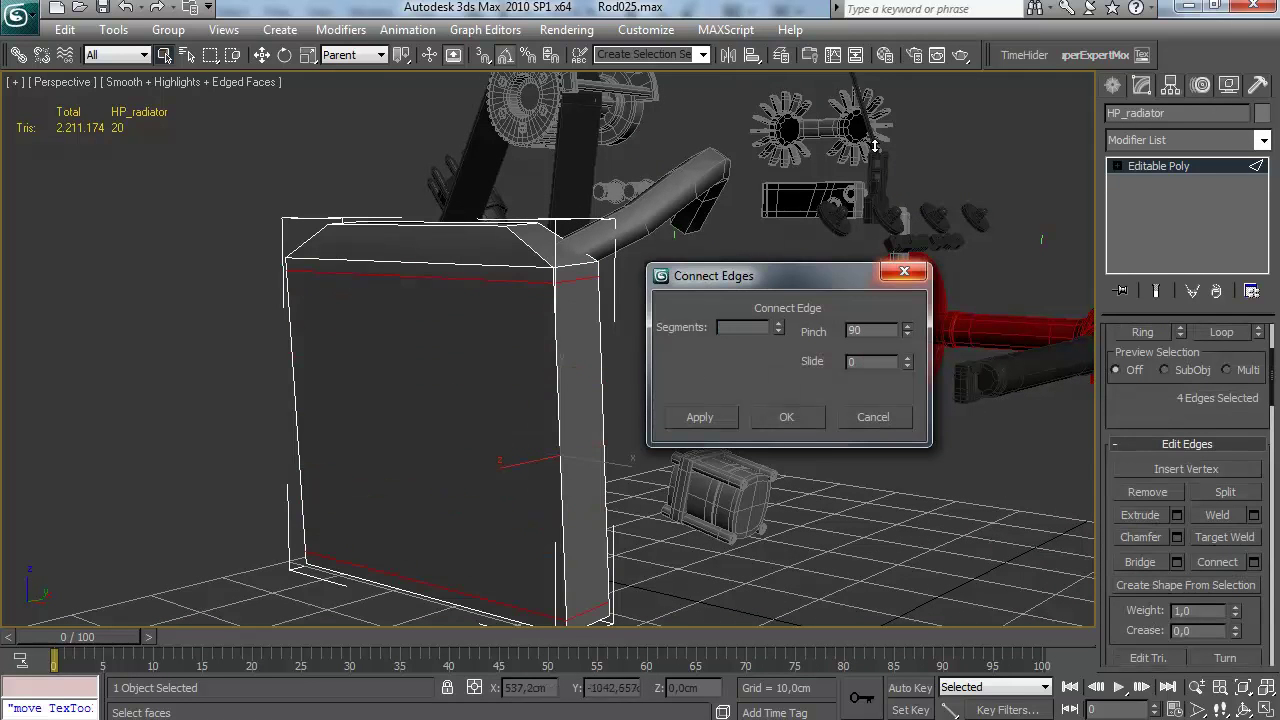
{"action": "key", "text": "Return"}
Connect the radiator's width, depth and sloped corner edge rings, each with a pair of support loops close to the outer edges
{"action": "key", "text": "alt+r"}
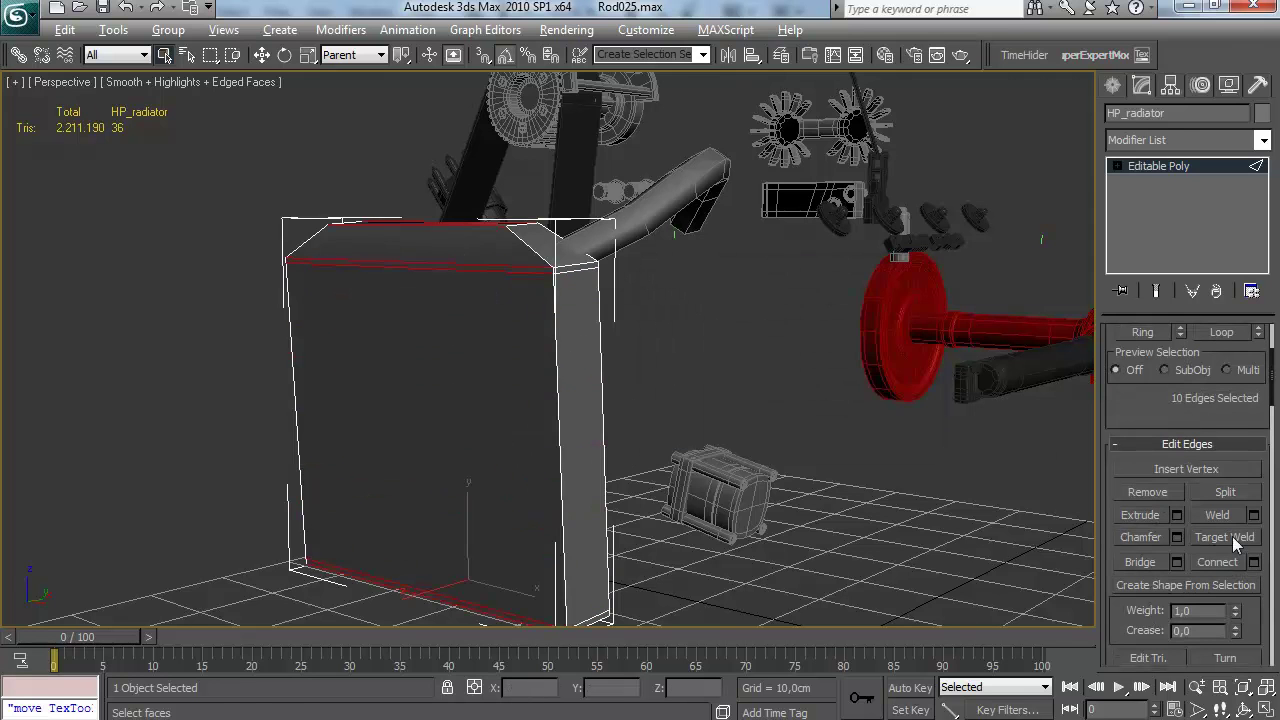
{"action": "left_click", "coordinate": [1254, 562]}
{"action": "left_click", "coordinate": [786, 420]}
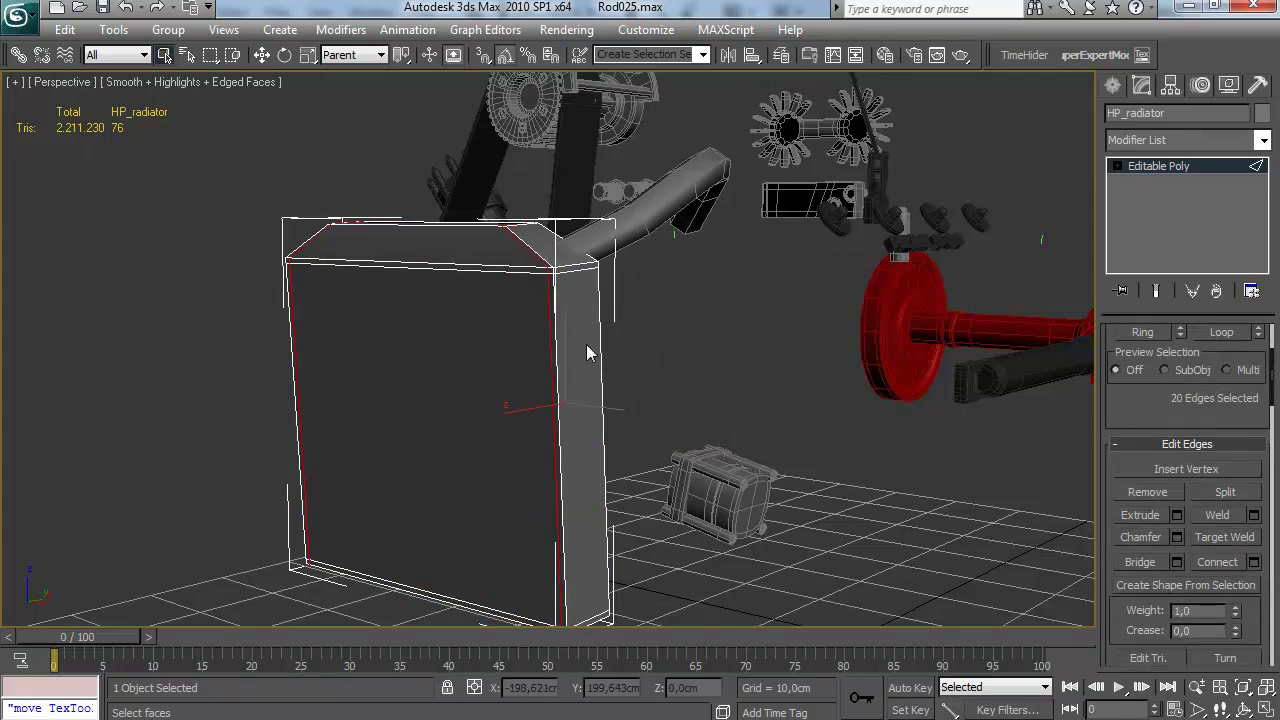
{"action": "left_click", "coordinate": [1255, 563]}
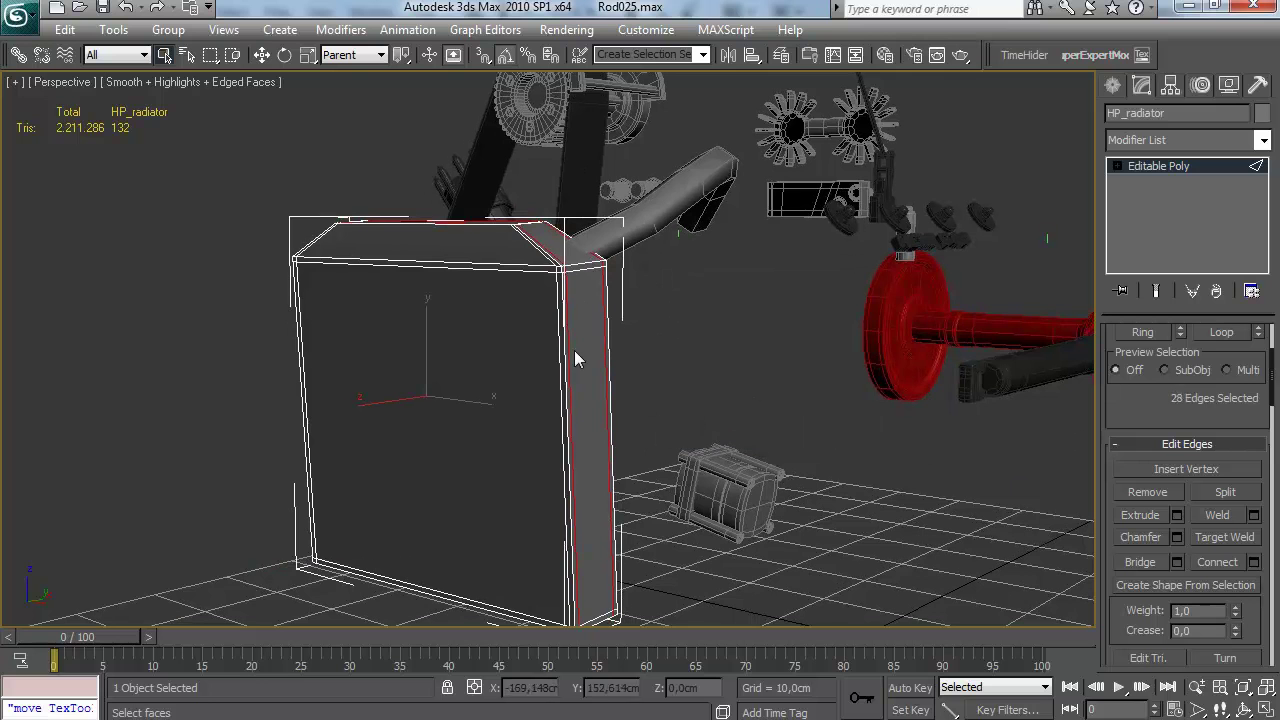
{"action": "left_click", "coordinate": [1254, 562]}
{"action": "left_click", "coordinate": [770, 414]}
{"action": "middle_click_drag", "start_coordinate": [565, 364], "coordinate": [586, 319]}
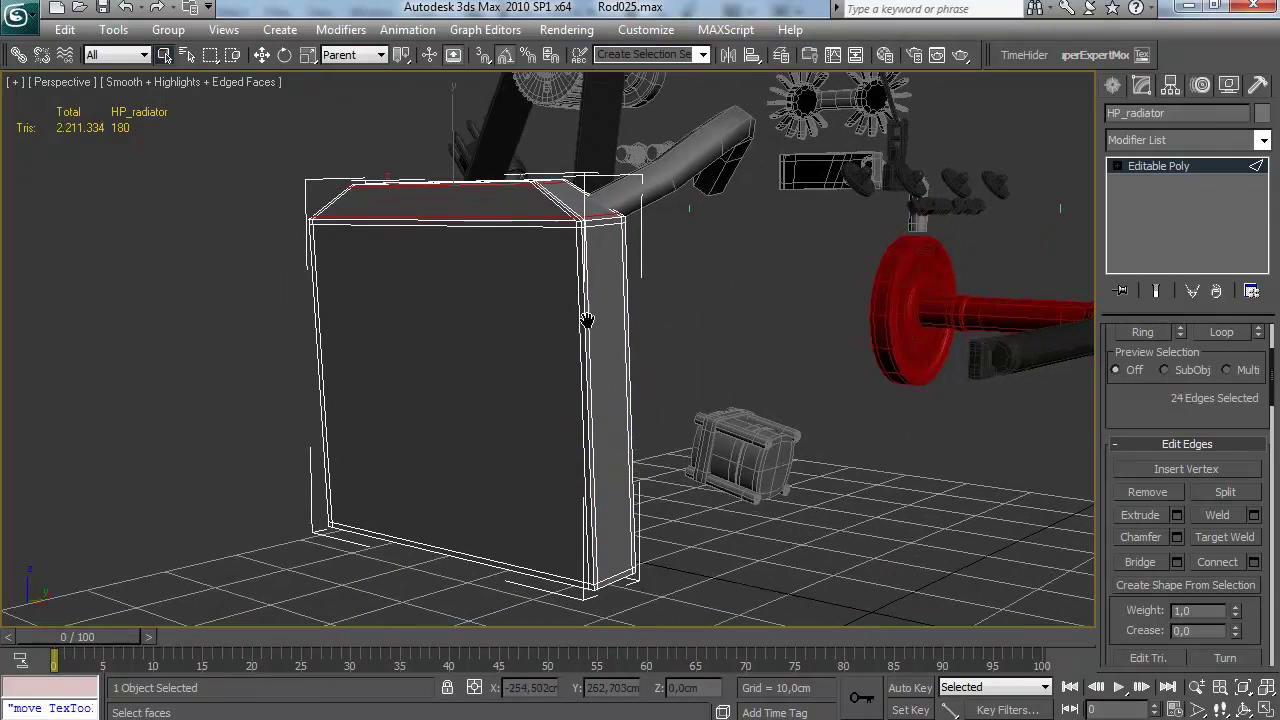
Connect the radiator's horizontal and vertical edge rings to outline an inner frame, using 2 segments and pinch 93 for the horizontal loops
{"action": "left_click", "coordinate": [1117, 166]}
{"action": "key", "text": "alt+r"}
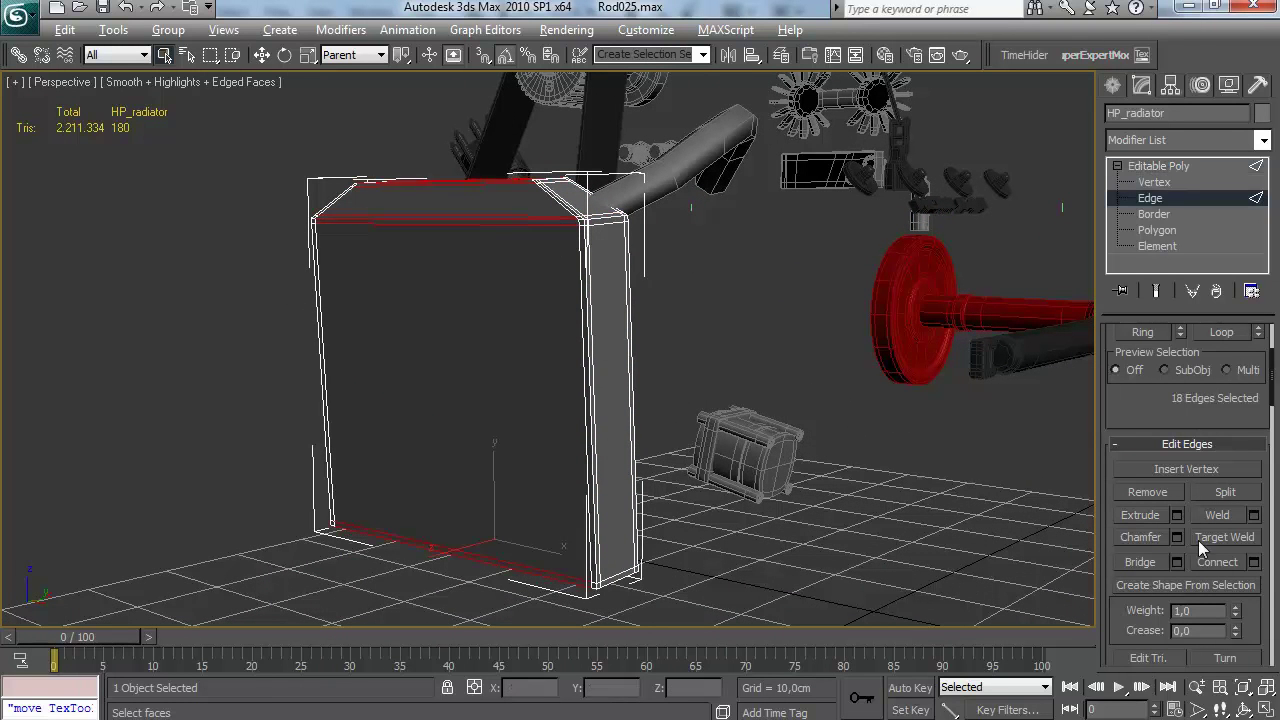
{"action": "left_click", "coordinate": [1253, 562]}
{"action": "left_click", "coordinate": [792, 417]}
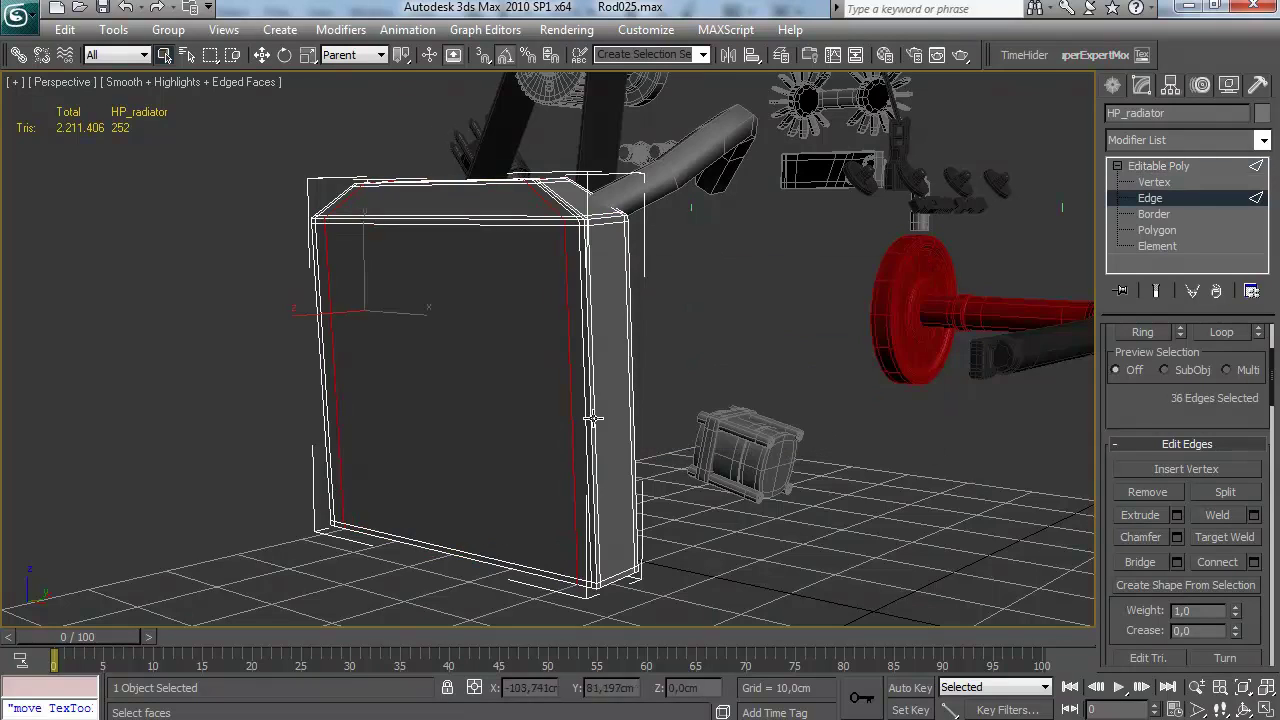
{"action": "left_click", "coordinate": [1253, 562]}
{"action": "left_click", "coordinate": [797, 414]}
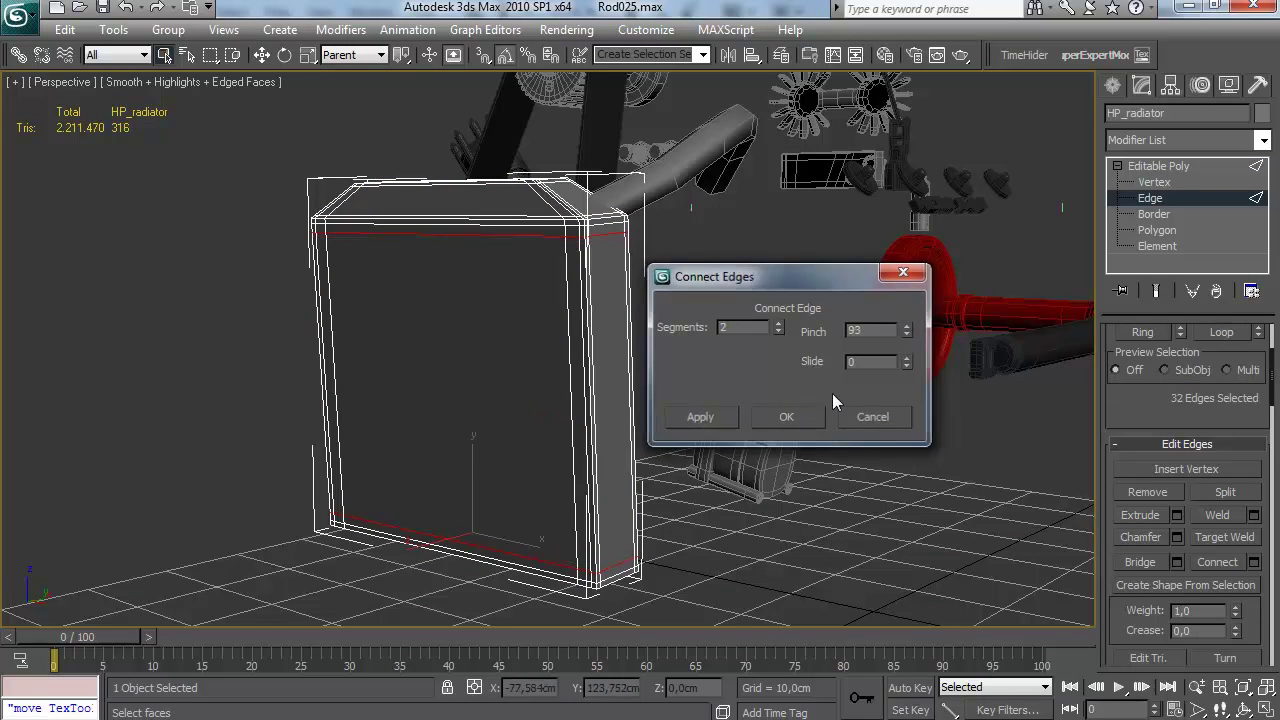
Select the large front and back panel polygons of the radiator and extrude them inward to form recesses
{"action": "left_click", "coordinate": [1145, 231]}
{"action": "left_click", "coordinate": [550, 395]}
{"action": "middle_click_drag", "start_coordinate": [550, 395], "coordinate": [445, 415], "text": "alt"}
{"action": "left_click", "coordinate": [450, 418], "text": "ctrl"}
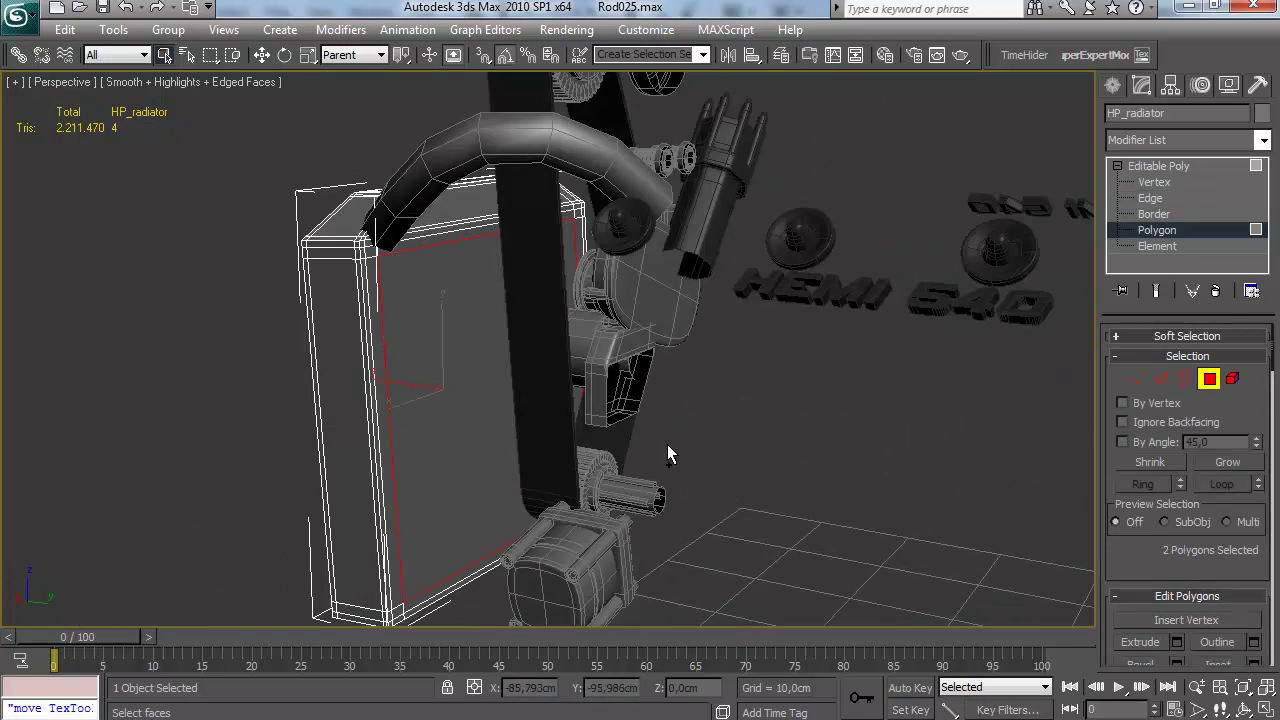
{"action": "left_click", "coordinate": [1176, 642]}
{"action": "middle_click_drag", "start_coordinate": [490, 491], "coordinate": [690, 452], "text": "alt"}
{"action": "left_click", "coordinate": [792, 398]}
Connect the radiator frame's vertical and horizontal edge rings with 2 segments and pinch 97 to support the recess borders
{"action": "left_click", "coordinate": [1161, 379]}
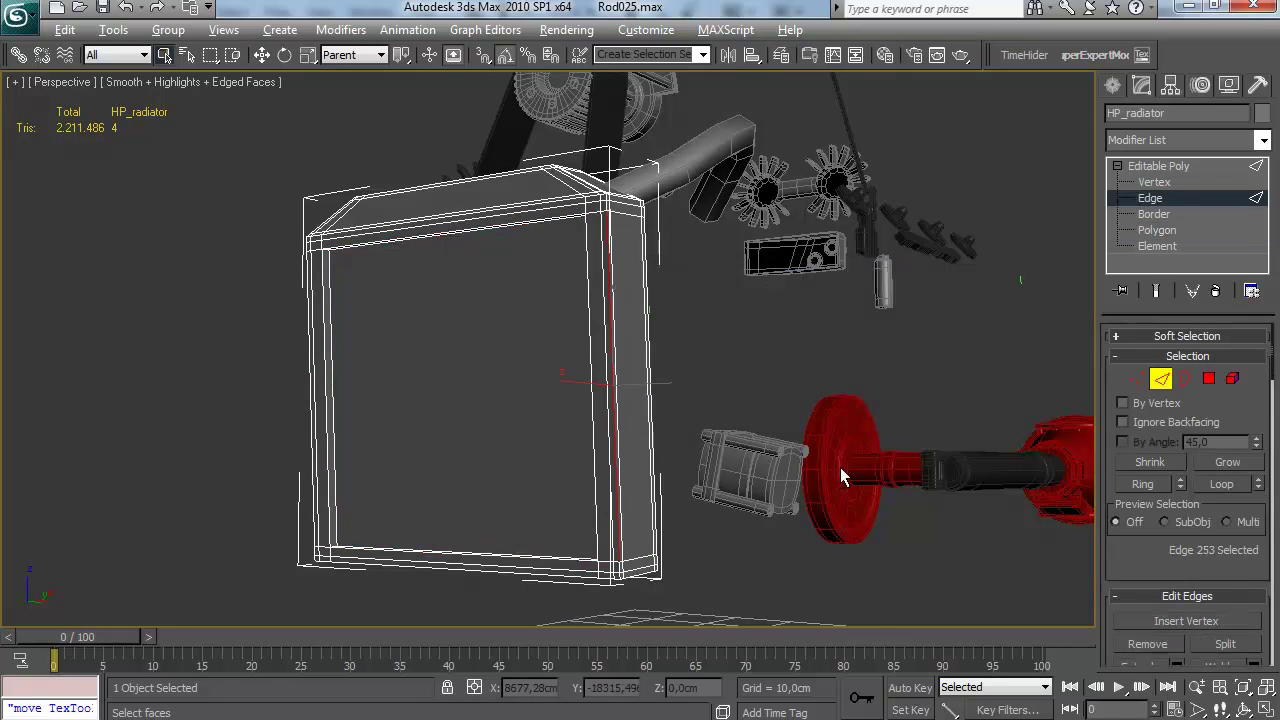
{"action": "left_click", "coordinate": [1143, 484]}
{"action": "scroll", "coordinate": [1190, 540], "scroll_direction": "down", "scroll_amount": 3}
{"action": "left_click", "coordinate": [1254, 627]}
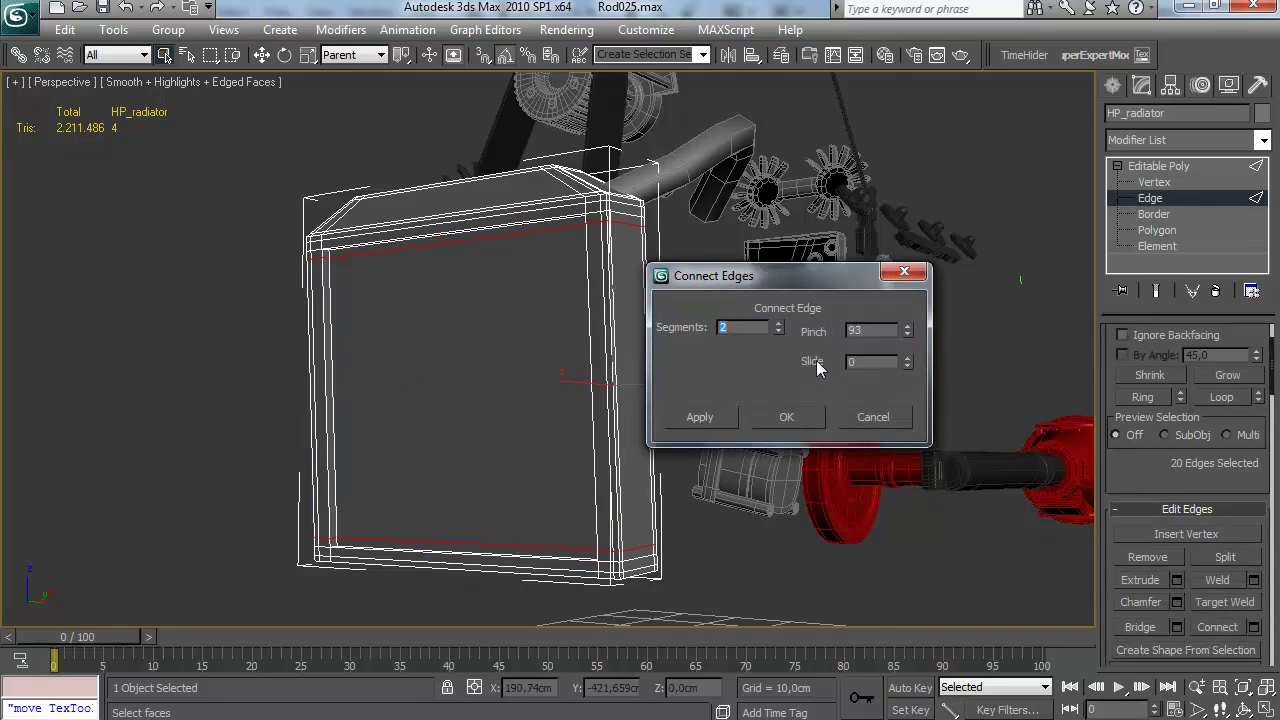
{"action": "left_click", "coordinate": [800, 418]}
{"action": "left_click", "coordinate": [566, 559]}
{"action": "key", "text": "alt+r"}
{"action": "left_click", "coordinate": [1254, 627]}
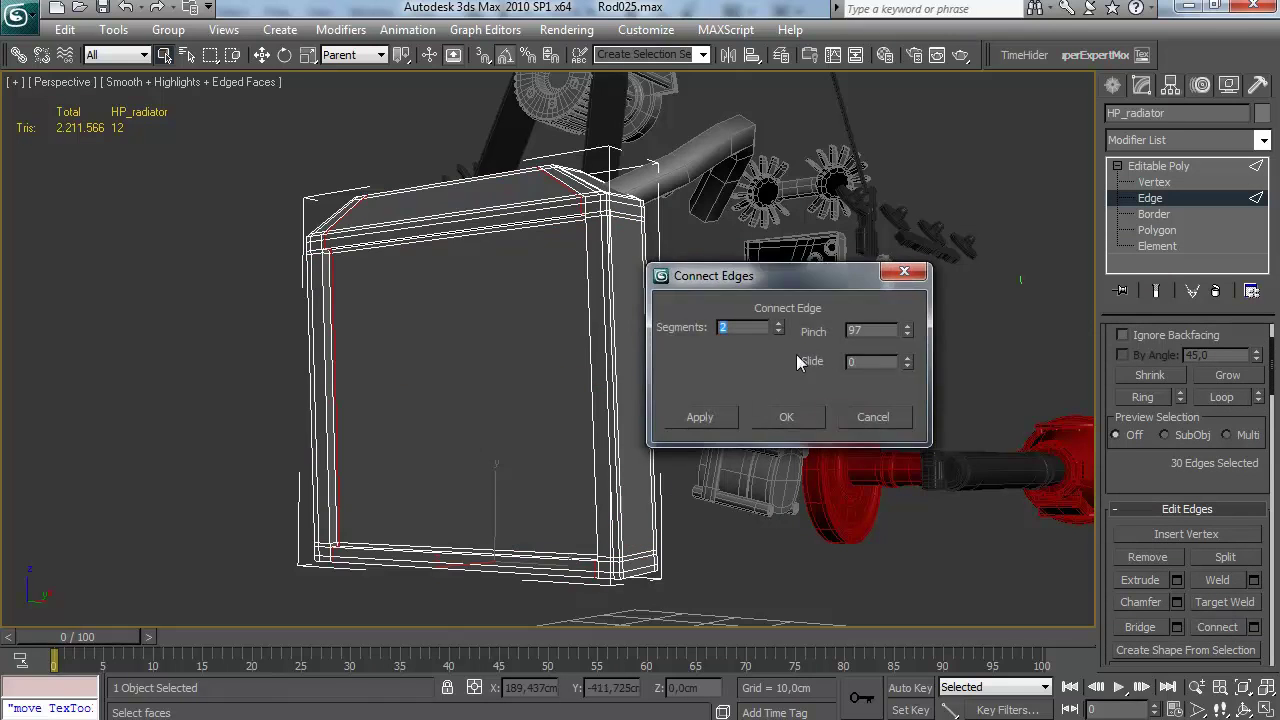
{"action": "left_click", "coordinate": [780, 416]}
Connect the short depth edges inside the radiator's recesses with 2 segments
{"action": "middle_click_drag", "start_coordinate": [351, 428], "coordinate": [379, 486], "text": "alt"}
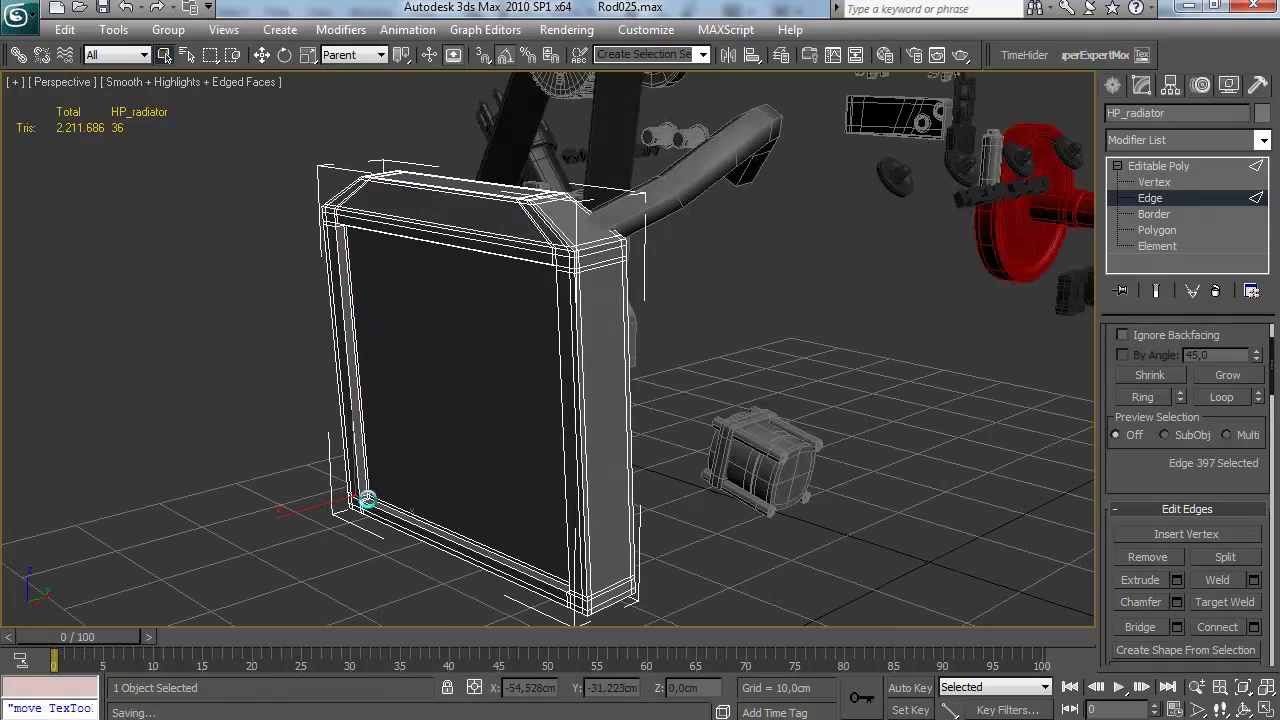
{"action": "middle_click_drag", "start_coordinate": [700, 450], "coordinate": [412, 497], "text": "alt"}
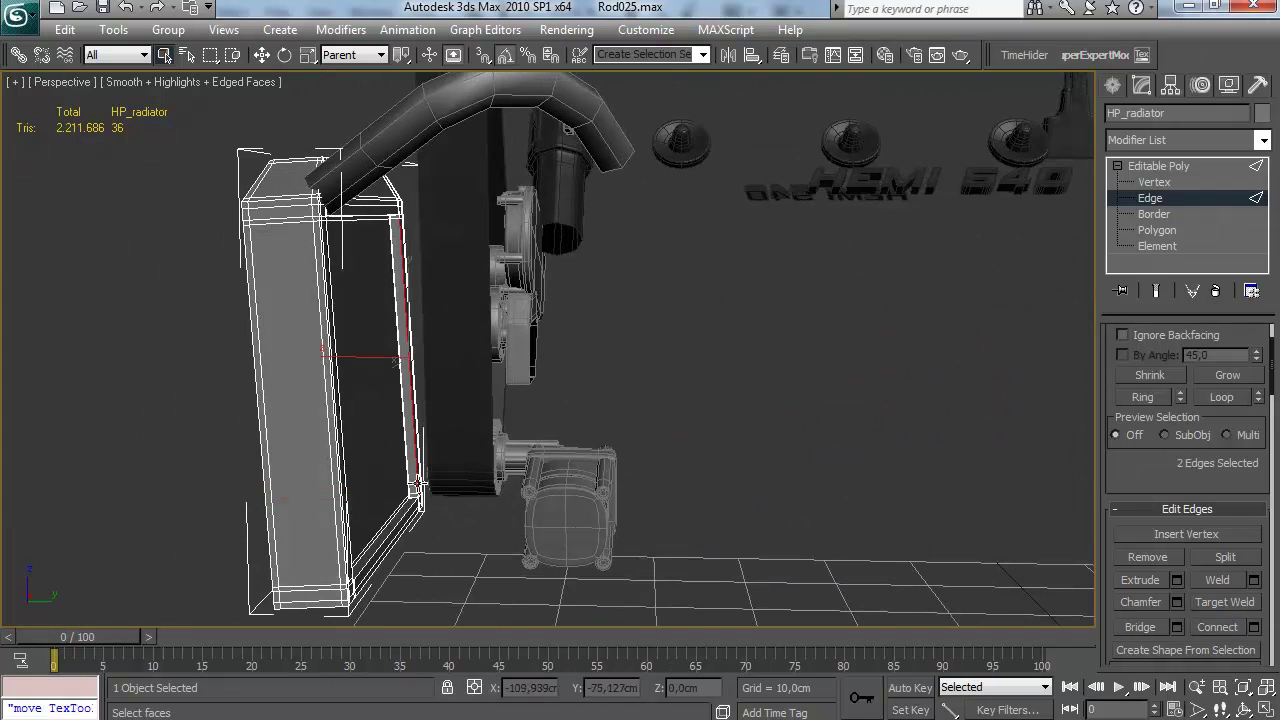
{"action": "scroll", "coordinate": [412, 500], "scroll_direction": "up", "scroll_amount": 6}
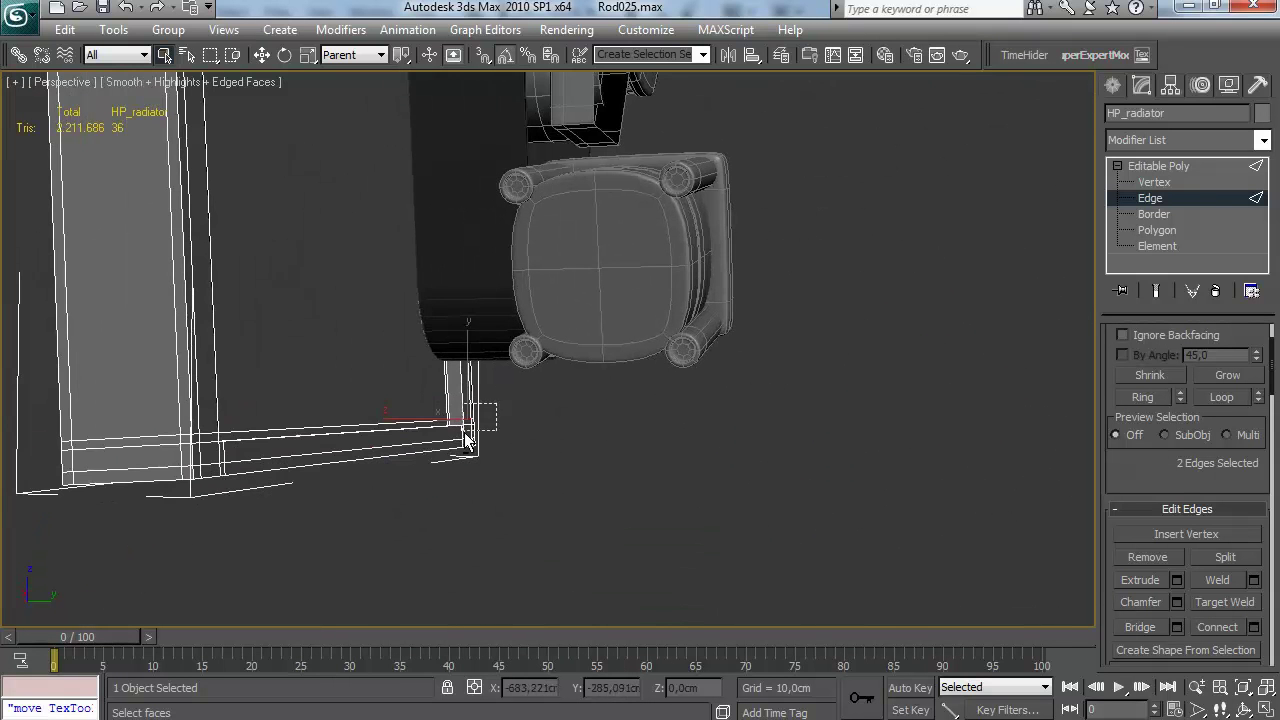
{"action": "middle_click_drag", "start_coordinate": [453, 424], "coordinate": [640, 444], "text": "alt"}
{"action": "key", "text": "alt+r"}
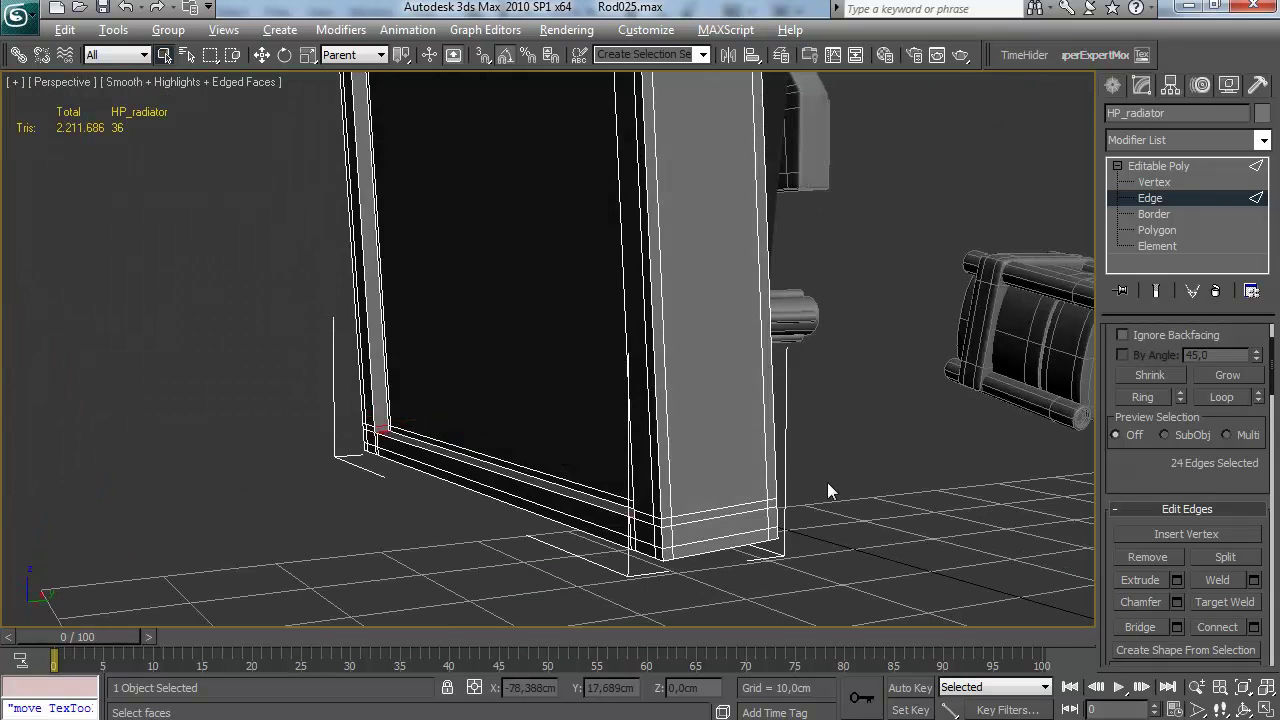
{"action": "left_click", "coordinate": [1255, 627]}
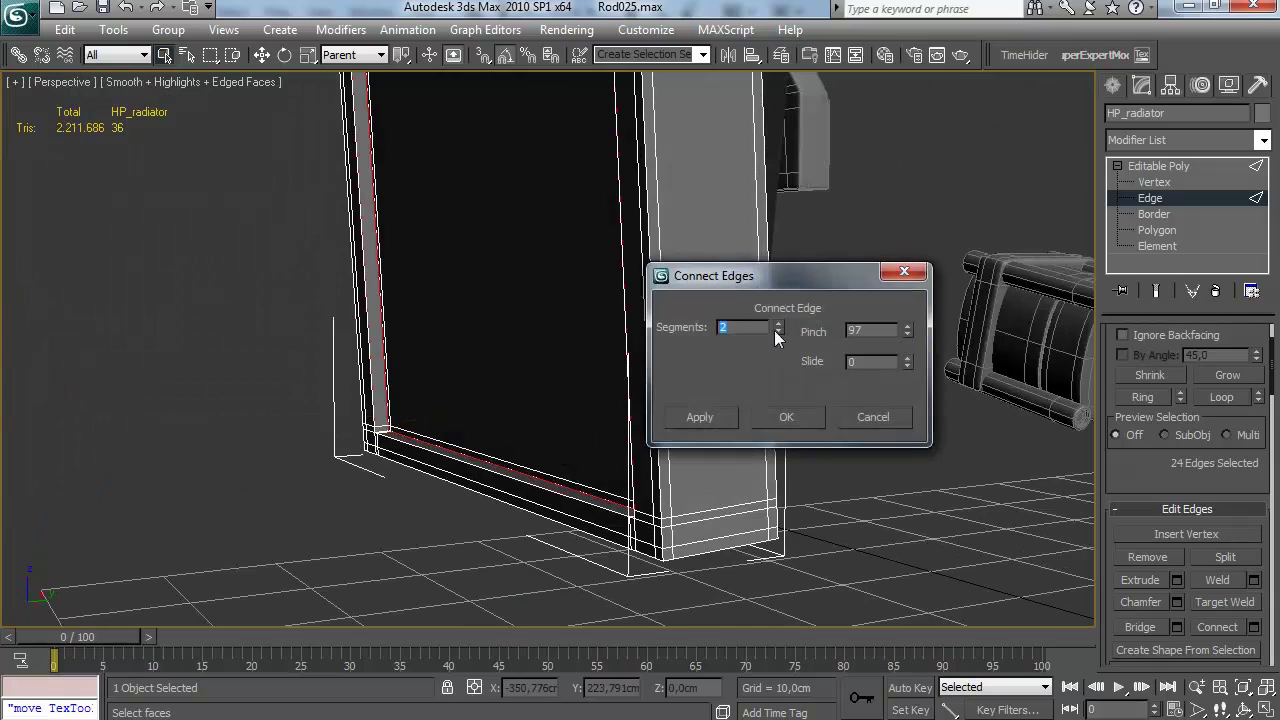
{"action": "left_click", "coordinate": [798, 416]}
Leave edge editing, apply TurboSmooth with 2 iterations to HP_radiator and turn off edged faces
{"action": "scroll", "coordinate": [591, 437], "scroll_direction": "down", "scroll_amount": 4}
{"action": "middle_click_drag", "start_coordinate": [591, 437], "coordinate": [700, 445], "text": "alt"}
{"action": "left_click", "coordinate": [1114, 89]}
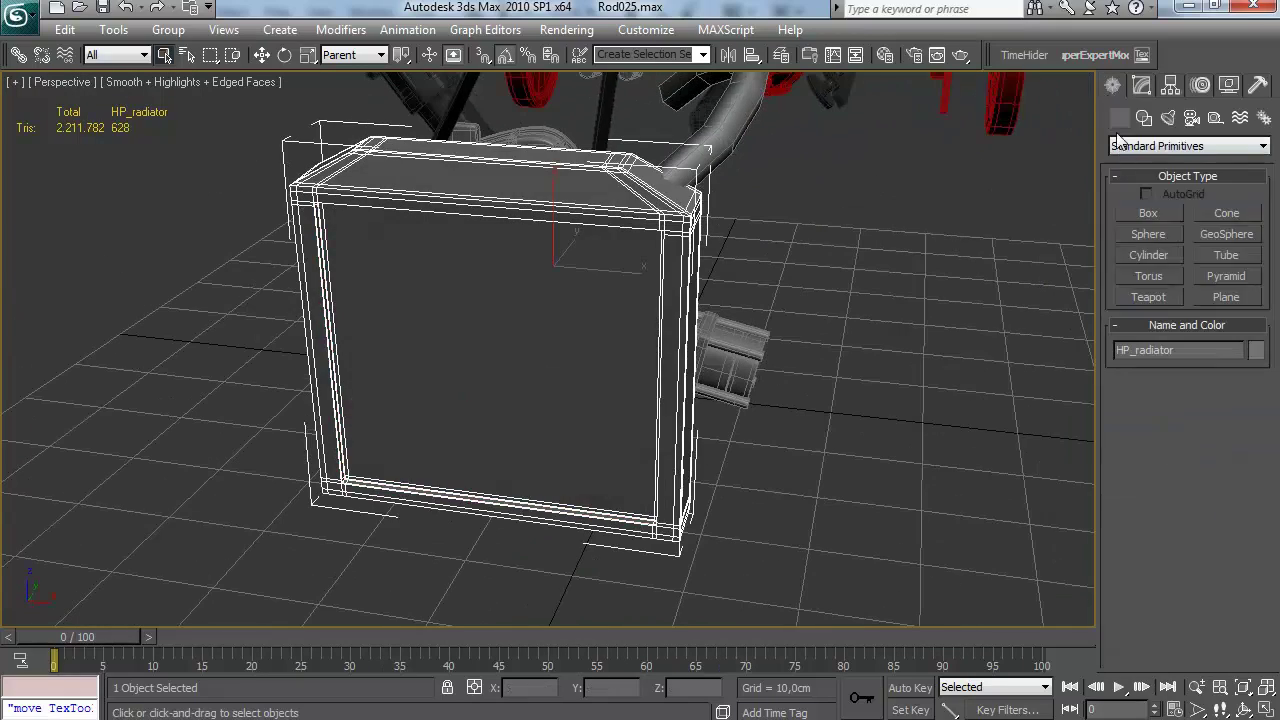
{"action": "left_click", "coordinate": [1142, 87]}
{"action": "right_click", "coordinate": [1178, 164]}
{"action": "left_click", "coordinate": [1180, 200]}
{"action": "middle_click_drag", "start_coordinate": [885, 264], "coordinate": [756, 308], "text": "alt"}
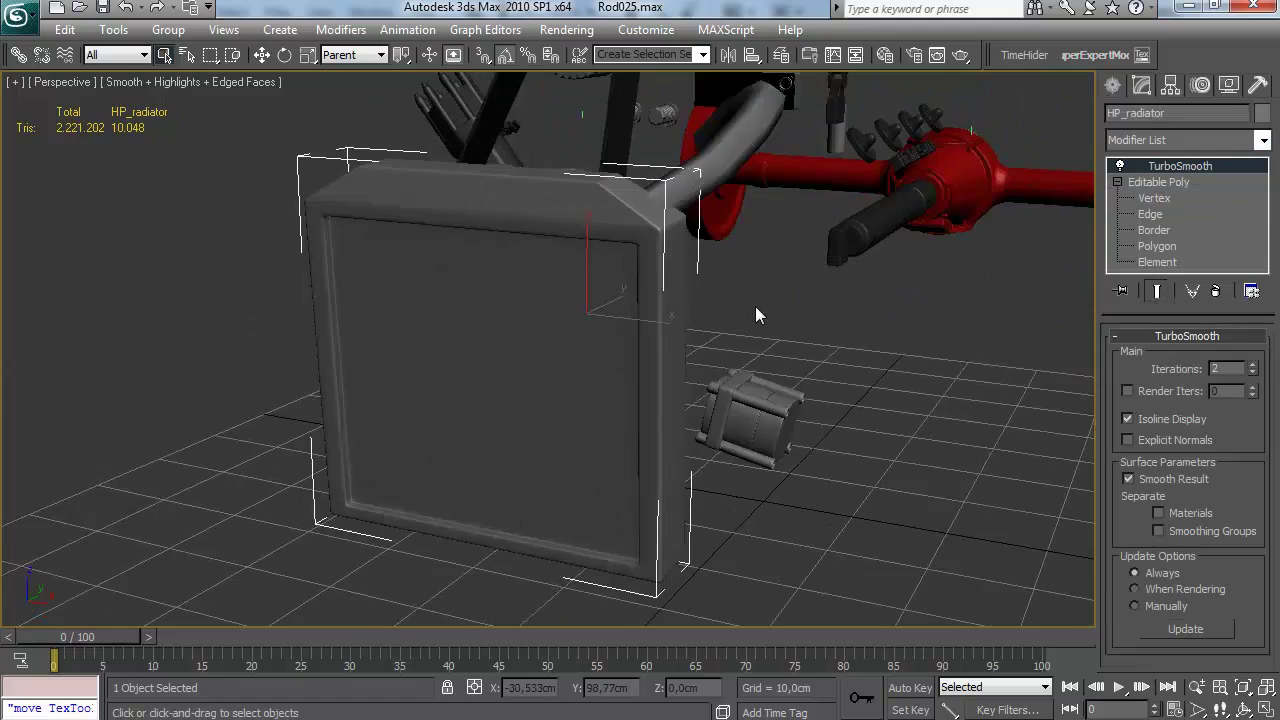
{"action": "key", "text": "F4"}
Apply the same TurboSmooth modifier to the radiator's curved hose and deselect it
{"action": "middle_click_drag", "start_coordinate": [640, 349], "coordinate": [587, 364], "text": "alt"}
{"action": "left_click", "coordinate": [696, 343]}
{"action": "scroll", "coordinate": [587, 364], "scroll_direction": "up", "scroll_amount": 3}
{"action": "left_click", "coordinate": [588, 366]}
{"action": "right_click", "coordinate": [1138, 171]}
{"action": "left_click", "coordinate": [1174, 203]}
{"action": "middle_click_drag", "start_coordinate": [715, 325], "coordinate": [651, 388], "text": "alt"}
{"action": "left_click", "coordinate": [651, 446]}
Select the six high-poly entities standing beyond the HEMI 540 lettering and hide them
{"action": "middle_click_drag", "start_coordinate": [651, 446], "coordinate": [547, 330], "text": "alt"}
{"action": "left_click_drag", "start_coordinate": [697, 393], "coordinate": [697, 393]}
{"action": "right_click", "coordinate": [720, 288]}
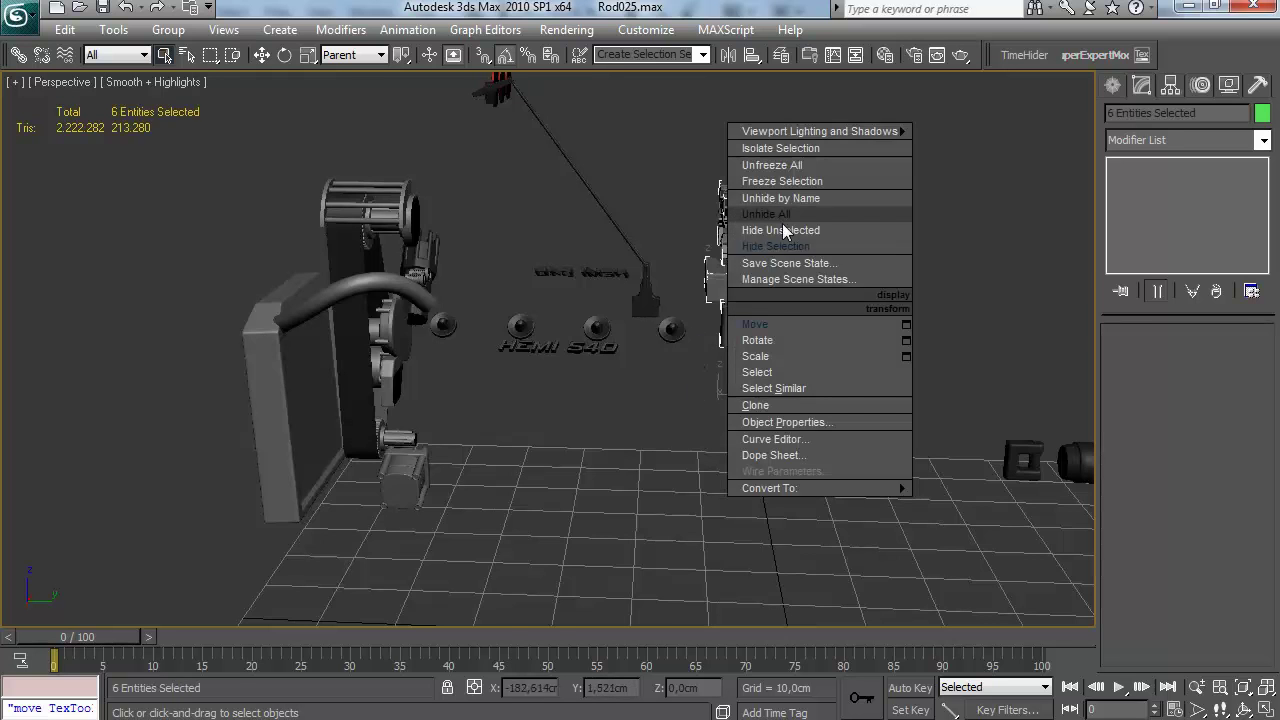
{"action": "left_click", "coordinate": [749, 229]}
Select the round caps and the HEMI 540 lettering together and hide them
{"action": "middle_click_drag", "start_coordinate": [654, 303], "coordinate": [657, 385], "text": "alt"}
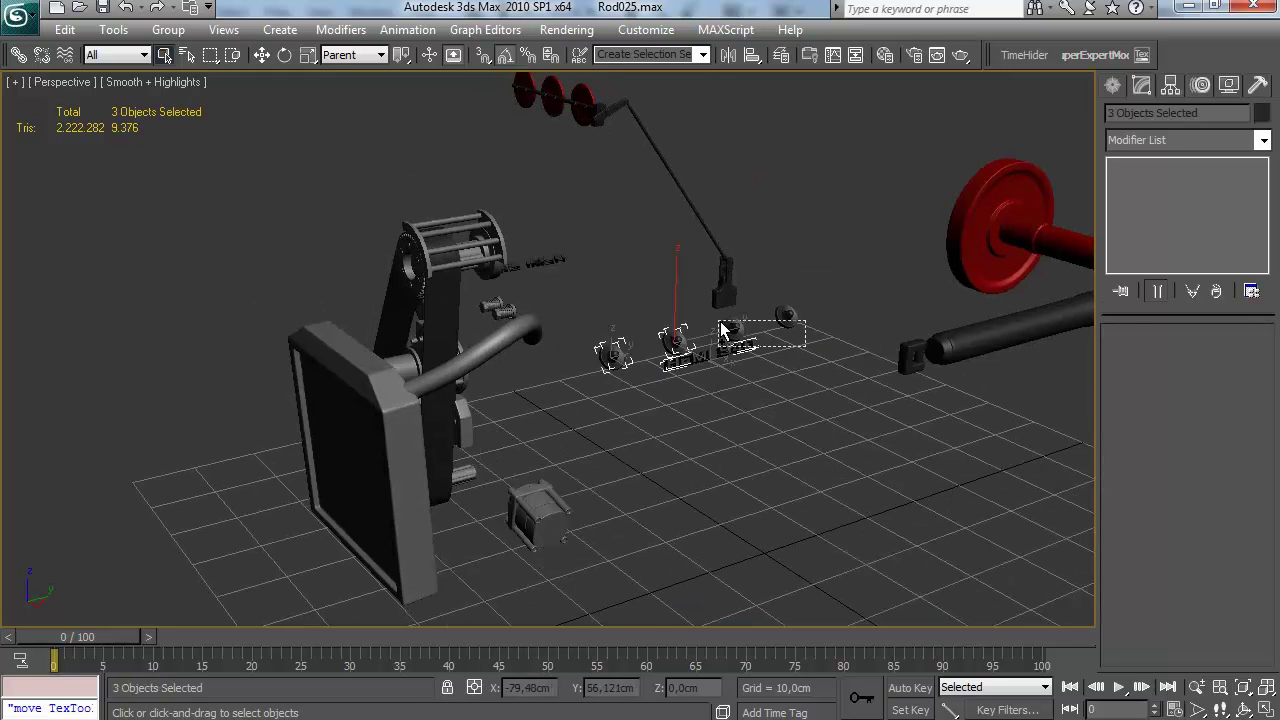
{"action": "left_click", "coordinate": [724, 330], "text": "ctrl"}
{"action": "middle_click_drag", "start_coordinate": [724, 330], "coordinate": [643, 250], "text": "alt"}
{"action": "right_click", "coordinate": [673, 258]}
{"action": "left_click", "coordinate": [714, 175]}
Select Cylinder40 and the three other pulley parts around the belt and hide them
{"action": "left_click", "coordinate": [540, 283]}
{"action": "middle_click_drag", "start_coordinate": [541, 283], "coordinate": [486, 262], "text": "alt"}
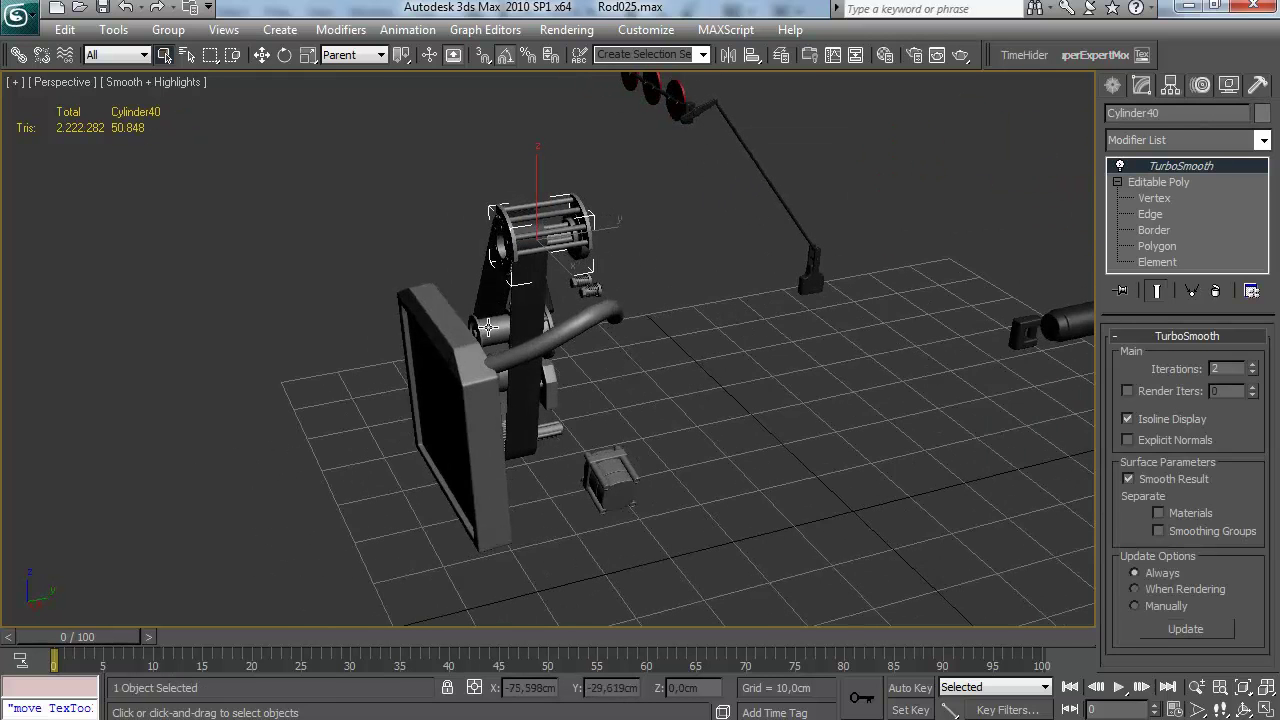
{"action": "left_click", "coordinate": [545, 345], "text": "ctrl"}
{"action": "middle_click_drag", "start_coordinate": [545, 345], "coordinate": [503, 350], "text": "alt"}
{"action": "left_click", "coordinate": [490, 376], "text": "ctrl"}
{"action": "left_click", "coordinate": [541, 453], "text": "ctrl"}
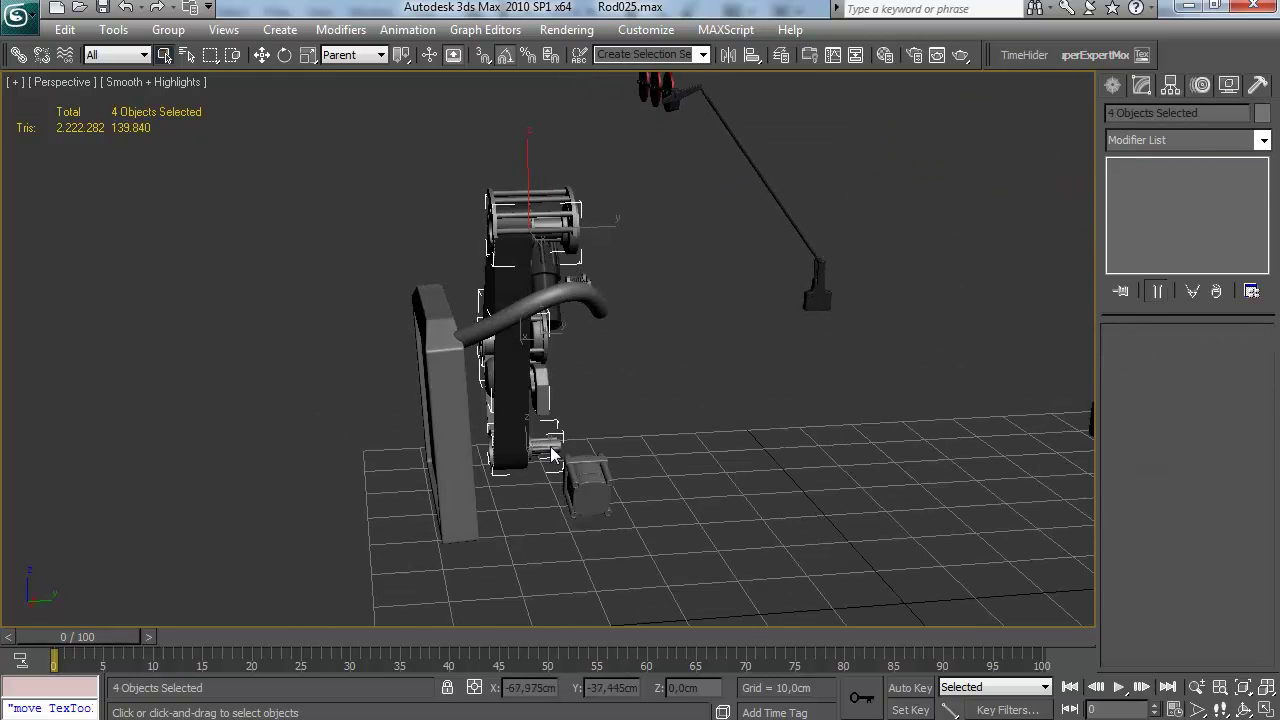
{"action": "right_click", "coordinate": [552, 453]}
{"action": "left_click", "coordinate": [588, 394]}
Hide the box-shaped Box06 part, and hide HPSpringRods as well
{"action": "middle_click_drag", "start_coordinate": [588, 394], "coordinate": [623, 486], "text": "alt"}
{"action": "left_click", "coordinate": [623, 486]}
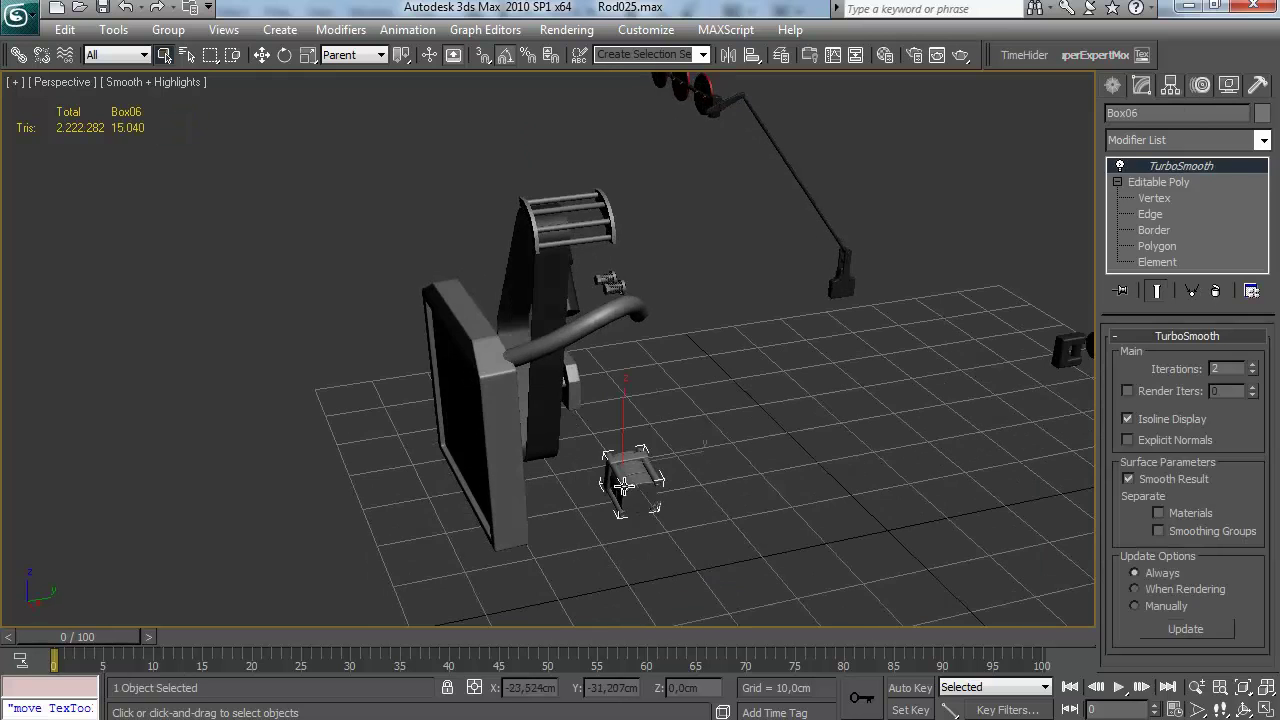
{"action": "right_click", "coordinate": [623, 486]}
{"action": "left_click", "coordinate": [690, 443]}
{"action": "middle_click_drag", "start_coordinate": [659, 362], "coordinate": [635, 292], "text": "alt"}
{"action": "left_click", "coordinate": [637, 290]}
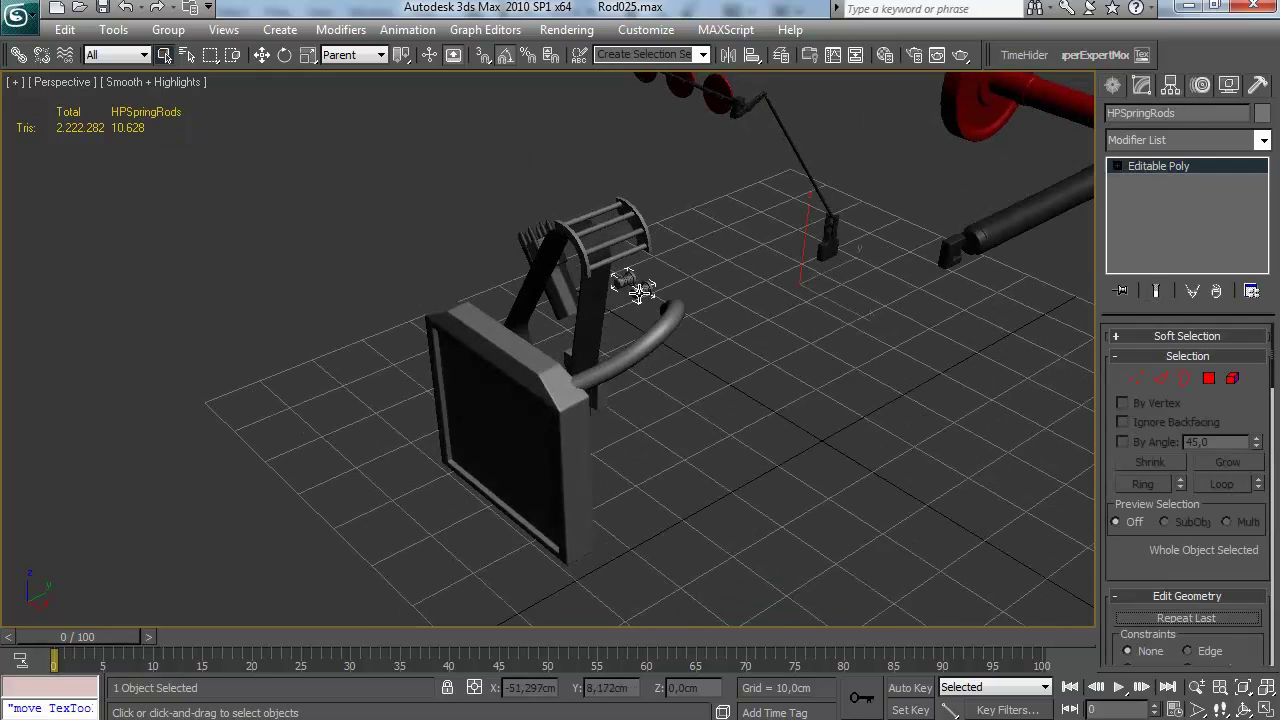
{"action": "right_click", "coordinate": [637, 290]}
{"action": "left_click", "coordinate": [701, 255]}
Hide HPignitioncoil and the drive belt around the pulleys
{"action": "middle_click_drag", "start_coordinate": [701, 255], "coordinate": [583, 314], "text": "alt"}
{"action": "left_click", "coordinate": [556, 350]}
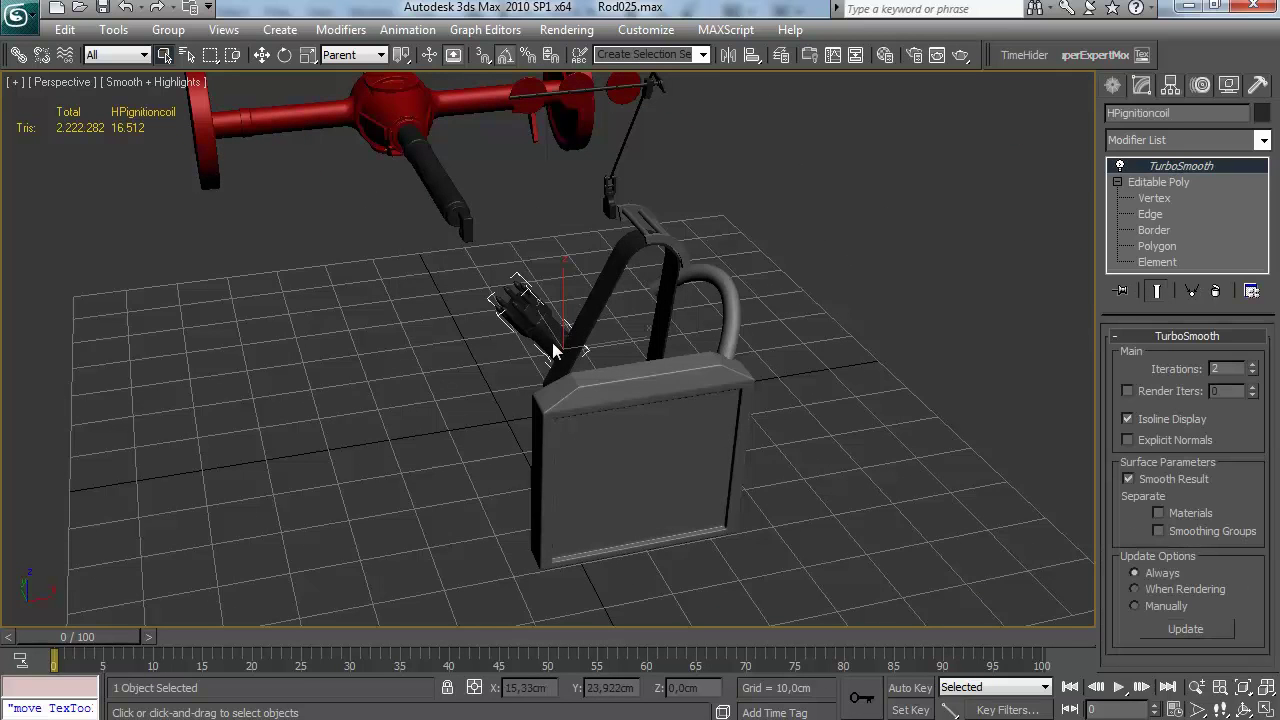
{"action": "right_click", "coordinate": [515, 310]}
{"action": "left_click", "coordinate": [548, 272]}
{"action": "middle_click_drag", "start_coordinate": [548, 272], "coordinate": [482, 316], "text": "alt"}
{"action": "right_click", "coordinate": [465, 330]}
{"action": "left_click", "coordinate": [506, 274]}
{"action": "middle_click_drag", "start_coordinate": [506, 274], "coordinate": [577, 316], "text": "alt"}
{"action": "right_click", "coordinate": [549, 333]}
{"action": "left_click", "coordinate": [581, 245]}
Undo the hiding of the belt, pulleys, Box06, spring rods and ignition coil
{"action": "middle_click_drag", "start_coordinate": [607, 224], "coordinate": [449, 263], "text": "alt"}
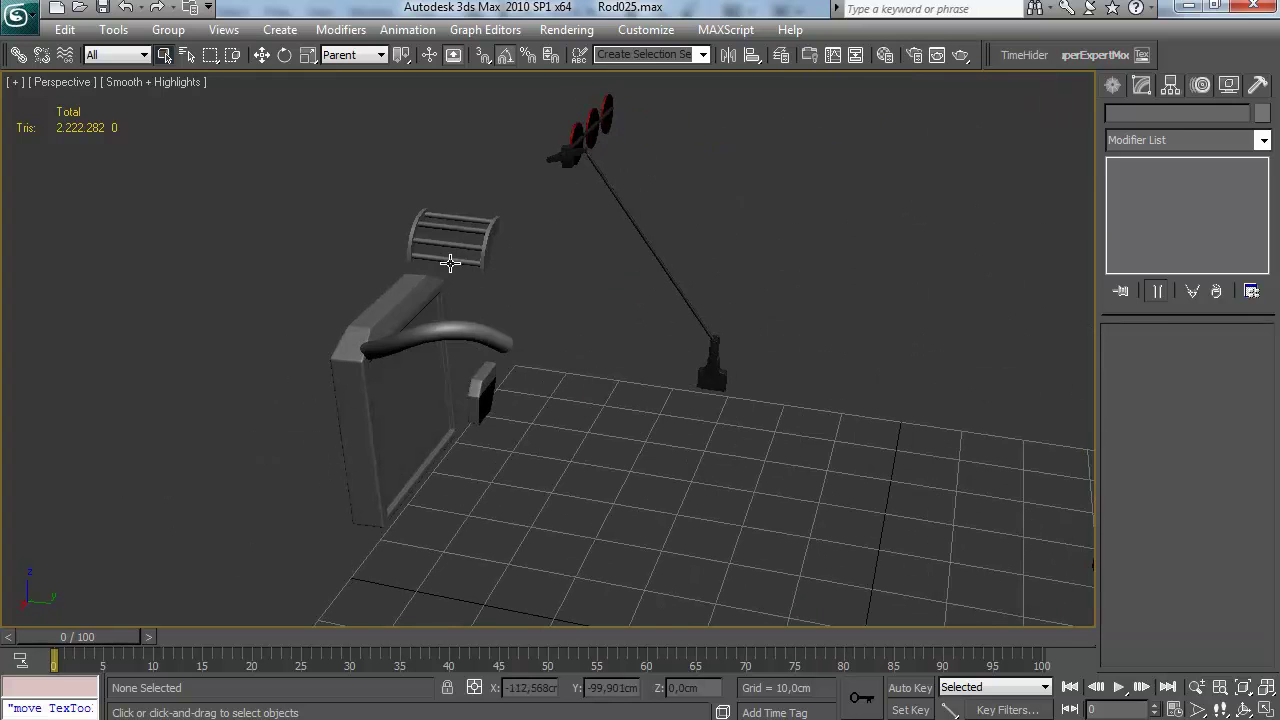
{"action": "left_click", "coordinate": [455, 278]}
{"action": "key", "text": "ctrl+z"}
Detach the cylindrical element behind the radiator from Box07 as a separate object
{"action": "left_click", "coordinate": [507, 363]}
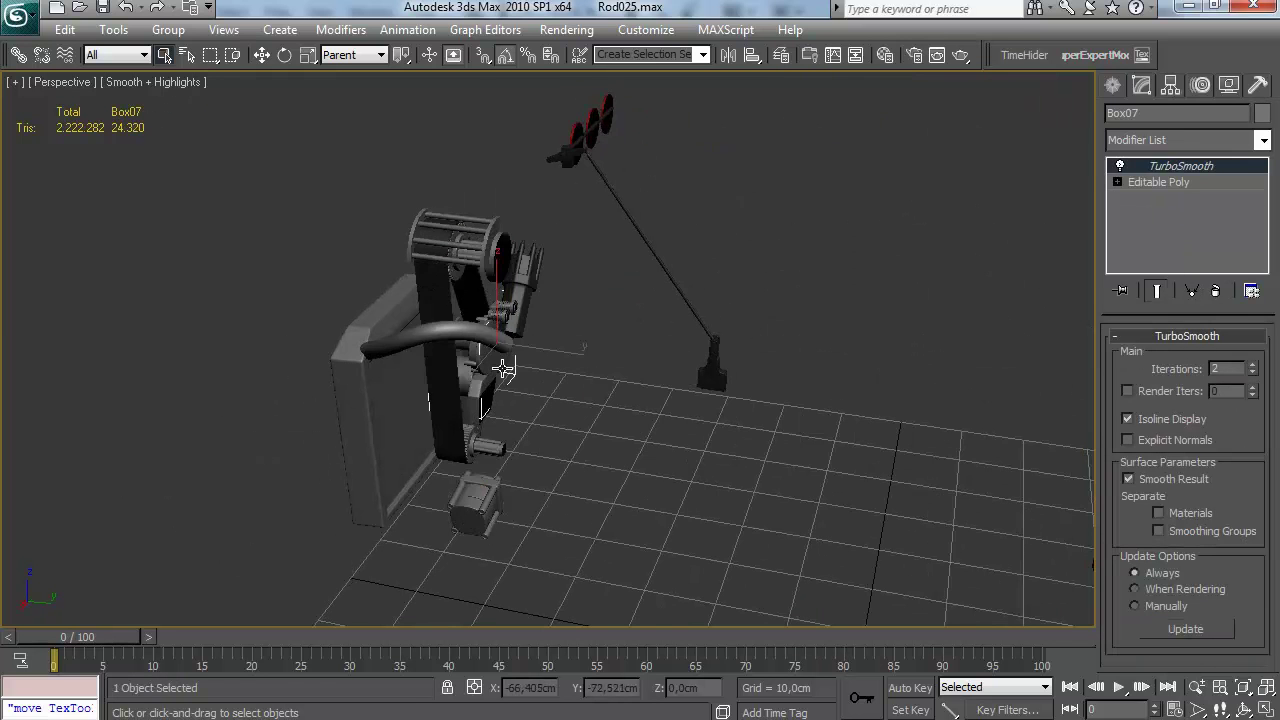
{"action": "middle_click_drag", "start_coordinate": [507, 363], "coordinate": [728, 402], "text": "alt"}
{"action": "left_click", "coordinate": [1150, 181]}
{"action": "left_click", "coordinate": [1233, 378]}
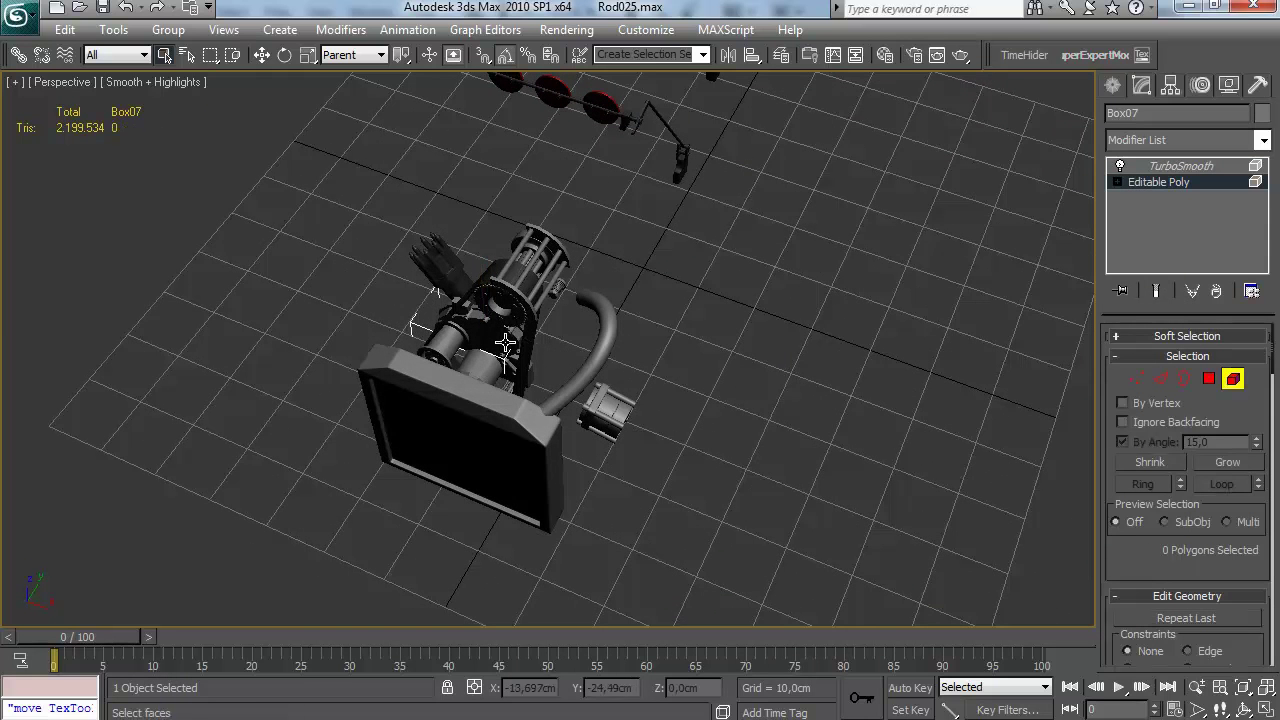
{"action": "scroll", "coordinate": [1190, 500], "scroll_direction": "down", "scroll_amount": 3}
{"action": "left_click", "coordinate": [1225, 621]}
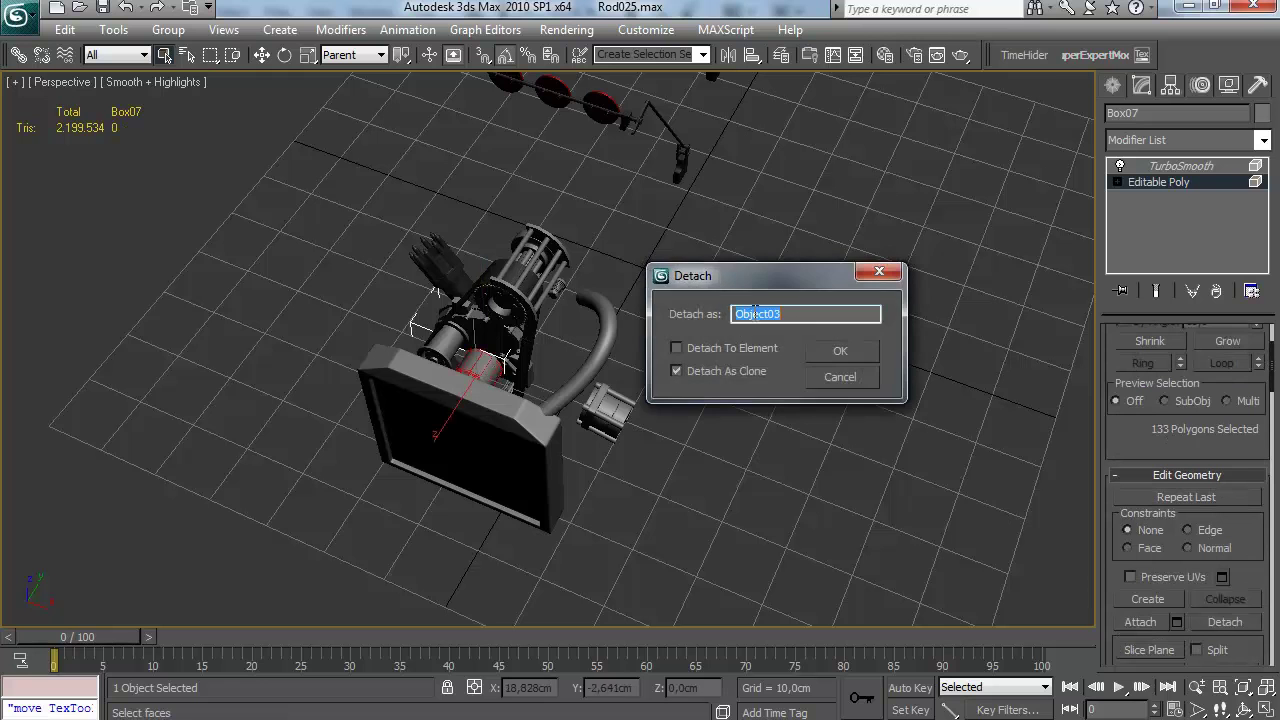
{"action": "left_click", "coordinate": [841, 350]}
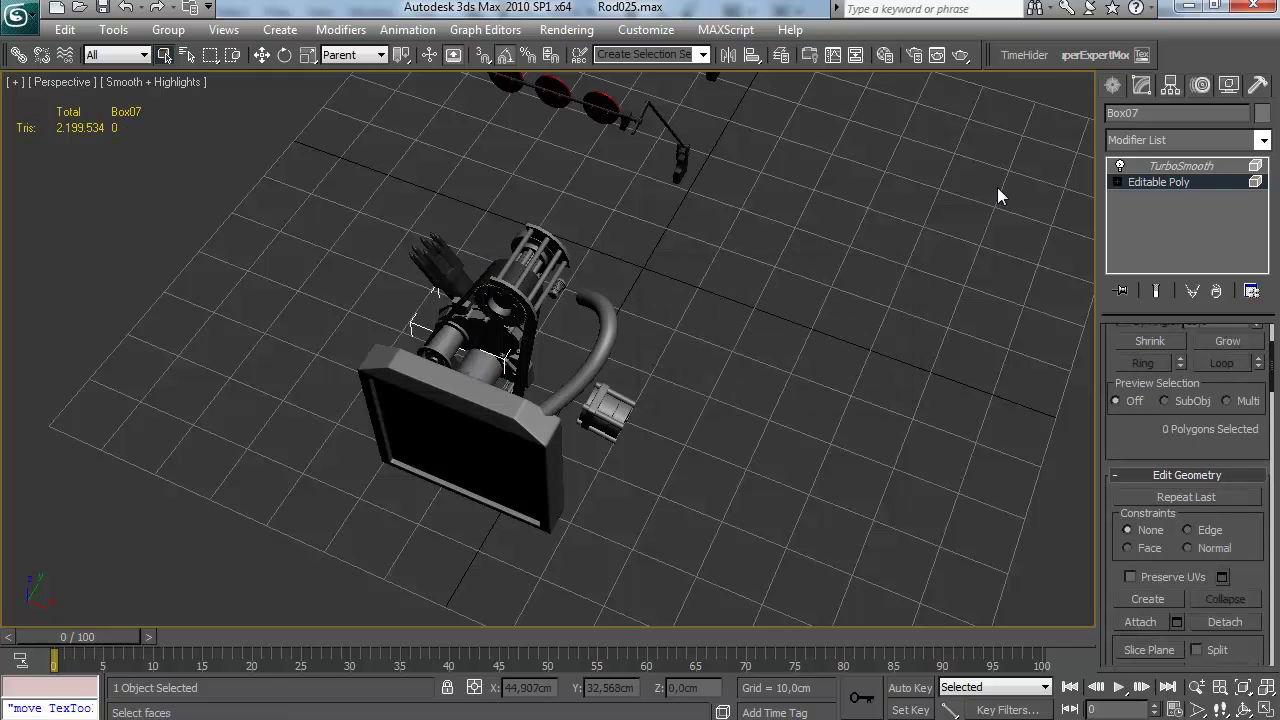
Detach another element from Box07 and rename the remaining part HPFrontengpart
{"action": "left_click", "coordinate": [1208, 626]}
{"action": "left_click", "coordinate": [840, 349]}
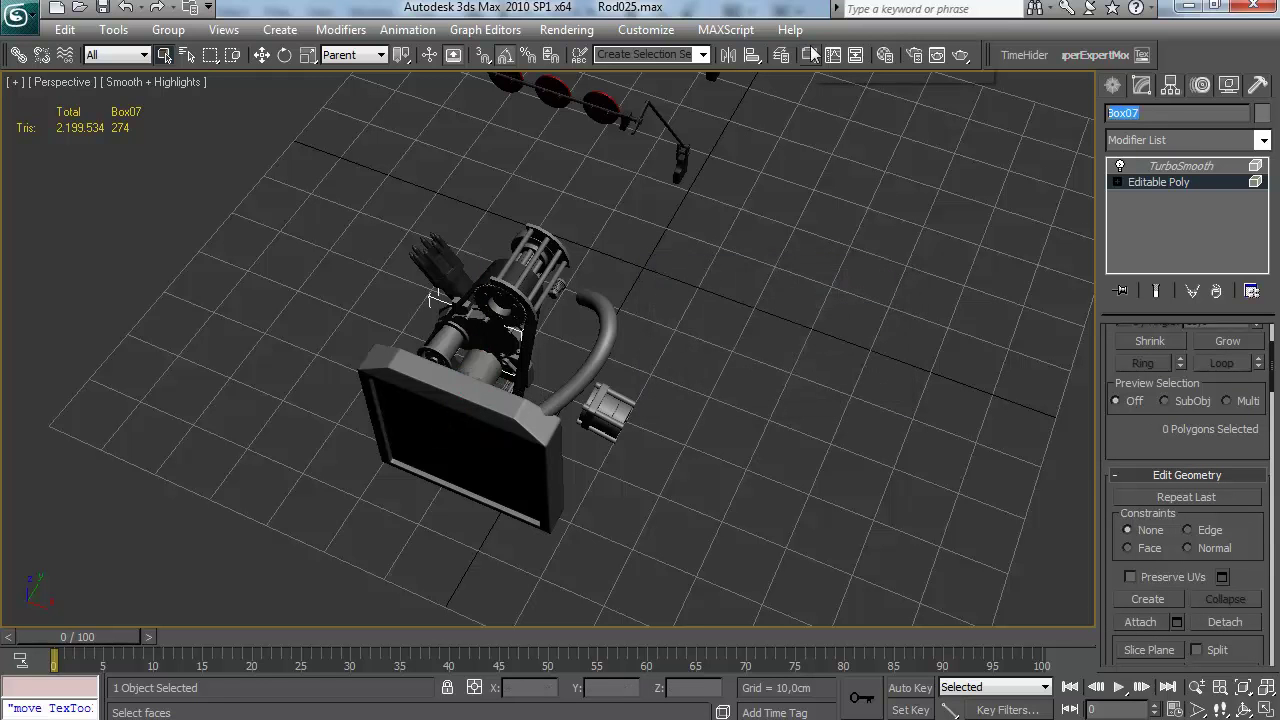
{"action": "type", "text": "HPFrontengpart"}
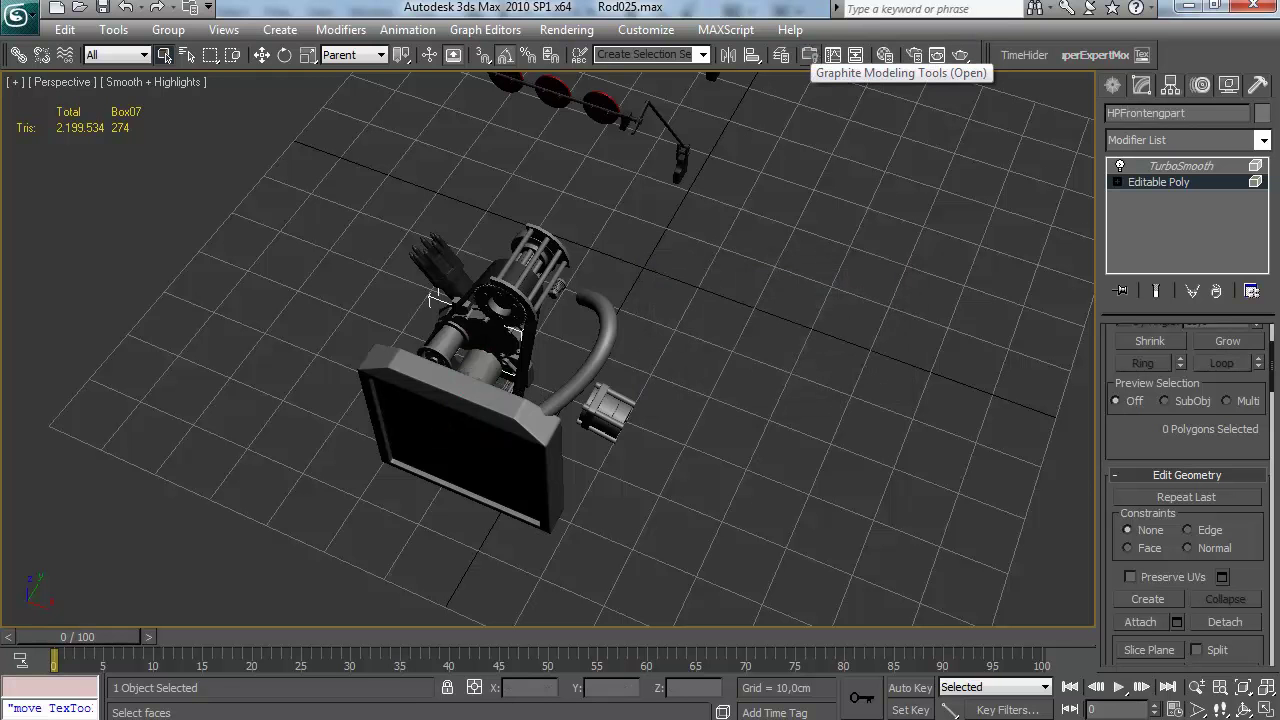
Hide the drive belt, the pulleys and the other finished parts behind the radiator
{"action": "left_click", "coordinate": [1112, 88]}
{"action": "middle_click_drag", "start_coordinate": [642, 318], "coordinate": [545, 228], "text": "alt"}
{"action": "left_click", "coordinate": [460, 357]}
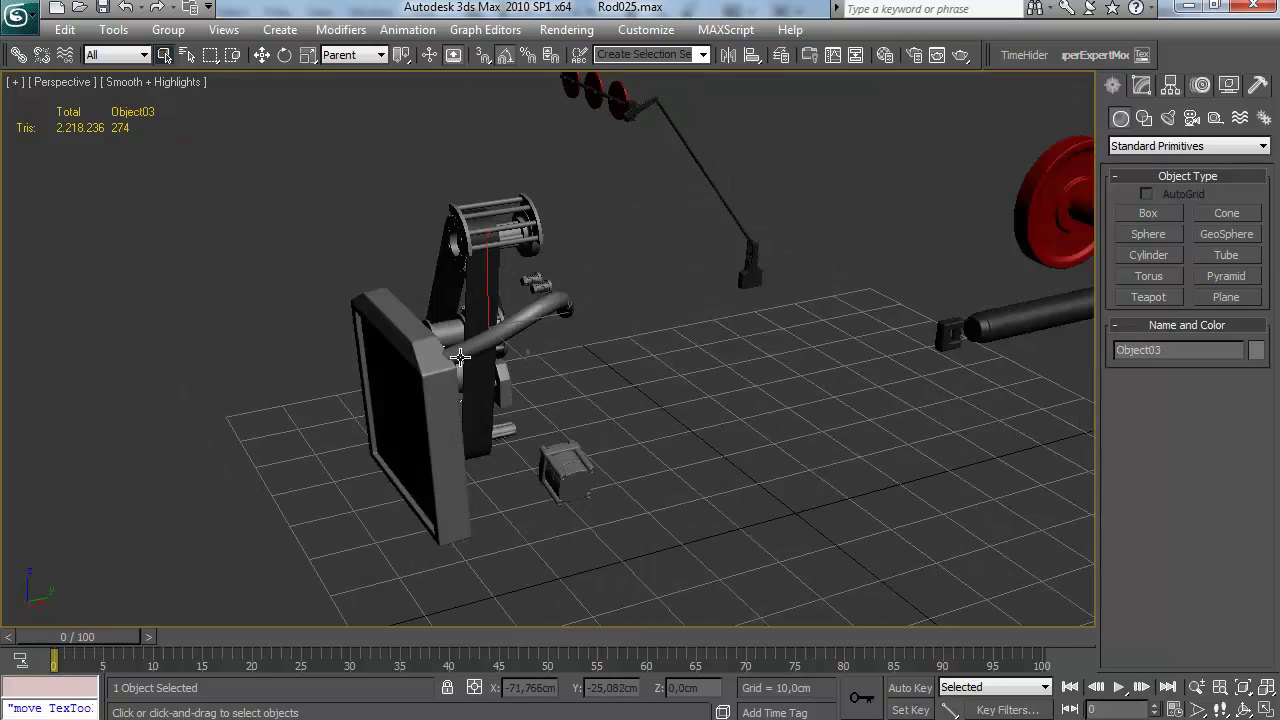
{"action": "right_click", "coordinate": [452, 257]}
{"action": "left_click", "coordinate": [493, 200]}
{"action": "middle_click_drag", "start_coordinate": [493, 230], "coordinate": [405, 315], "text": "alt"}
{"action": "key", "text": "Delete"}
{"action": "right_click", "coordinate": [521, 326]}
{"action": "left_click", "coordinate": [560, 266]}
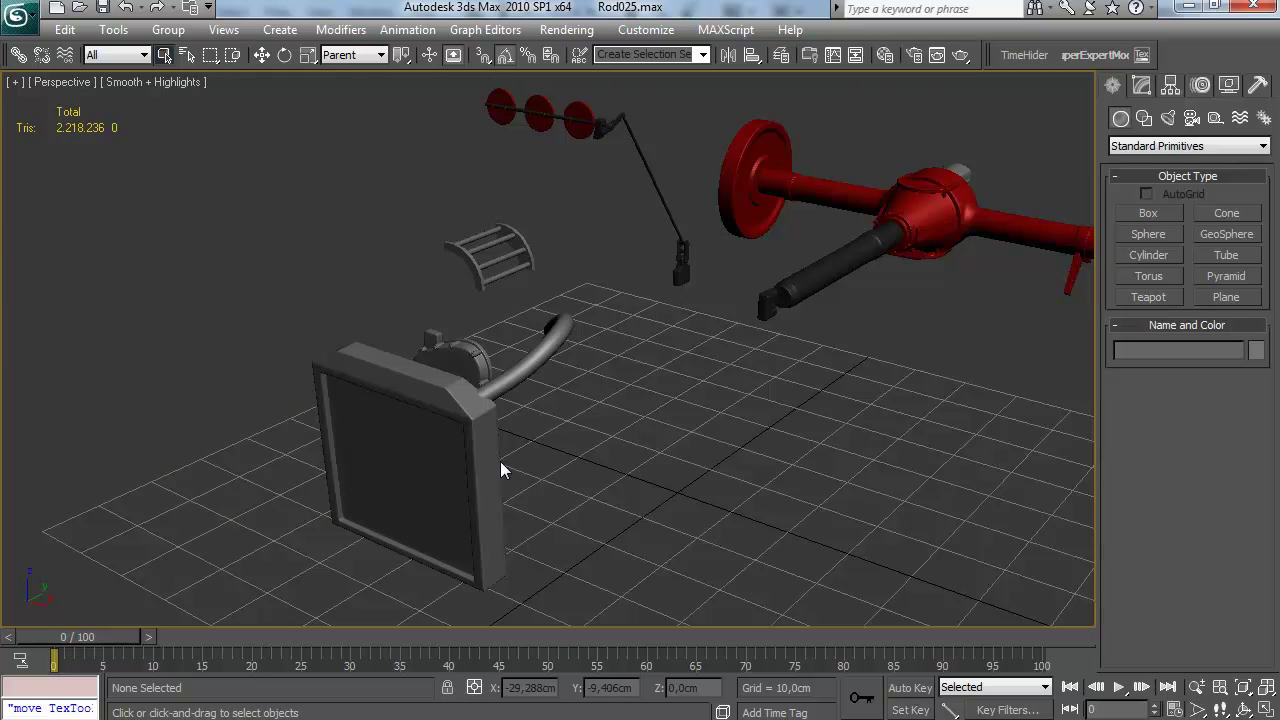
Detach the small block element at the top of HPFrontengpart as a separate object
{"action": "middle_click_drag", "start_coordinate": [616, 342], "coordinate": [631, 346], "text": "alt"}
{"action": "scroll", "coordinate": [531, 349], "scroll_direction": "up", "scroll_amount": 3}
{"action": "middle_click_drag", "start_coordinate": [496, 357], "coordinate": [583, 382], "text": "alt"}
{"action": "scroll", "coordinate": [594, 376], "scroll_direction": "up", "scroll_amount": 3}
{"action": "left_click", "coordinate": [654, 319]}
{"action": "middle_click_drag", "start_coordinate": [689, 382], "coordinate": [508, 394], "text": "alt"}
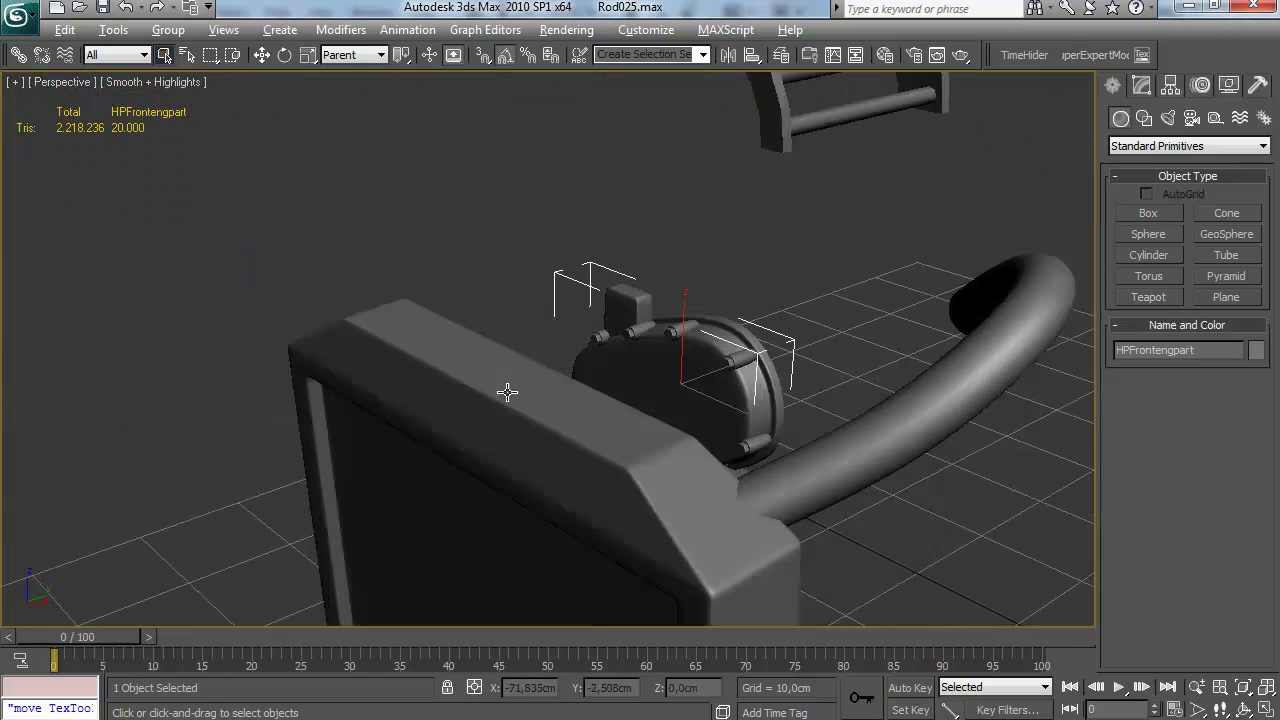
{"action": "left_click", "coordinate": [1150, 86]}
{"action": "middle_click_drag", "start_coordinate": [900, 340], "coordinate": [757, 333], "text": "alt"}
{"action": "middle_click_drag", "start_coordinate": [823, 356], "coordinate": [771, 309], "text": "alt"}
{"action": "left_click", "coordinate": [1159, 182]}
{"action": "middle_click_drag", "start_coordinate": [557, 349], "coordinate": [668, 372], "text": "alt"}
{"action": "left_click", "coordinate": [627, 306]}
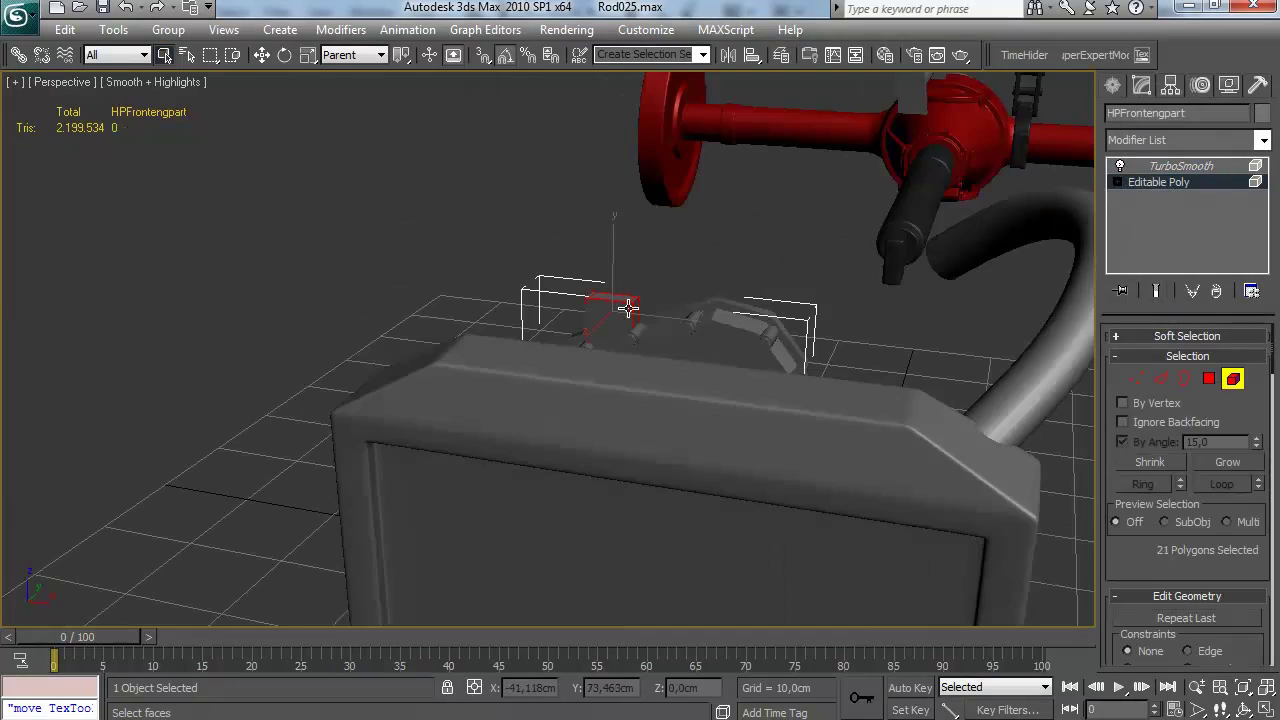
{"action": "middle_click_drag", "start_coordinate": [627, 306], "coordinate": [500, 335], "text": "alt"}
{"action": "scroll", "coordinate": [1216, 564], "scroll_direction": "down", "scroll_amount": 4}
{"action": "left_click", "coordinate": [1226, 539]}
{"action": "left_click", "coordinate": [838, 349]}
Attach the detached block to Box32, the bracket below the rounded cover
{"action": "left_click", "coordinate": [1113, 90]}
{"action": "middle_click_drag", "start_coordinate": [980, 516], "coordinate": [620, 480], "text": "alt"}
{"action": "left_click", "coordinate": [585, 475]}
{"action": "left_click", "coordinate": [1141, 85]}
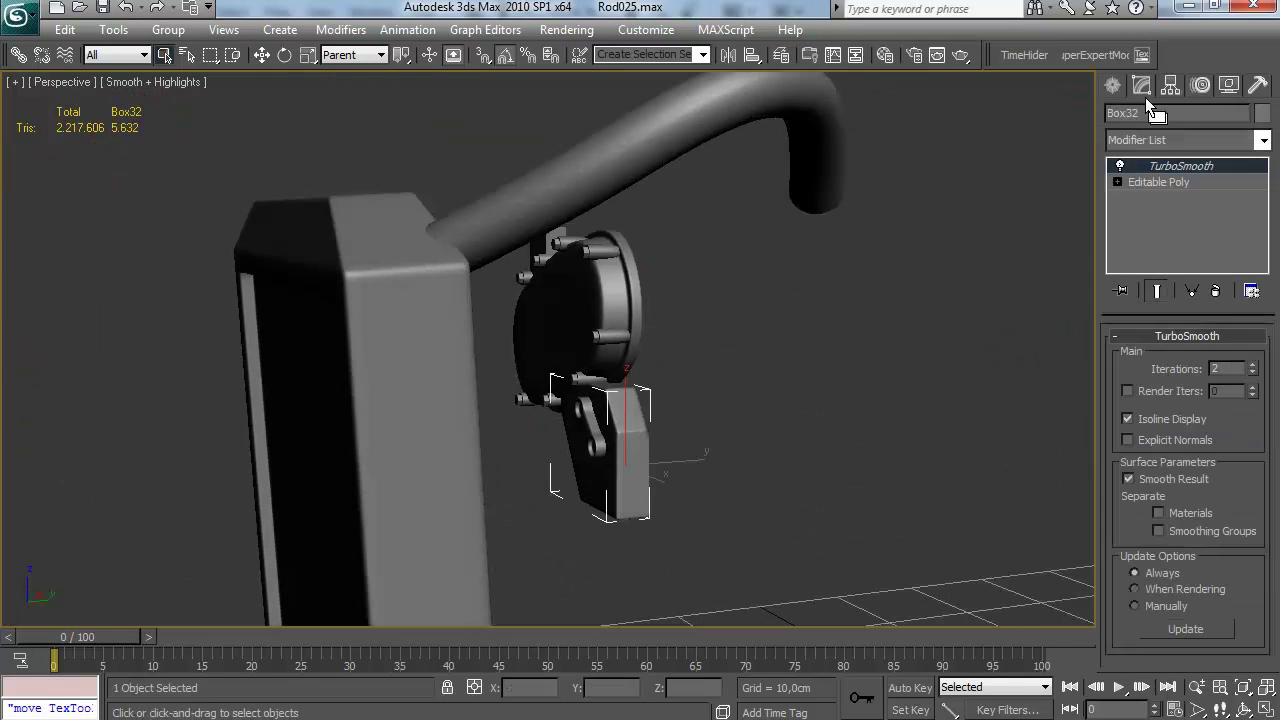
{"action": "left_click", "coordinate": [1159, 182]}
{"action": "scroll", "coordinate": [1139, 490], "scroll_direction": "down", "scroll_amount": 3}
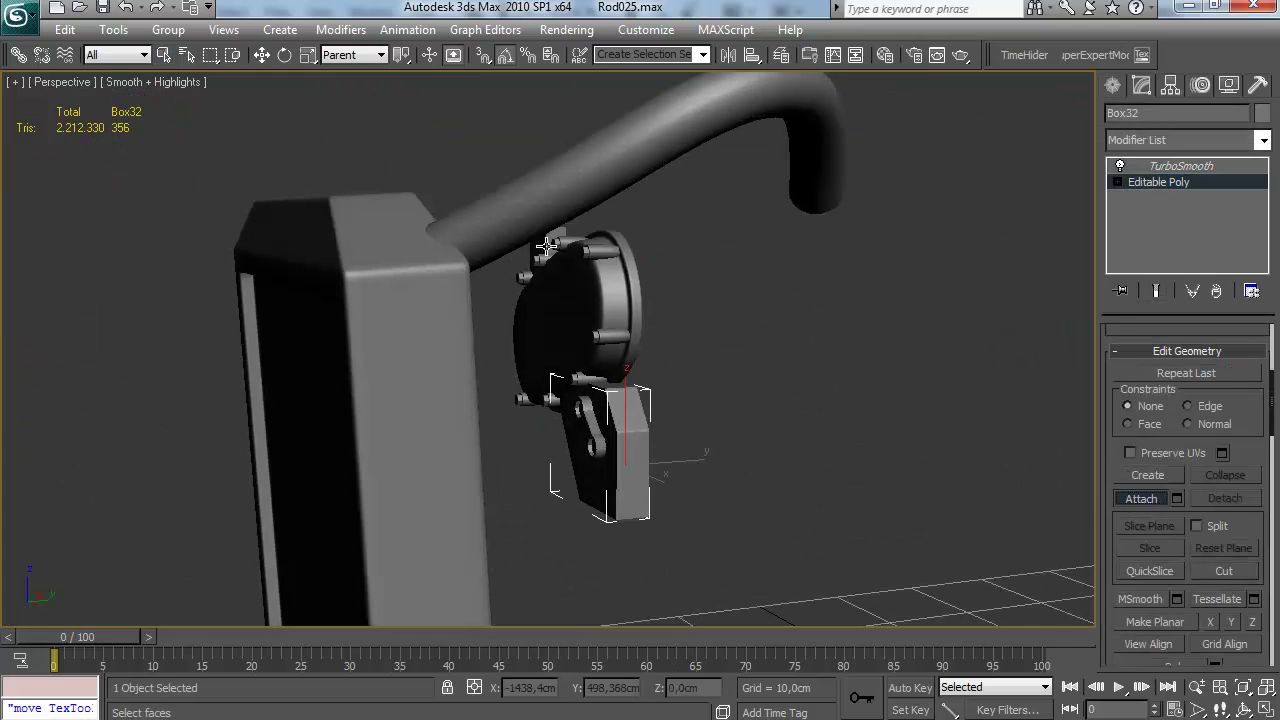
{"action": "right_click", "coordinate": [718, 302]}
Move the two-hole plate element of Box32 by -0.335 cm along its Z axis
{"action": "left_click", "coordinate": [1118, 182]}
{"action": "left_click", "coordinate": [1157, 262]}
{"action": "middle_click_drag", "start_coordinate": [970, 316], "coordinate": [871, 337], "text": "alt"}
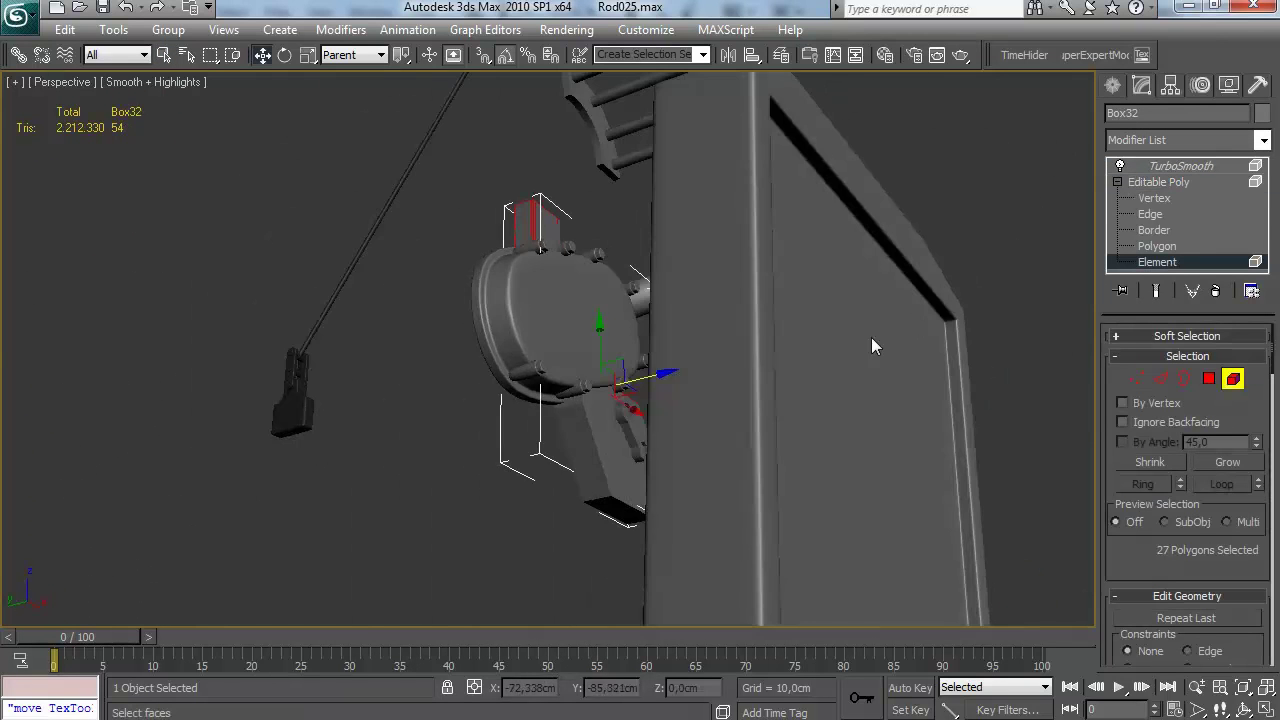
{"action": "scroll", "coordinate": [627, 389], "scroll_direction": "up", "scroll_amount": 4}
{"action": "left_click_drag", "start_coordinate": [807, 456], "coordinate": [788, 457]}
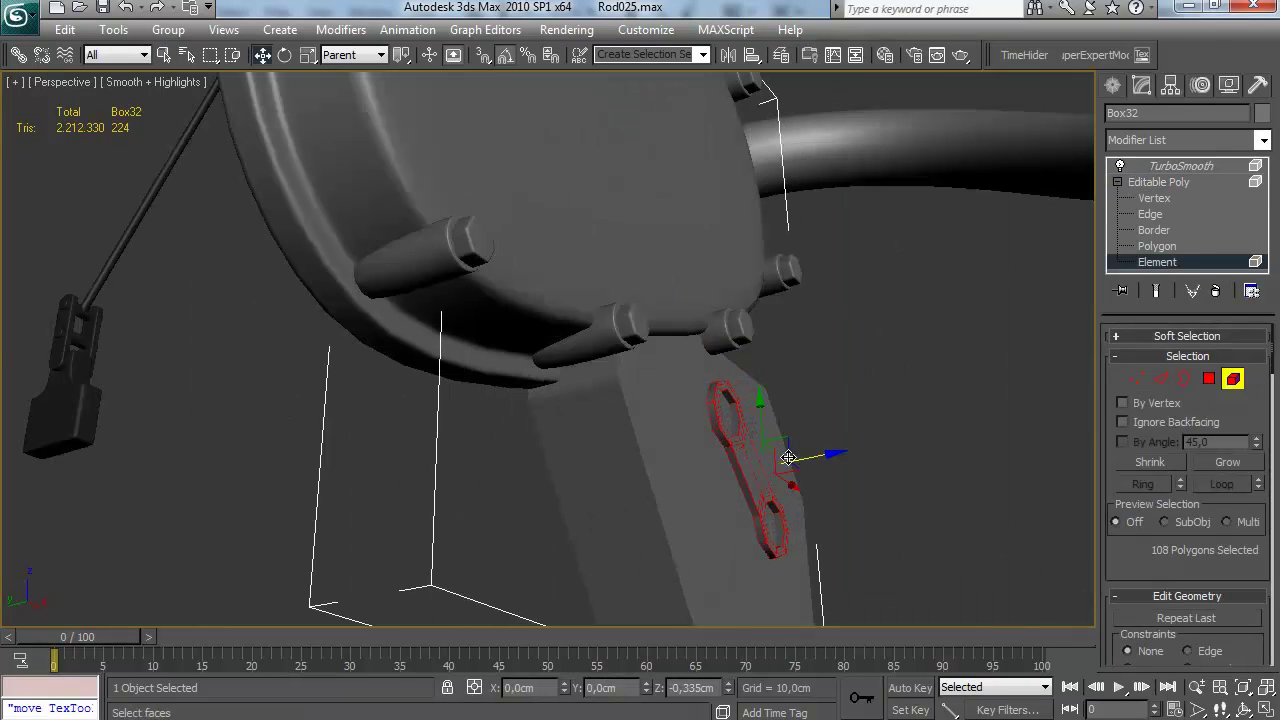
{"action": "middle_click_drag", "start_coordinate": [792, 456], "coordinate": [514, 483], "text": "alt"}
{"action": "scroll", "coordinate": [514, 483], "scroll_direction": "down", "scroll_amount": 4}
{"action": "left_click", "coordinate": [1233, 381]}
Scale the bolt elements around the rounded cover of HPFrontengpart
{"action": "left_click", "coordinate": [560, 378]}
{"action": "middle_click_drag", "start_coordinate": [645, 385], "coordinate": [665, 257], "text": "alt"}
{"action": "left_click", "coordinate": [665, 257]}
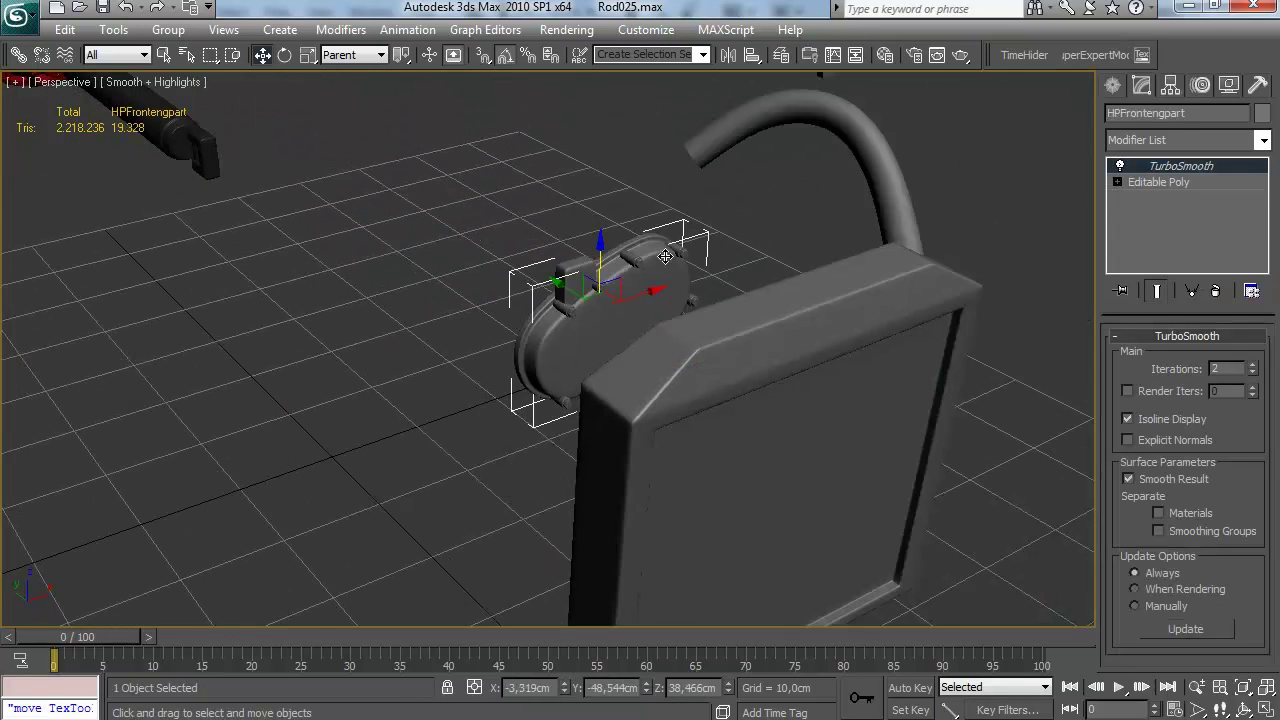
{"action": "middle_click_drag", "start_coordinate": [768, 243], "coordinate": [846, 242], "text": "alt"}
{"action": "left_click", "coordinate": [1157, 183]}
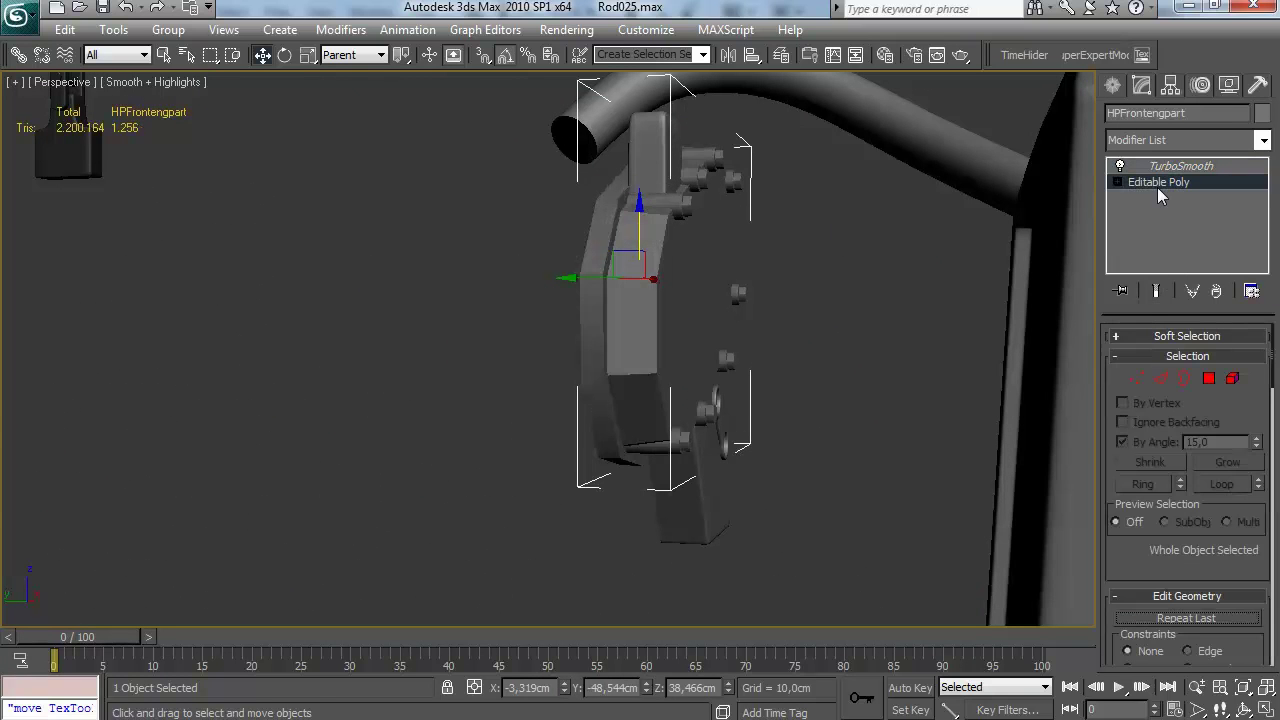
{"action": "left_click", "coordinate": [1233, 378]}
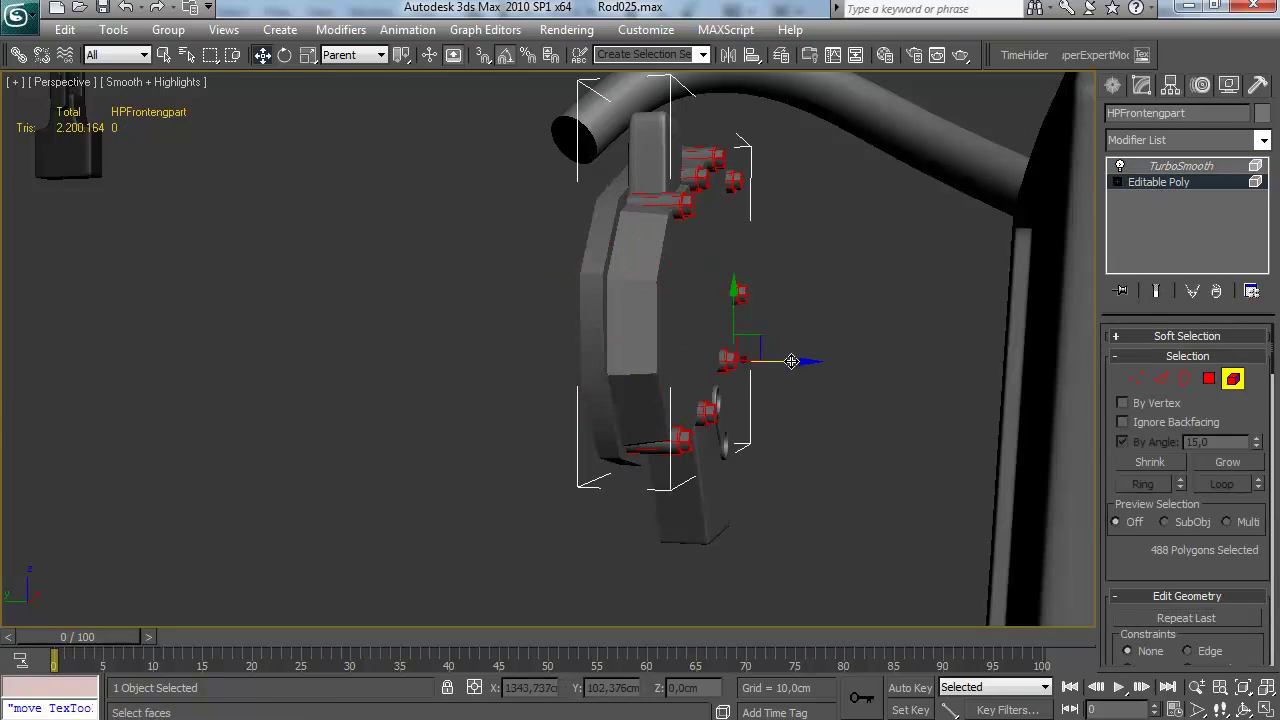
{"action": "middle_click_drag", "start_coordinate": [791, 361], "coordinate": [771, 282], "text": "alt"}
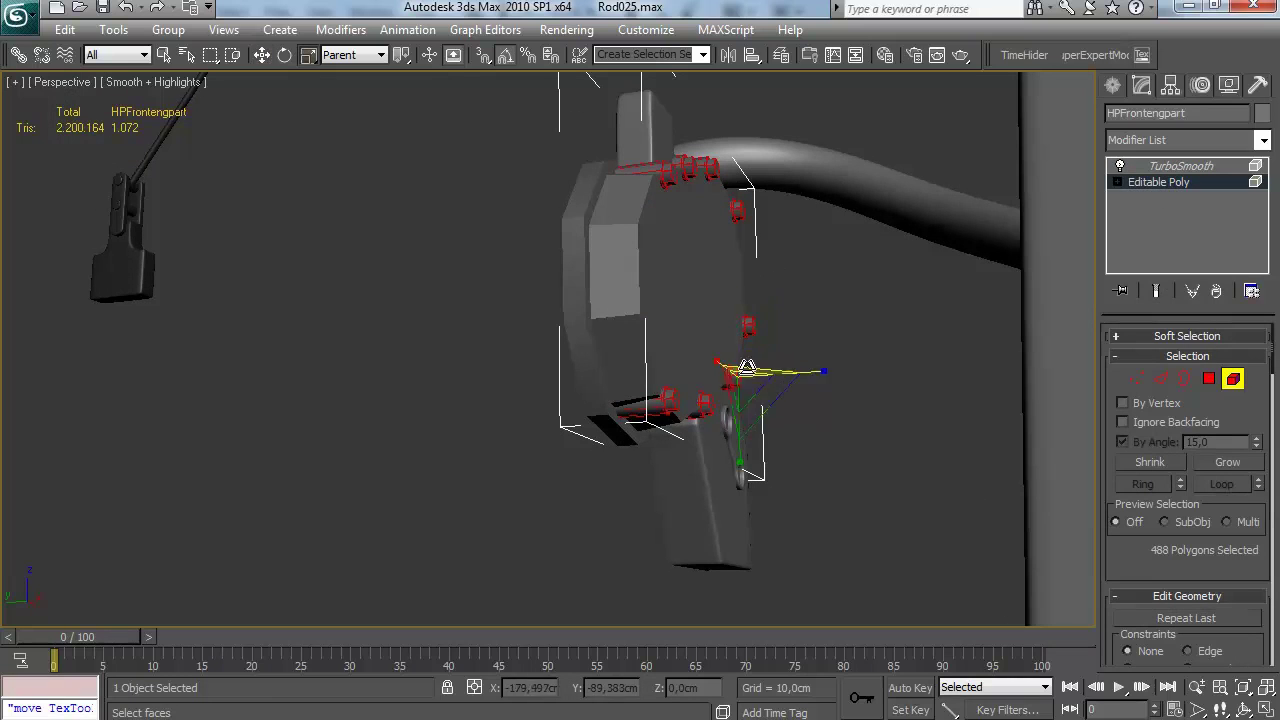
{"action": "left_click_drag", "start_coordinate": [747, 367], "coordinate": [650, 423]}
{"action": "left_click", "coordinate": [644, 161], "text": "alt"}
{"action": "middle_click_drag", "start_coordinate": [644, 161], "coordinate": [711, 163], "text": "alt"}
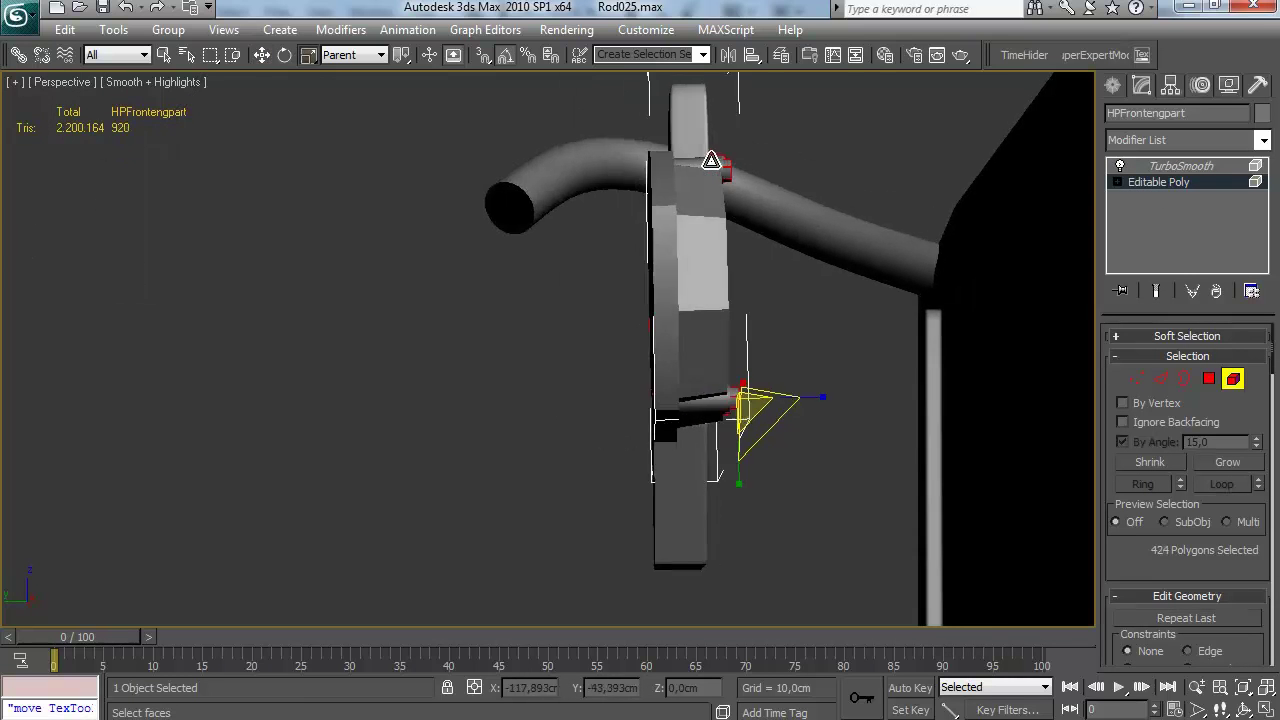
{"action": "left_click_drag", "start_coordinate": [581, 494], "coordinate": [690, 106], "text": "alt"}
{"action": "middle_click_drag", "start_coordinate": [932, 372], "coordinate": [700, 346], "text": "alt"}
{"action": "key", "text": "w"}
{"action": "key", "text": "4"}
{"action": "key", "text": "4"}
{"action": "left_click", "coordinate": [1003, 226]}
Rename the curved belt guard with the four rods as HPChrgerBeltguard
{"action": "scroll", "coordinate": [840, 208], "scroll_direction": "down", "scroll_amount": 3}
{"action": "middle_click_drag", "start_coordinate": [840, 208], "coordinate": [718, 276]}
{"action": "left_click", "coordinate": [648, 340]}
{"action": "key", "text": "4"}
{"action": "left_click", "coordinate": [700, 289]}
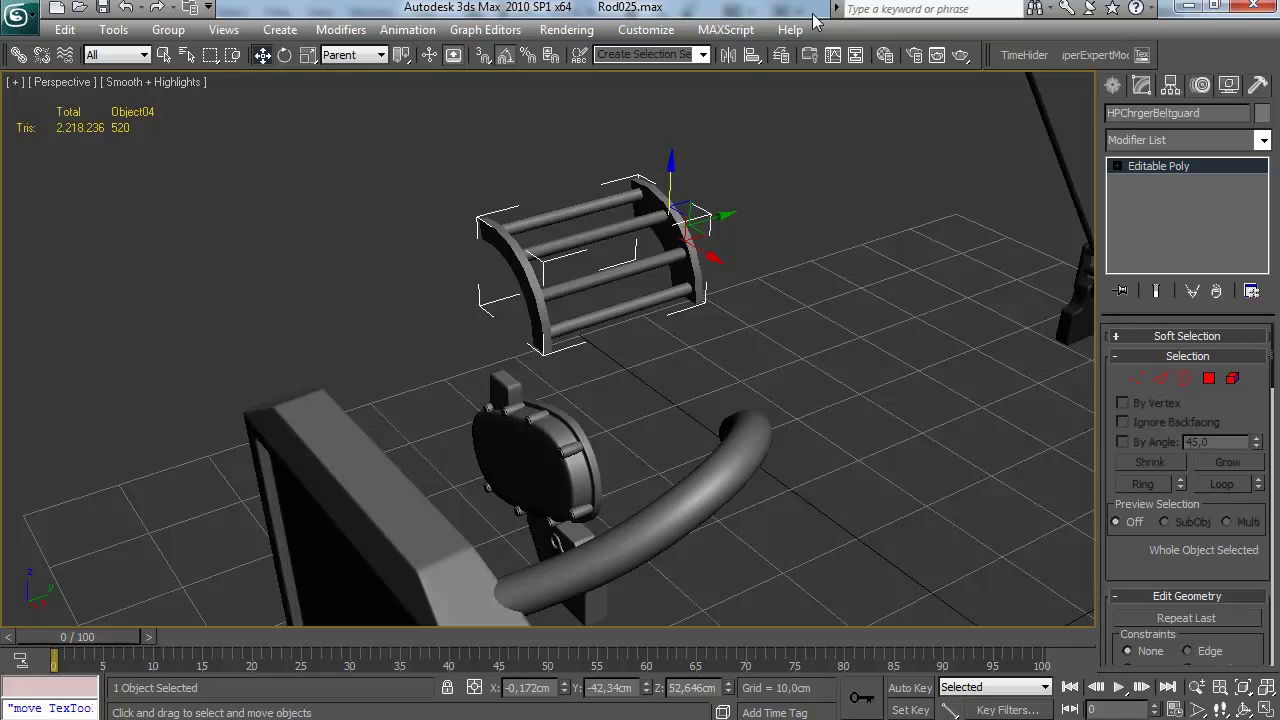
Select the bracket Box32 and open its name for editing
{"action": "left_click", "coordinate": [603, 378]}
{"action": "left_click", "coordinate": [562, 455]}
{"action": "left_click", "coordinate": [520, 393]}
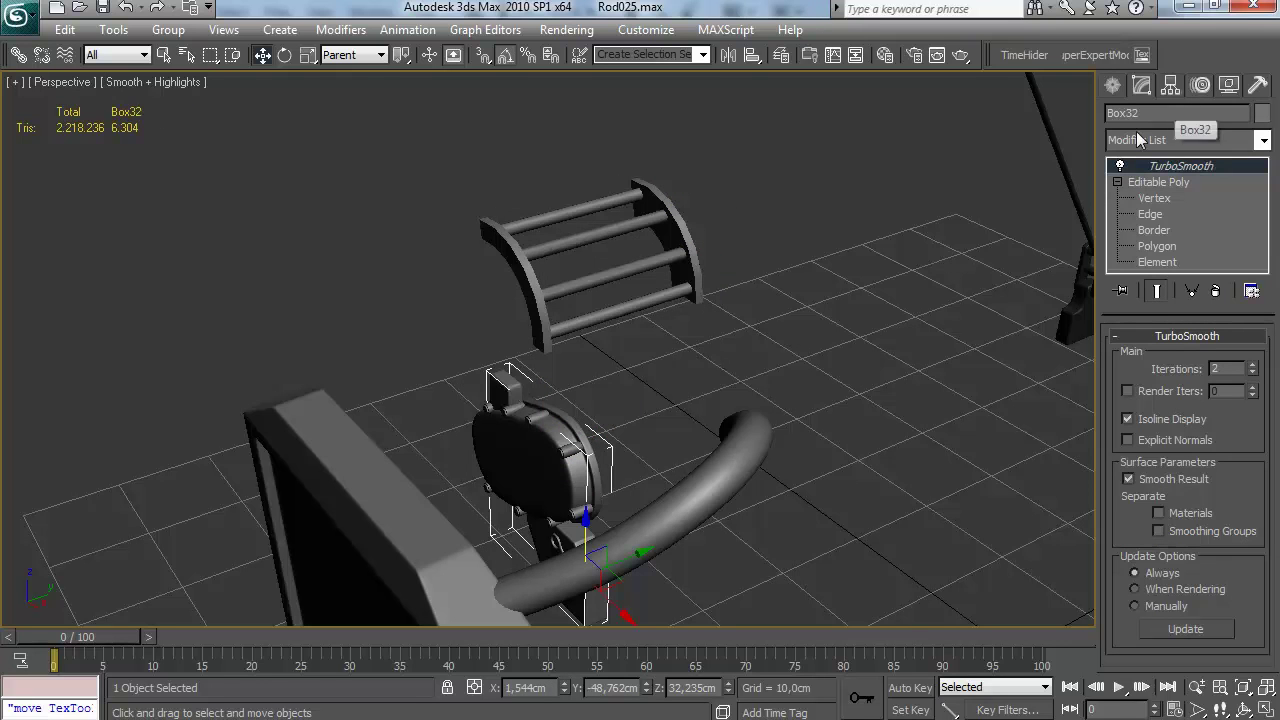
{"action": "left_click", "coordinate": [583, 458]}
{"action": "left_click", "coordinate": [528, 385]}
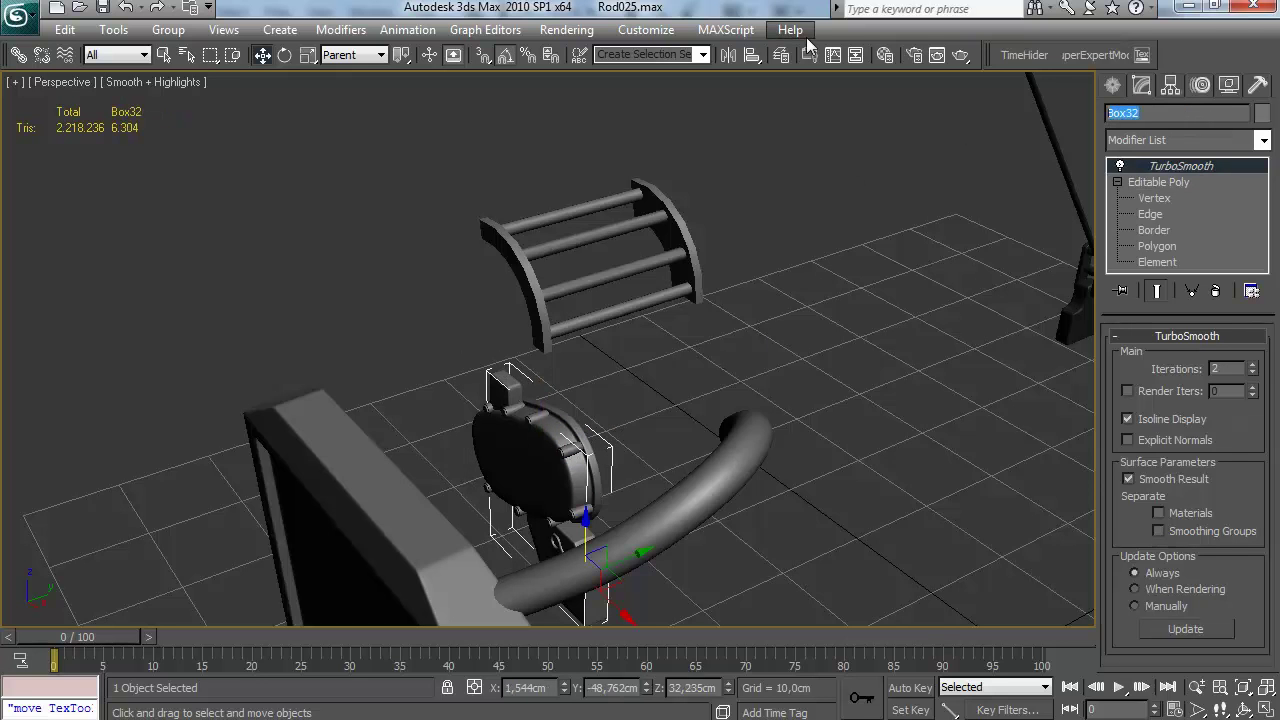
Examine the Cylinder44 throttle linkage and the other high-poly parts still in view
{"action": "left_click", "coordinate": [690, 333]}
{"action": "middle_click_drag", "start_coordinate": [690, 333], "coordinate": [541, 339]}
{"action": "scroll", "coordinate": [541, 339], "scroll_direction": "down", "scroll_amount": 4}
{"action": "middle_click_drag", "start_coordinate": [737, 308], "coordinate": [575, 325]}
{"action": "scroll", "coordinate": [617, 457], "scroll_direction": "up", "scroll_amount": 3}
{"action": "scroll", "coordinate": [575, 325], "scroll_direction": "up", "scroll_amount": 4}
{"action": "left_click", "coordinate": [702, 421]}
{"action": "middle_click_drag", "start_coordinate": [702, 421], "coordinate": [643, 268]}
{"action": "scroll", "coordinate": [720, 418], "scroll_direction": "down", "scroll_amount": 4}
{"action": "scroll", "coordinate": [700, 400], "scroll_direction": "up", "scroll_amount": 4}
{"action": "scroll", "coordinate": [785, 308], "scroll_direction": "down", "scroll_amount": 4}
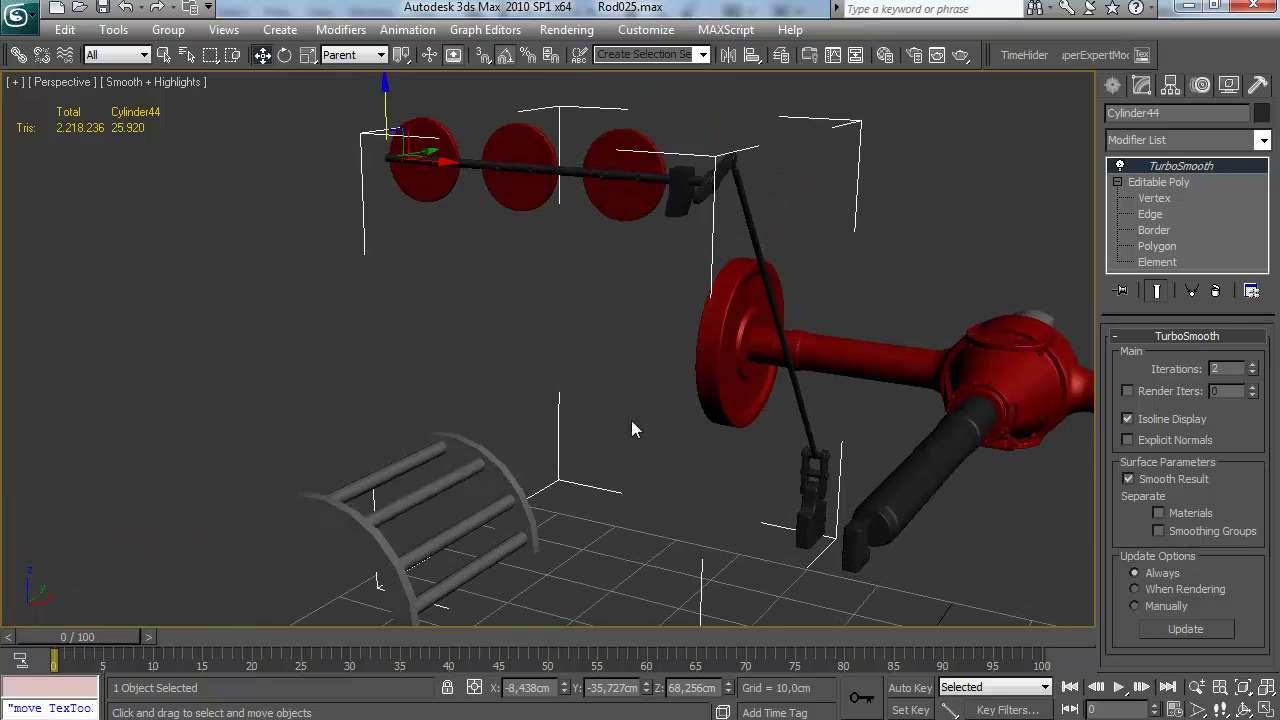
{"action": "middle_click_drag", "start_coordinate": [631, 420], "coordinate": [724, 346], "text": "alt"}
{"action": "scroll", "coordinate": [648, 392], "scroll_direction": "down", "scroll_amount": 4}
{"action": "scroll", "coordinate": [588, 536], "scroll_direction": "up", "scroll_amount": 3}
{"action": "left_click", "coordinate": [735, 325]}
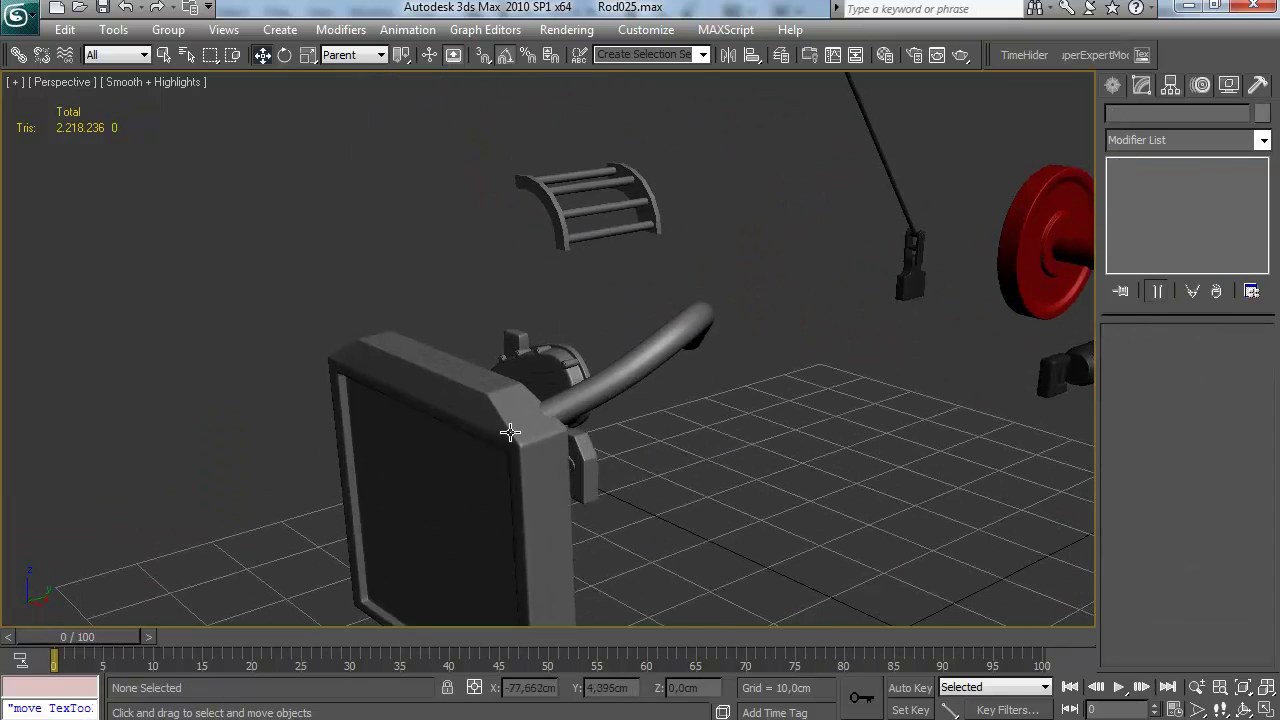
{"action": "middle_click_drag", "start_coordinate": [640, 360], "coordinate": [572, 450], "text": "alt"}
Unhide the LPengine layer
{"action": "left_click", "coordinate": [781, 55]}
{"action": "scroll", "coordinate": [924, 283], "scroll_direction": "down", "scroll_amount": 2}
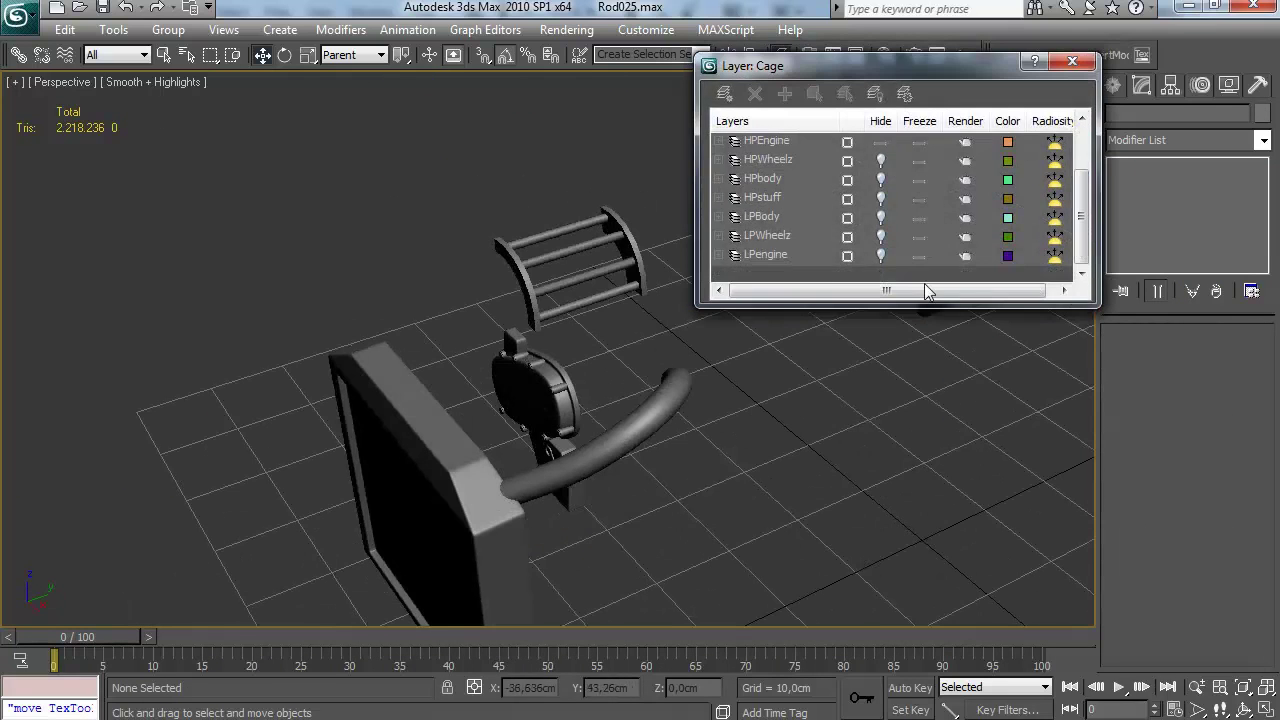
{"action": "left_click", "coordinate": [885, 254]}
{"action": "left_click", "coordinate": [1072, 63]}
{"action": "scroll", "coordinate": [693, 288], "scroll_direction": "down", "scroll_amount": 2}
{"action": "scroll", "coordinate": [693, 289], "scroll_direction": "down", "scroll_amount": 2}
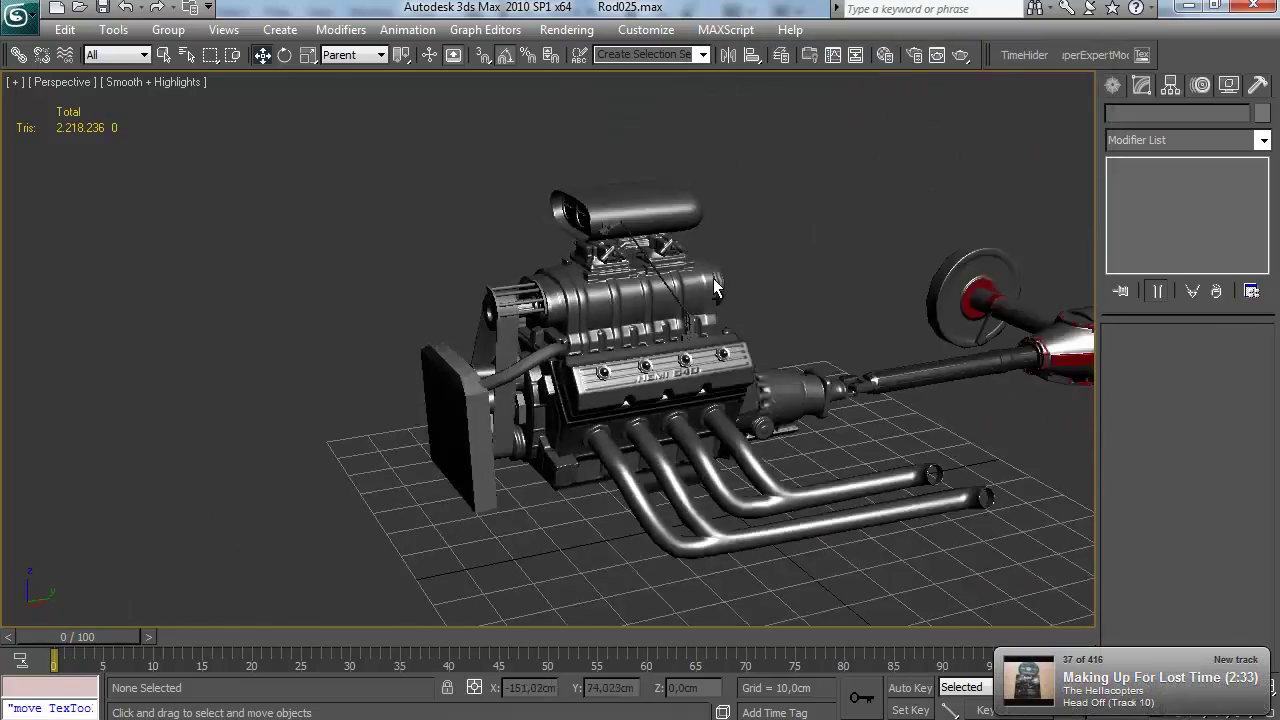
Detach the radiator element from LPEngine00 as LP_radiator
{"action": "scroll", "coordinate": [560, 275], "scroll_direction": "up", "scroll_amount": 6}
{"action": "left_click", "coordinate": [522, 266]}
{"action": "scroll", "coordinate": [522, 266], "scroll_direction": "up", "scroll_amount": 2}
{"action": "middle_click_drag", "start_coordinate": [522, 266], "coordinate": [674, 329]}
{"action": "scroll", "coordinate": [674, 329], "scroll_direction": "down", "scroll_amount": 5}
{"action": "left_click_drag", "start_coordinate": [560, 386], "coordinate": [558, 222]}
{"action": "middle_click_drag", "start_coordinate": [558, 222], "coordinate": [548, 419], "text": "alt"}
{"action": "key", "text": "5"}
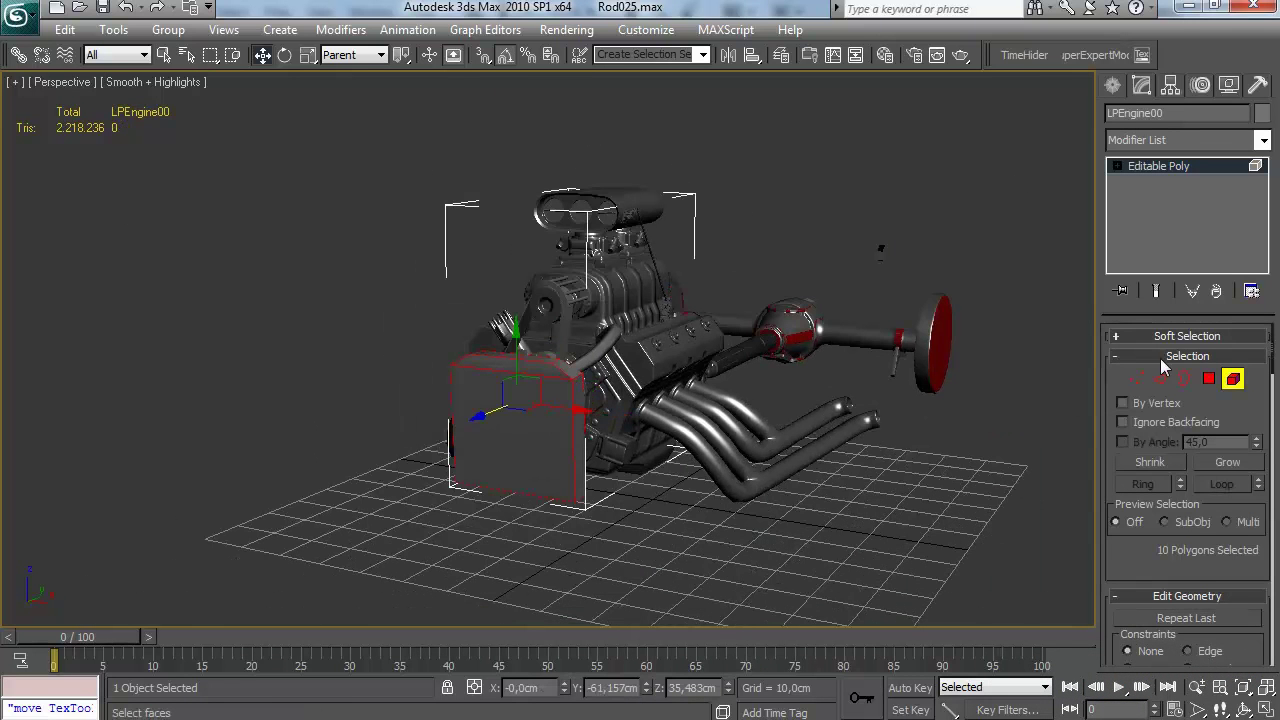
{"action": "scroll", "coordinate": [1163, 368], "scroll_direction": "down", "scroll_amount": 3}
{"action": "left_click", "coordinate": [1225, 600]}
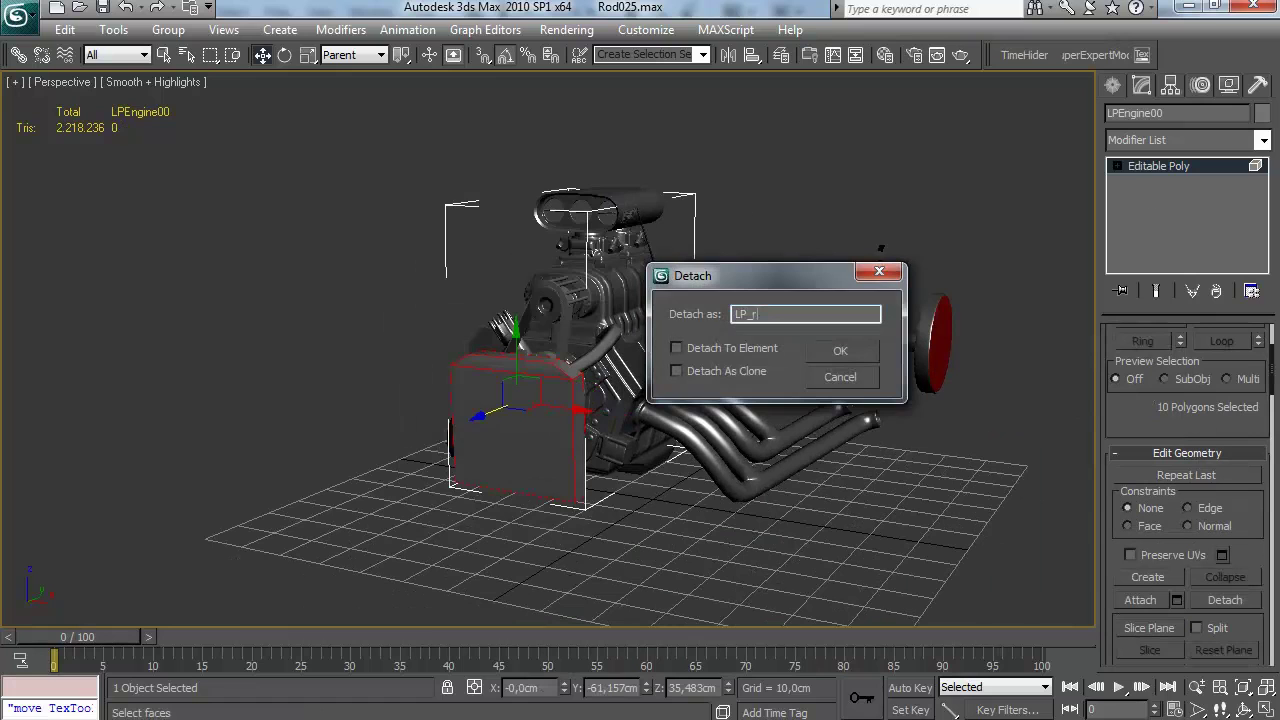
{"action": "type", "text": "LP_radiator"}
{"action": "key", "text": "Return"}
Adjust the visibility of the HPEngine layer and hide the engine body and blower around the throttle linkage
{"action": "middle_click_drag", "start_coordinate": [784, 204], "coordinate": [575, 428], "text": "alt"}
{"action": "scroll", "coordinate": [614, 310], "scroll_direction": "up", "scroll_amount": 5}
{"action": "left_click", "coordinate": [1113, 86]}
{"action": "middle_click_drag", "start_coordinate": [877, 240], "coordinate": [915, 195], "text": "alt"}
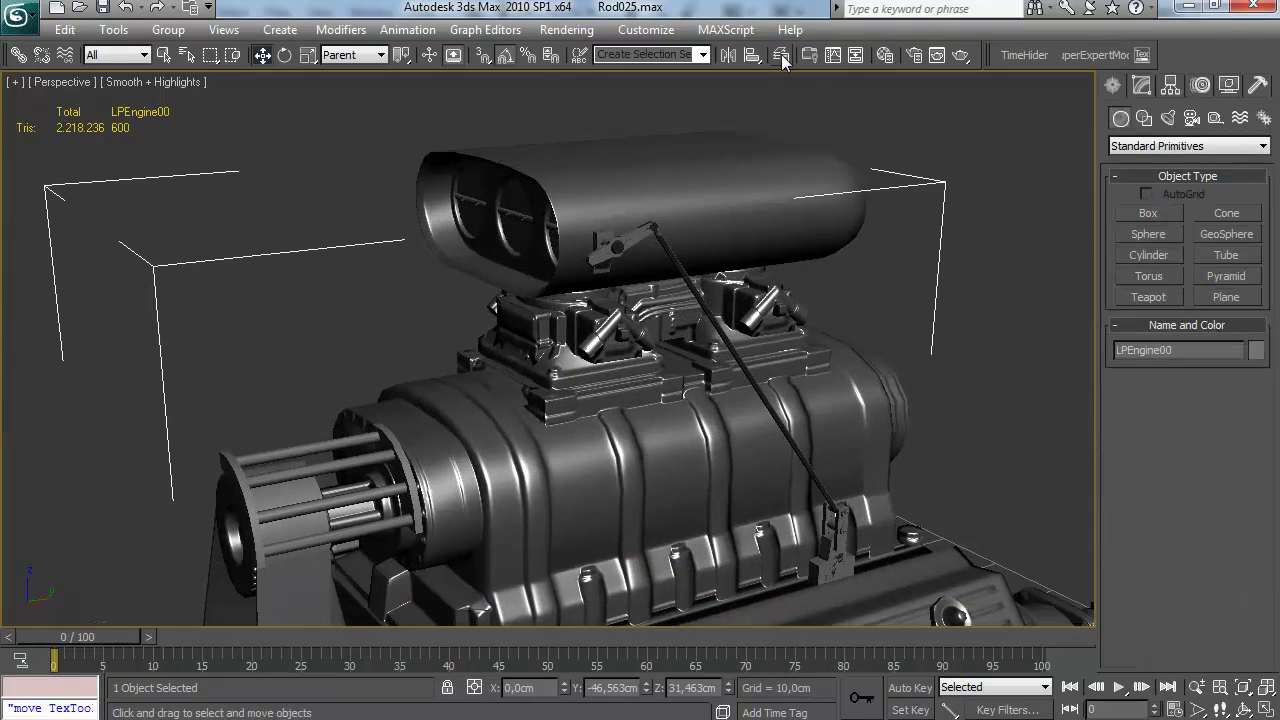
{"action": "left_click", "coordinate": [782, 56]}
{"action": "left_click", "coordinate": [766, 197]}
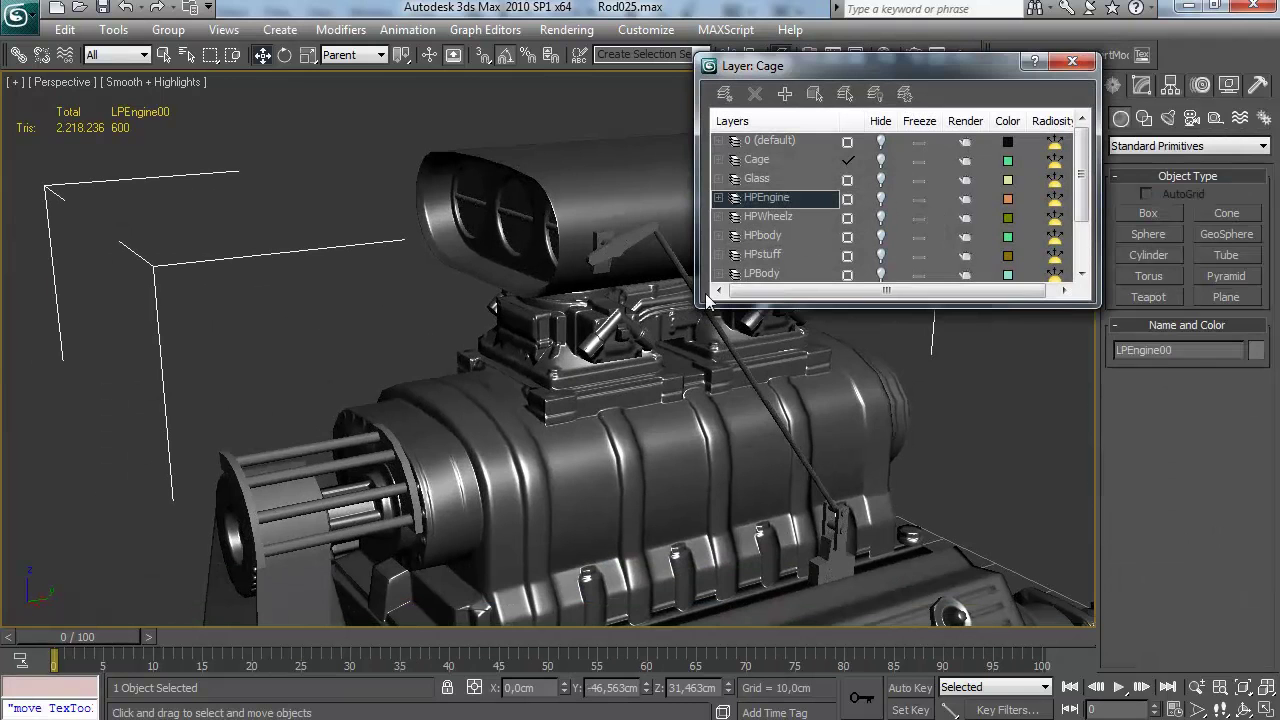
{"action": "right_click", "coordinate": [659, 366]}
{"action": "left_click", "coordinate": [790, 328]}
{"action": "left_click", "coordinate": [879, 199]}
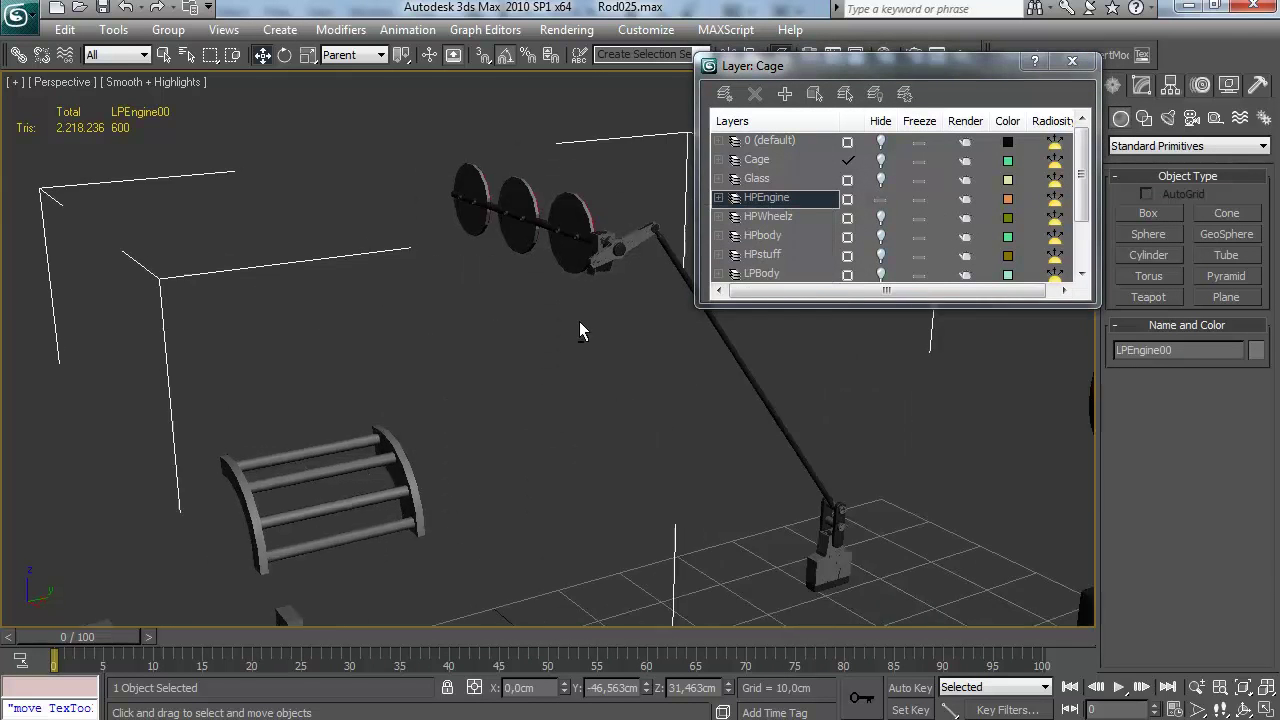
{"action": "middle_click_drag", "start_coordinate": [579, 321], "coordinate": [600, 305], "text": "alt"}
{"action": "left_click", "coordinate": [1072, 62]}
Show edged faces in the viewport and clear the selection near the throttle linkage
{"action": "middle_click_drag", "start_coordinate": [705, 285], "coordinate": [640, 332]}
{"action": "scroll", "coordinate": [630, 366], "scroll_direction": "up", "scroll_amount": 3}
{"action": "left_click", "coordinate": [630, 366]}
{"action": "scroll", "coordinate": [647, 359], "scroll_direction": "up", "scroll_amount": 2}
{"action": "left_click", "coordinate": [606, 363]}
{"action": "left_click", "coordinate": [625, 346]}
{"action": "key", "text": "F4"}
{"action": "left_click", "coordinate": [637, 299]}
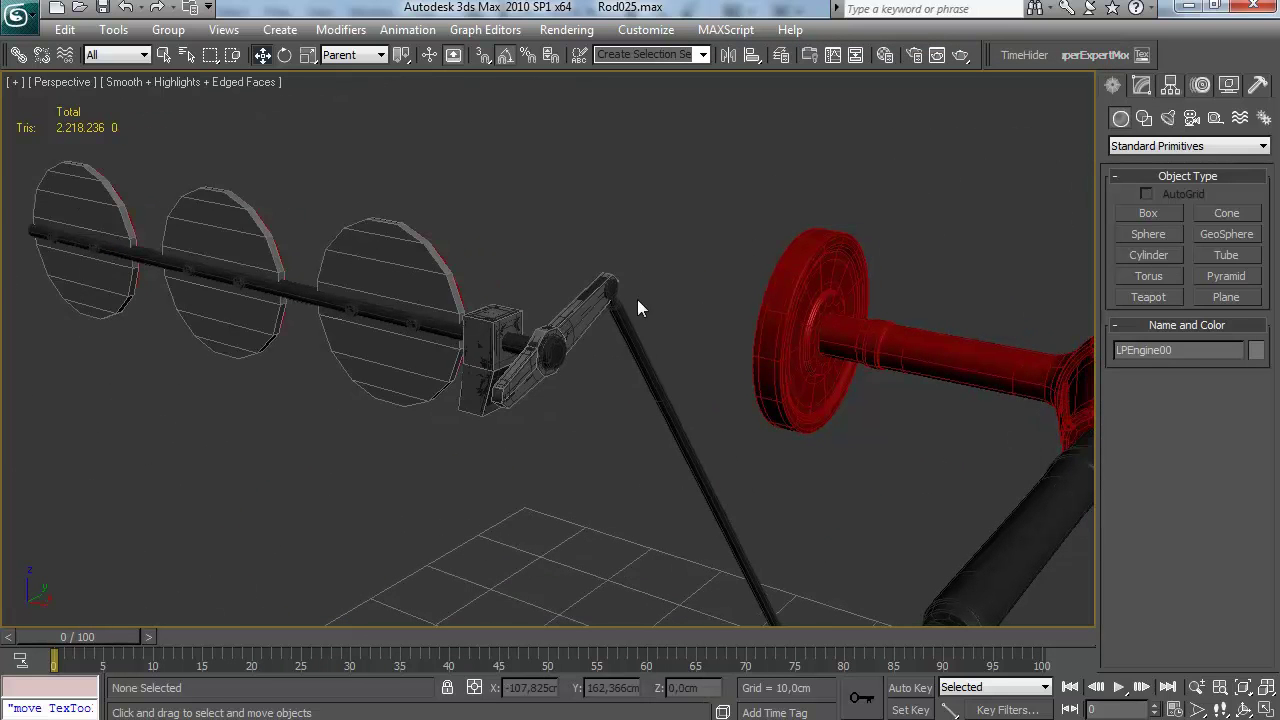
Detach the lever, upper bracket, lower mounting block and clevis pin elements from Cylinder44 as HPBlowerControls1
{"action": "left_click", "coordinate": [618, 307]}
{"action": "left_click", "coordinate": [1141, 86]}
{"action": "left_click", "coordinate": [1159, 260]}
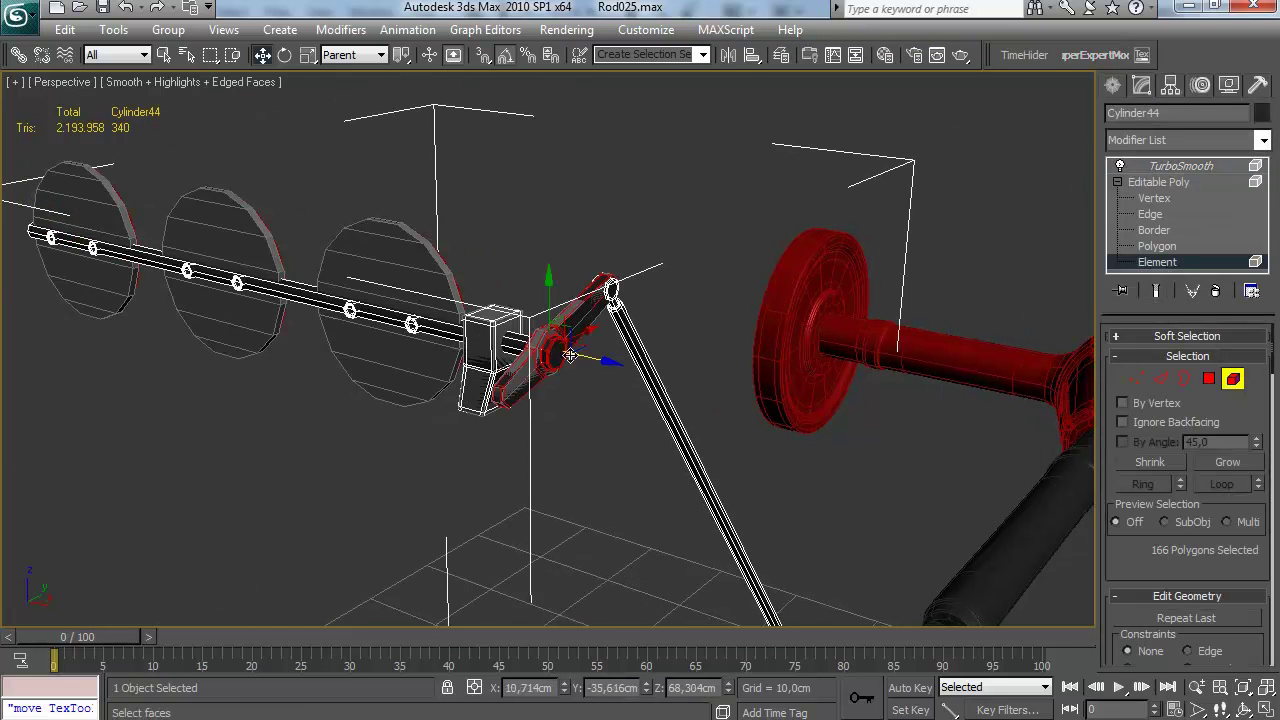
{"action": "left_click", "coordinate": [484, 408], "text": "ctrl"}
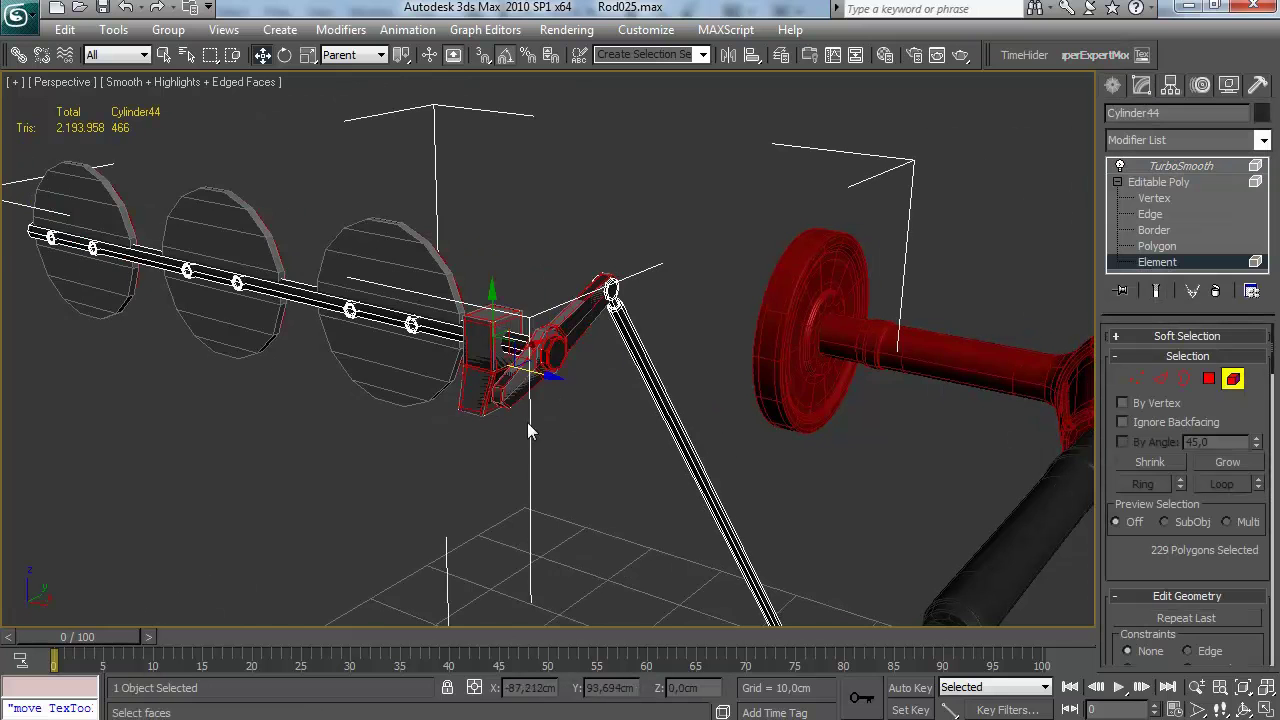
{"action": "middle_click_drag", "start_coordinate": [545, 423], "coordinate": [450, 223]}
{"action": "middle_click_drag", "start_coordinate": [780, 515], "coordinate": [615, 281]}
{"action": "scroll", "coordinate": [605, 335], "scroll_direction": "up", "scroll_amount": 2}
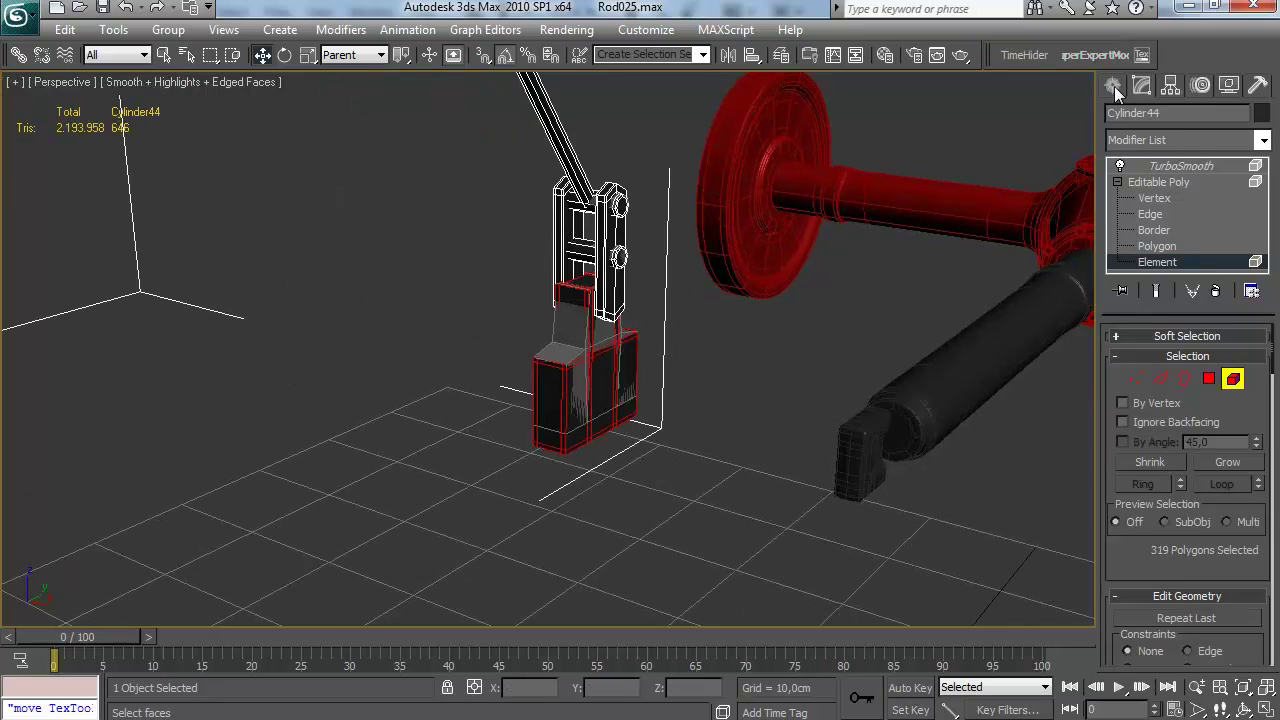
{"action": "key", "text": "ctrl+s"}
{"action": "middle_click_drag", "start_coordinate": [622, 254], "coordinate": [600, 366]}
{"action": "scroll", "coordinate": [600, 366], "scroll_direction": "up", "scroll_amount": 2}
{"action": "left_click", "coordinate": [573, 366], "text": "ctrl"}
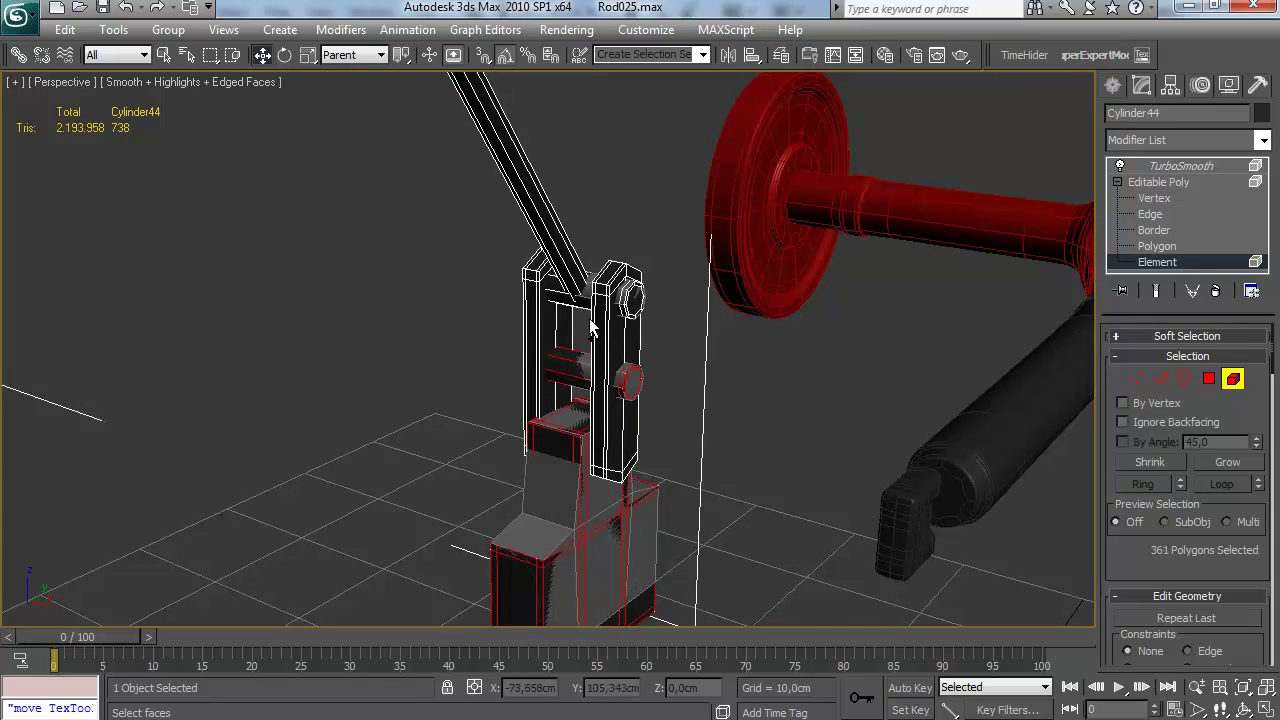
{"action": "left_click", "coordinate": [630, 295], "text": "ctrl"}
{"action": "scroll", "coordinate": [663, 320], "scroll_direction": "down", "scroll_amount": 5}
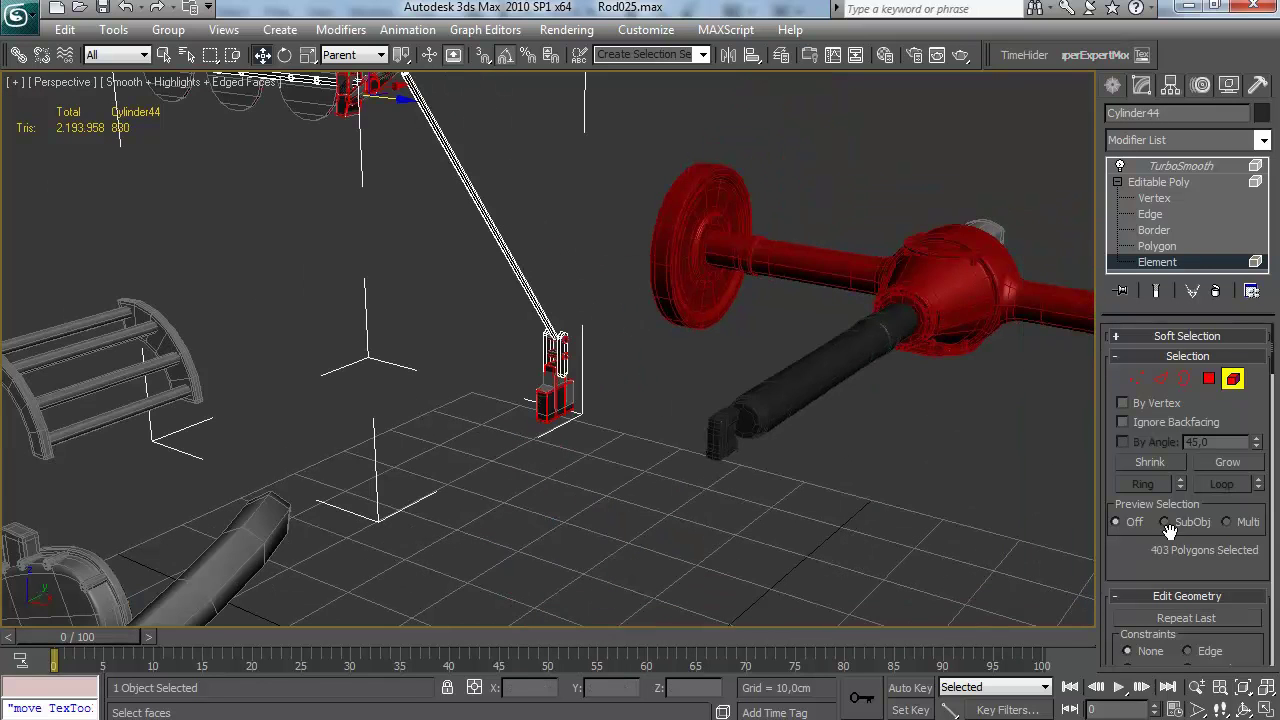
{"action": "left_click_drag", "start_coordinate": [1160, 535], "coordinate": [1146, 367]}
{"action": "left_click", "coordinate": [1225, 571]}
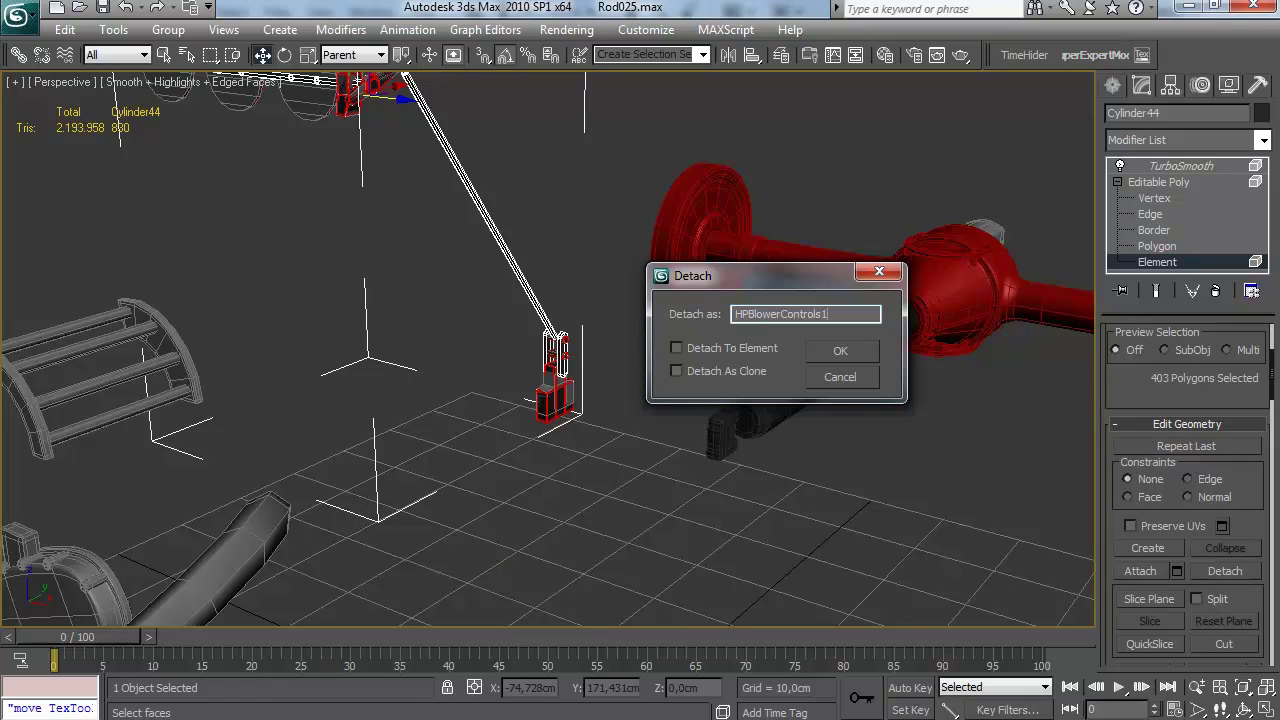
{"action": "key", "text": "Return"}
Rename the remaining Cylinder44 linkage object as HPBlowercontrols2
{"action": "middle_click_drag", "start_coordinate": [630, 322], "coordinate": [736, 460]}
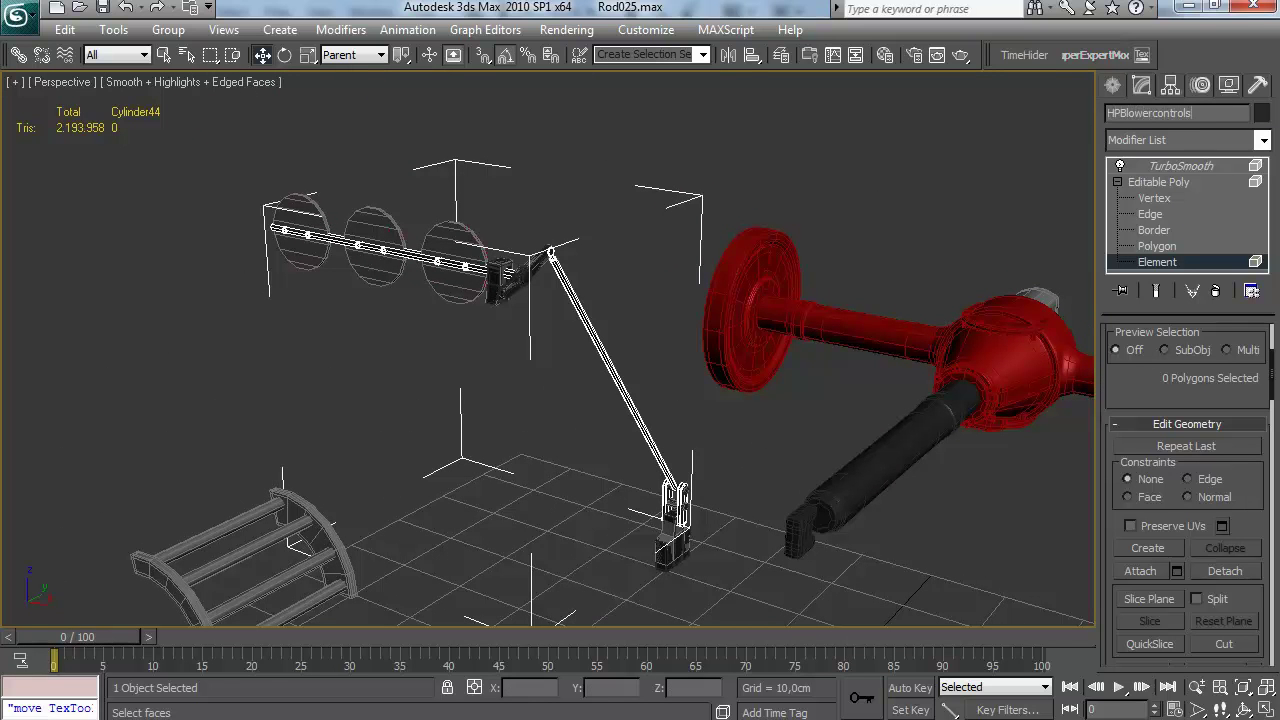
{"action": "scroll", "coordinate": [636, 297], "scroll_direction": "up", "scroll_amount": 10}
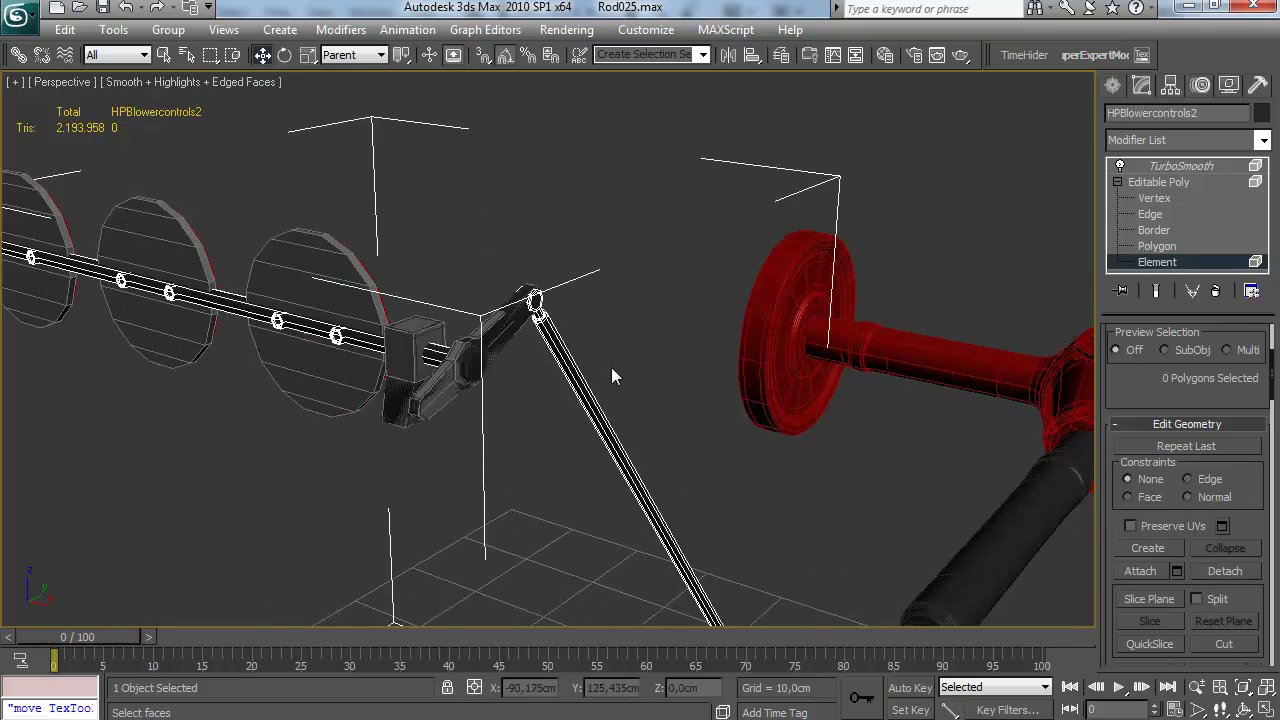
{"action": "scroll", "coordinate": [1223, 489], "scroll_direction": "down", "scroll_amount": 3}
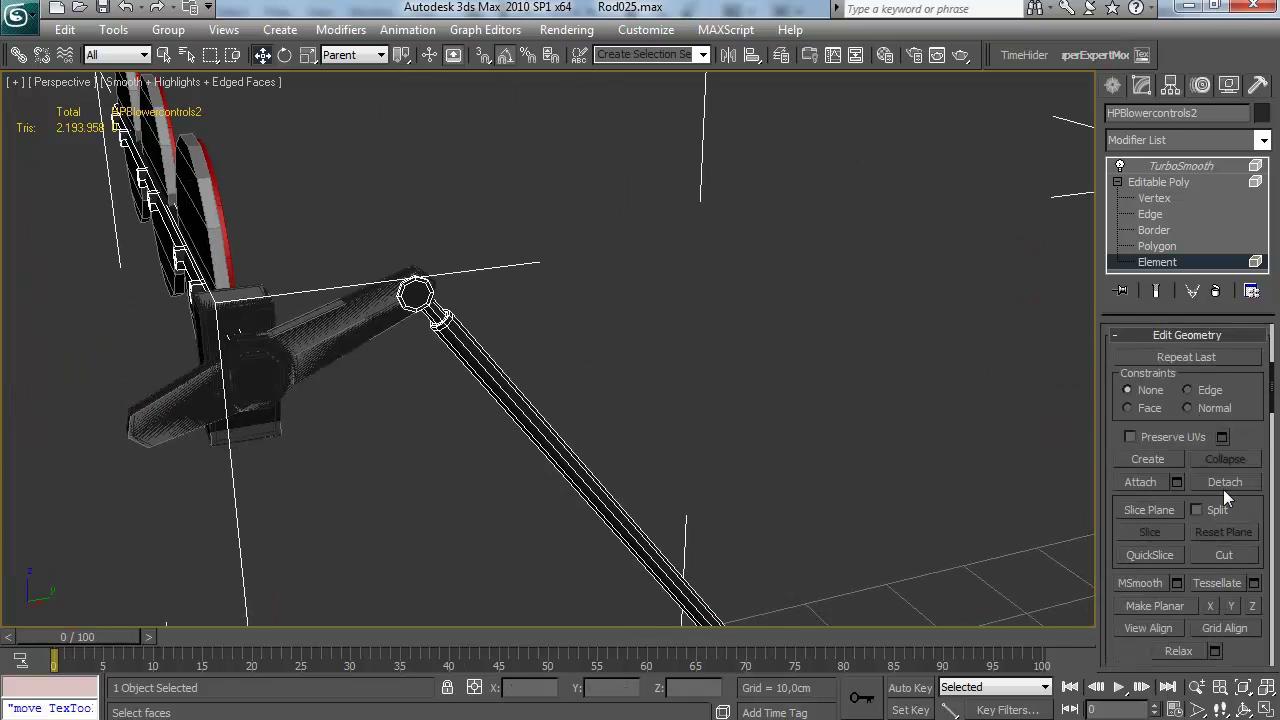
Detach the selected round joint element at the rod end from HPBlowercontrols2 as Object04
{"action": "left_click", "coordinate": [1228, 483]}
{"action": "left_click", "coordinate": [838, 351]}
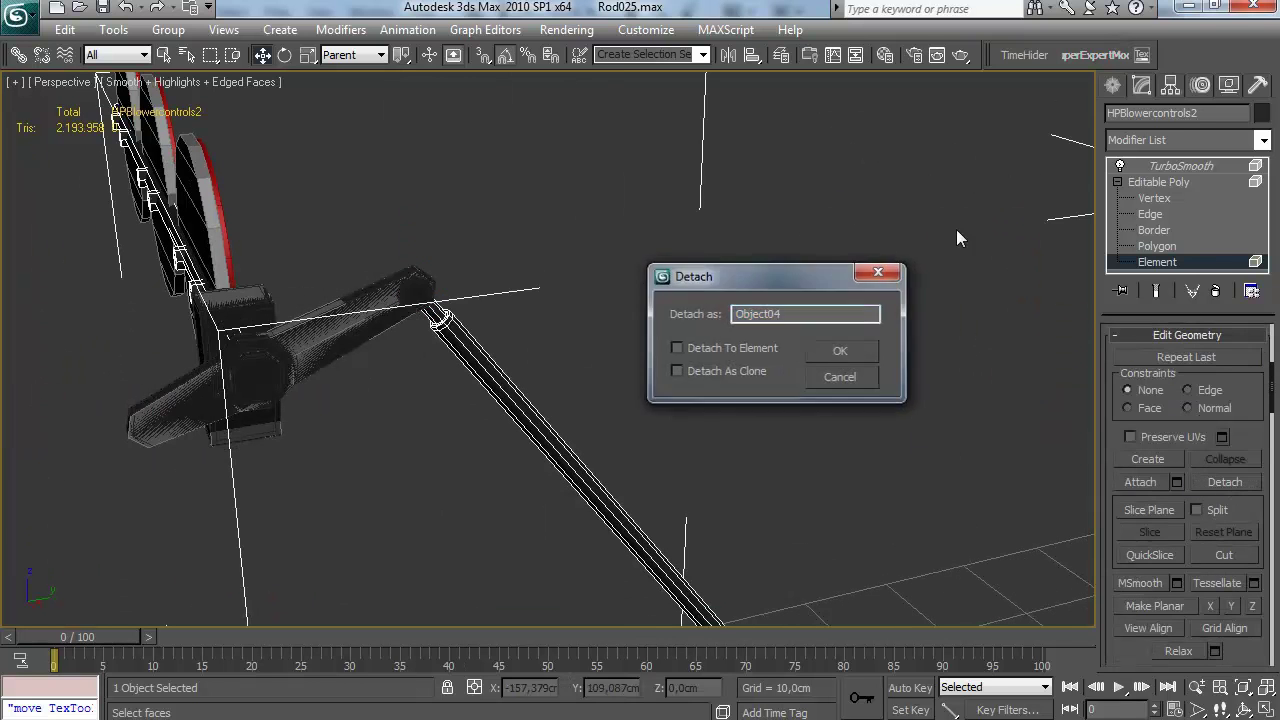
{"action": "left_click", "coordinate": [1113, 86]}
Attach the detached rod-end joint to the HPBlowerControls1 lever object
{"action": "left_click", "coordinate": [316, 314]}
{"action": "left_click", "coordinate": [1142, 87]}
{"action": "middle_click_drag", "start_coordinate": [548, 346], "coordinate": [510, 336], "text": "alt"}
{"action": "left_click", "coordinate": [468, 230]}
{"action": "scroll", "coordinate": [489, 294], "scroll_direction": "up", "scroll_amount": 4}
{"action": "middle_click_drag", "start_coordinate": [489, 294], "coordinate": [545, 442]}
{"action": "middle_click_drag", "start_coordinate": [612, 402], "coordinate": [802, 298], "text": "alt"}
{"action": "left_click_drag", "start_coordinate": [1149, 566], "coordinate": [1147, 516]}
{"action": "scroll", "coordinate": [1147, 515], "scroll_direction": "down", "scroll_amount": 3}
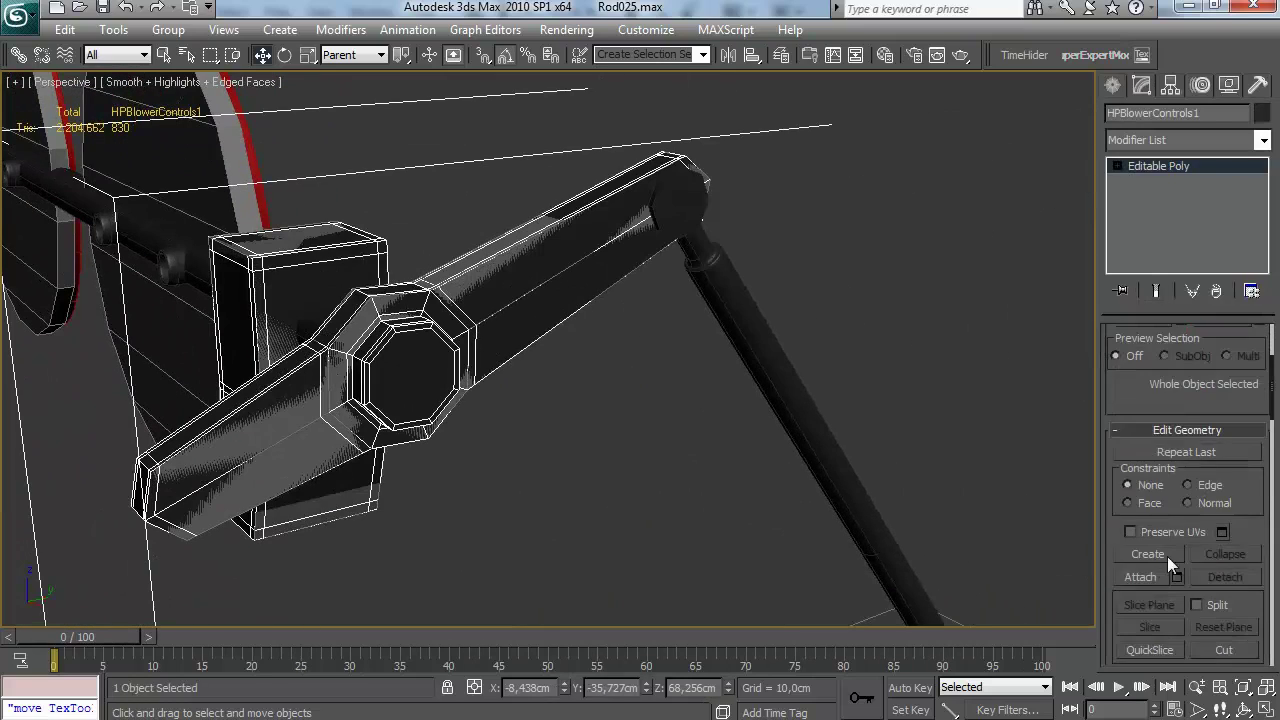
{"action": "left_click", "coordinate": [699, 205]}
{"action": "right_click", "coordinate": [802, 237]}
{"action": "left_click", "coordinate": [802, 237]}
{"action": "left_click", "coordinate": [680, 219]}
Paste the copied modifier onto HPBlowerControls1 and clear the selection
{"action": "right_click", "coordinate": [1172, 164]}
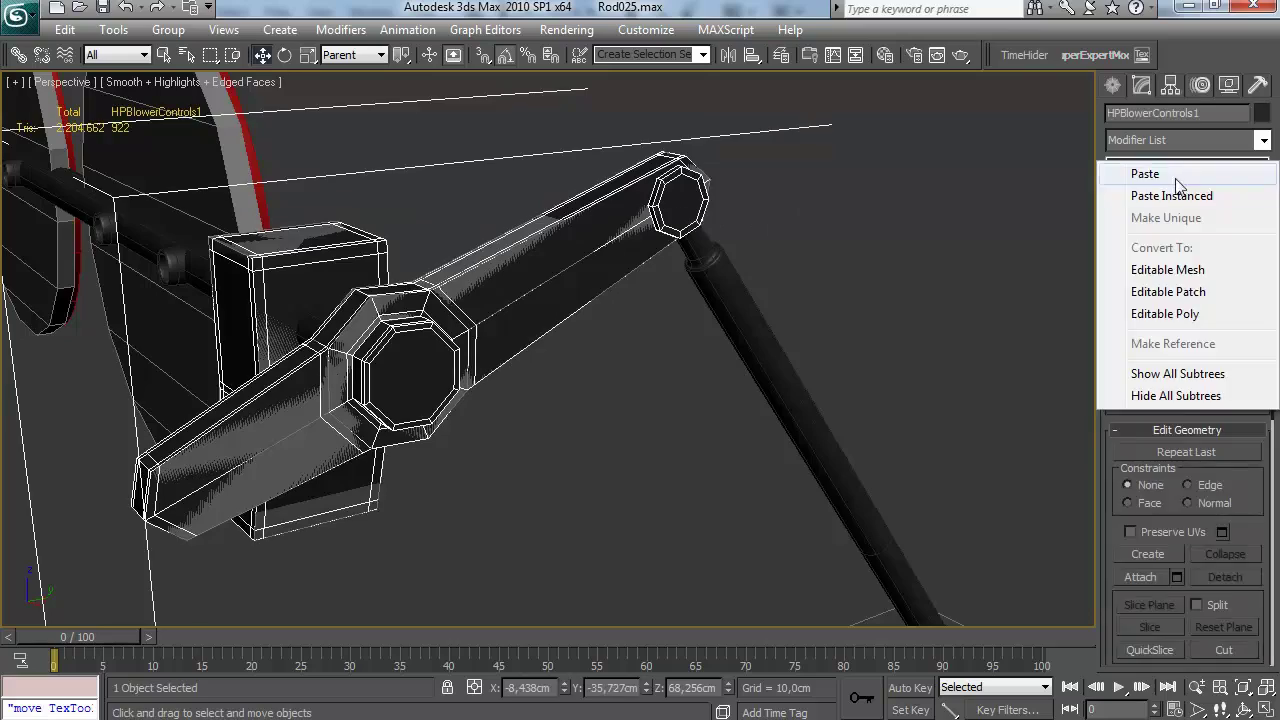
{"action": "left_click", "coordinate": [1177, 179]}
{"action": "left_click", "coordinate": [848, 284]}
Set up Render To Texture for LPEngine00 with projection mapping enabled and HPBlowerControls1 as the projection target
{"action": "scroll", "coordinate": [640, 284], "scroll_direction": "down", "scroll_amount": 5}
{"action": "middle_click_drag", "start_coordinate": [632, 283], "coordinate": [520, 338], "text": "alt"}
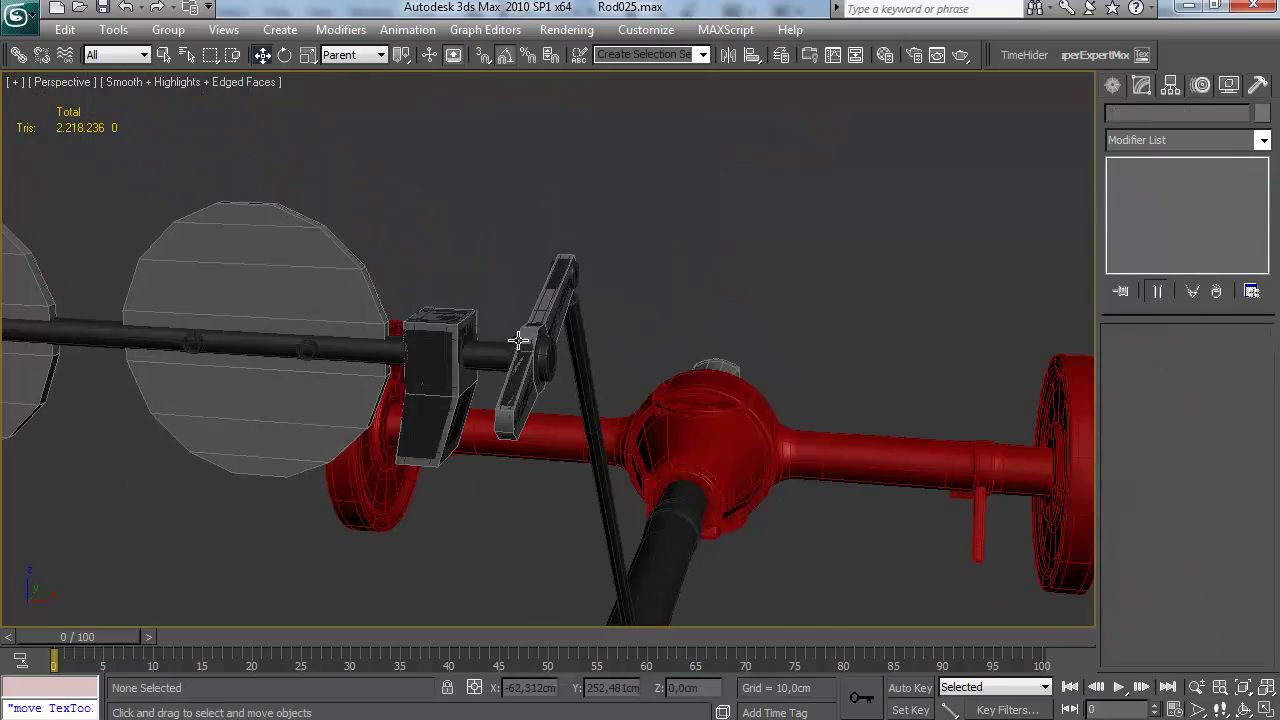
{"action": "left_click", "coordinate": [522, 338]}
{"action": "scroll", "coordinate": [555, 343], "scroll_direction": "down", "scroll_amount": 5}
{"action": "middle_click_drag", "start_coordinate": [591, 355], "coordinate": [455, 480], "text": "alt"}
{"action": "middle_click_drag", "start_coordinate": [455, 480], "coordinate": [676, 238]}
{"action": "scroll", "coordinate": [676, 238], "scroll_direction": "up", "scroll_amount": 4}
{"action": "middle_click_drag", "start_coordinate": [654, 282], "coordinate": [657, 340], "text": "alt"}
{"action": "key", "text": "0"}
{"action": "left_click", "coordinate": [224, 371]}
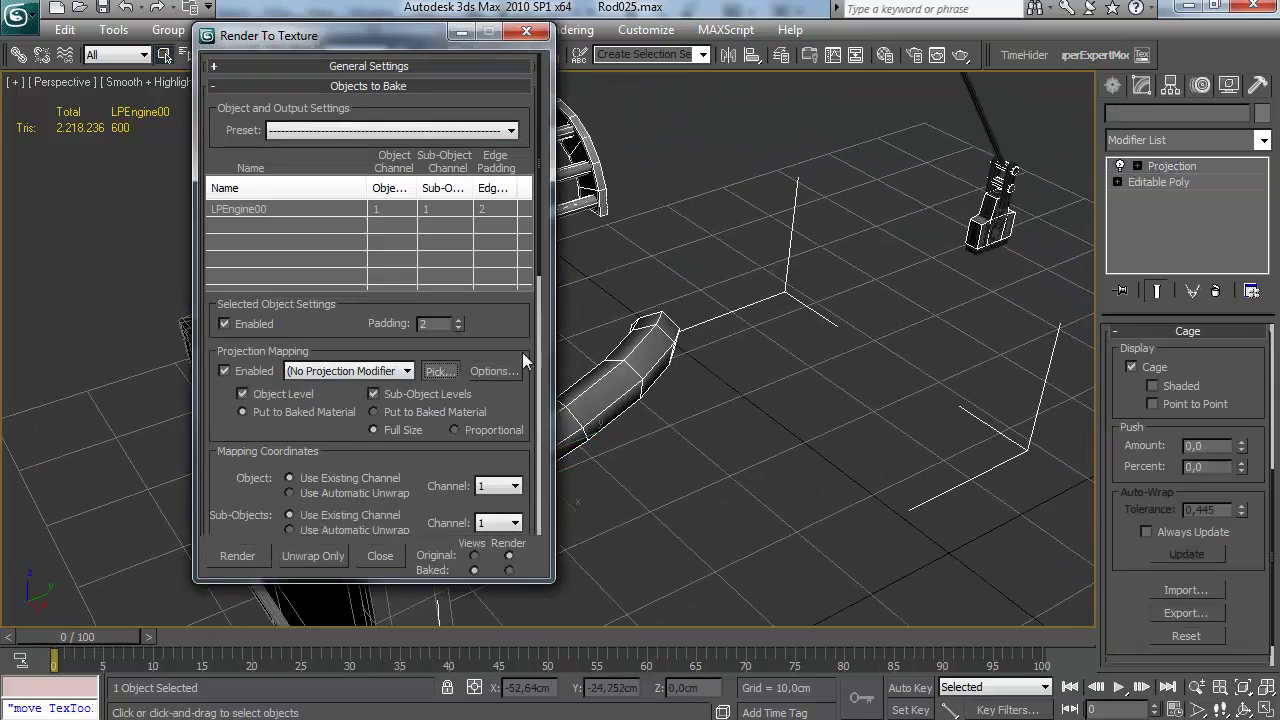
{"action": "left_click", "coordinate": [439, 371]}
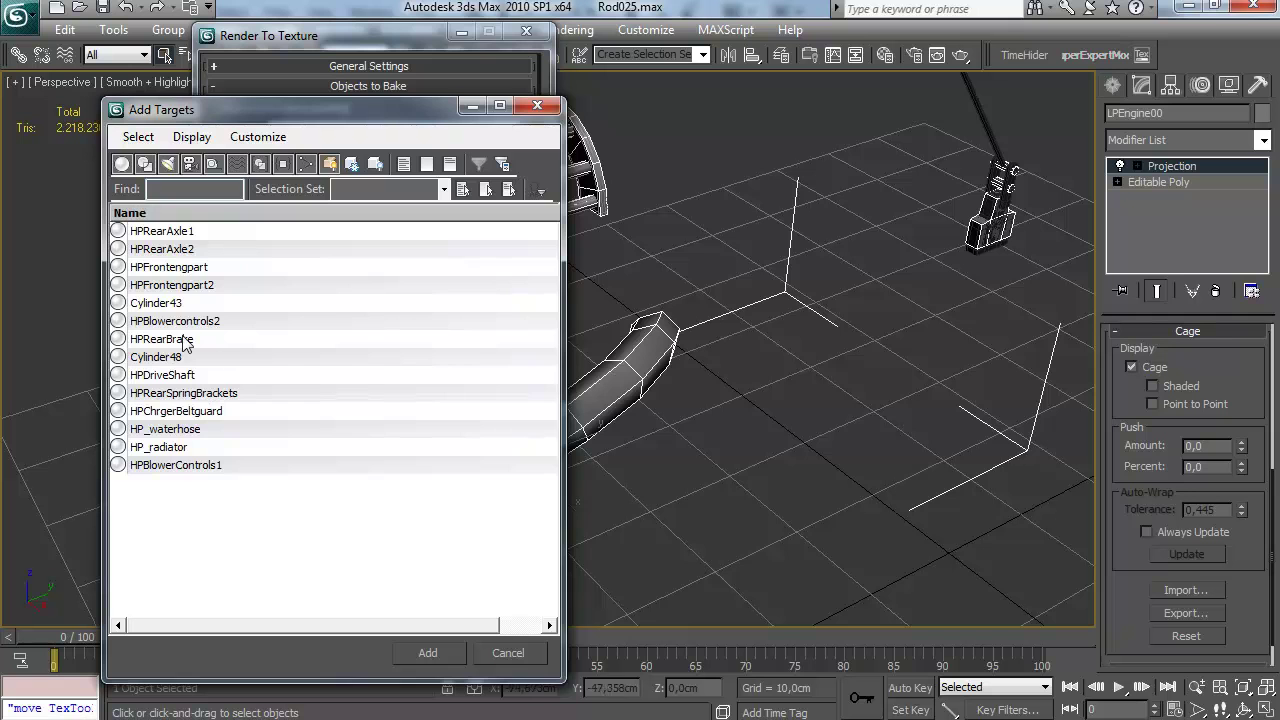
{"action": "double_click", "coordinate": [208, 466]}
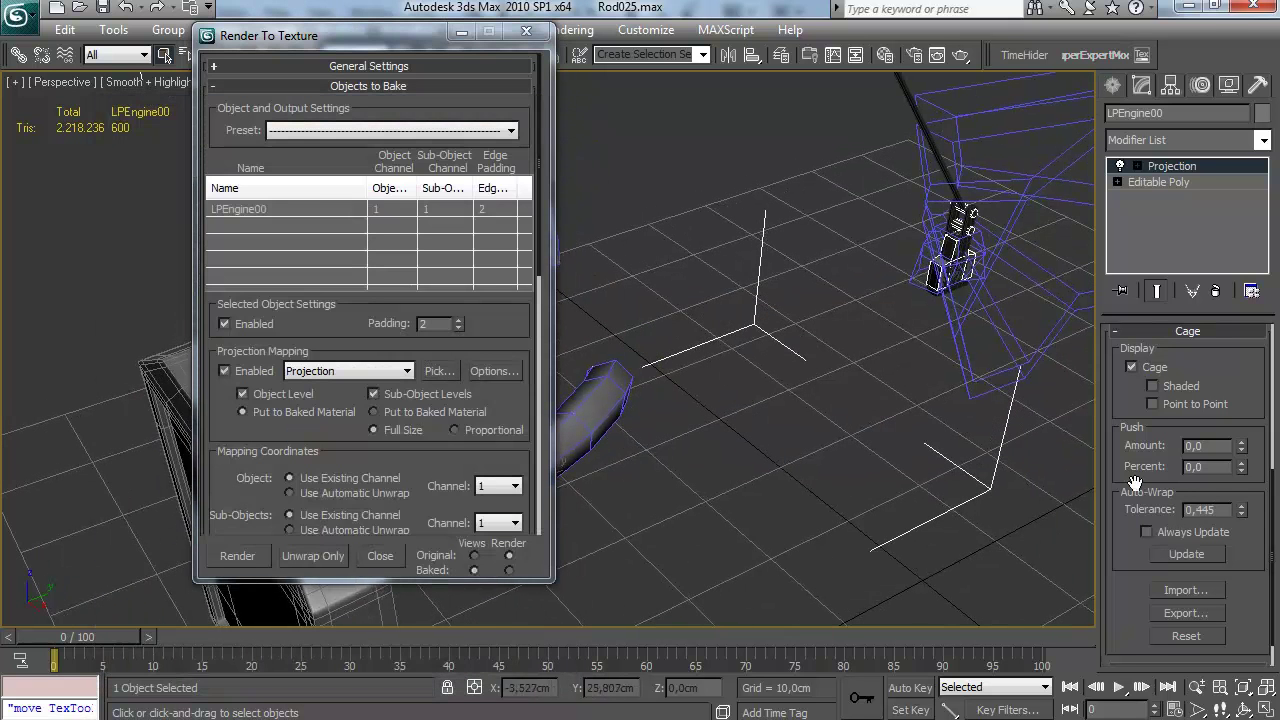
Add a NormalsMap element to the texture bake output of LPEngine00
{"action": "scroll", "coordinate": [365, 386], "scroll_direction": "down", "scroll_amount": 17}
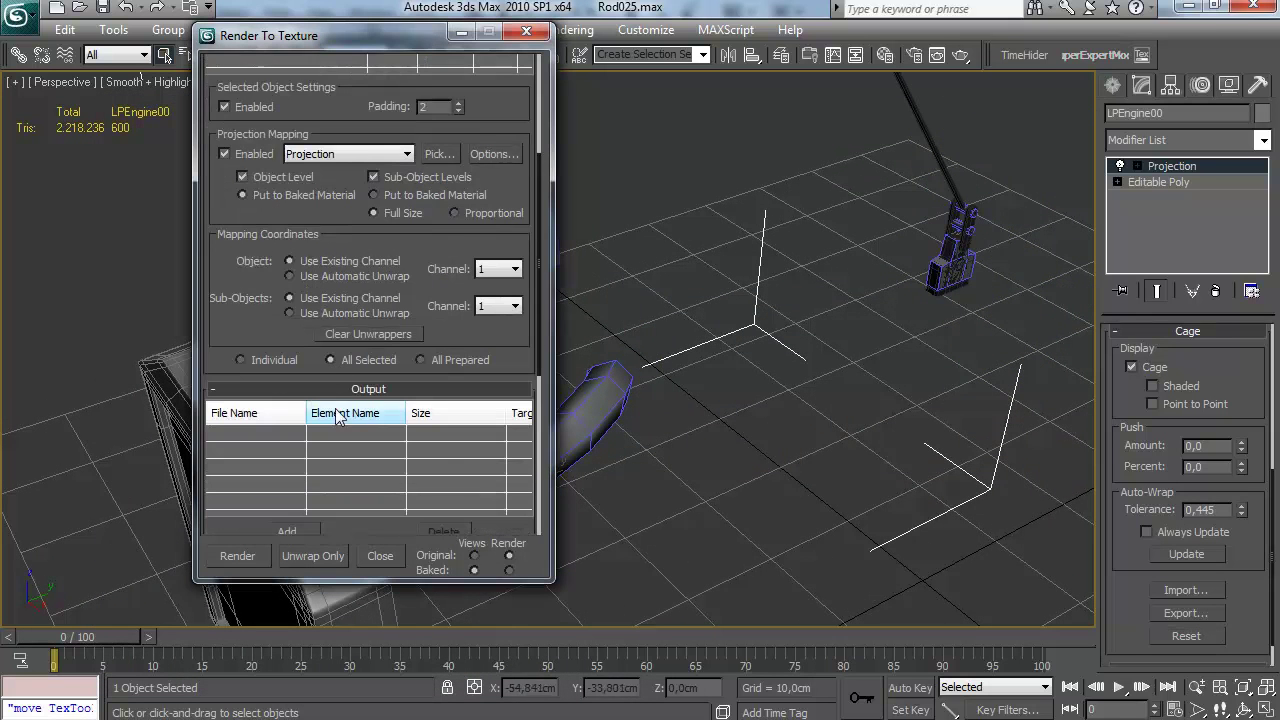
{"action": "left_click", "coordinate": [306, 445]}
{"action": "double_click", "coordinate": [598, 349]}
{"action": "scroll", "coordinate": [497, 408], "scroll_direction": "down", "scroll_amount": 1}
Save the normals map output as LPEngine00NormalsMap.tga in the Brutal Ride img folder and set its size to 2048x2048
{"action": "left_click", "coordinate": [516, 493]}
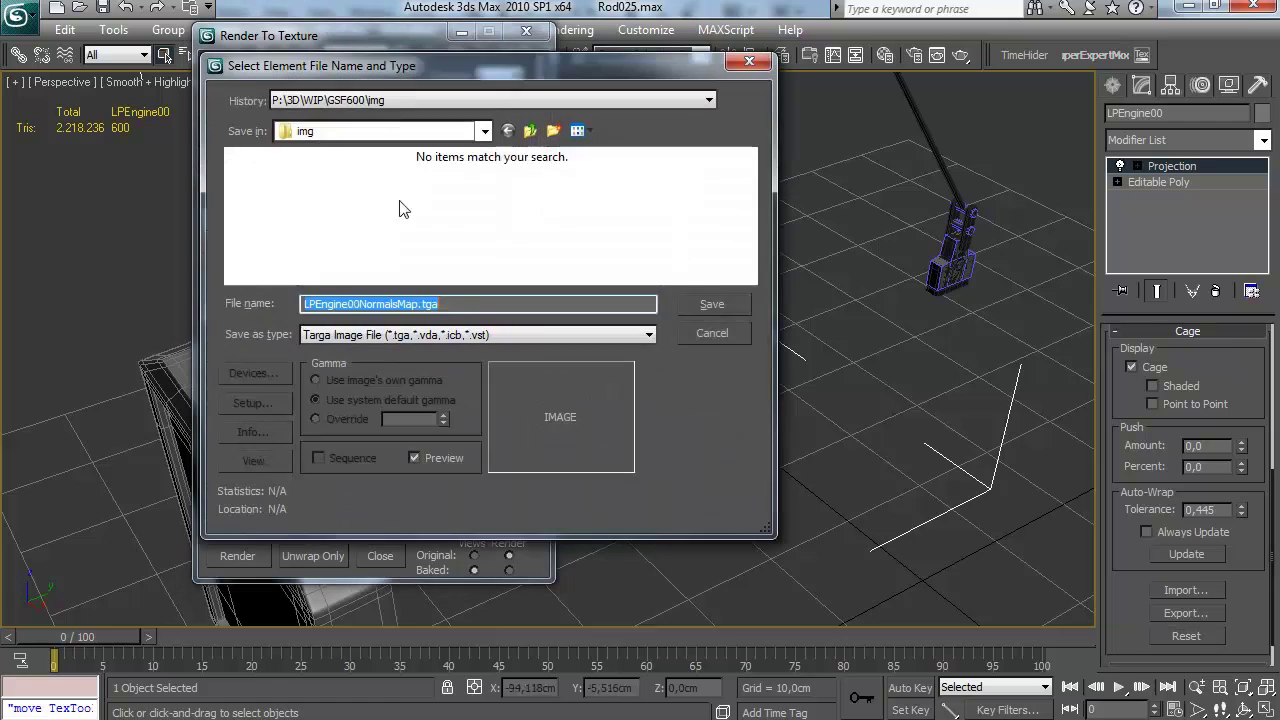
{"action": "left_click", "coordinate": [480, 100]}
{"action": "left_click", "coordinate": [483, 133]}
{"action": "left_click", "coordinate": [718, 303]}
{"action": "left_click", "coordinate": [651, 412]}
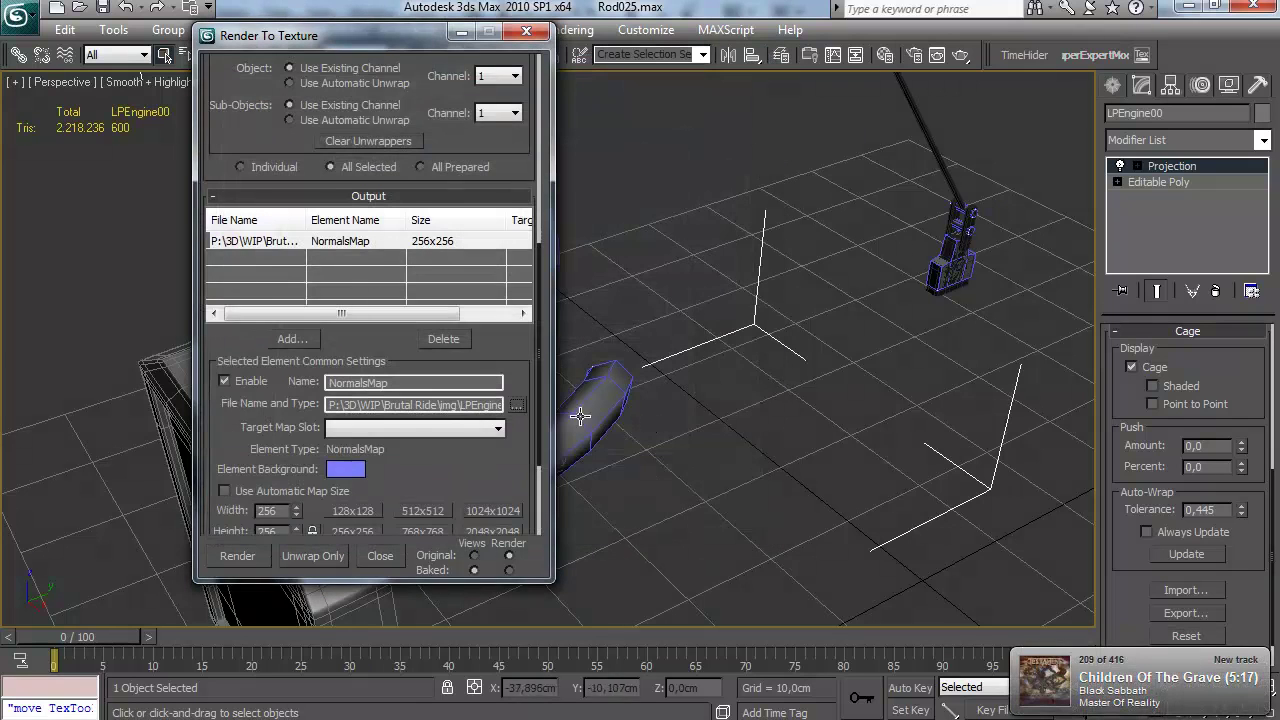
{"action": "scroll", "coordinate": [498, 392], "scroll_direction": "down", "scroll_amount": 3}
{"action": "left_click", "coordinate": [462, 32]}
{"action": "middle_click_drag", "start_coordinate": [601, 258], "coordinate": [629, 282]}
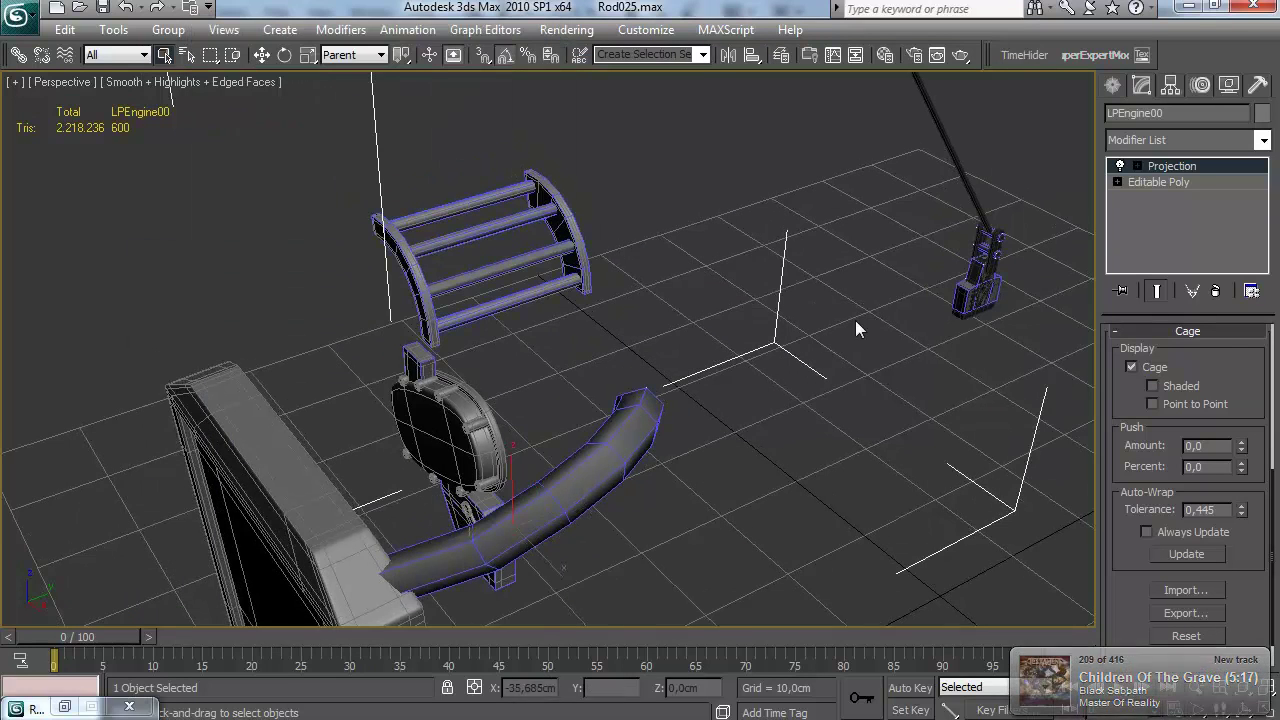
{"action": "left_click_drag", "start_coordinate": [1210, 368], "coordinate": [1217, 485]}
{"action": "left_click", "coordinate": [1148, 429]}
{"action": "middle_click_drag", "start_coordinate": [905, 380], "coordinate": [809, 451]}
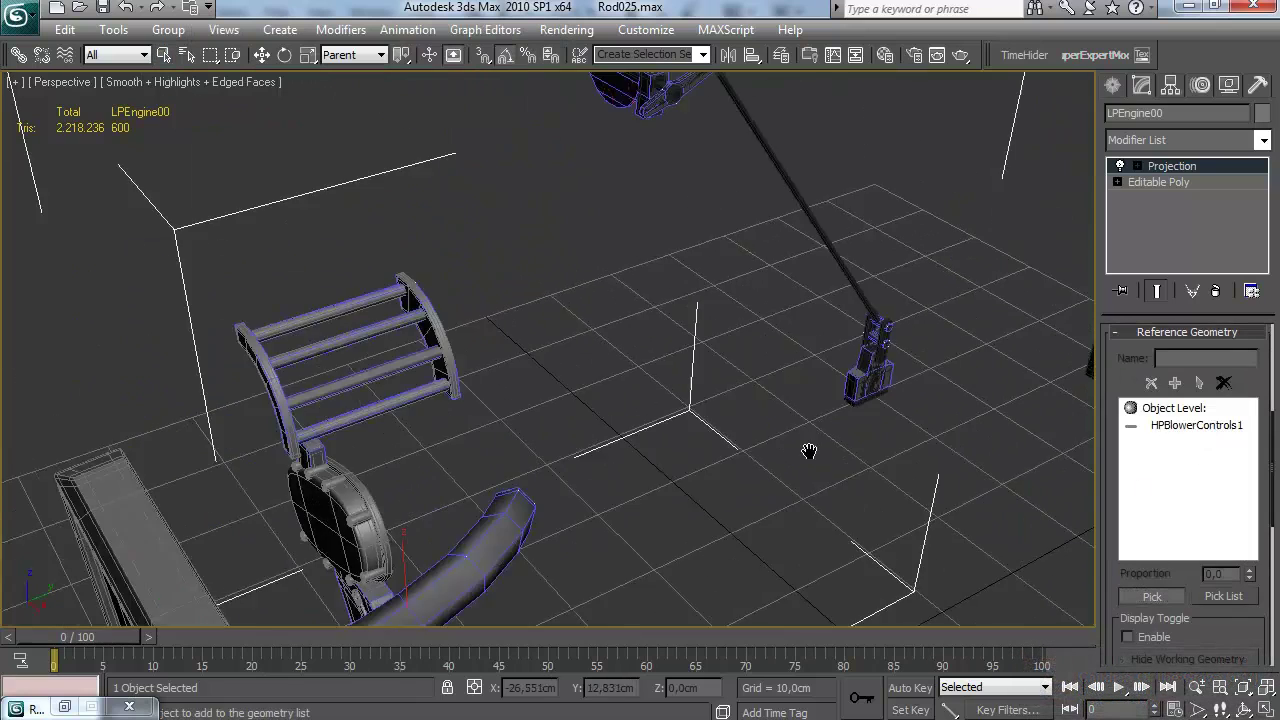
{"action": "scroll", "coordinate": [640, 400], "scroll_direction": "up", "scroll_amount": 2}
{"action": "middle_click_drag", "start_coordinate": [540, 365], "coordinate": [716, 301]}
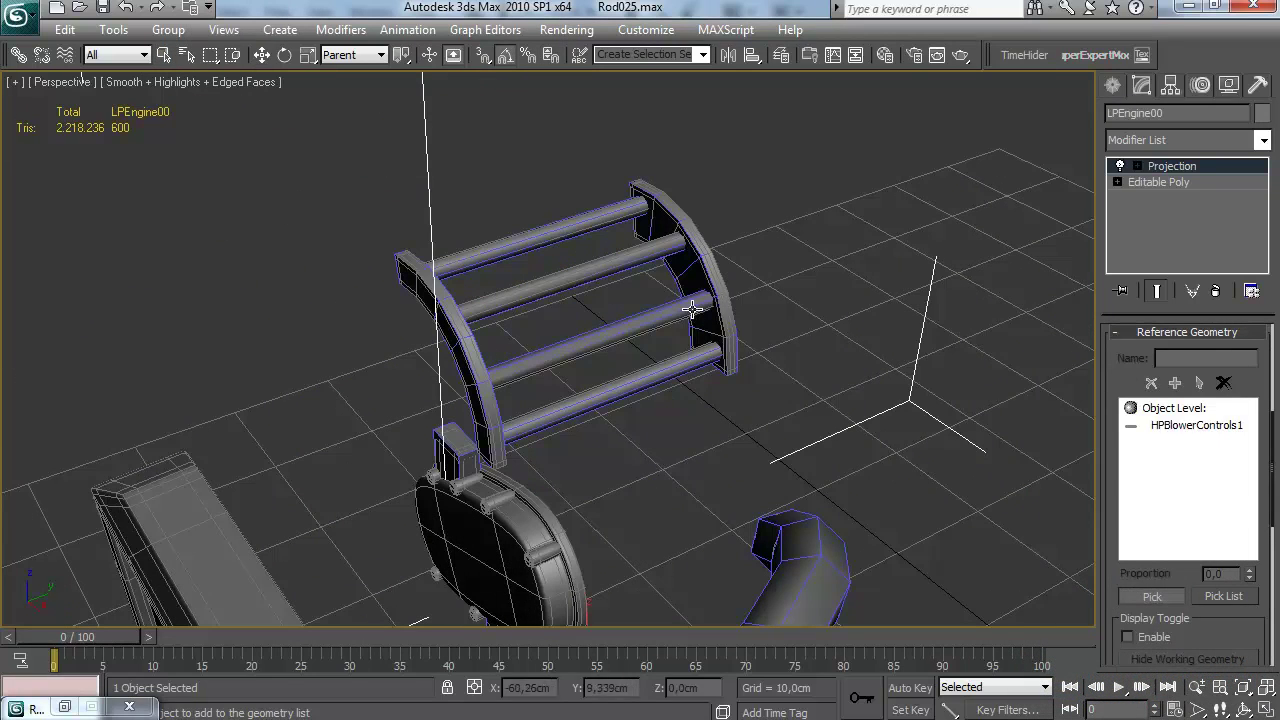
{"action": "middle_click_drag", "start_coordinate": [712, 325], "coordinate": [680, 327]}
{"action": "left_click", "coordinate": [1214, 428]}
{"action": "left_click", "coordinate": [963, 172]}
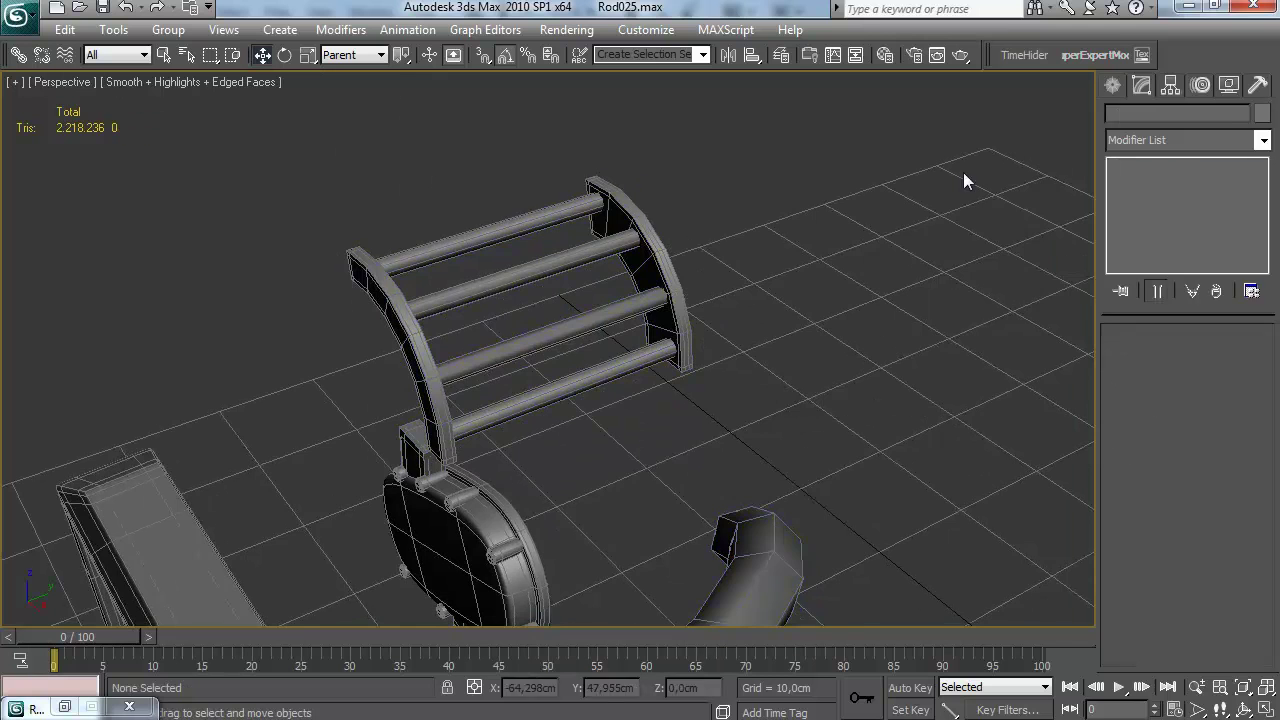
Add HPChrgerBeltguard and HPFrontengpart2 to the Projection reference geometry of LPEngine00
{"action": "left_click", "coordinate": [1113, 86]}
{"action": "scroll", "coordinate": [700, 235], "scroll_direction": "up", "scroll_amount": 3}
{"action": "left_click", "coordinate": [686, 218]}
{"action": "left_click", "coordinate": [686, 219]}
{"action": "left_click", "coordinate": [1141, 85]}
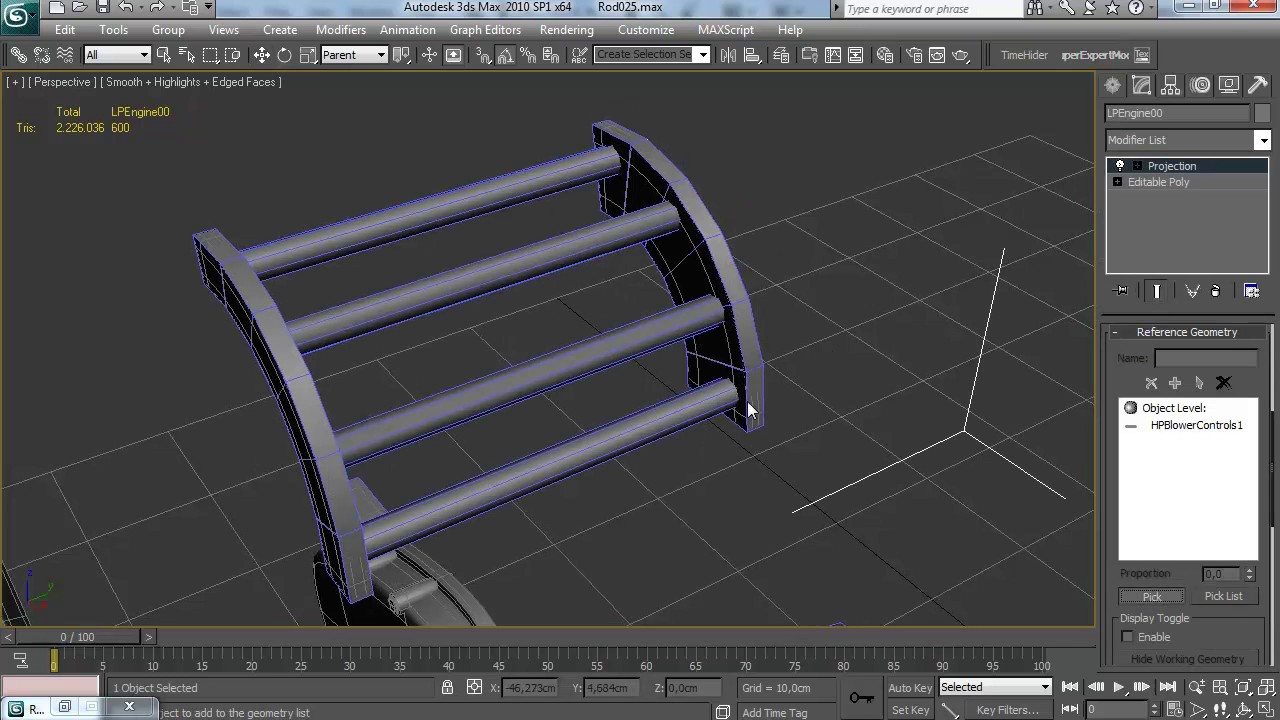
{"action": "middle_click_drag", "start_coordinate": [757, 416], "coordinate": [805, 50]}
{"action": "middle_click_drag", "start_coordinate": [675, 369], "coordinate": [608, 302], "text": "alt"}
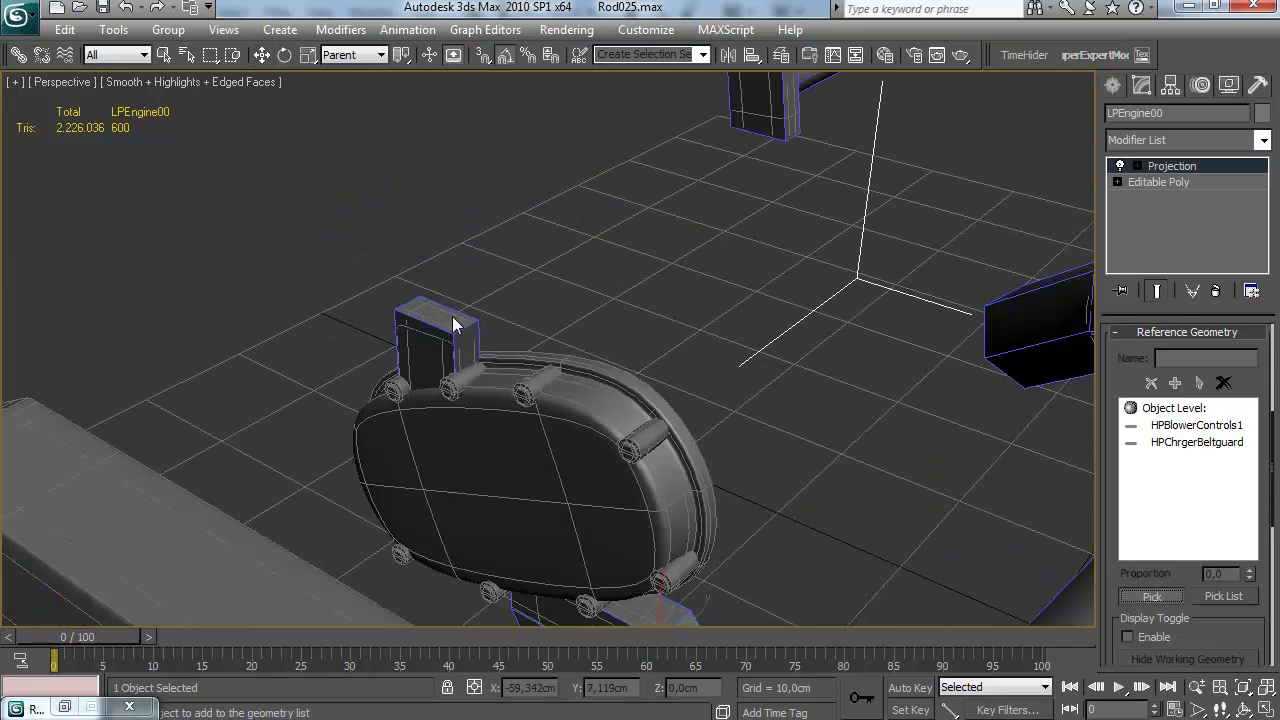
{"action": "middle_click_drag", "start_coordinate": [572, 470], "coordinate": [520, 248], "text": "alt"}
{"action": "left_click", "coordinate": [552, 494]}
{"action": "middle_click_drag", "start_coordinate": [552, 494], "coordinate": [606, 480], "text": "alt"}
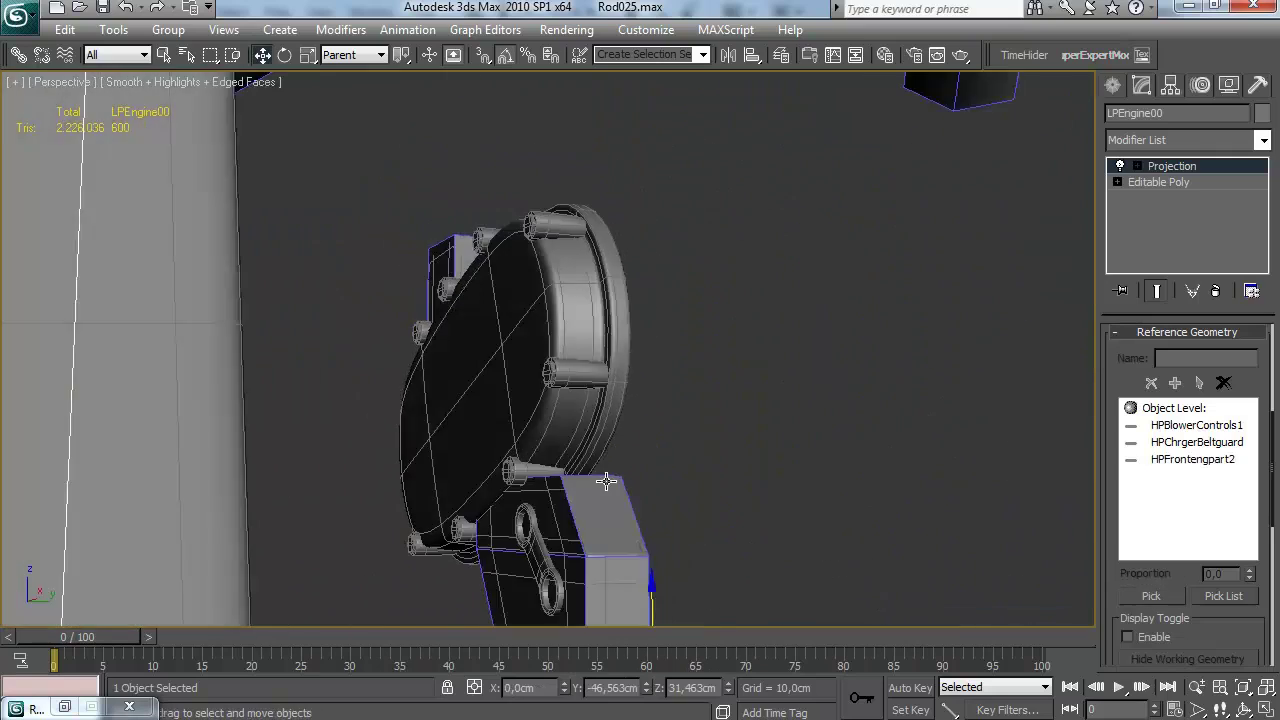
Add HP_waterhose and Cylinder43 to the Projection reference geometry of LPEngine00
{"action": "scroll", "coordinate": [606, 480], "scroll_direction": "down", "scroll_amount": 2}
{"action": "middle_click_drag", "start_coordinate": [640, 400], "coordinate": [846, 500]}
{"action": "scroll", "coordinate": [705, 388], "scroll_direction": "down", "scroll_amount": 6}
{"action": "scroll", "coordinate": [846, 500], "scroll_direction": "up", "scroll_amount": 3}
{"action": "middle_click_drag", "start_coordinate": [800, 330], "coordinate": [729, 364]}
{"action": "left_click", "coordinate": [803, 487]}
{"action": "scroll", "coordinate": [791, 425], "scroll_direction": "down", "scroll_amount": 5}
{"action": "scroll", "coordinate": [729, 364], "scroll_direction": "up", "scroll_amount": 3}
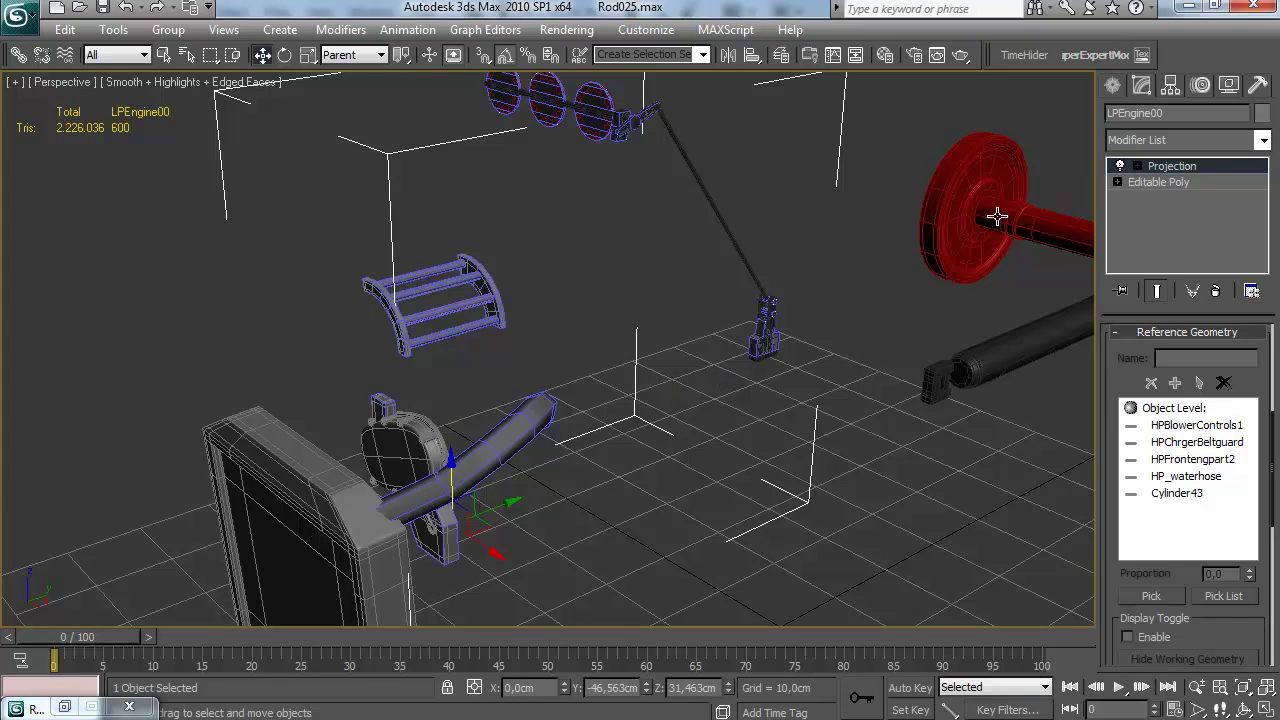
Show the projection cage shaded and push it slightly outward around the low-poly parts
{"action": "middle_click_drag", "start_coordinate": [695, 330], "coordinate": [718, 295]}
{"action": "scroll", "coordinate": [1113, 481], "scroll_direction": "down", "scroll_amount": 5}
{"action": "scroll", "coordinate": [1233, 520], "scroll_direction": "down", "scroll_amount": 1}
{"action": "left_click", "coordinate": [1180, 496]}
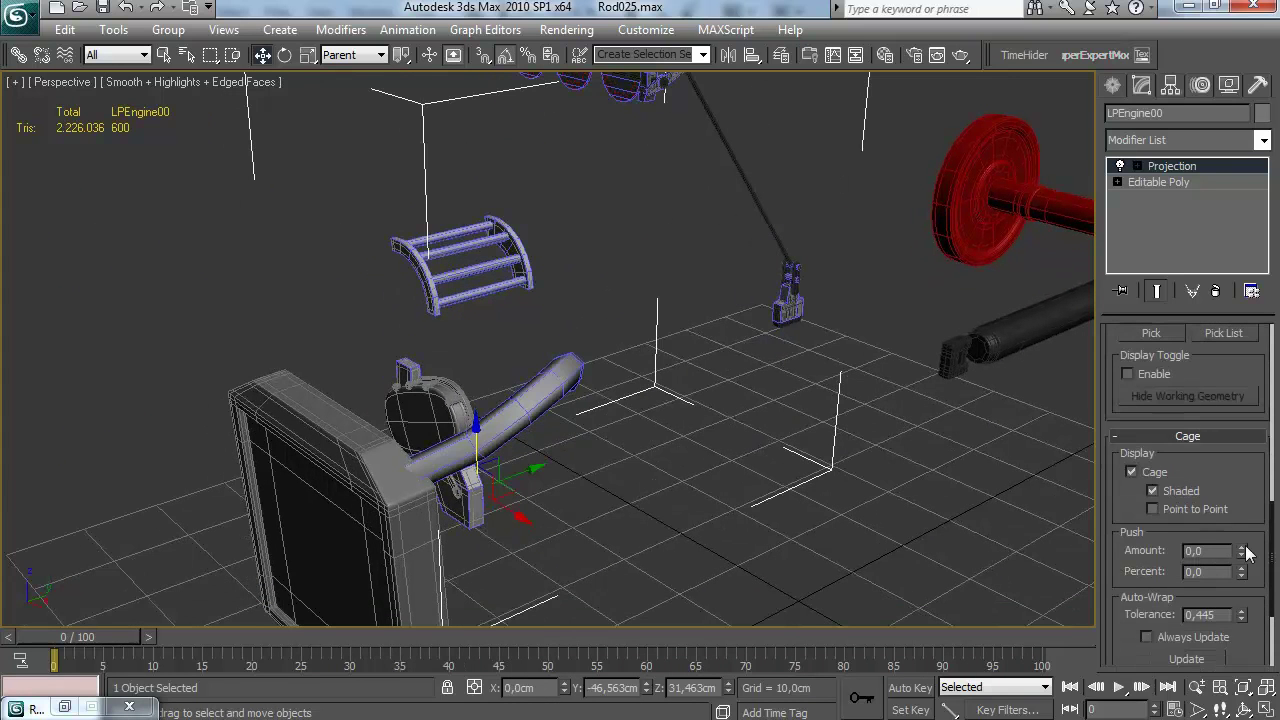
{"action": "left_click_drag", "start_coordinate": [1245, 534], "coordinate": [1245, 534]}
{"action": "middle_click_drag", "start_coordinate": [880, 383], "coordinate": [781, 241], "text": "alt"}
{"action": "scroll", "coordinate": [781, 241], "scroll_direction": "up", "scroll_amount": 7}
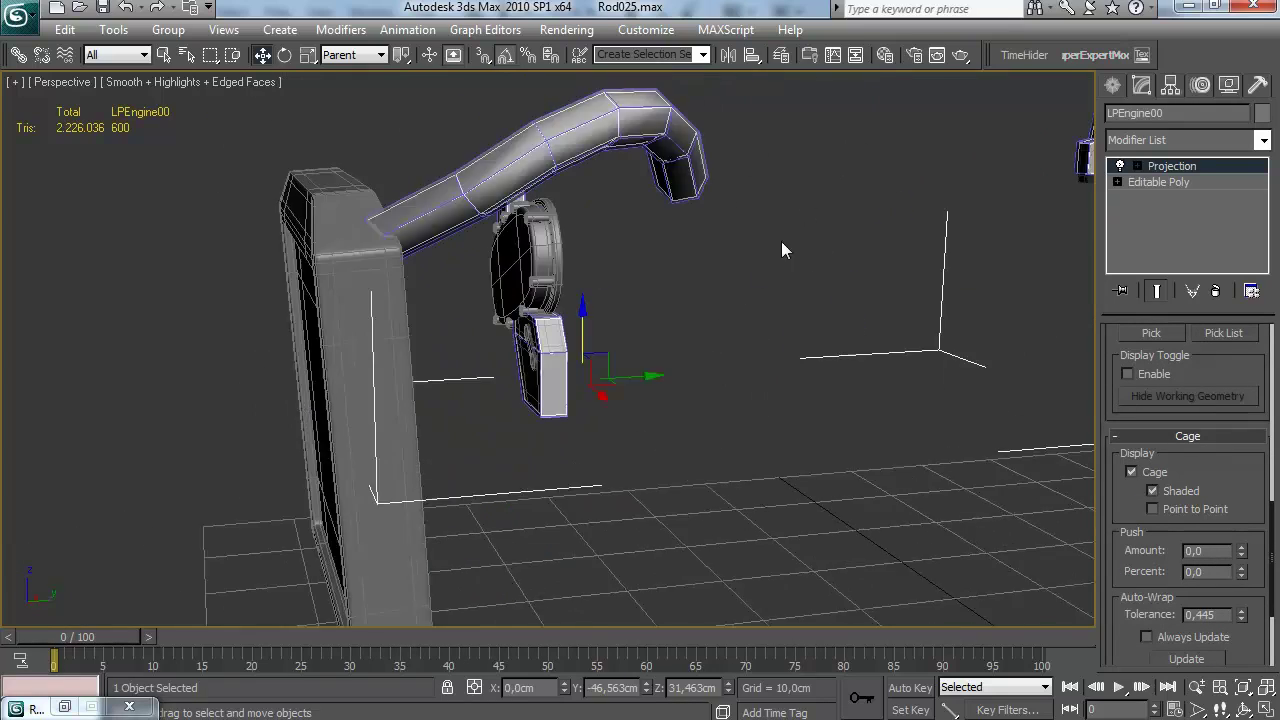
Edit the projection cage at vertex level and adjust the push around the two pins above the pedal block
{"action": "middle_click_drag", "start_coordinate": [585, 300], "coordinate": [719, 297]}
{"action": "scroll", "coordinate": [704, 286], "scroll_direction": "up", "scroll_amount": 2}
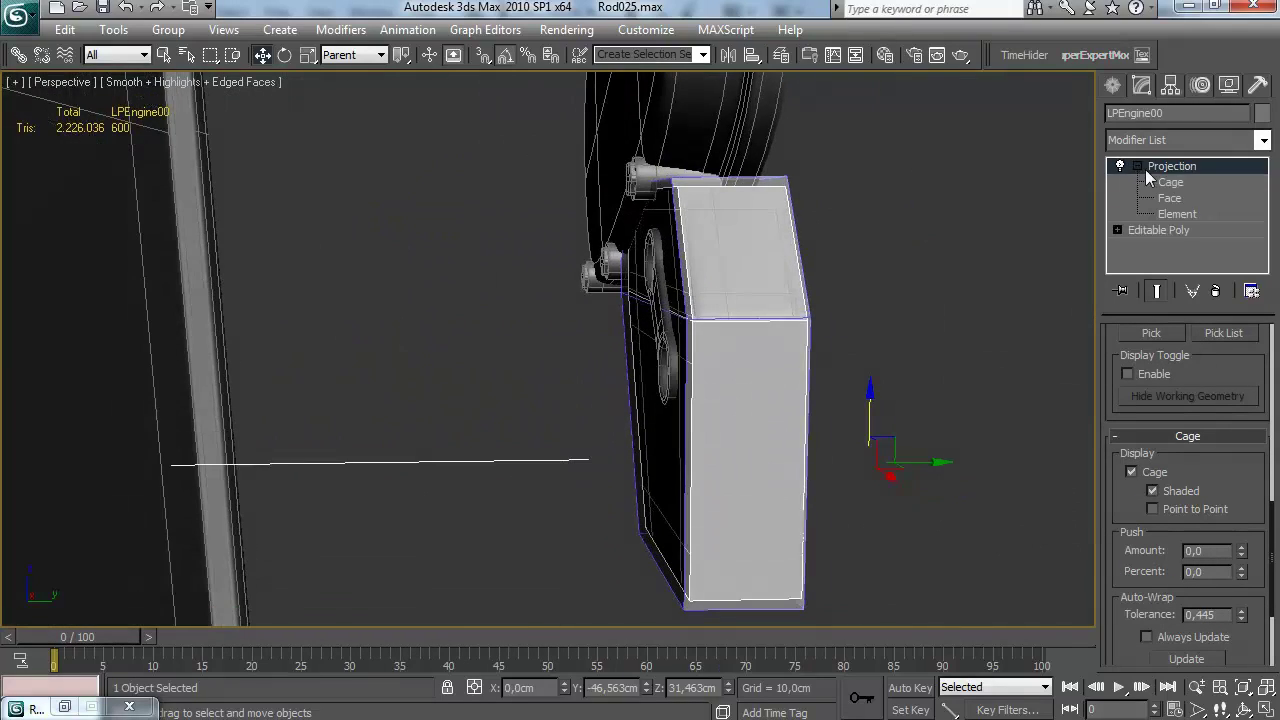
{"action": "middle_click_drag", "start_coordinate": [707, 398], "coordinate": [635, 560], "text": "alt"}
{"action": "middle_click_drag", "start_coordinate": [750, 175], "coordinate": [810, 410], "text": "alt"}
{"action": "middle_click_drag", "start_coordinate": [757, 362], "coordinate": [396, 316], "text": "alt"}
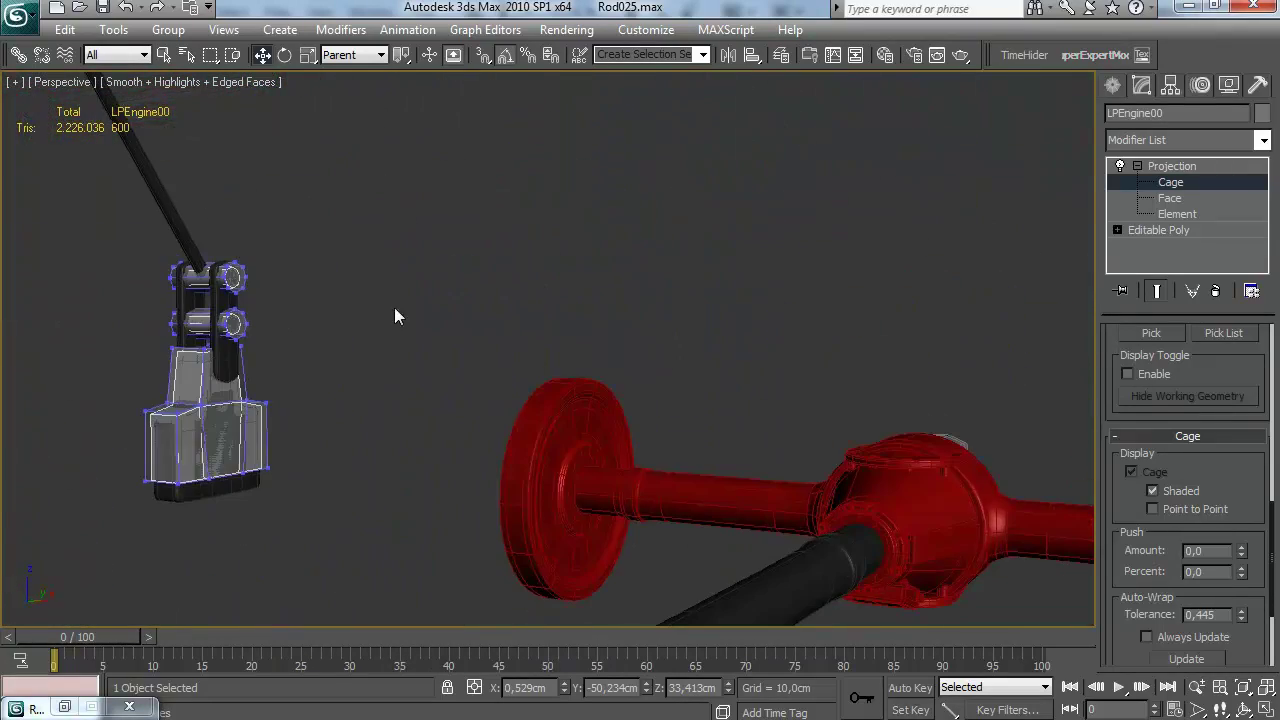
{"action": "scroll", "coordinate": [1240, 600], "scroll_direction": "down", "scroll_amount": 3}
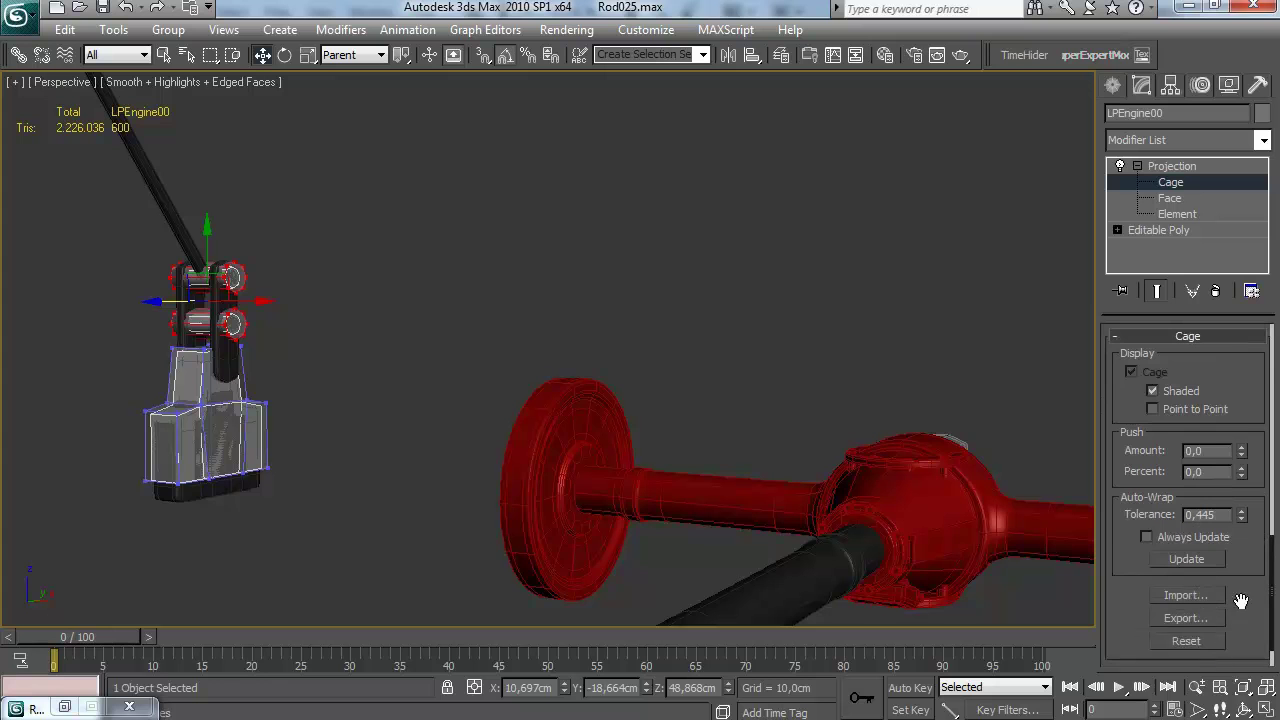
{"action": "scroll", "coordinate": [566, 494], "scroll_direction": "down", "scroll_amount": 5}
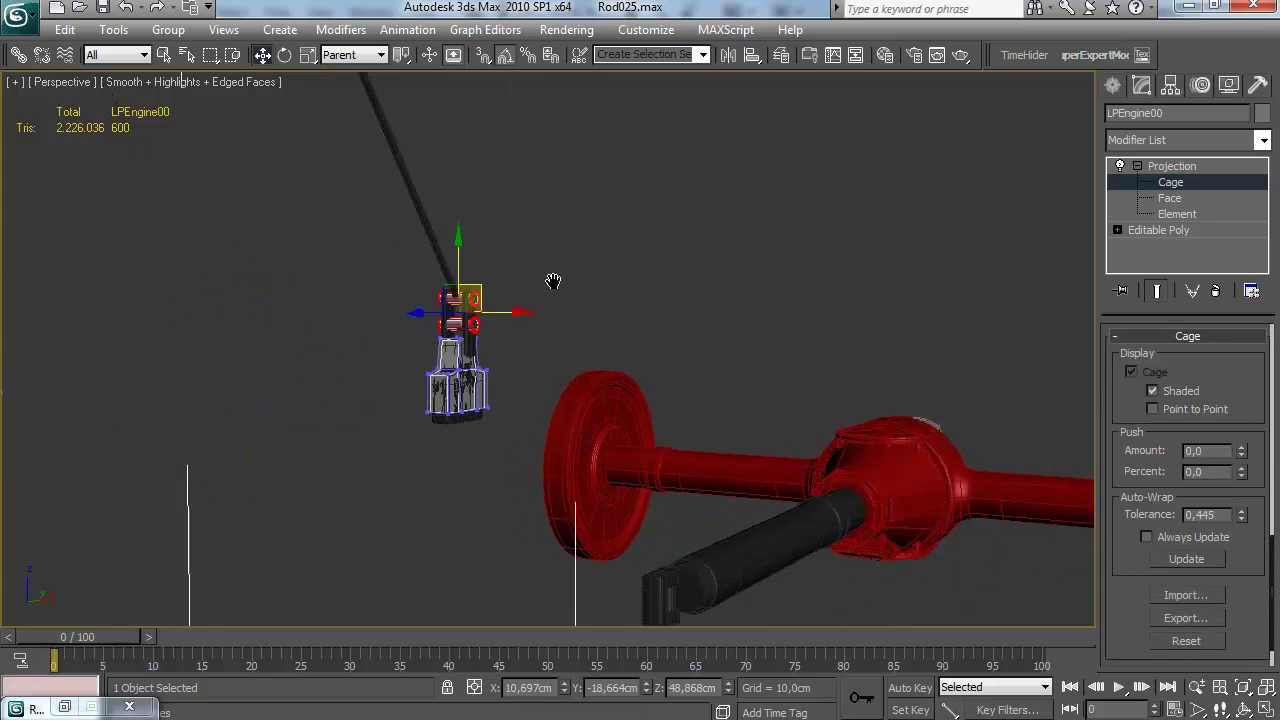
Grow the cage selection over the whole pedal block and pull its cage in closer to the mesh
{"action": "scroll", "coordinate": [465, 370], "scroll_direction": "up", "scroll_amount": 4}
{"action": "scroll", "coordinate": [1233, 430], "scroll_direction": "up", "scroll_amount": 6}
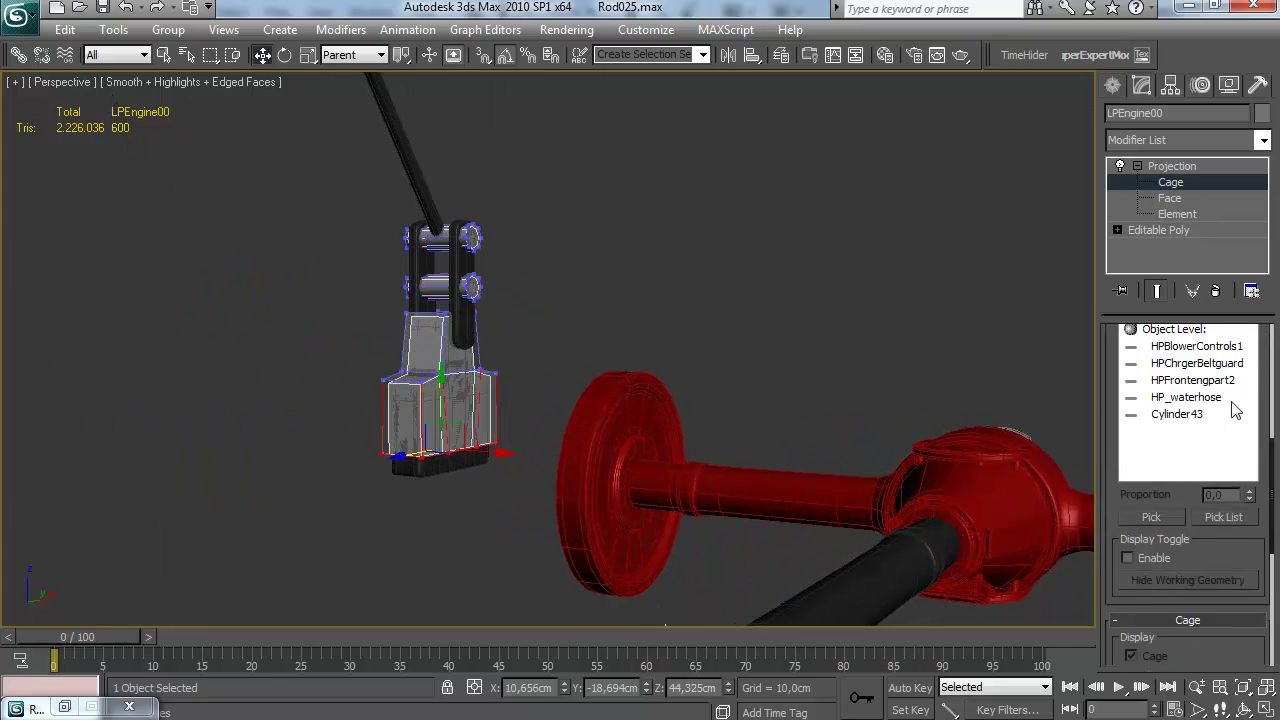
{"action": "left_click_drag", "start_coordinate": [1262, 469], "coordinate": [1261, 620]}
{"action": "left_click", "coordinate": [1231, 405]}
{"action": "left_click_drag", "start_coordinate": [1246, 380], "coordinate": [1252, 550]}
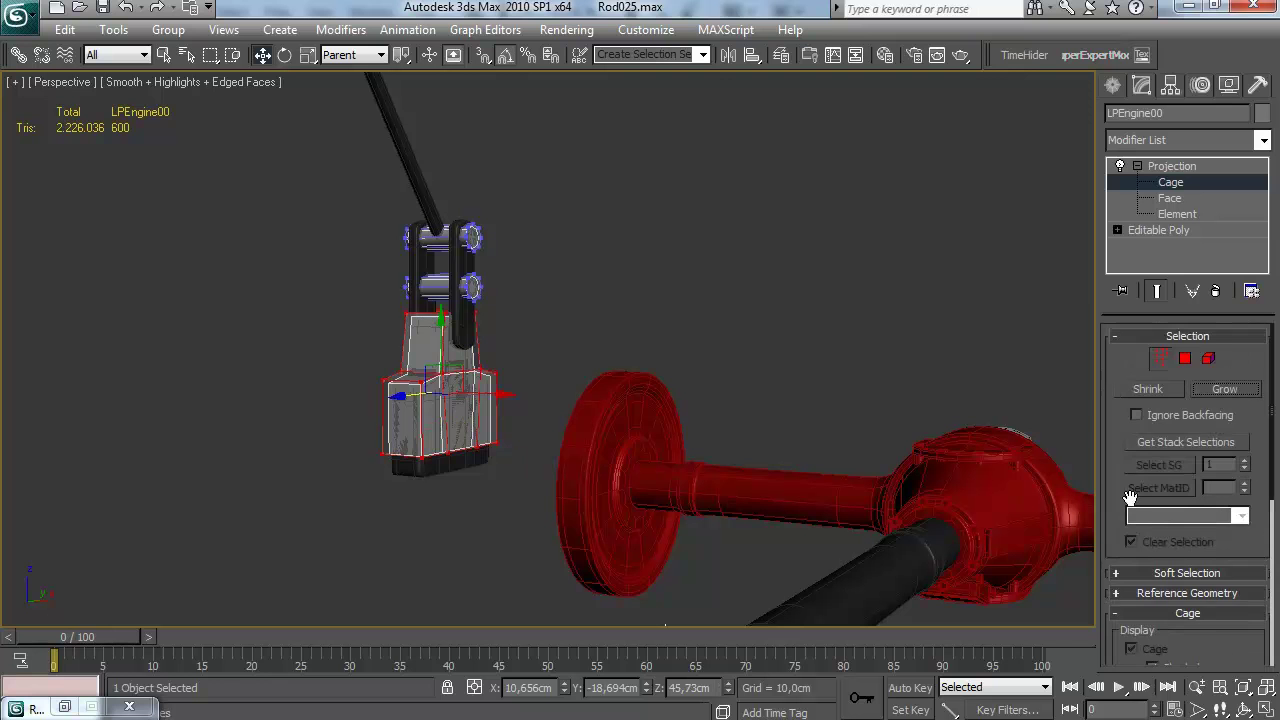
{"action": "scroll", "coordinate": [1129, 497], "scroll_direction": "down", "scroll_amount": 10}
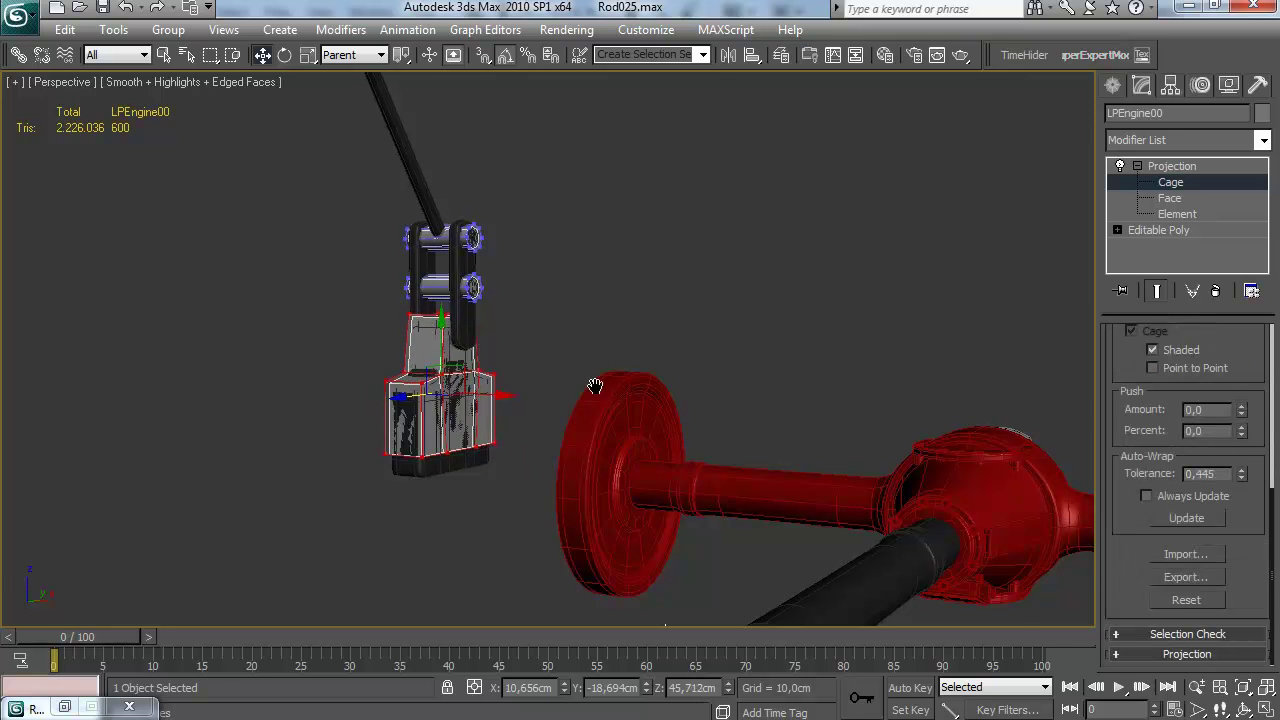
Grow the cage selection over the blower lever, tighten its cage and scale it to 151% along X
{"action": "middle_click_drag", "start_coordinate": [595, 386], "coordinate": [588, 354]}
{"action": "scroll", "coordinate": [575, 300], "scroll_direction": "down", "scroll_amount": 5}
{"action": "middle_click_drag", "start_coordinate": [561, 249], "coordinate": [592, 348]}
{"action": "scroll", "coordinate": [651, 165], "scroll_direction": "up", "scroll_amount": 8}
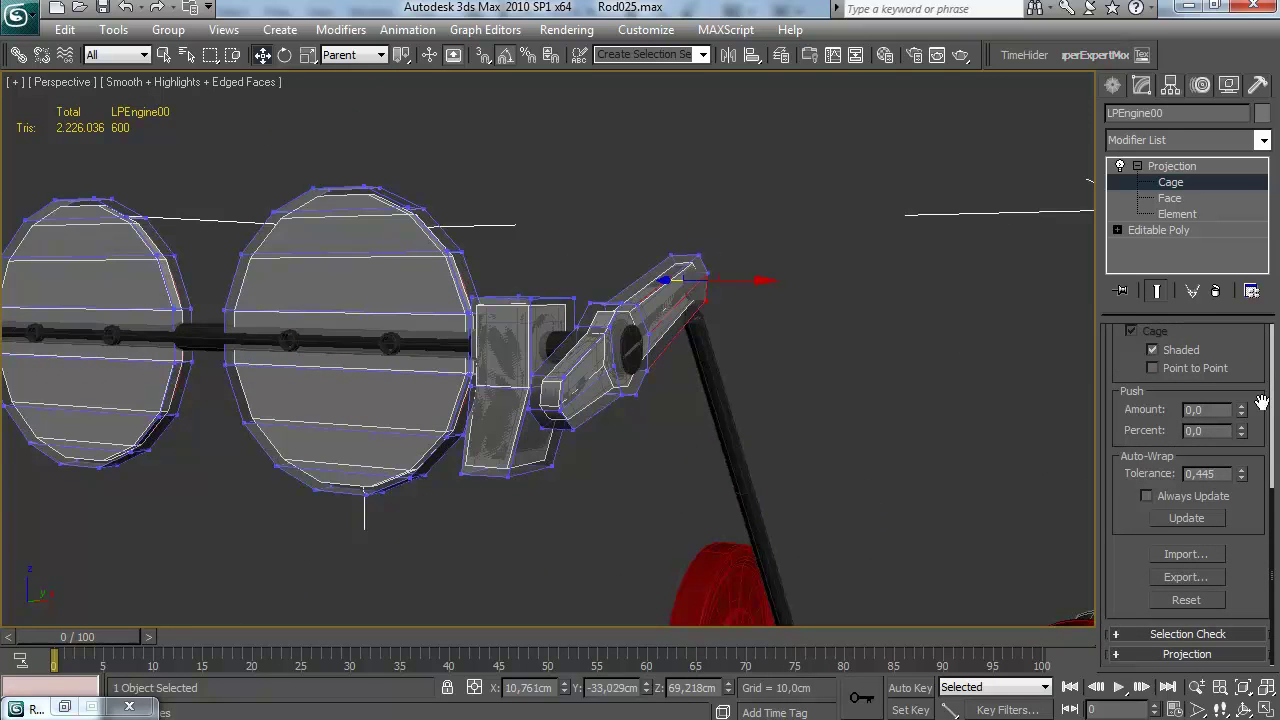
{"action": "scroll", "coordinate": [1258, 400], "scroll_direction": "up", "scroll_amount": 10}
{"action": "left_click", "coordinate": [1239, 391]}
{"action": "scroll", "coordinate": [1245, 410], "scroll_direction": "down", "scroll_amount": 10}
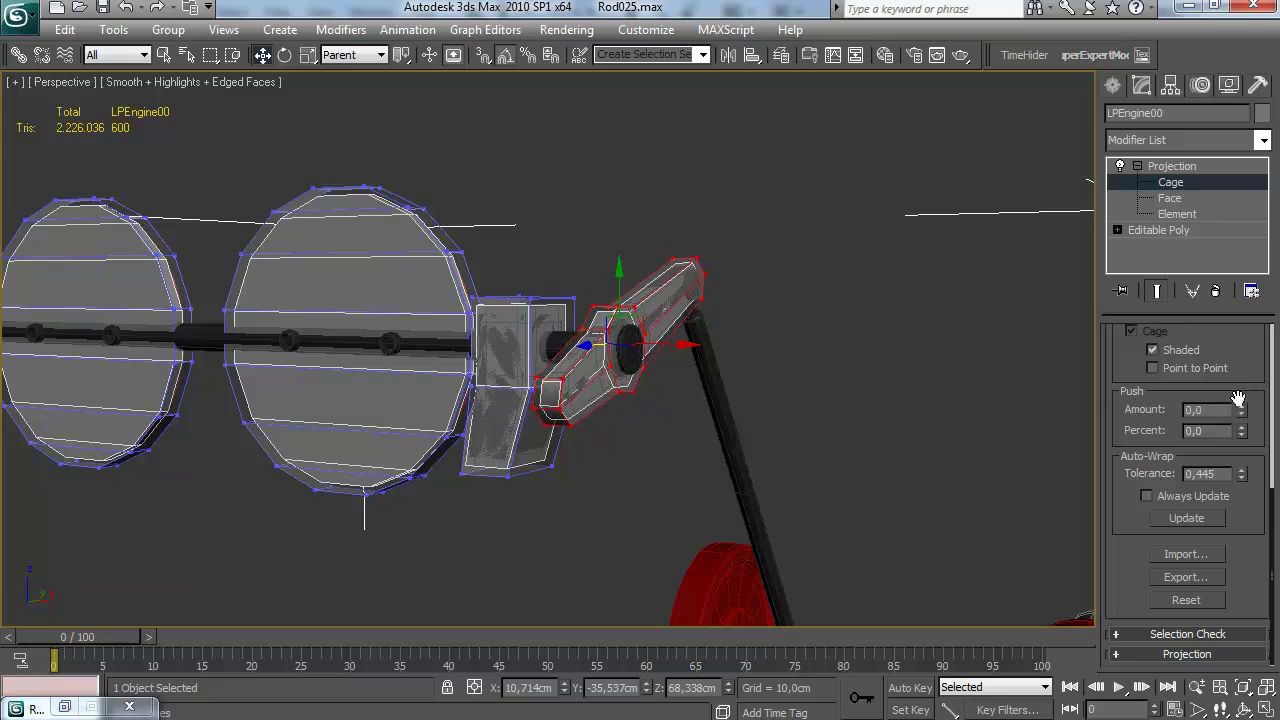
{"action": "middle_click_drag", "start_coordinate": [677, 404], "coordinate": [735, 482], "text": "alt"}
{"action": "middle_click_drag", "start_coordinate": [598, 401], "coordinate": [669, 352], "text": "alt"}
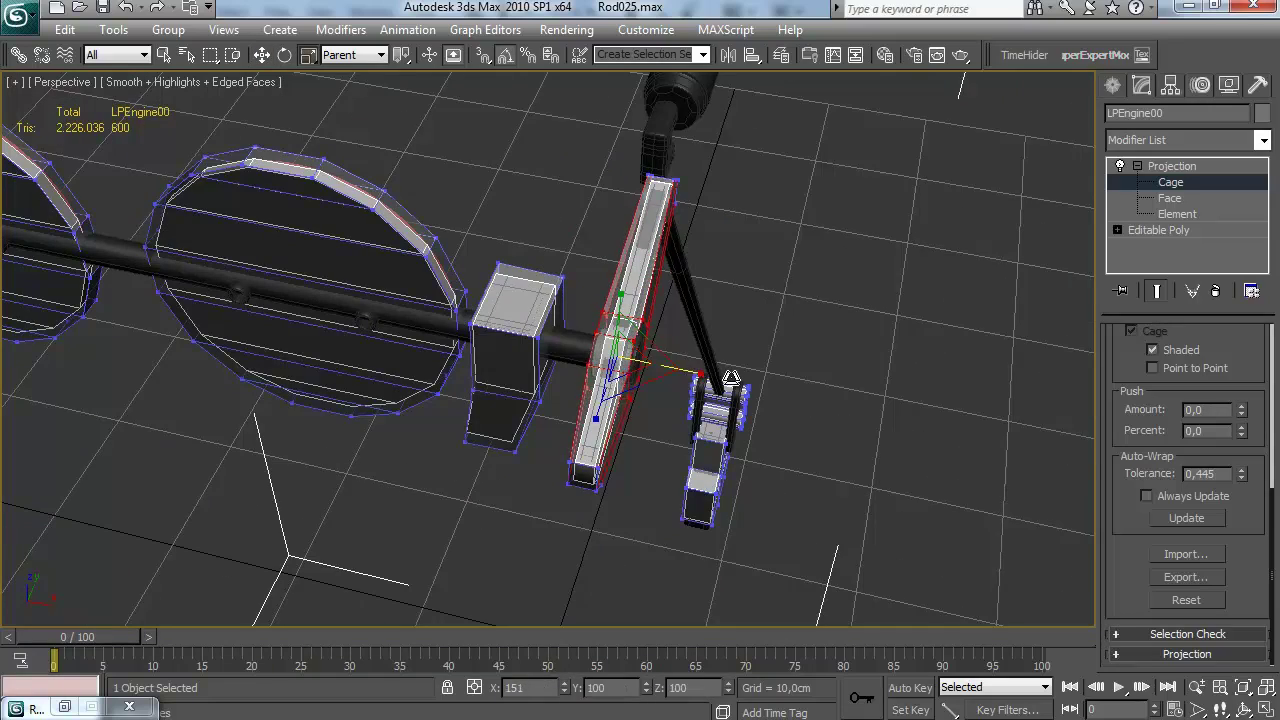
Grow the cage selection over the mounting block beside the blower flaps and adjust its cage push
{"action": "middle_click_drag", "start_coordinate": [731, 378], "coordinate": [459, 538], "text": "alt"}
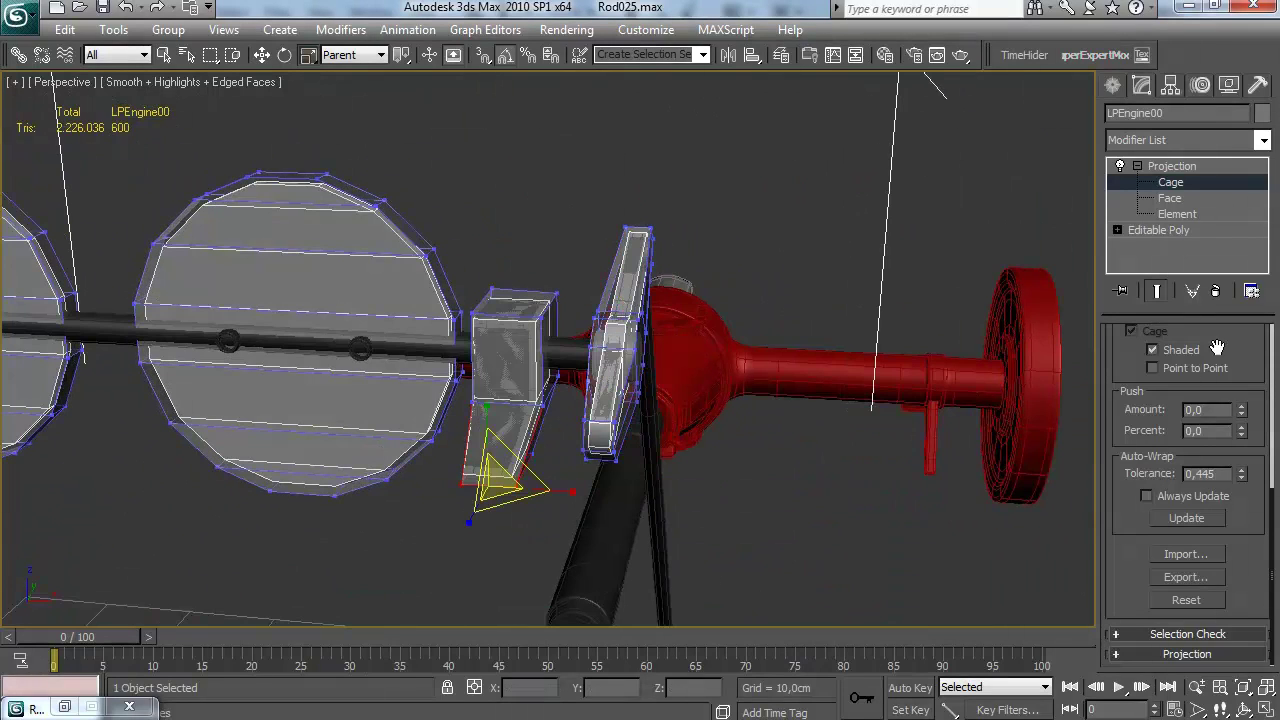
{"action": "scroll", "coordinate": [1216, 347], "scroll_direction": "up", "scroll_amount": 5}
{"action": "scroll", "coordinate": [1228, 407], "scroll_direction": "down", "scroll_amount": 5}
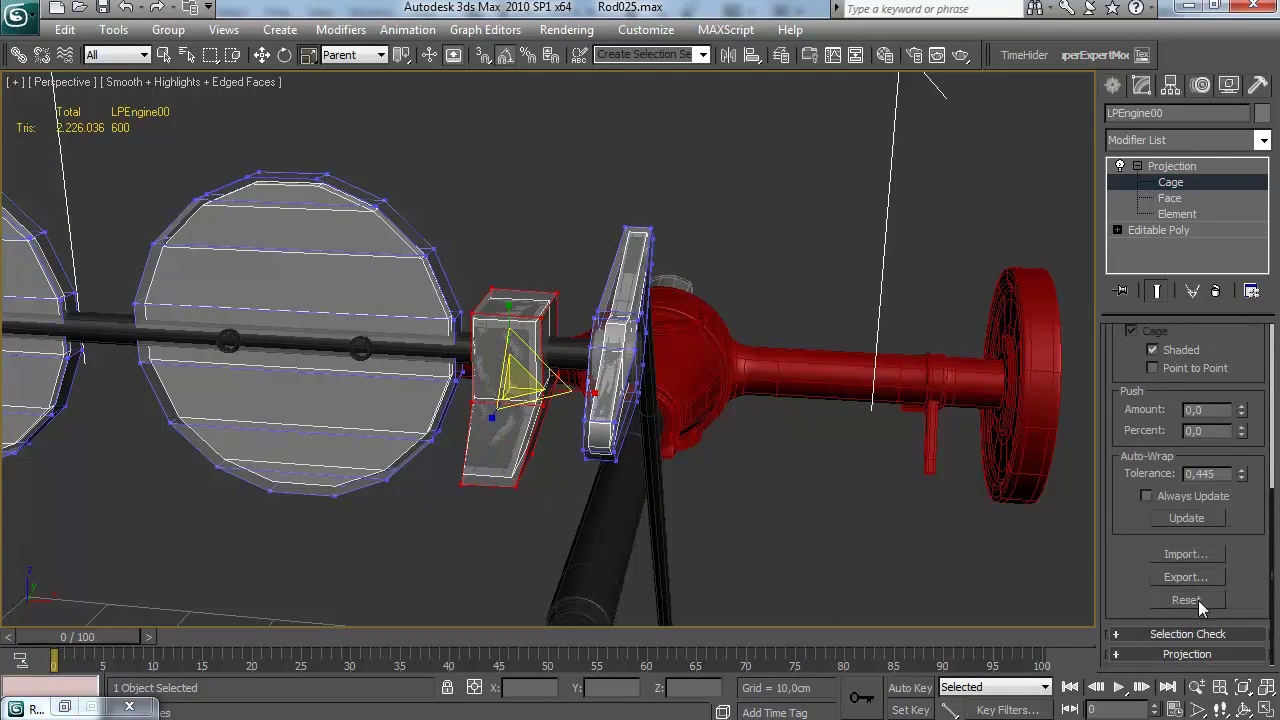
{"action": "left_click_drag", "start_coordinate": [1242, 408], "coordinate": [1242, 398]}
Leave cage editing and render the 2048x2048 normals map of LPEngine00 to texture
{"action": "middle_click_drag", "start_coordinate": [740, 408], "coordinate": [929, 255], "text": "alt"}
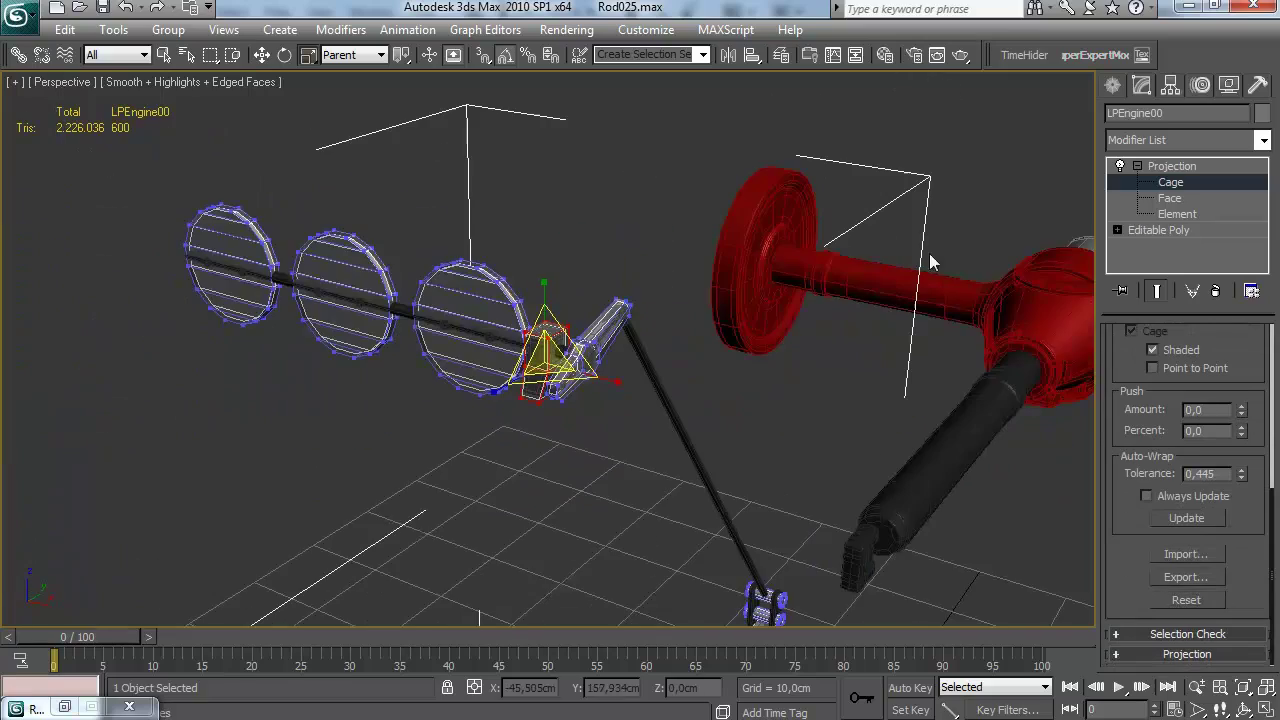
{"action": "left_click", "coordinate": [1114, 86]}
{"action": "scroll", "coordinate": [693, 328], "scroll_direction": "down", "scroll_amount": 5}
{"action": "middle_click_drag", "start_coordinate": [703, 388], "coordinate": [717, 234]}
{"action": "key", "text": "q"}
{"action": "middle_click_drag", "start_coordinate": [667, 332], "coordinate": [684, 303], "text": "alt"}
{"action": "key", "text": "0"}
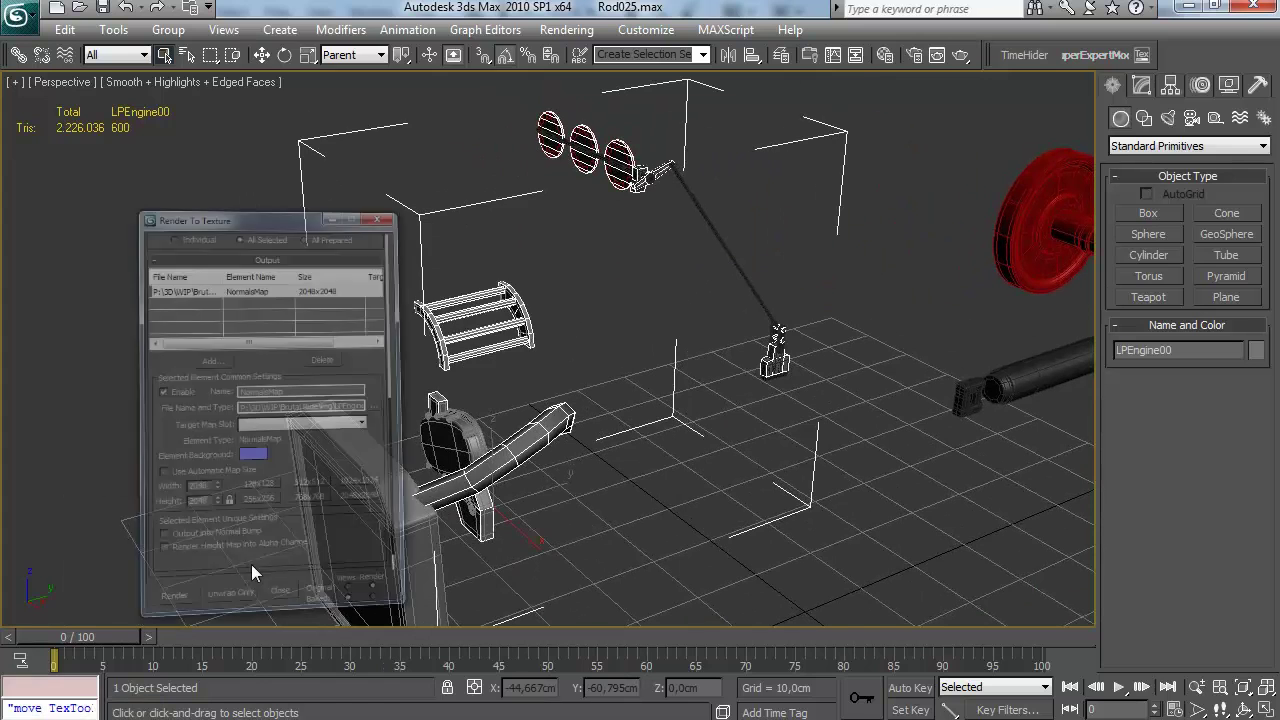
{"action": "left_click", "coordinate": [238, 555]}
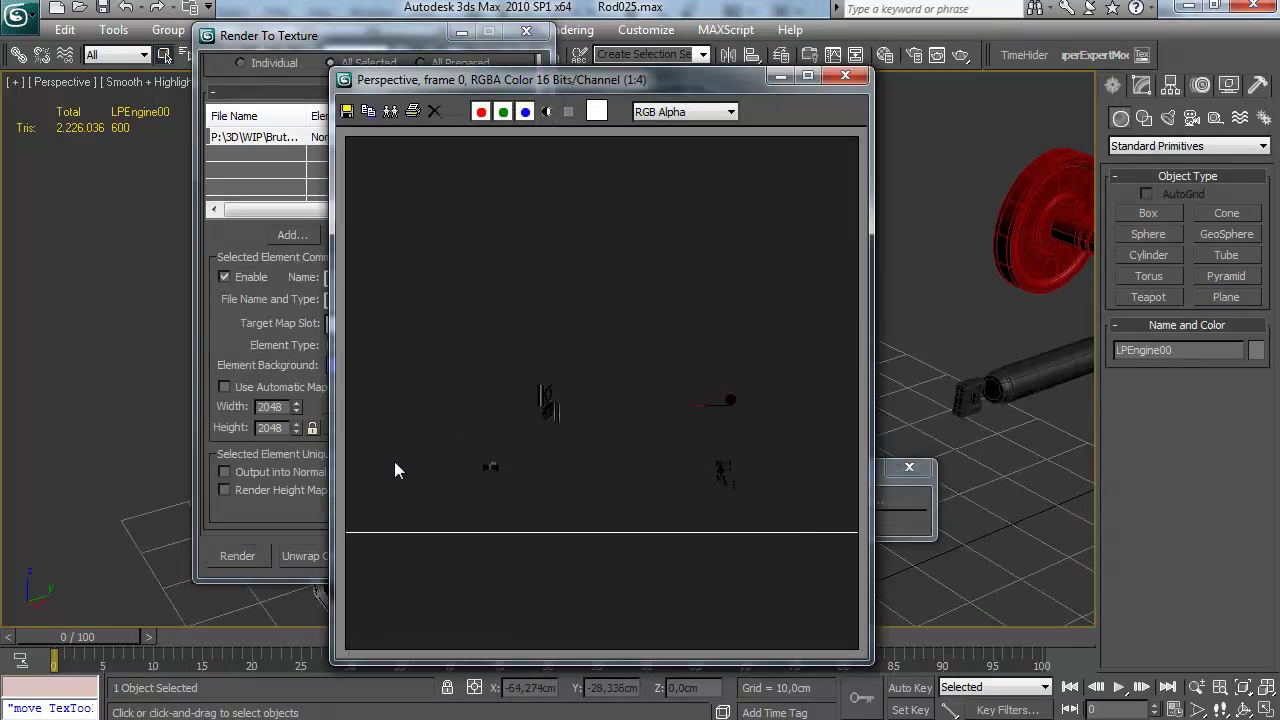
Close the rendered map, select the curved pipe's cage points in LPEngine00's Projection modifier and leave cage editing
{"action": "left_click", "coordinate": [846, 77]}
{"action": "key", "text": "0"}
{"action": "left_click", "coordinate": [1142, 85]}
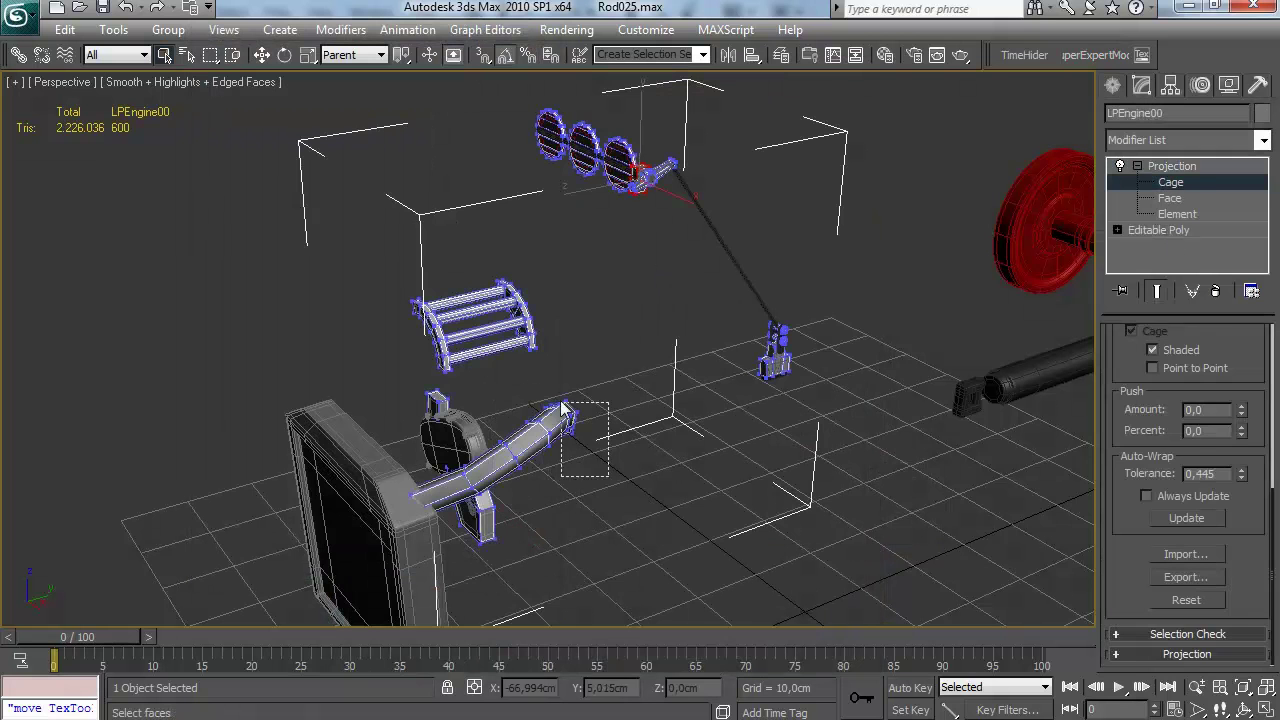
{"action": "scroll", "coordinate": [1228, 356], "scroll_direction": "up", "scroll_amount": 5}
{"action": "scroll", "coordinate": [1244, 362], "scroll_direction": "down", "scroll_amount": 4}
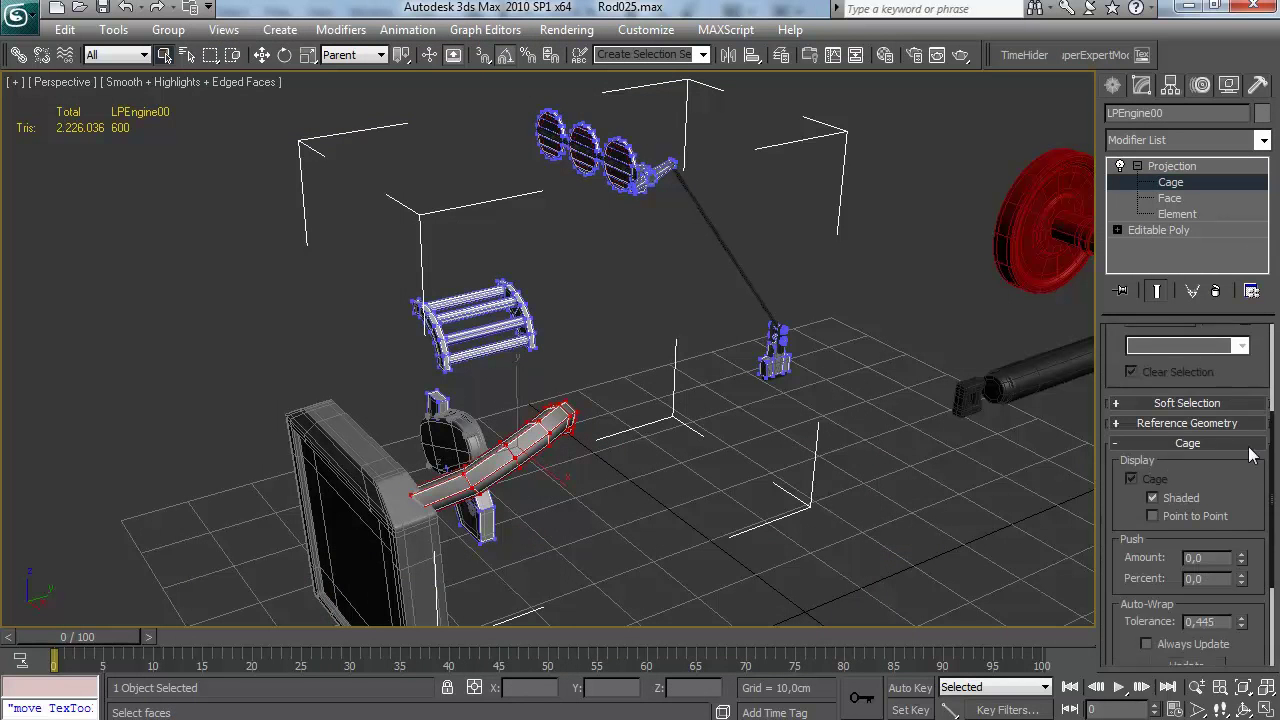
{"action": "left_click", "coordinate": [1113, 85]}
Render the normals map of LPEngine00 to texture again and close the rendered frame
{"action": "middle_click_drag", "start_coordinate": [678, 362], "coordinate": [686, 350]}
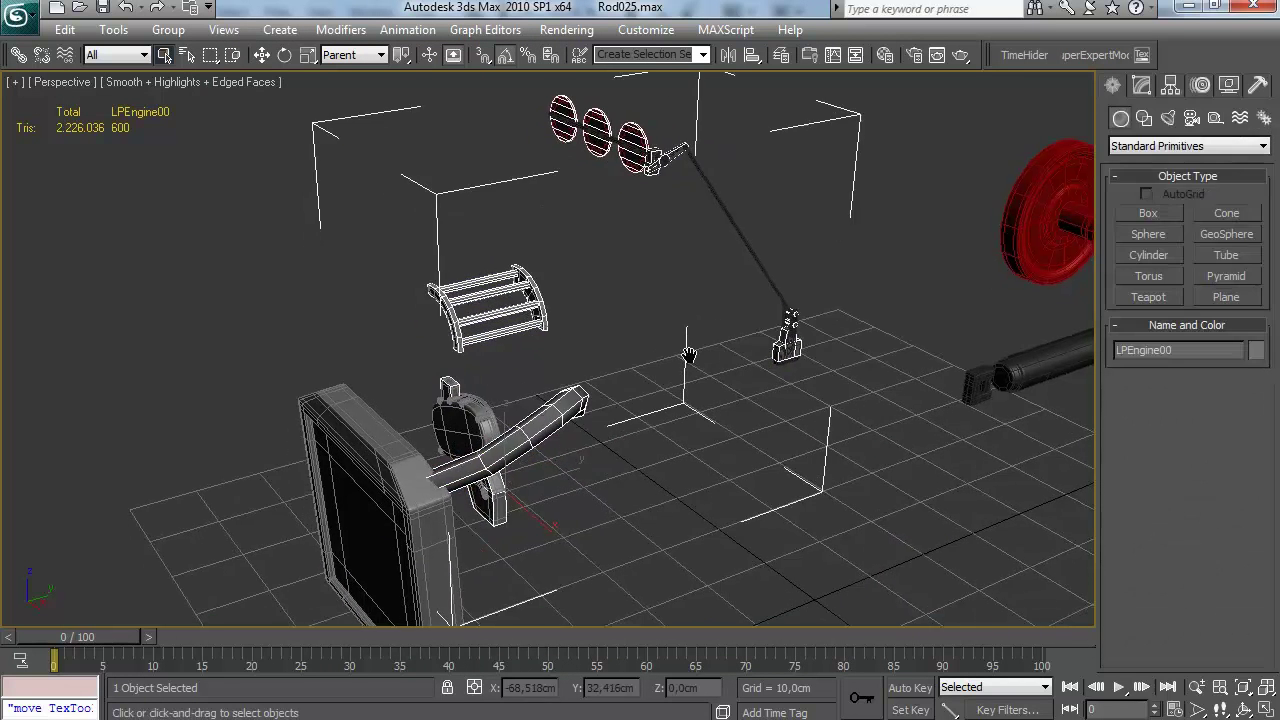
{"action": "key", "text": "0"}
{"action": "left_click", "coordinate": [246, 560]}
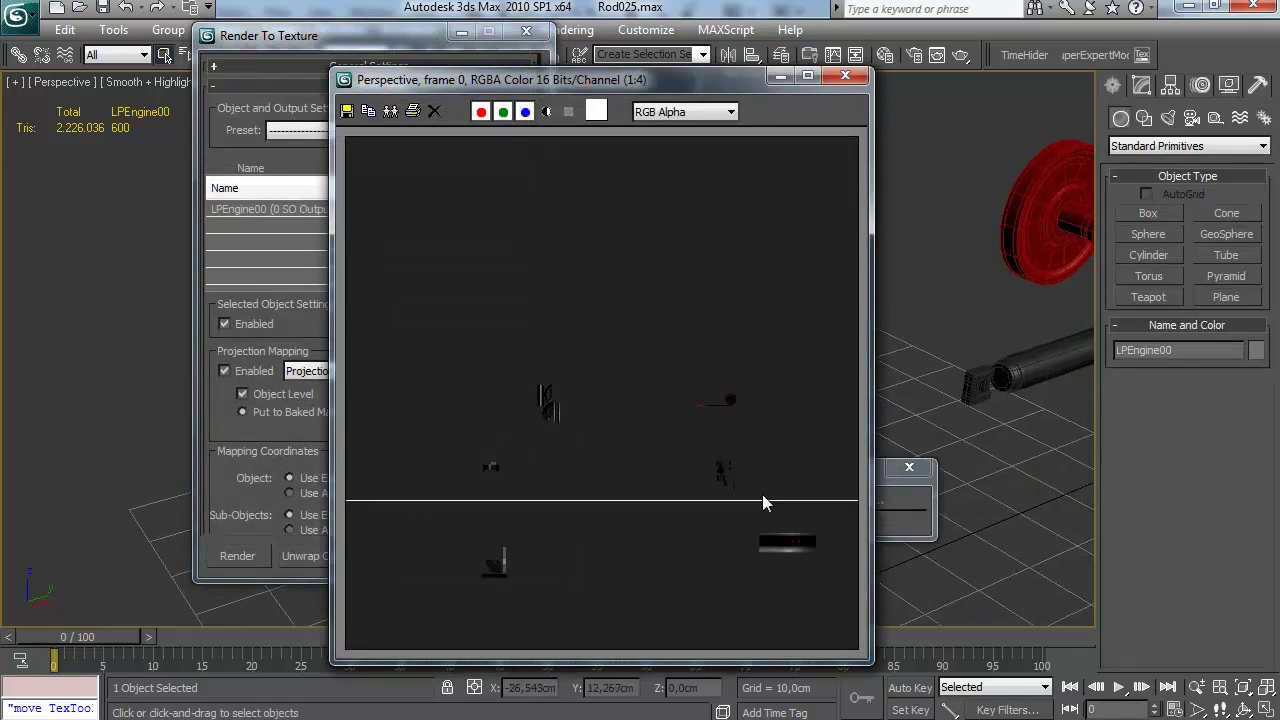
{"action": "scroll", "coordinate": [765, 510], "scroll_direction": "up", "scroll_amount": 3}
{"action": "left_click", "coordinate": [845, 77]}
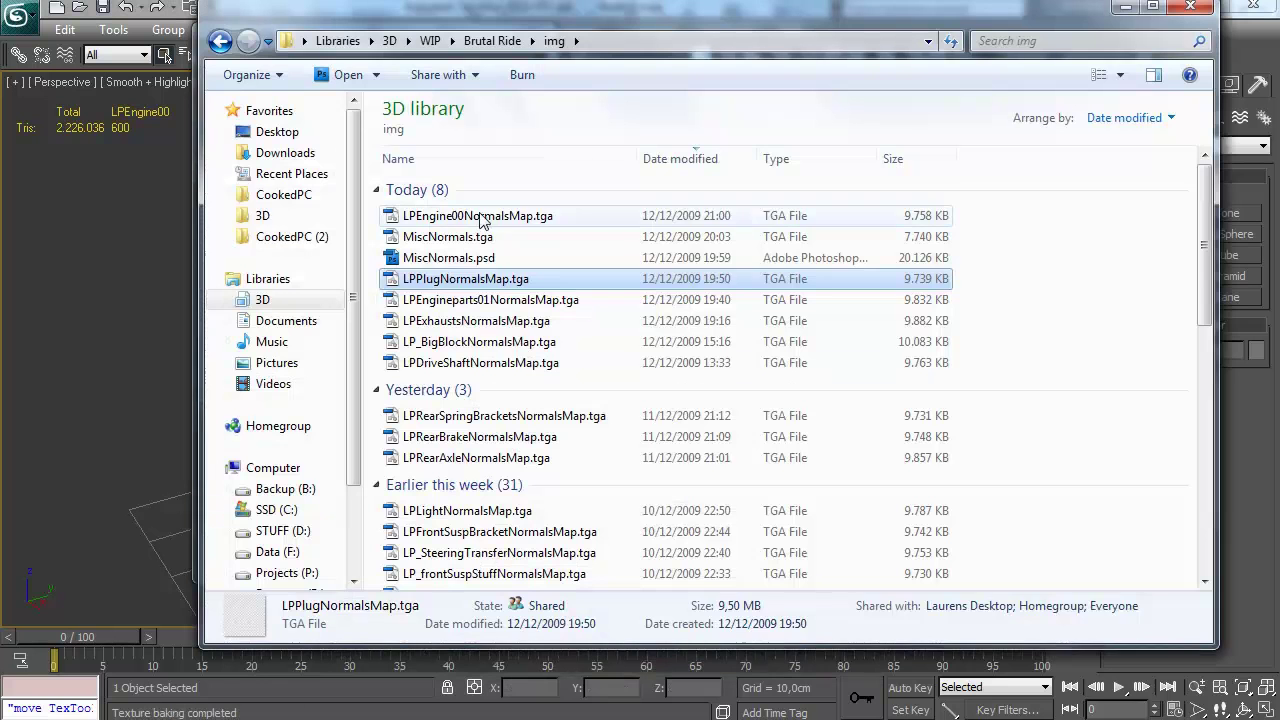
Open LPEngine00NormalsMap.tga from the img folder in Photoshop and load its Alpha 1 channel as a selection
{"action": "left_click_drag", "start_coordinate": [460, 218], "coordinate": [500, 312]}
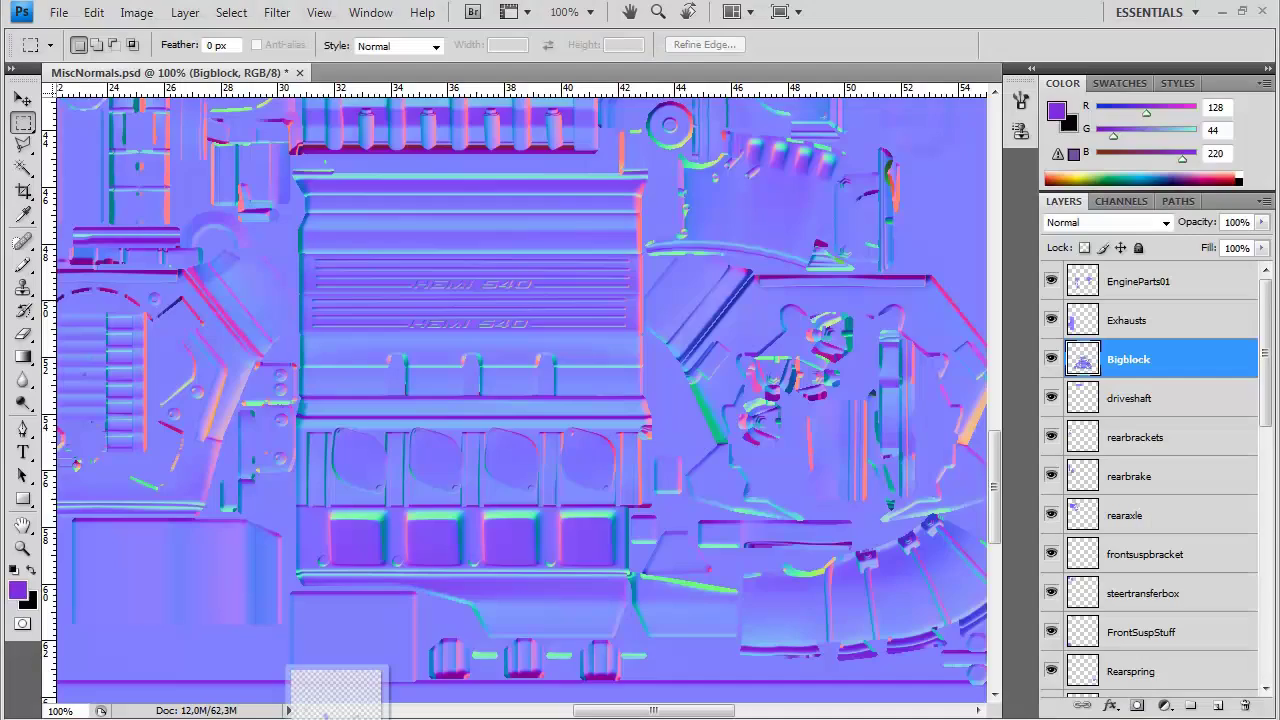
{"action": "left_click_drag", "start_coordinate": [330, 700], "coordinate": [578, 514]}
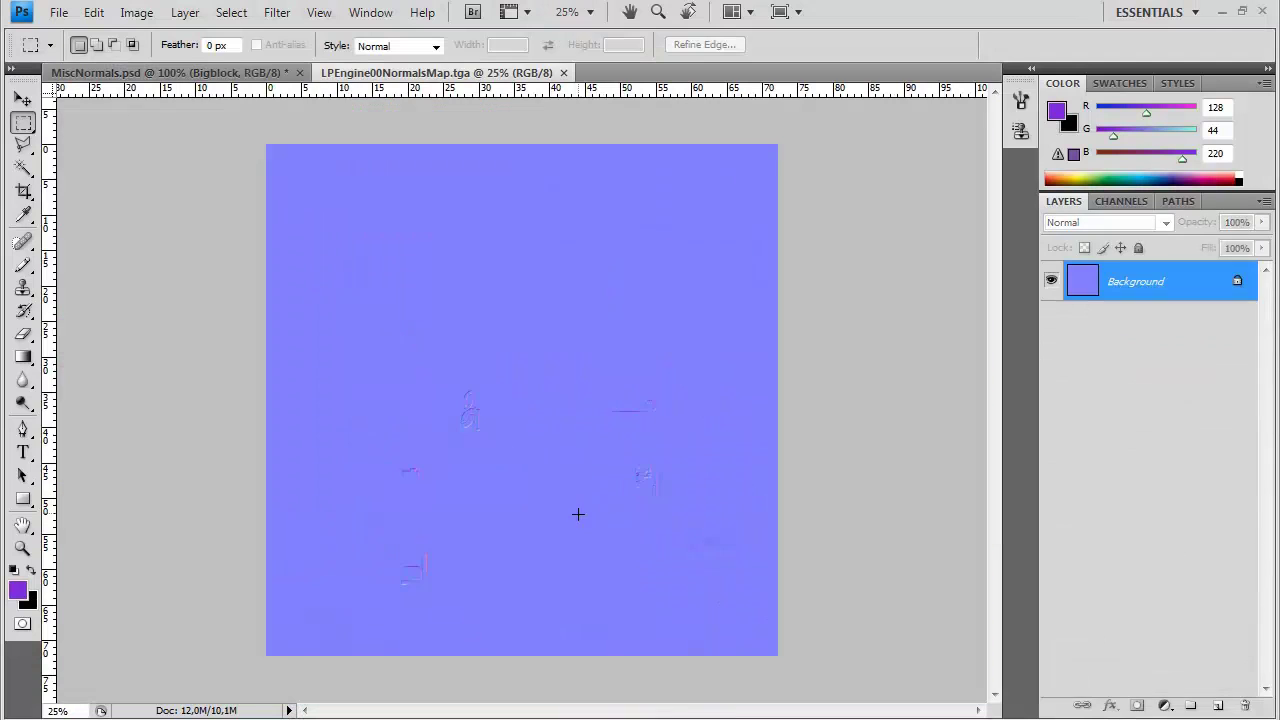
{"action": "left_click", "coordinate": [1120, 201]}
{"action": "left_click", "coordinate": [1070, 389], "text": "ctrl"}
Duplicate the cut-out normals layer into MiscNormals.psd and close LPEngine00NormalsMap.tga without saving it
{"action": "left_click", "coordinate": [185, 13]}
{"action": "left_click", "coordinate": [222, 50]}
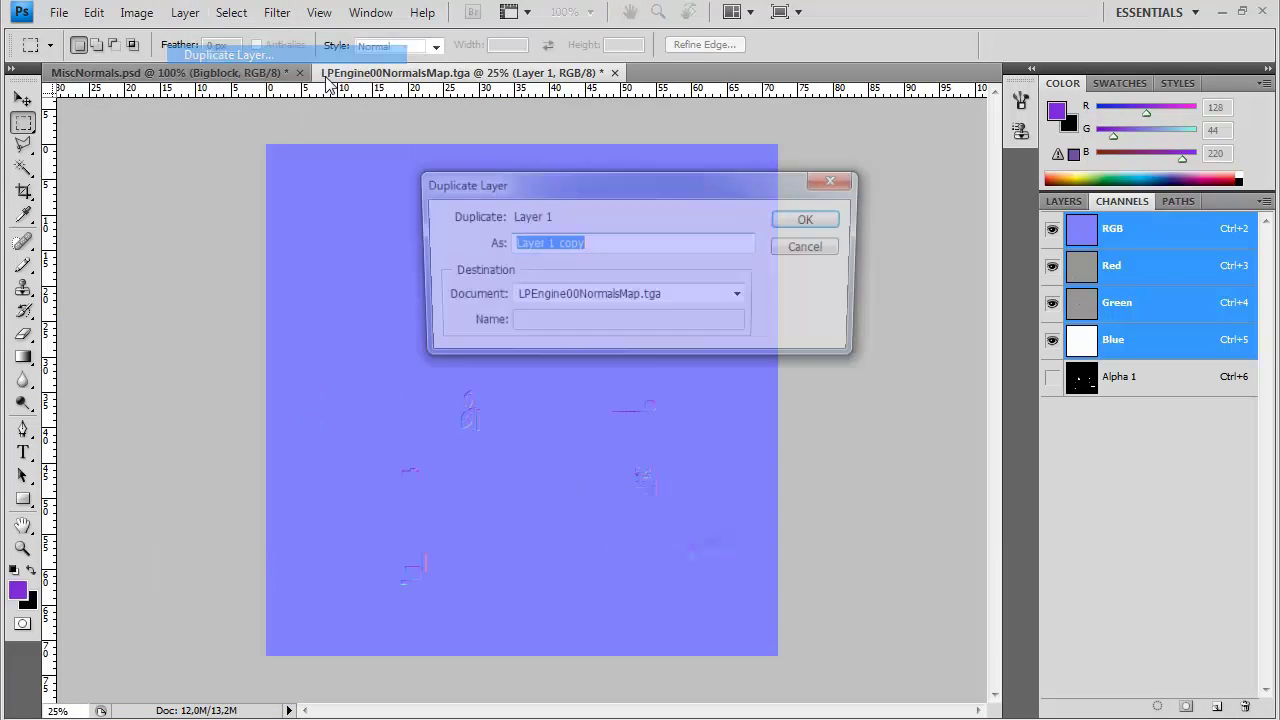
{"action": "left_click", "coordinate": [566, 297]}
{"action": "left_click", "coordinate": [812, 219]}
{"action": "key", "text": "ctrl+w"}
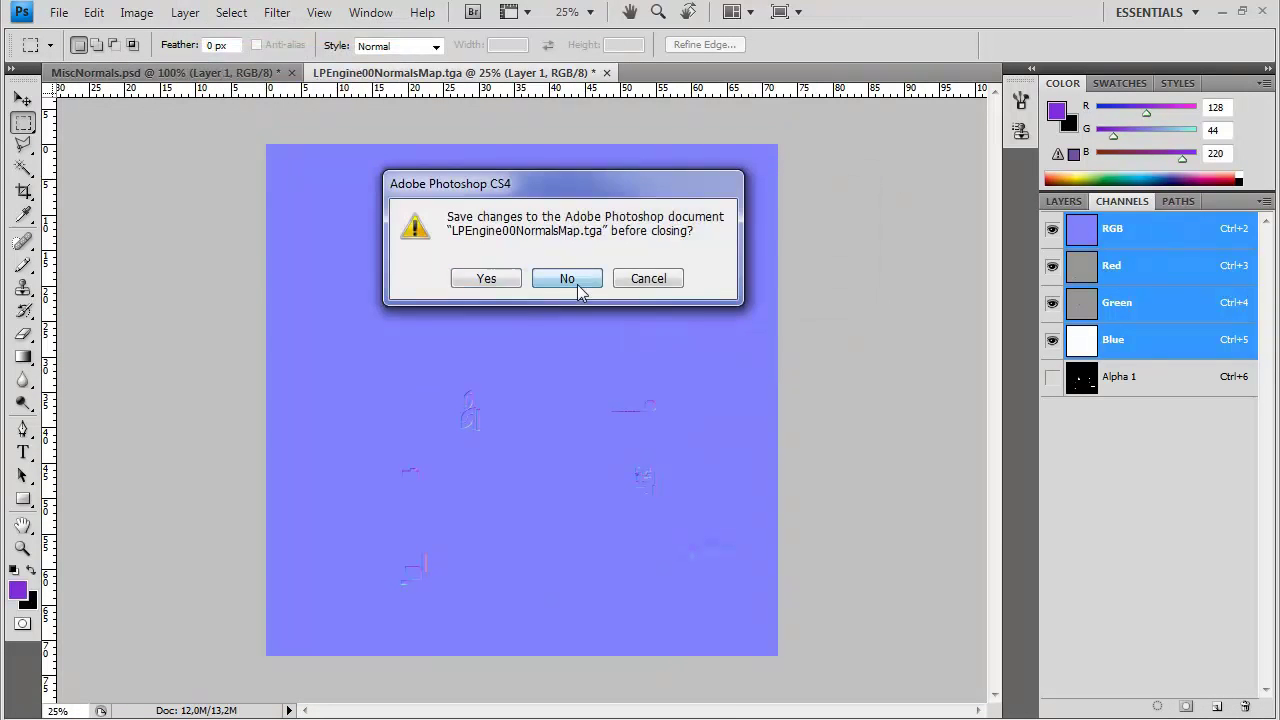
{"action": "left_click", "coordinate": [570, 279]}
Save the combined normals as a Targa copy over MiscNormals.tga in the img folder
{"action": "key", "text": "ctrl+minus"}
{"action": "key", "text": "ctrl+minus"}
{"action": "key", "text": "ctrl+minus"}
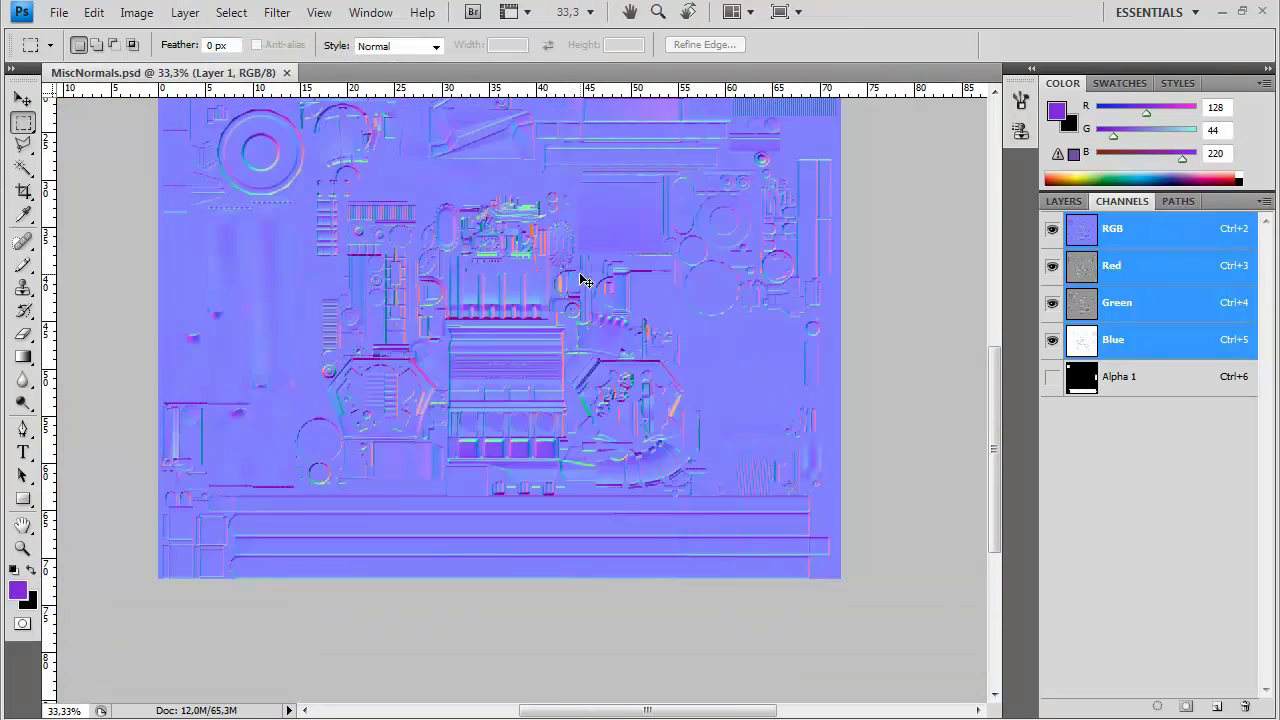
{"action": "key", "text": "ctrl+shift+s"}
{"action": "left_click", "coordinate": [550, 468]}
{"action": "left_click", "coordinate": [580, 716]}
{"action": "left_click_drag", "start_coordinate": [846, 165], "coordinate": [846, 385]}
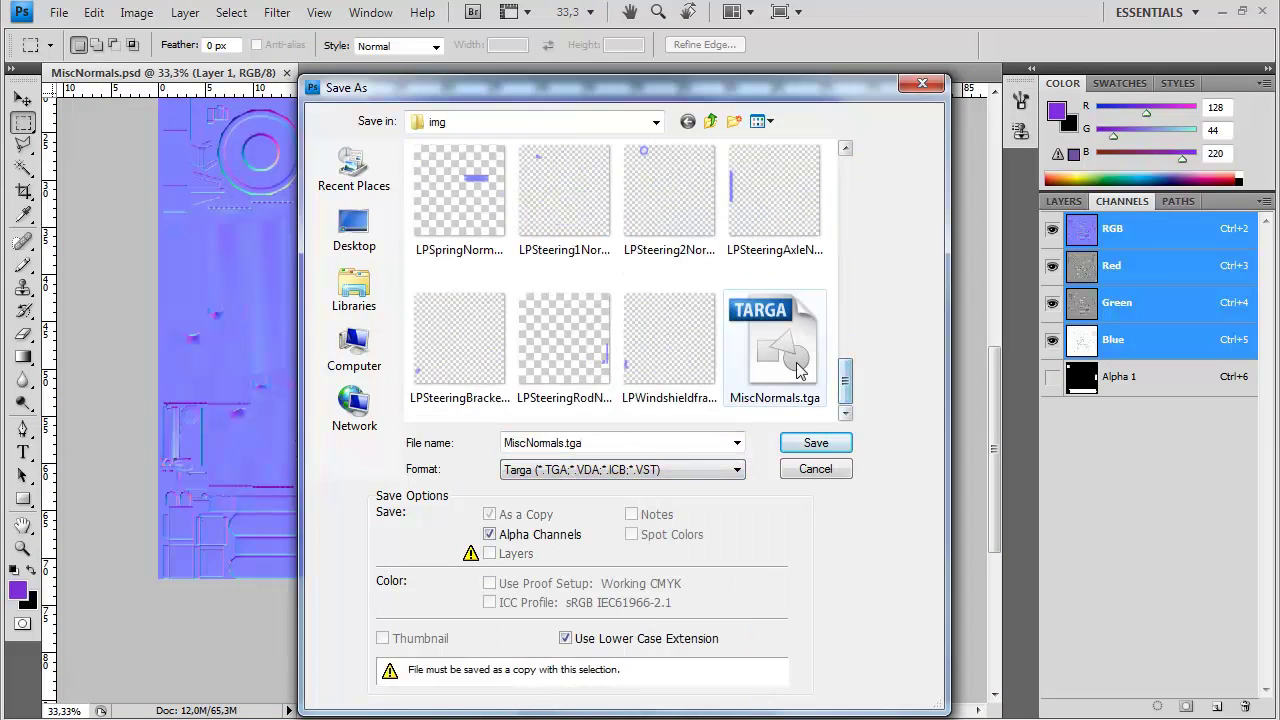
{"action": "double_click", "coordinate": [800, 363]}
{"action": "left_click", "coordinate": [517, 277]}
{"action": "left_click", "coordinate": [698, 360]}
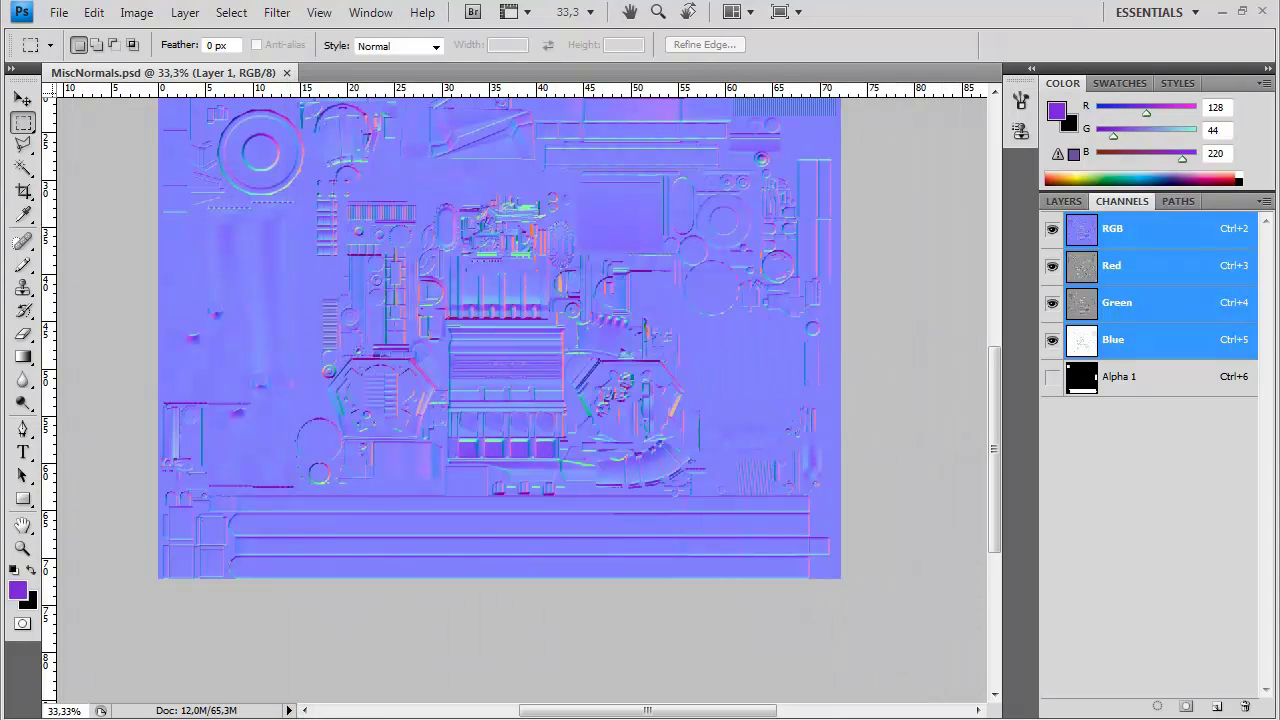
Switch to 3ds Max, close Render To Texture and hide the HPEngine layer
{"action": "left_click", "coordinate": [275, 719]}
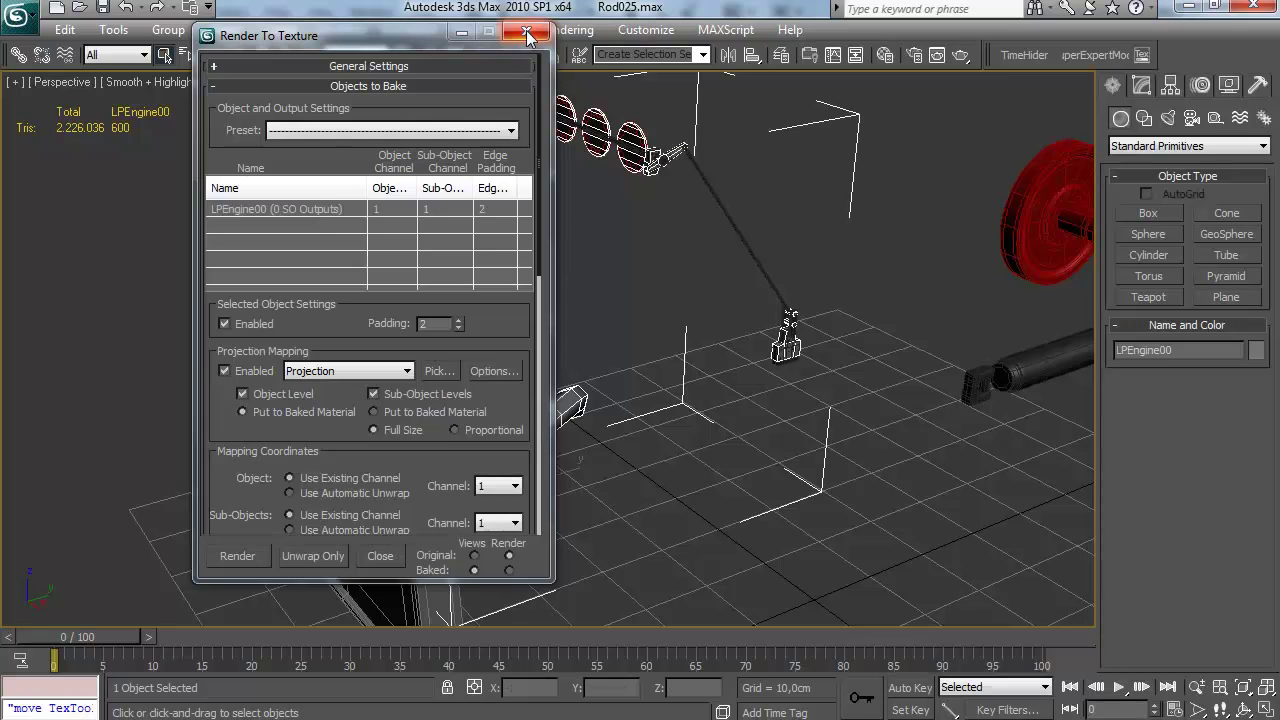
{"action": "left_click", "coordinate": [527, 36]}
{"action": "key", "text": "m"}
{"action": "left_click", "coordinate": [781, 55]}
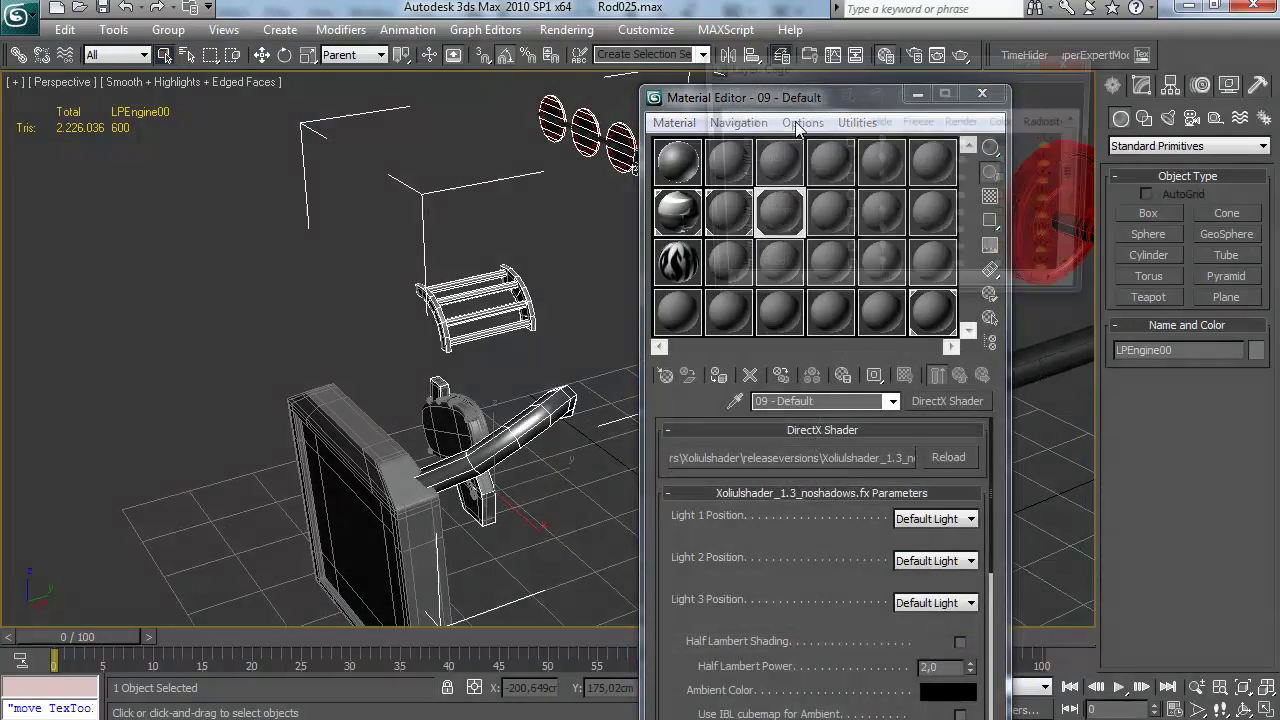
{"action": "left_click", "coordinate": [878, 199]}
{"action": "left_click", "coordinate": [1067, 62]}
{"action": "left_click", "coordinate": [985, 93]}
Turn off edged faces and examine the baked normals on the low-poly block up close
{"action": "key", "text": "F4"}
{"action": "middle_click_drag", "start_coordinate": [756, 291], "coordinate": [742, 404], "text": "alt"}
{"action": "left_click", "coordinate": [646, 351]}
{"action": "left_click", "coordinate": [740, 404]}
Add an Unwrap UVW modifier above LPEngine00's Editable Poly and open its UV editor
{"action": "left_click", "coordinate": [1141, 86]}
{"action": "left_click", "coordinate": [1160, 230]}
{"action": "left_click", "coordinate": [1201, 145]}
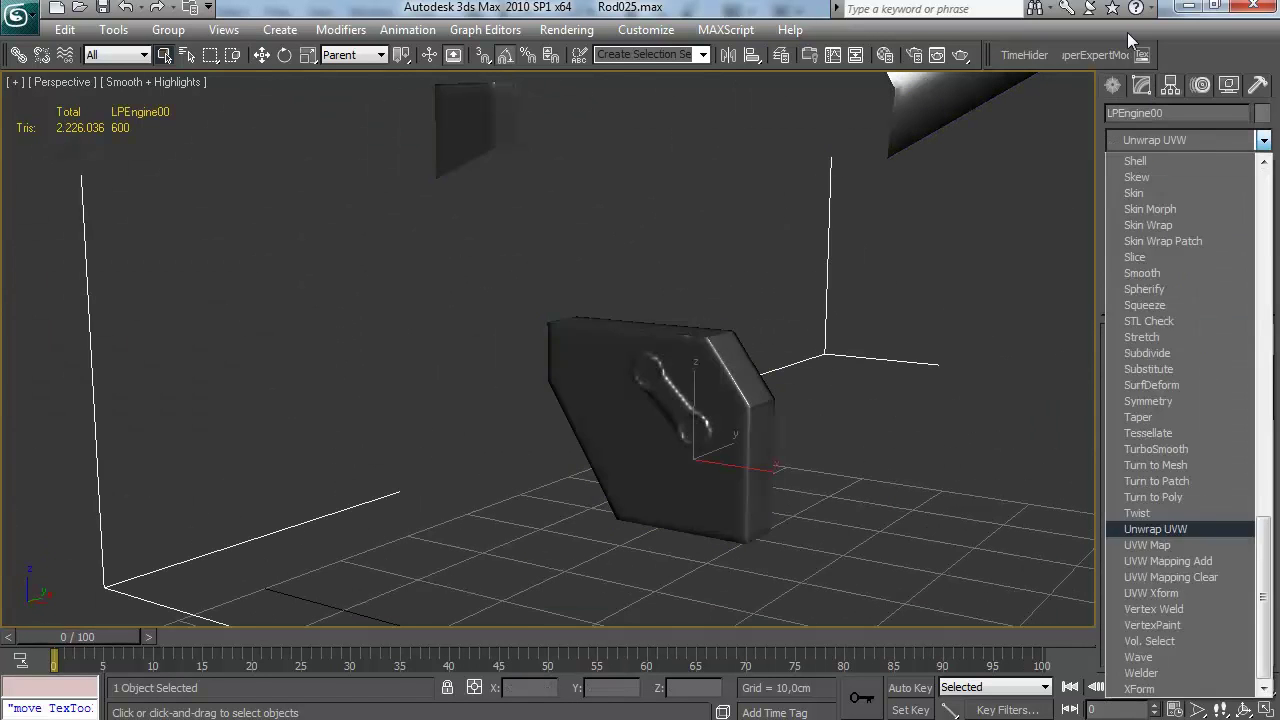
{"action": "left_click", "coordinate": [1158, 528]}
{"action": "left_click", "coordinate": [1186, 398]}
{"action": "left_click", "coordinate": [1168, 567]}
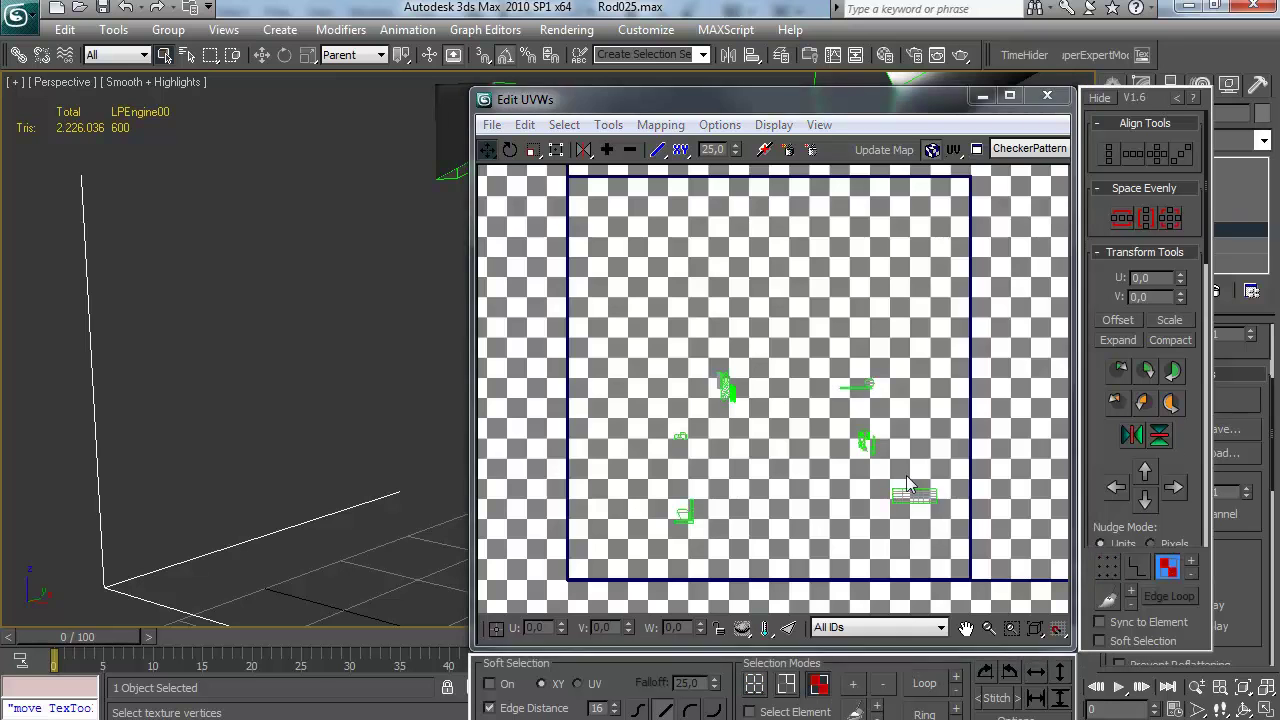
Split the horizontal and vertical edge strips beside the block's side shell into separate faces with small gaps between them
{"action": "middle_click_drag", "start_coordinate": [882, 450], "coordinate": [829, 389]}
{"action": "scroll", "coordinate": [832, 395], "scroll_direction": "up", "scroll_amount": 3}
{"action": "middle_click_drag", "start_coordinate": [722, 484], "coordinate": [848, 379]}
{"action": "scroll", "coordinate": [848, 379], "scroll_direction": "up", "scroll_amount": 6}
{"action": "scroll", "coordinate": [778, 412], "scroll_direction": "up", "scroll_amount": 4}
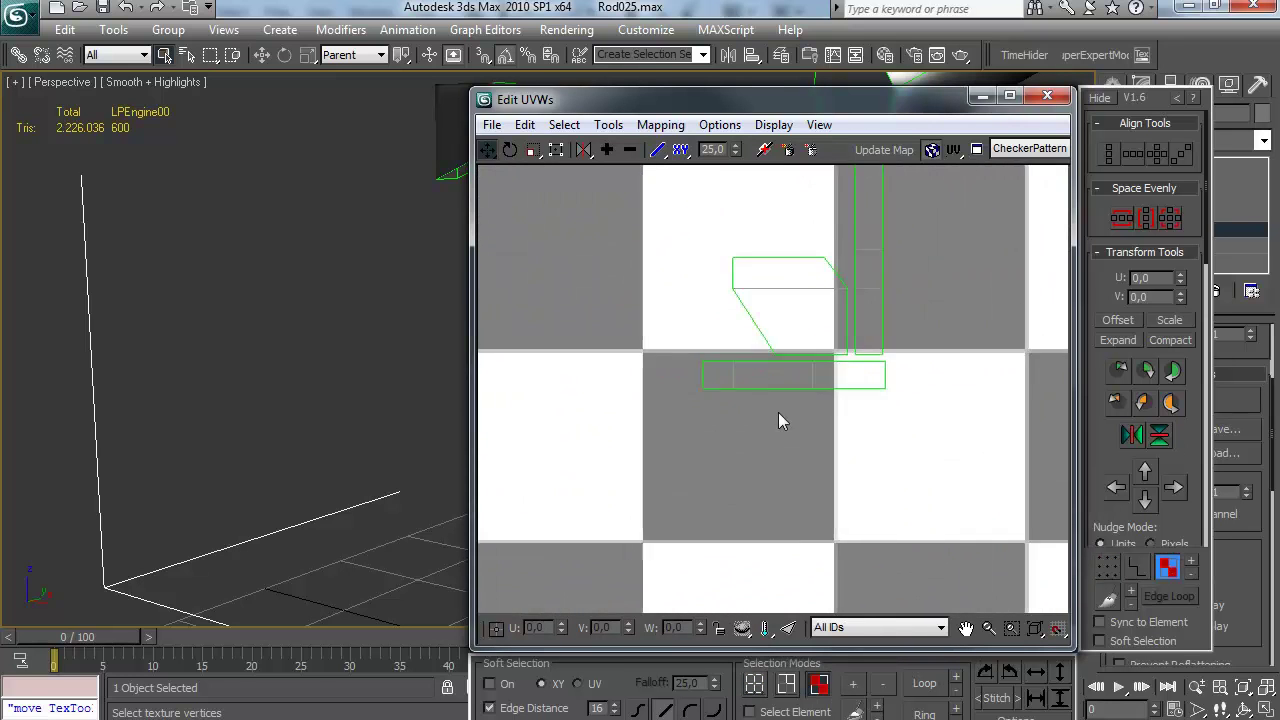
{"action": "left_click_drag", "start_coordinate": [629, 398], "coordinate": [750, 298]}
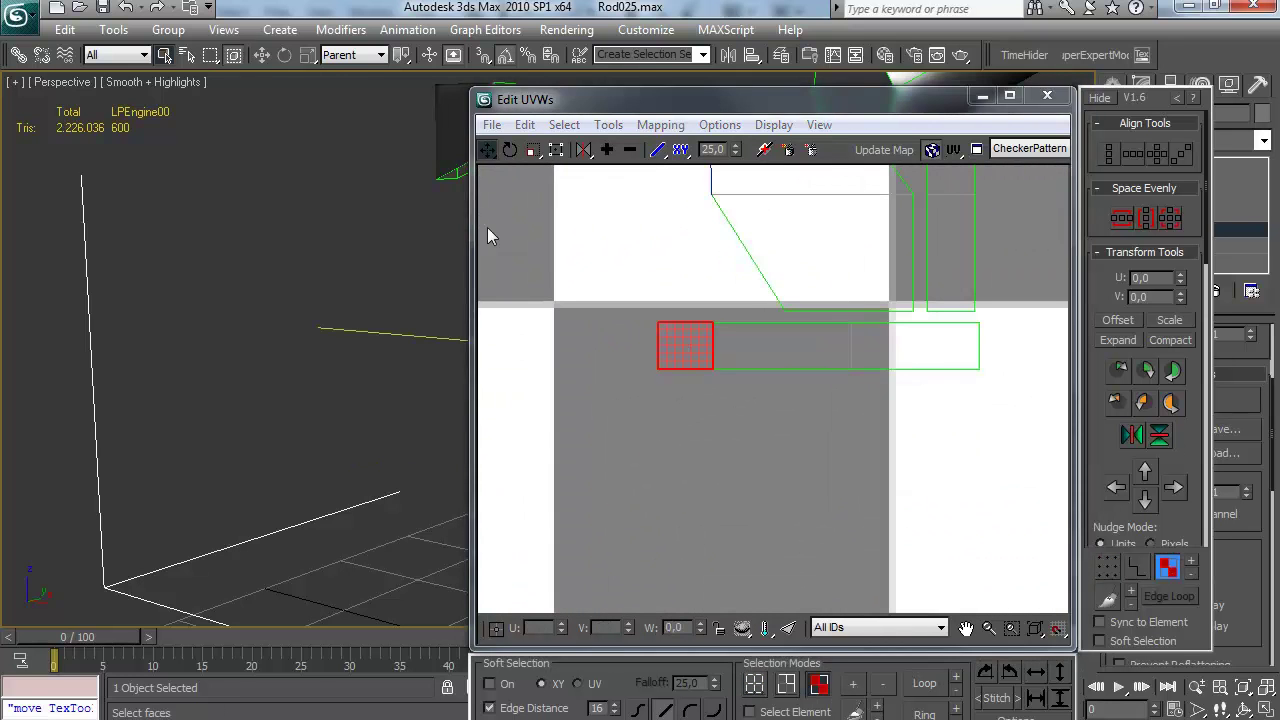
{"action": "left_click_drag", "start_coordinate": [682, 346], "coordinate": [678, 346]}
{"action": "left_click_drag", "start_coordinate": [621, 393], "coordinate": [767, 340]}
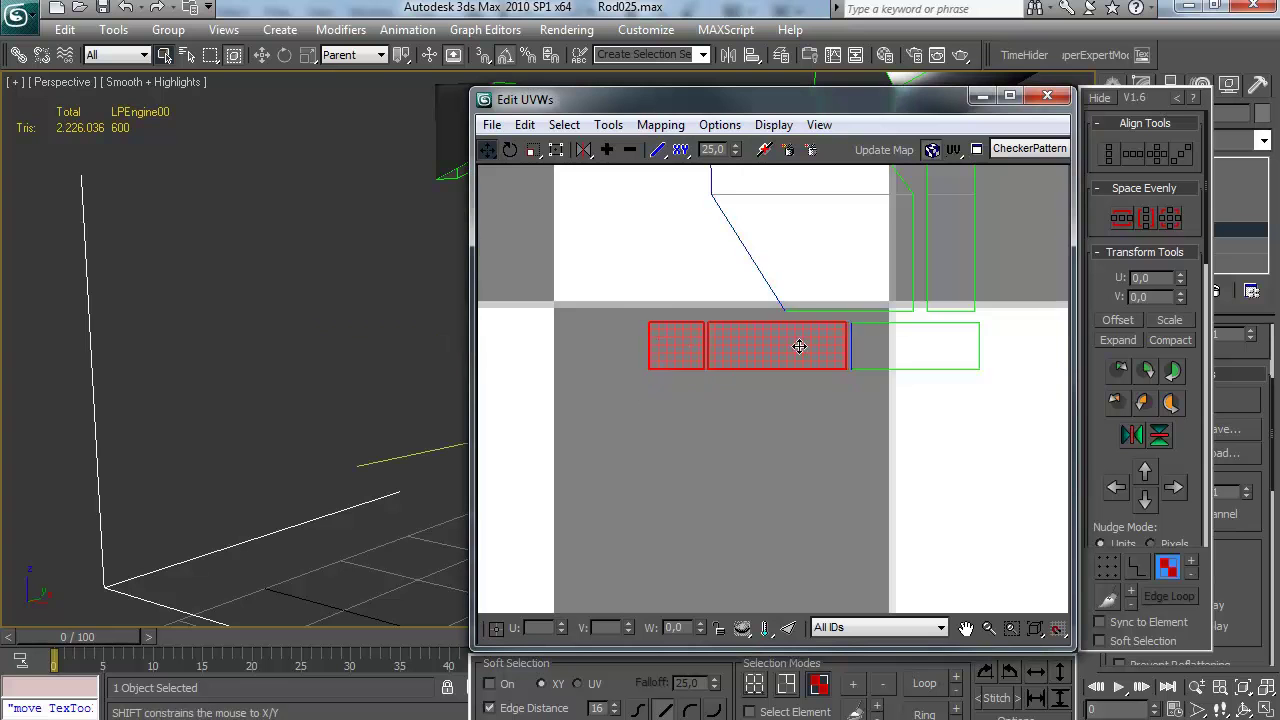
{"action": "middle_click_drag", "start_coordinate": [901, 212], "coordinate": [720, 476]}
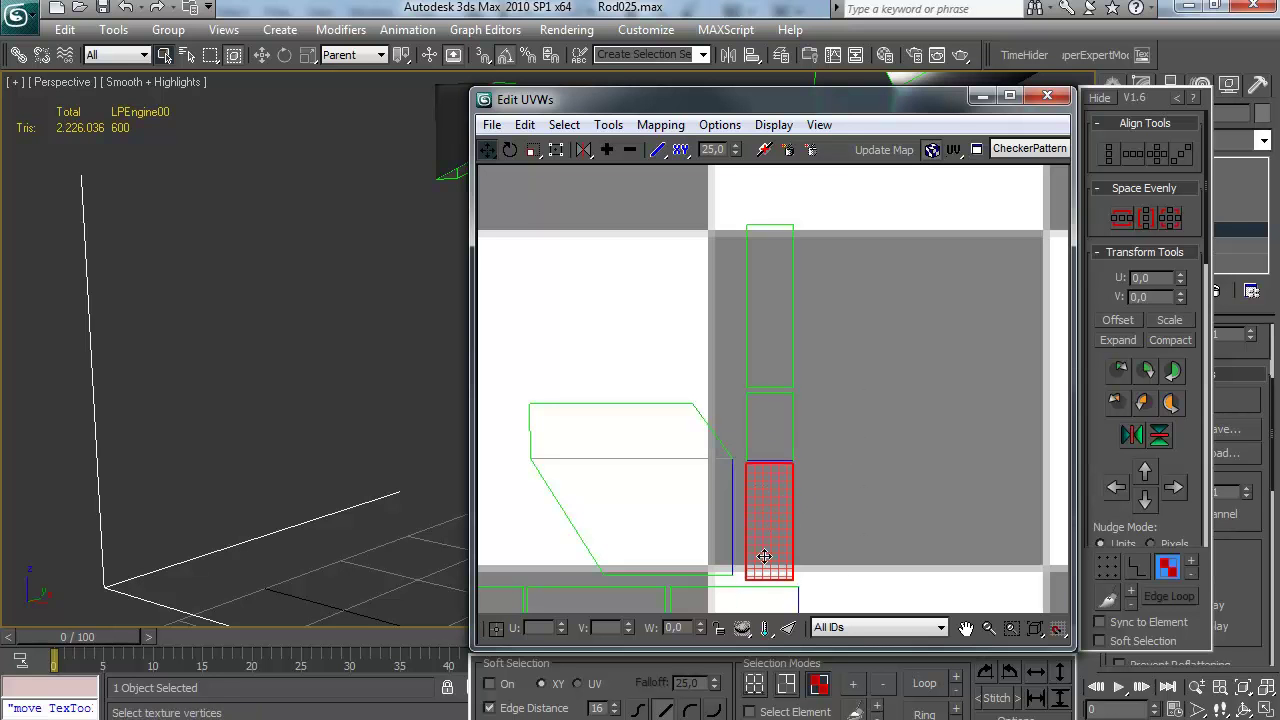
{"action": "left_click", "coordinate": [811, 506]}
Separate the faces of the small shell with the slanted side panels so that narrow gaps divide them
{"action": "scroll", "coordinate": [808, 328], "scroll_direction": "down", "scroll_amount": 5}
{"action": "middle_click_drag", "start_coordinate": [808, 328], "coordinate": [765, 535]}
{"action": "scroll", "coordinate": [780, 354], "scroll_direction": "up", "scroll_amount": 4}
{"action": "middle_click_drag", "start_coordinate": [705, 300], "coordinate": [792, 317]}
{"action": "scroll", "coordinate": [751, 405], "scroll_direction": "up", "scroll_amount": 3}
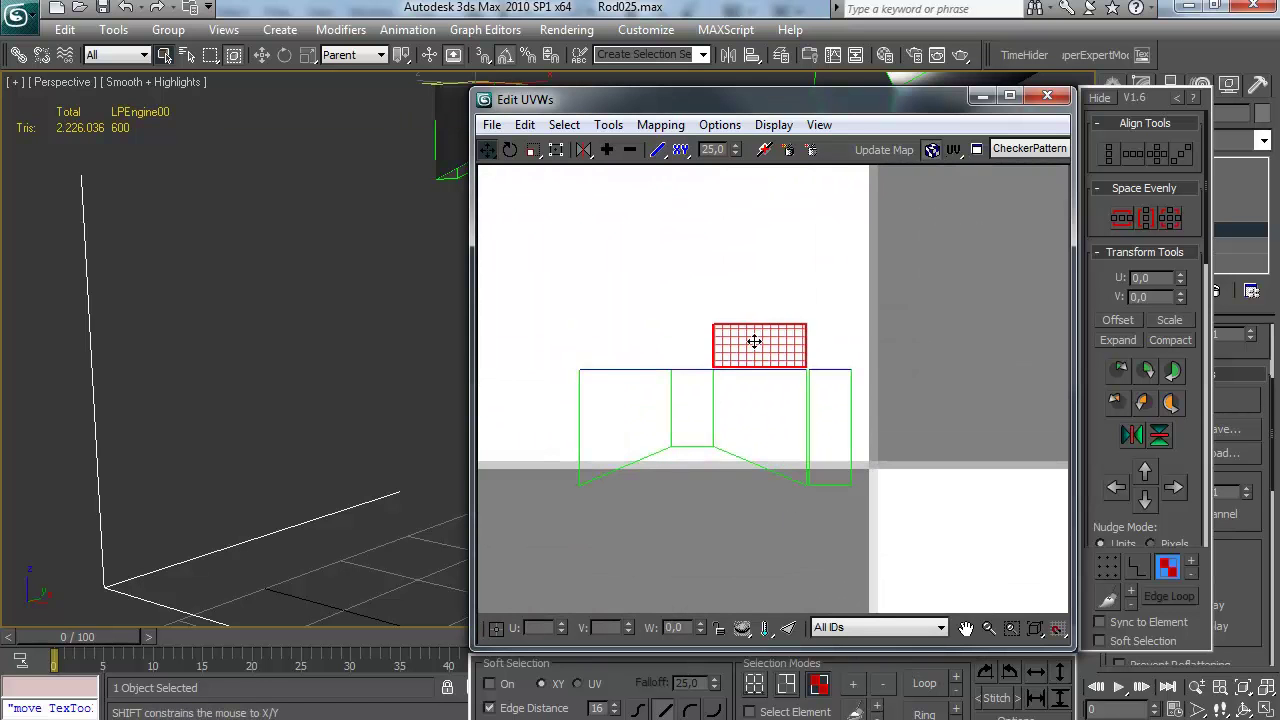
{"action": "left_click_drag", "start_coordinate": [631, 421], "coordinate": [641, 426]}
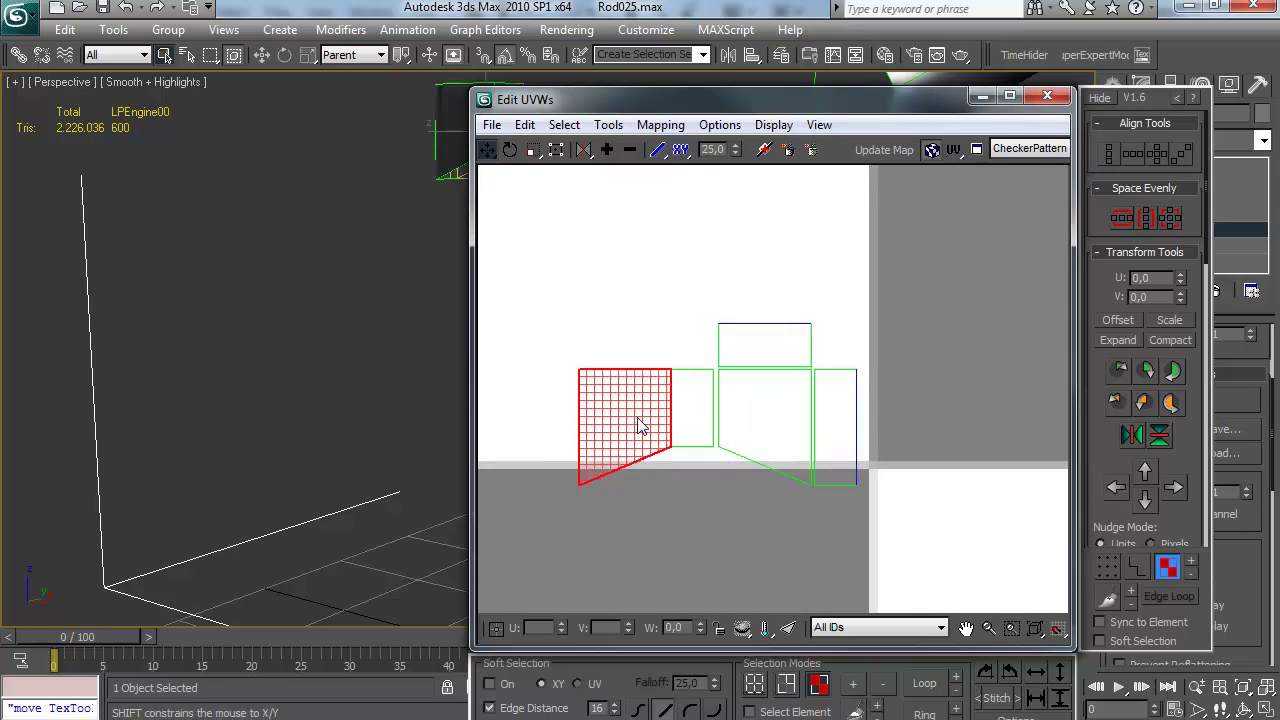
Move the side rectangles of the stepped mounting block's UV shell slightly away from its main face
{"action": "scroll", "coordinate": [667, 407], "scroll_direction": "down", "scroll_amount": 7}
{"action": "middle_click_drag", "start_coordinate": [761, 316], "coordinate": [655, 443]}
{"action": "middle_click_drag", "start_coordinate": [915, 328], "coordinate": [725, 425]}
{"action": "scroll", "coordinate": [806, 326], "scroll_direction": "down", "scroll_amount": 3}
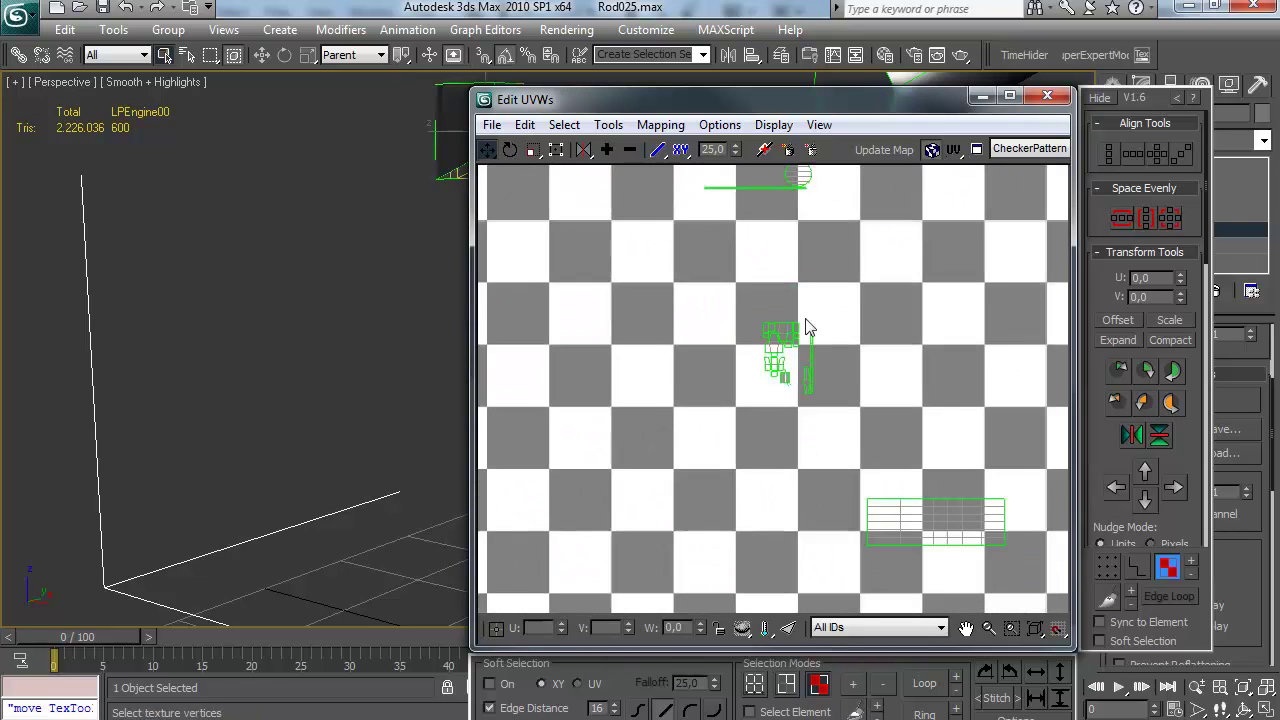
{"action": "scroll", "coordinate": [806, 326], "scroll_direction": "up", "scroll_amount": 3}
{"action": "middle_click_drag", "start_coordinate": [888, 405], "coordinate": [810, 413]}
{"action": "scroll", "coordinate": [810, 413], "scroll_direction": "up", "scroll_amount": 5}
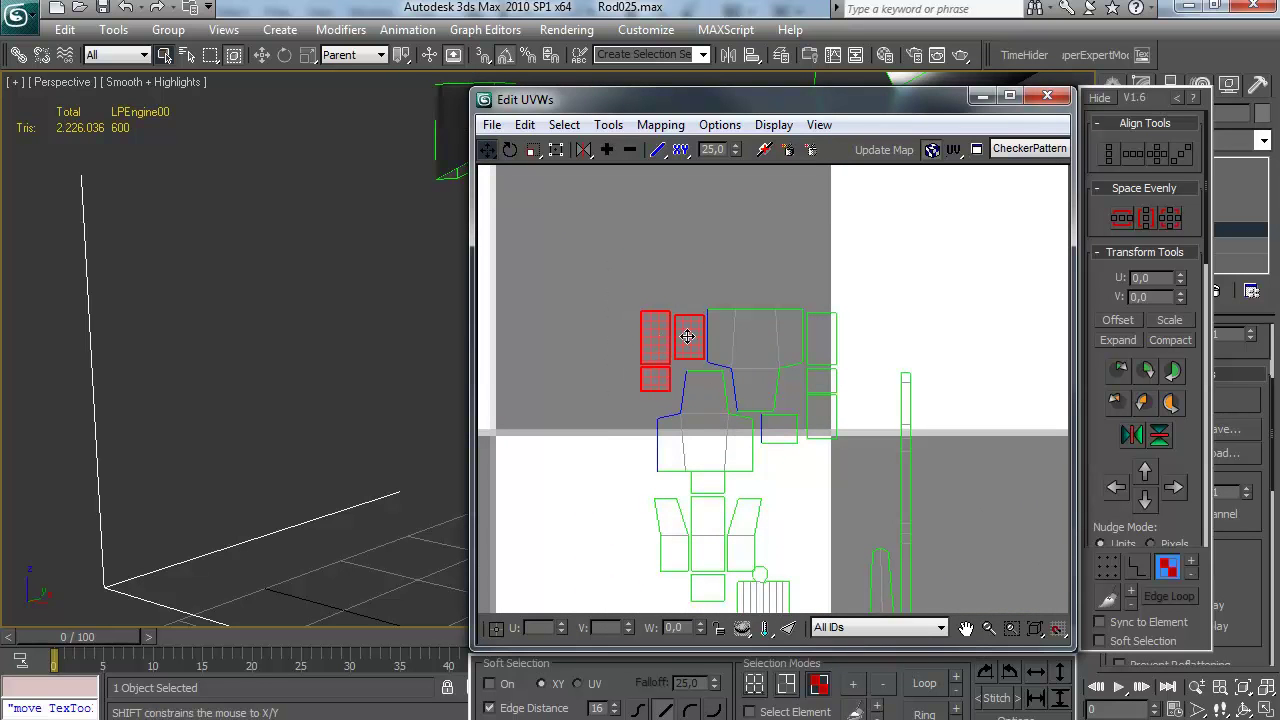
Close the UV editor and collapse the Unwrap UVW modifier into LPEngine00's Editable Poly
{"action": "scroll", "coordinate": [903, 470], "scroll_direction": "down", "scroll_amount": 8}
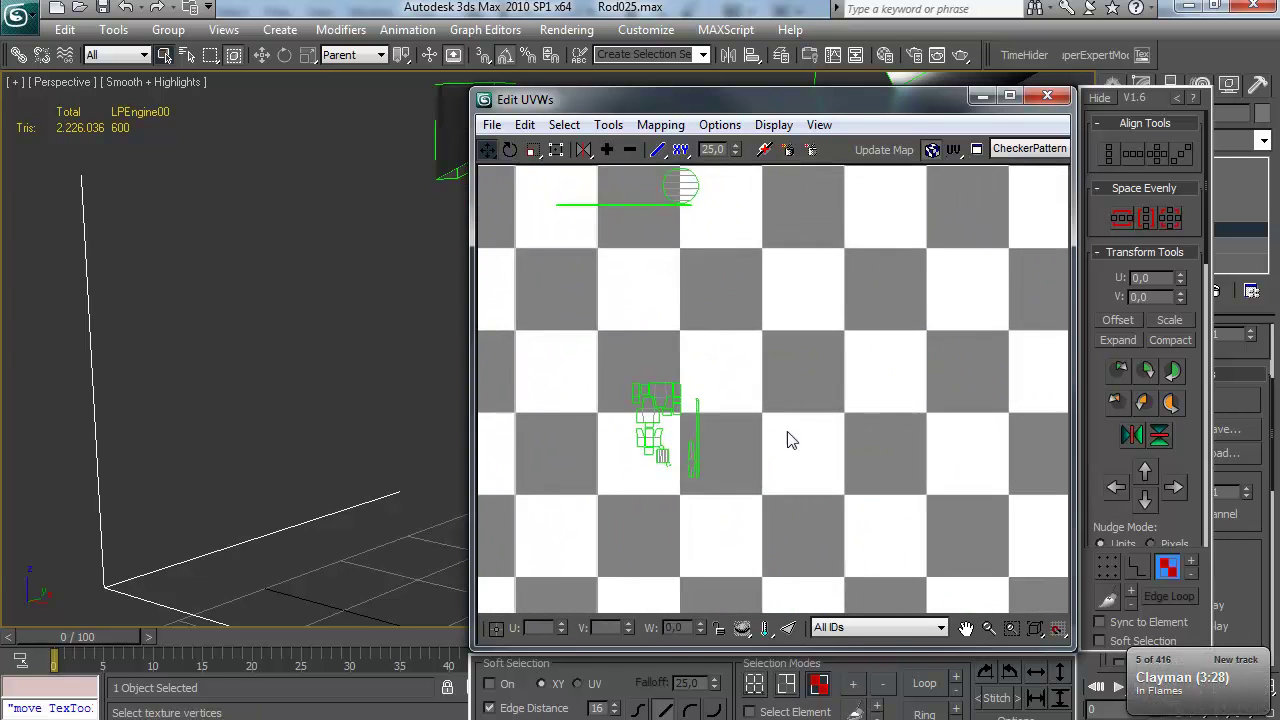
{"action": "scroll", "coordinate": [764, 402], "scroll_direction": "up", "scroll_amount": 5}
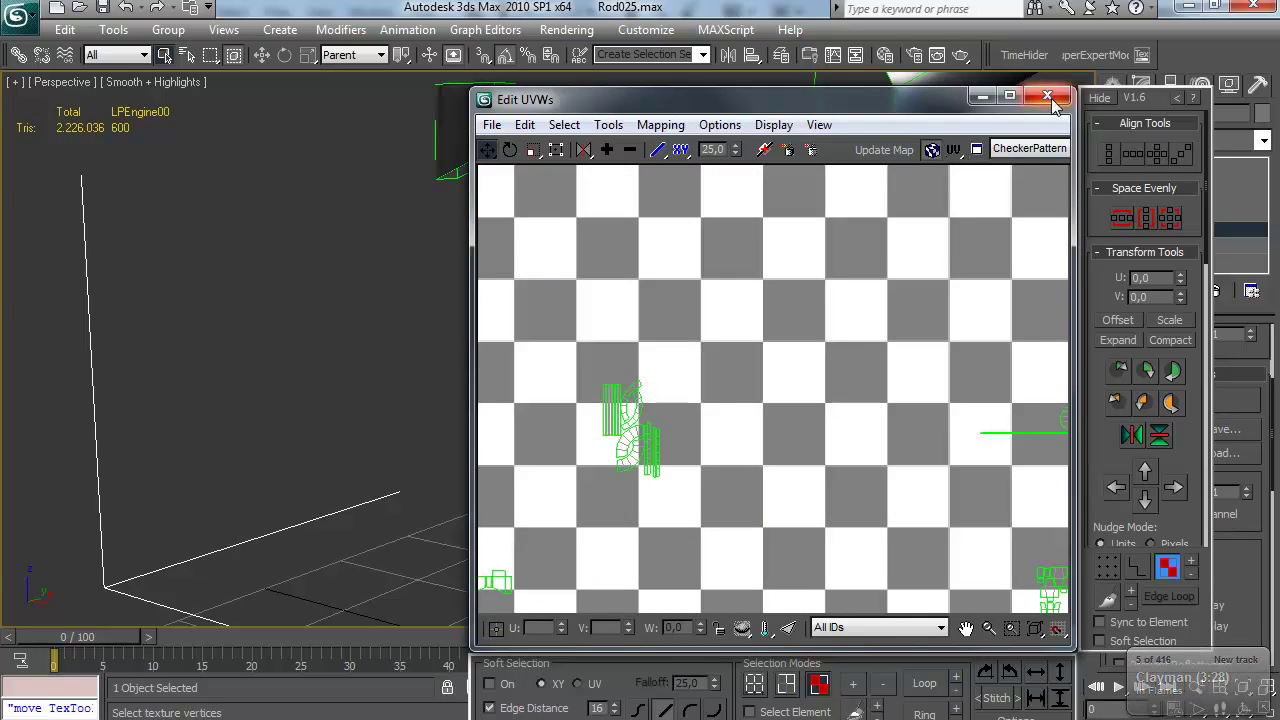
{"action": "left_click", "coordinate": [1047, 96]}
{"action": "right_click", "coordinate": [1160, 223]}
{"action": "left_click", "coordinate": [1060, 409]}
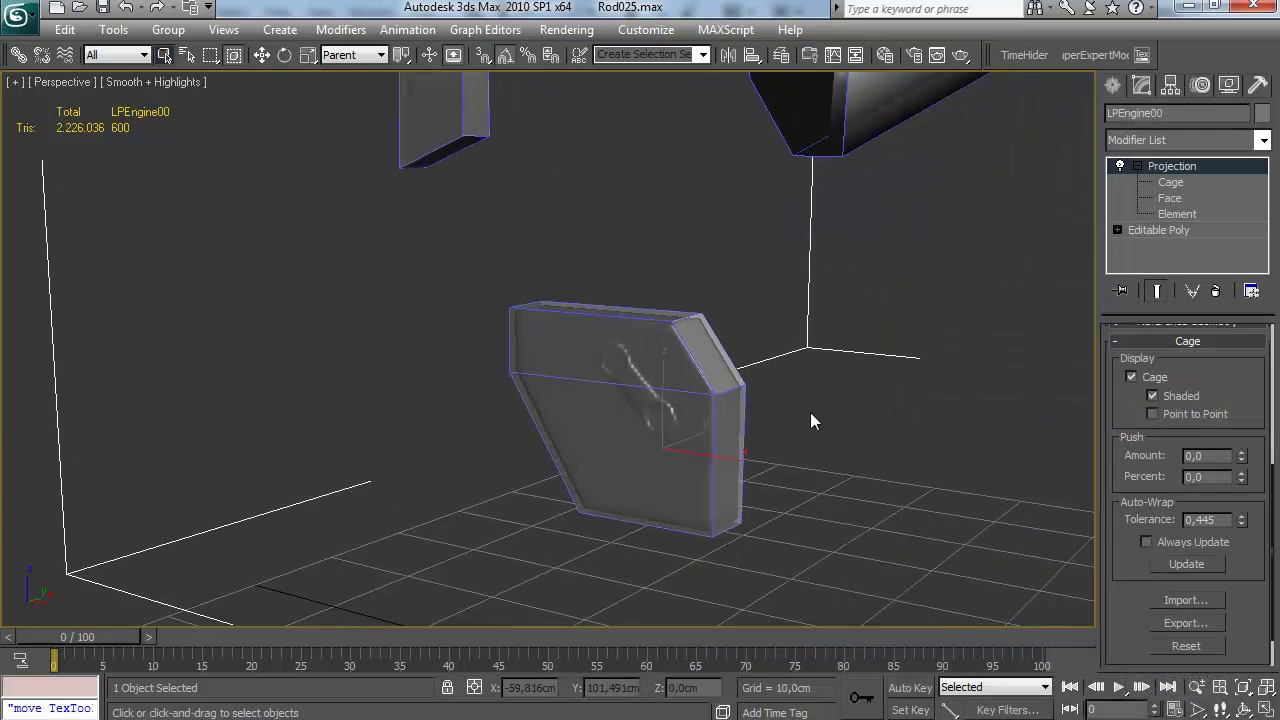
Show the HPEngine layer and rebake the normals map of LPEngine00 with its updated UVs
{"action": "key", "text": "0"}
{"action": "left_click", "coordinate": [250, 560]}
{"action": "left_click", "coordinate": [780, 57]}
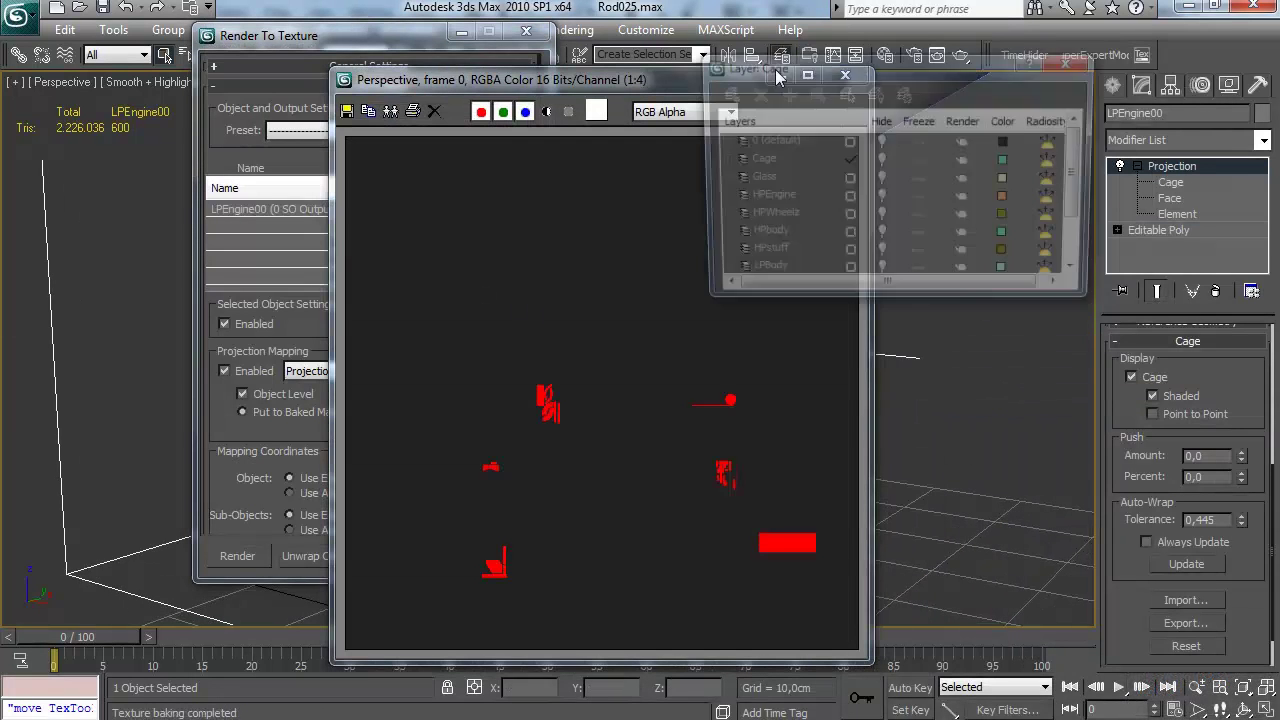
{"action": "left_click", "coordinate": [240, 556]}
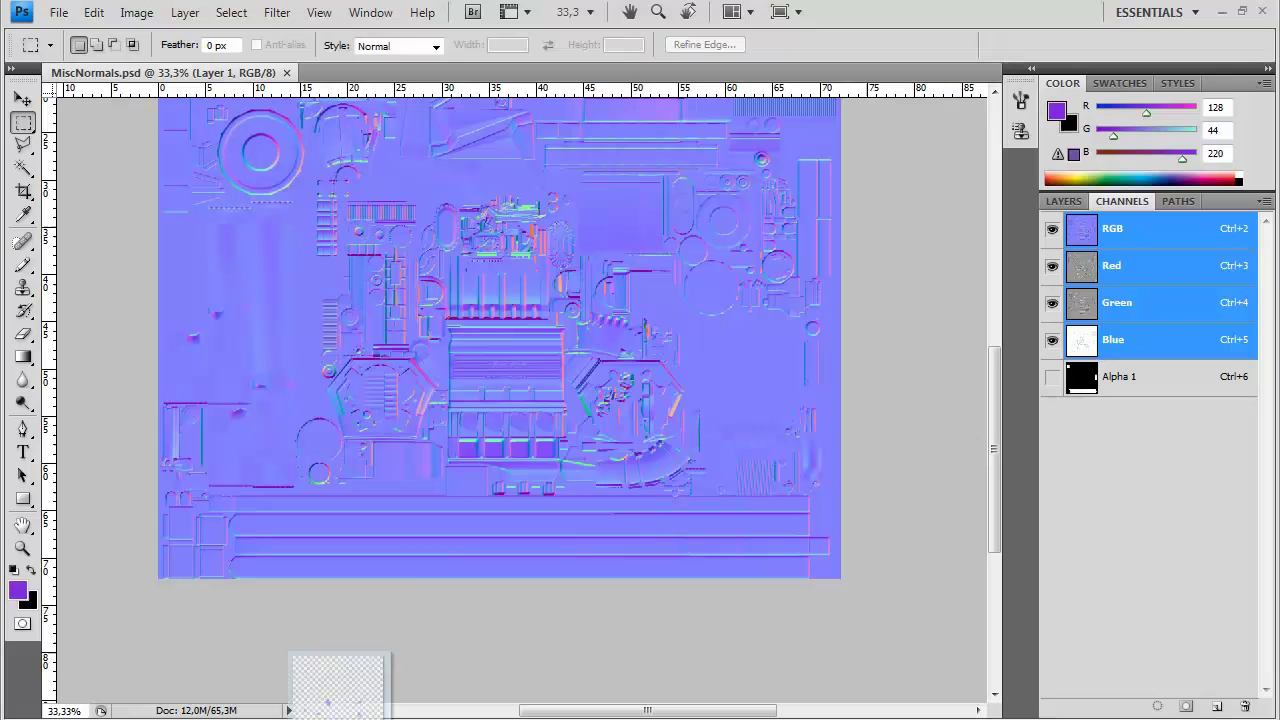
Open the rebaked LPEngine00NormalsMap.tga in Photoshop, duplicate its alpha-masked layer into MiscNormals.psd and close it unsaved
{"action": "left_click_drag", "start_coordinate": [330, 700], "coordinate": [1054, 378]}
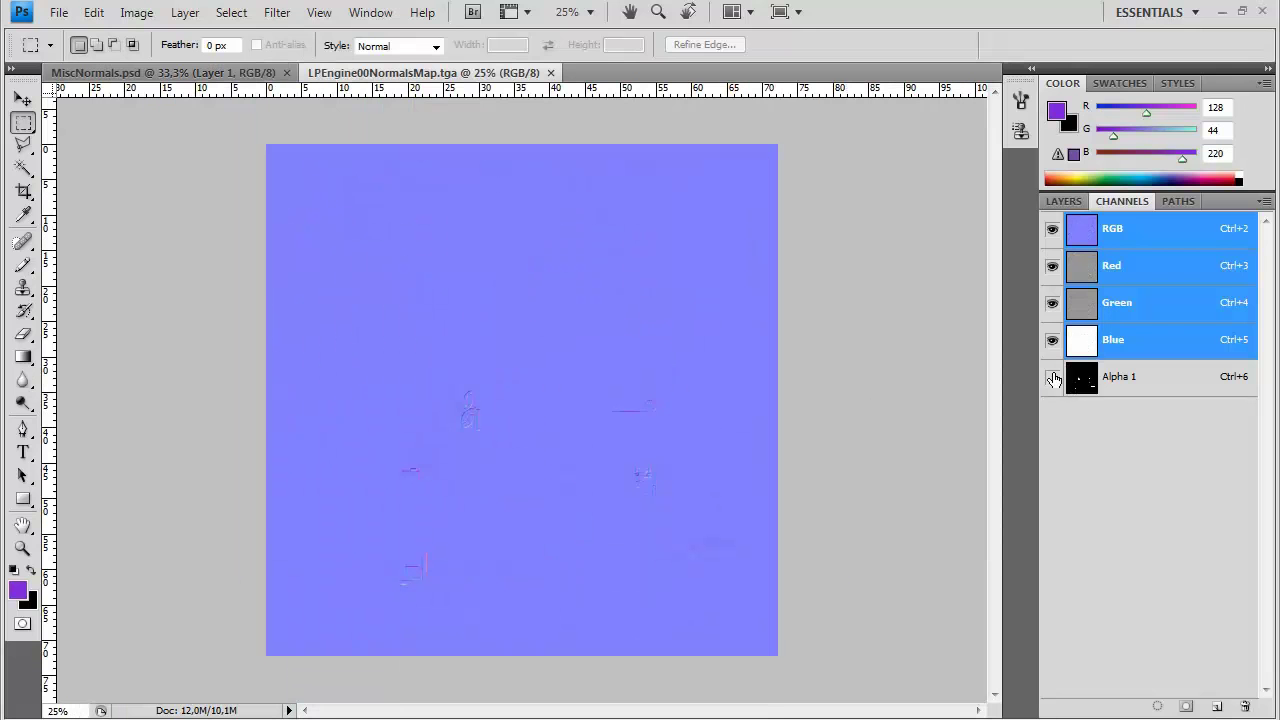
{"action": "left_click", "coordinate": [185, 12]}
{"action": "left_click", "coordinate": [210, 55]}
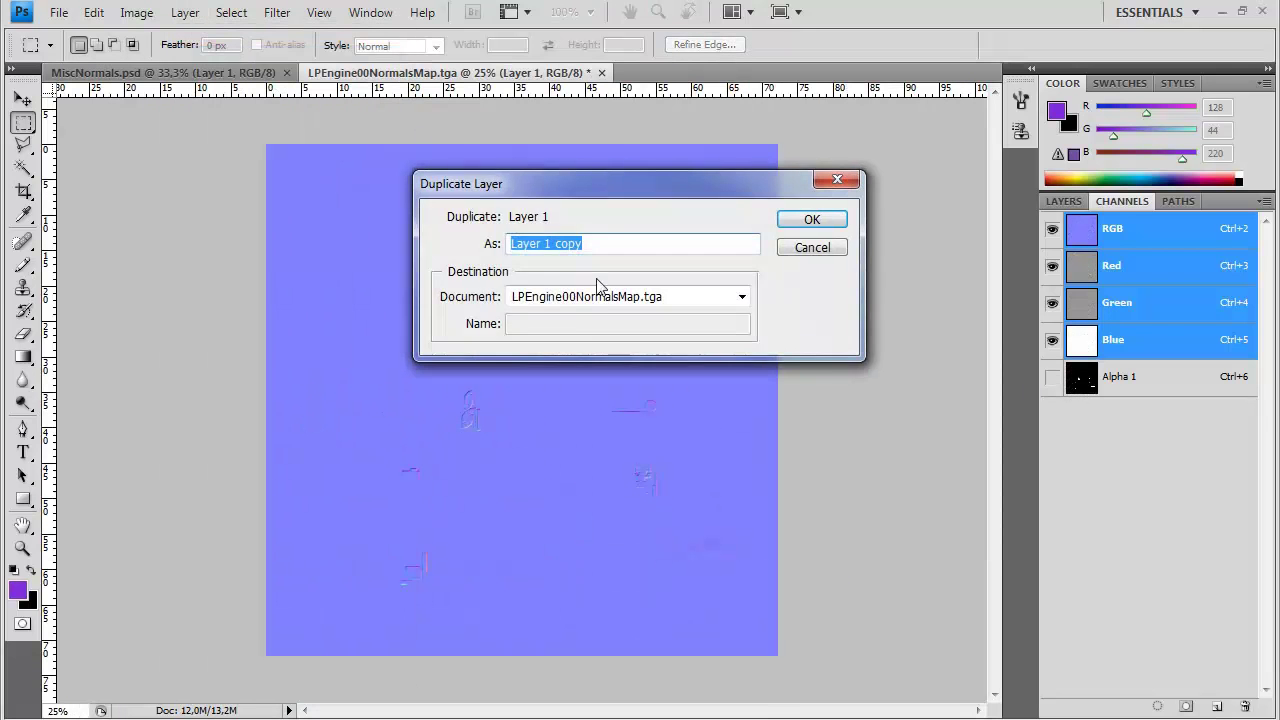
{"action": "key", "text": "Return"}
{"action": "key", "text": "ctrl+w"}
{"action": "left_click", "coordinate": [571, 278]}
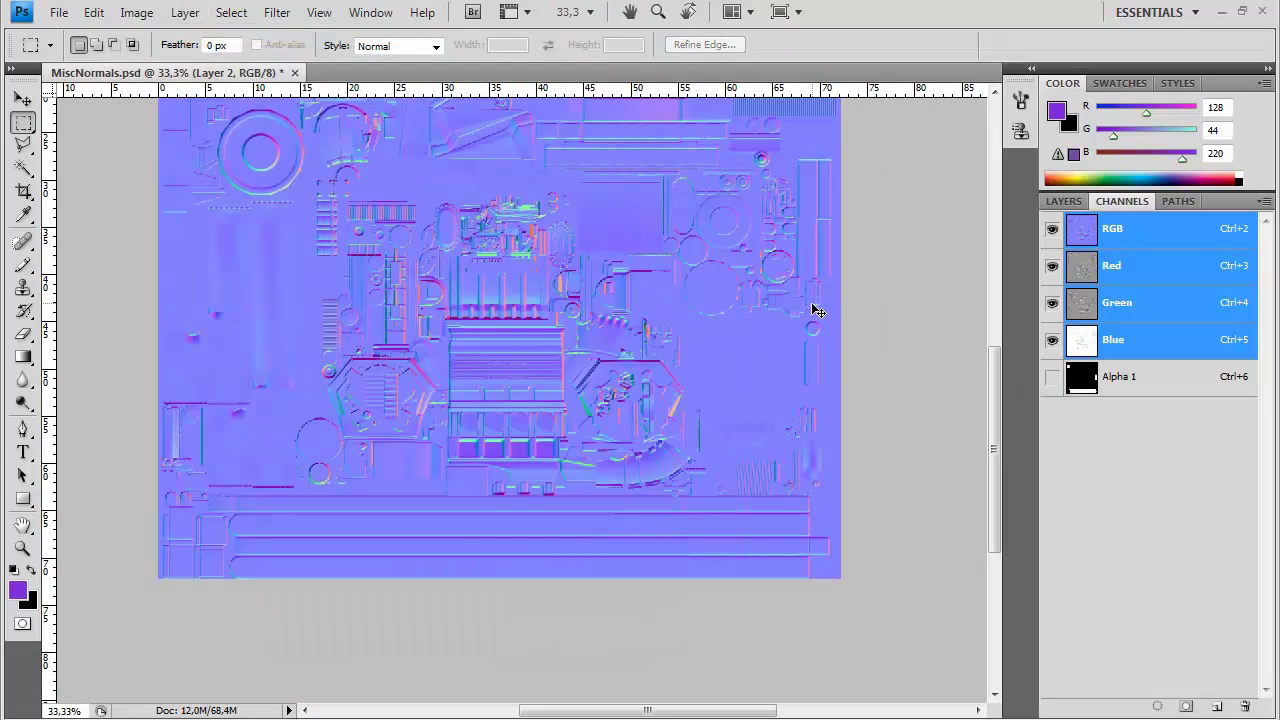
Overwrite MiscNormals.tga with a Targa copy of the updated normals and switch back to 3ds Max
{"action": "key", "text": "ctrl+shift+s"}
{"action": "left_click", "coordinate": [650, 470]}
{"action": "left_click", "coordinate": [645, 716]}
{"action": "left_click_drag", "start_coordinate": [846, 178], "coordinate": [862, 397]}
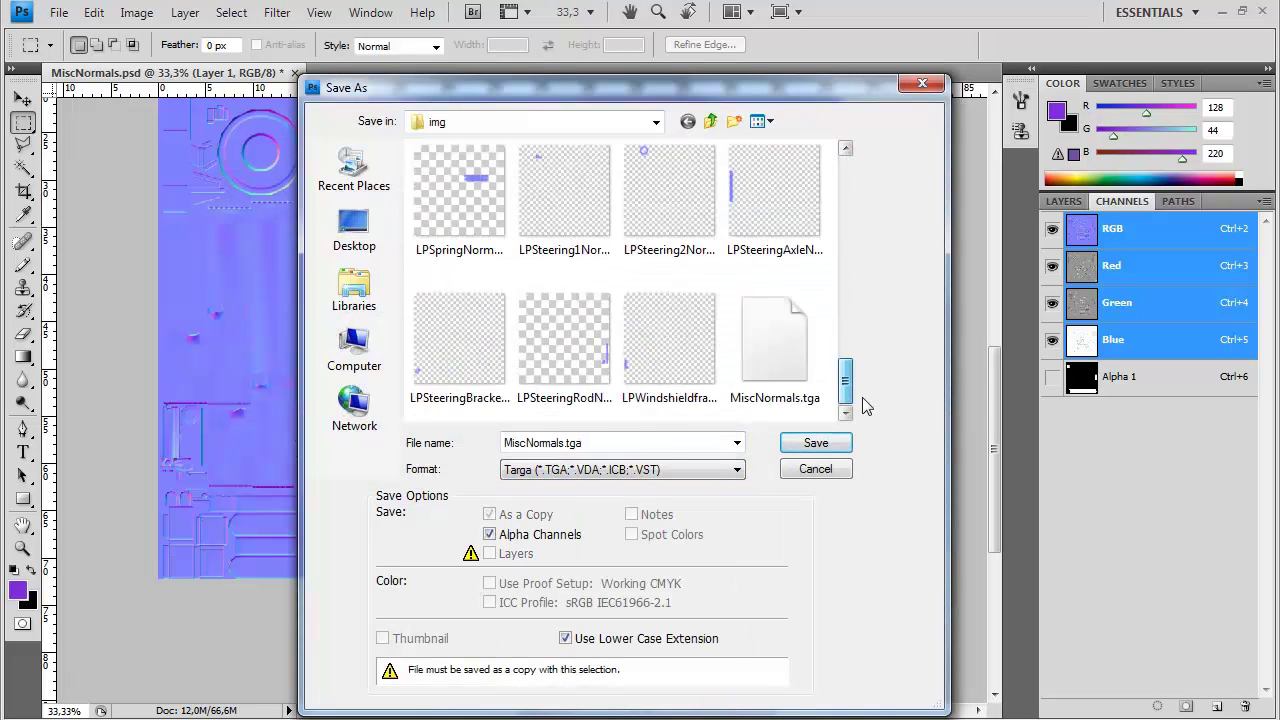
{"action": "double_click", "coordinate": [770, 360]}
{"action": "key", "text": "Return"}
{"action": "left_click", "coordinate": [700, 355]}
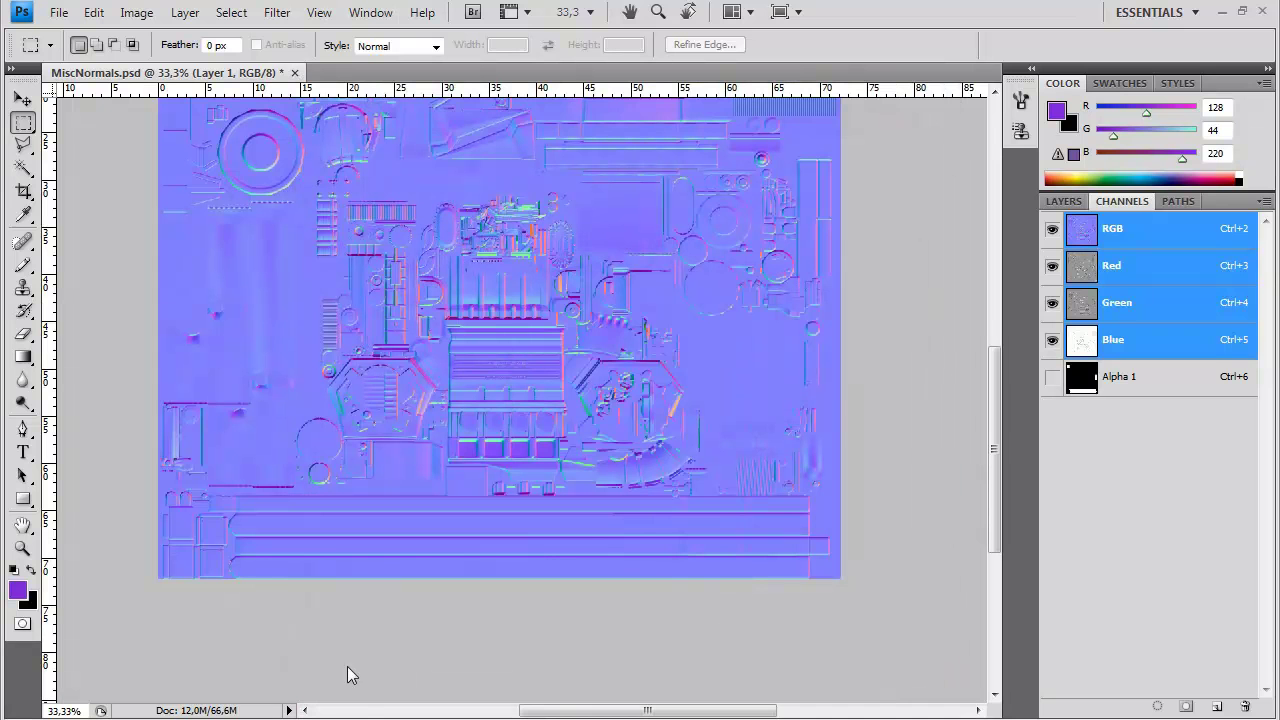
{"action": "key", "text": "alt+Tab"}
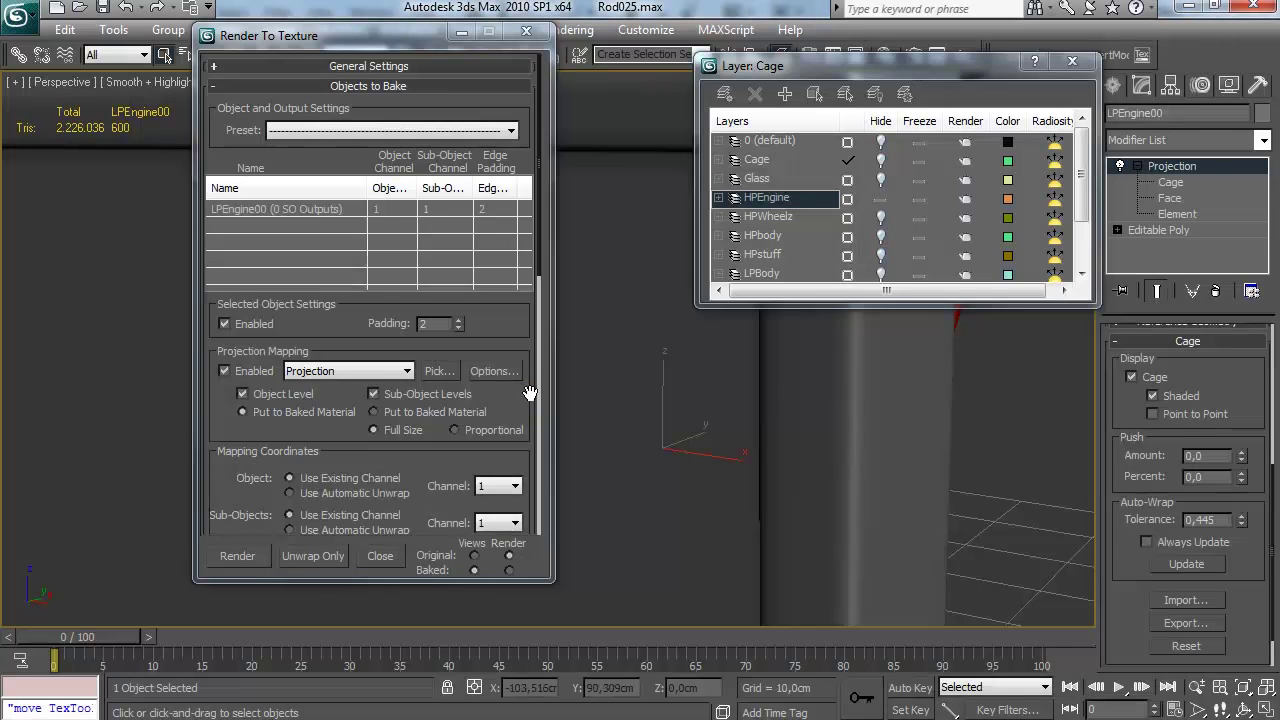
Turn off edged faces to check LPEngine00's updated normals in the viewport and unhide all low-poly objects
{"action": "scroll", "coordinate": [698, 388], "scroll_direction": "down", "scroll_amount": 5}
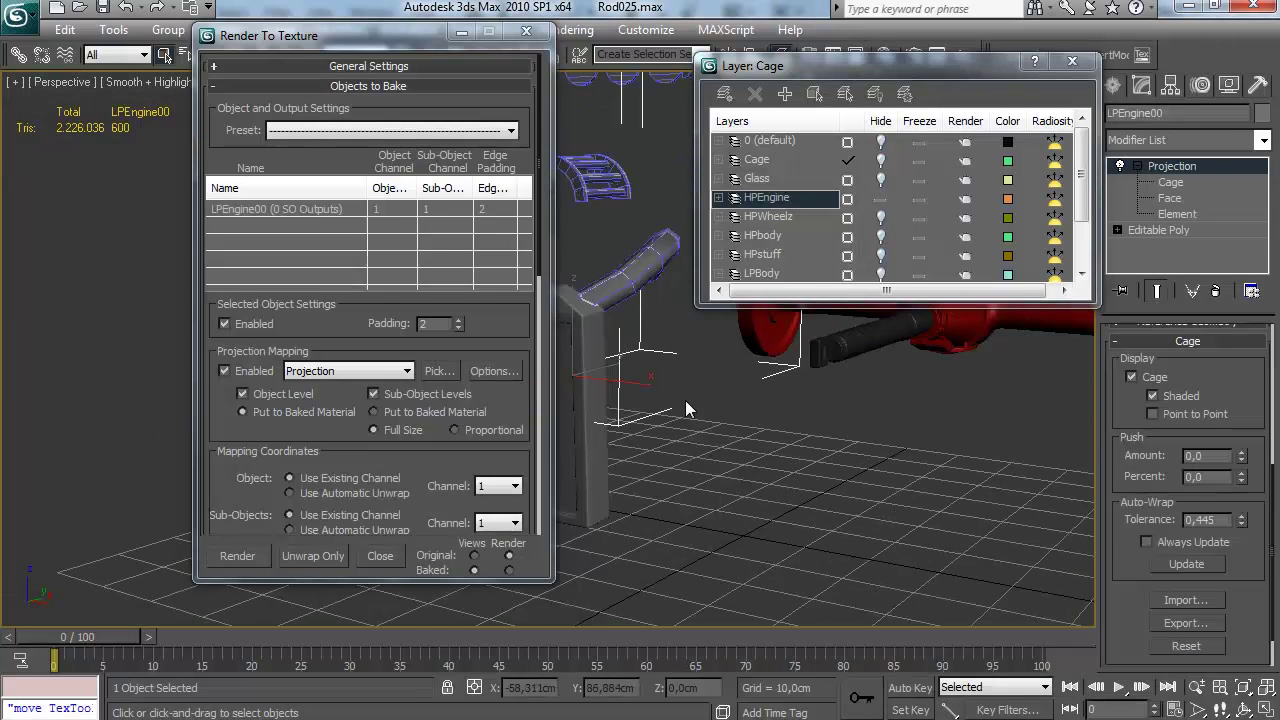
{"action": "middle_click_drag", "start_coordinate": [685, 400], "coordinate": [717, 378]}
{"action": "key", "text": "m"}
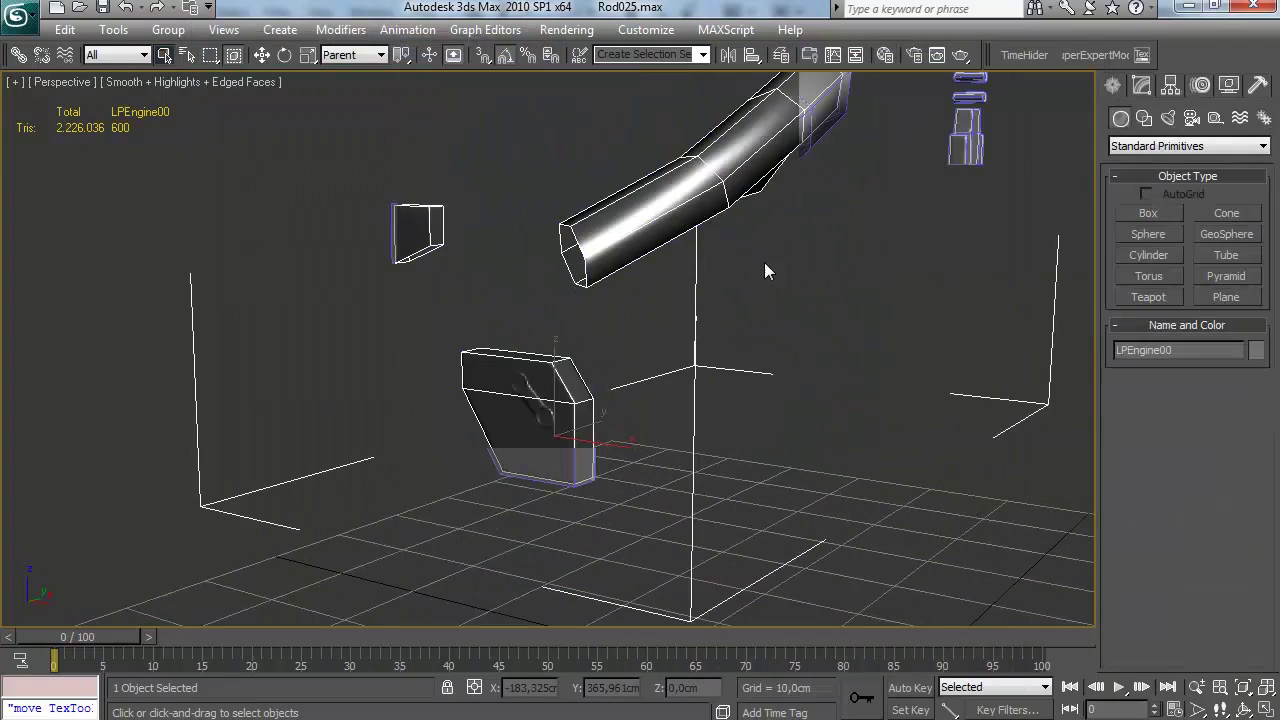
{"action": "key", "text": "F4"}
{"action": "middle_click_drag", "start_coordinate": [764, 262], "coordinate": [688, 340], "text": "alt"}
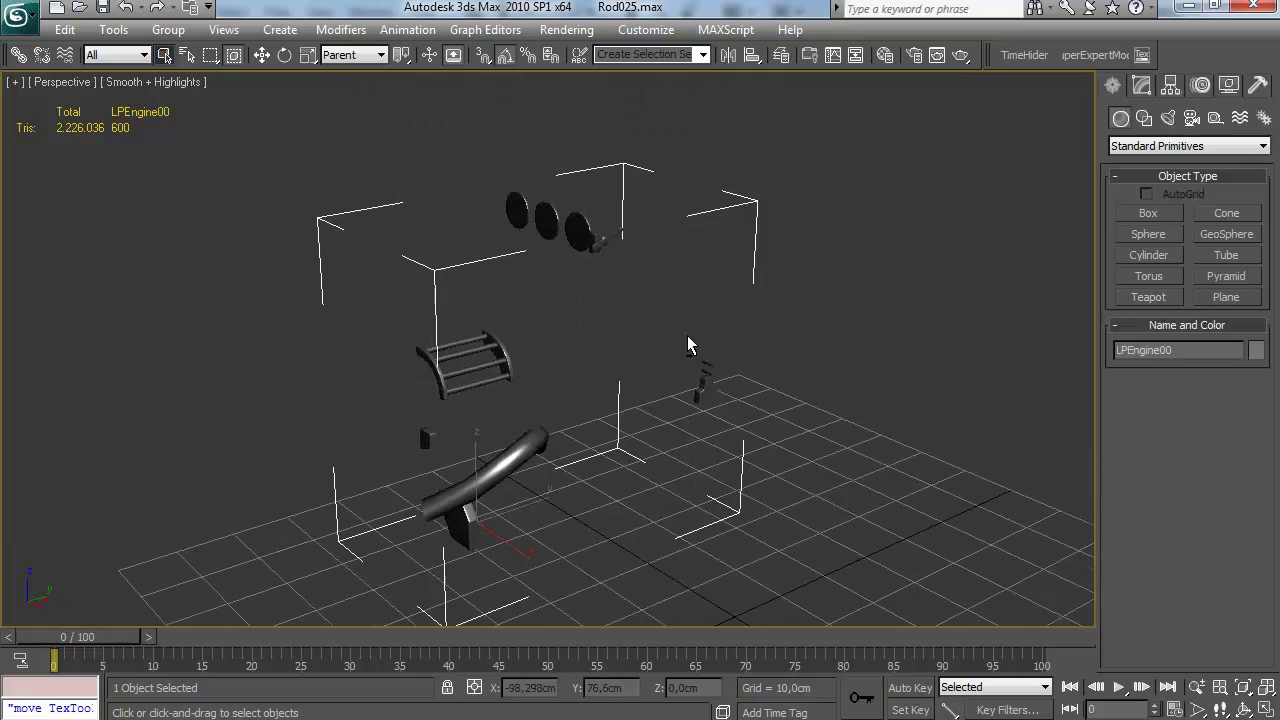
{"action": "left_click", "coordinate": [789, 183]}
{"action": "left_click", "coordinate": [809, 200]}
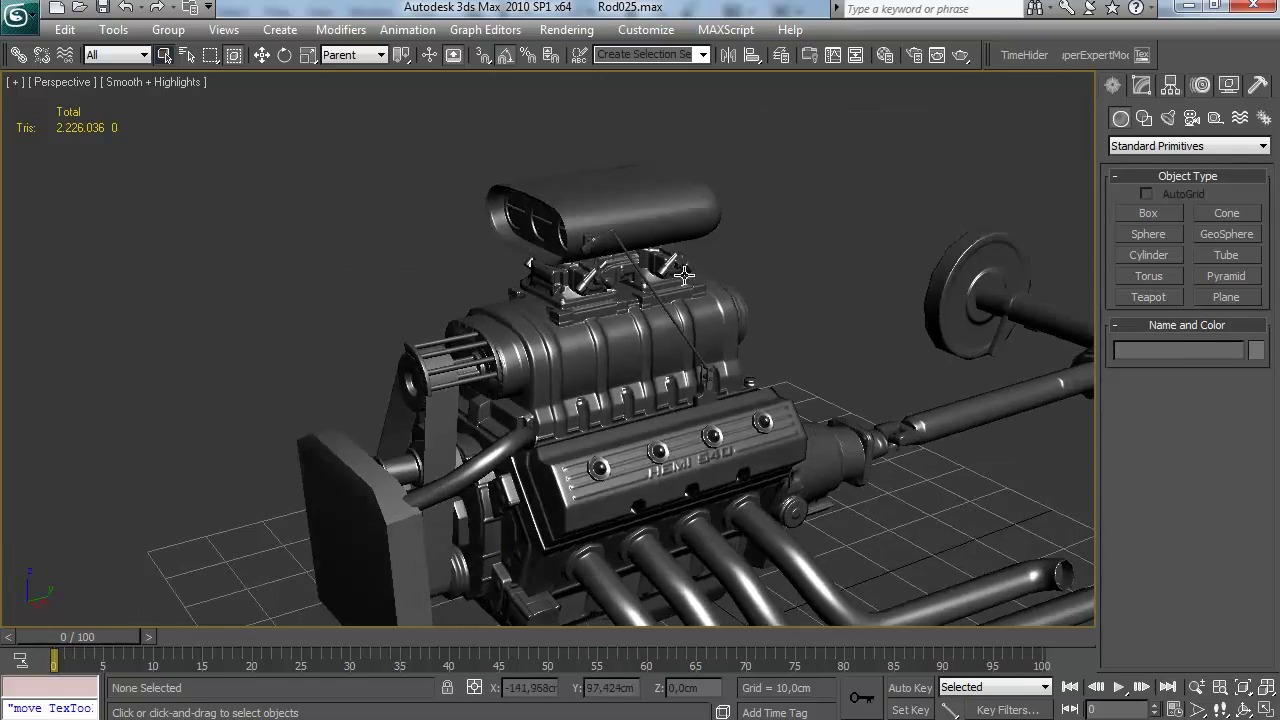
Select LPEngineParts02 and attach the low-poly radiator box to it
{"action": "scroll", "coordinate": [654, 466], "scroll_direction": "up", "scroll_amount": 5}
{"action": "middle_click_drag", "start_coordinate": [729, 257], "coordinate": [642, 468], "text": "alt"}
{"action": "left_click", "coordinate": [642, 468]}
{"action": "scroll", "coordinate": [642, 468], "scroll_direction": "down", "scroll_amount": 10}
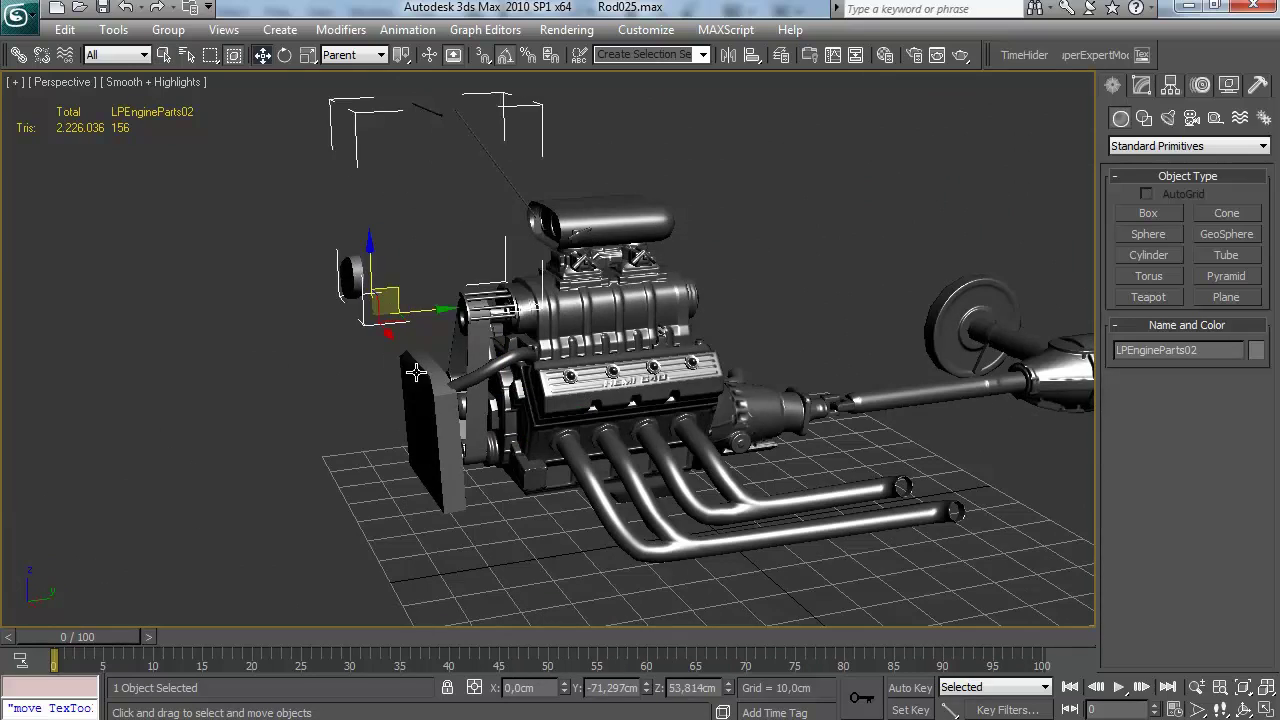
{"action": "middle_click_drag", "start_coordinate": [433, 355], "coordinate": [478, 430], "text": "alt"}
{"action": "scroll", "coordinate": [462, 397], "scroll_direction": "up", "scroll_amount": 5}
{"action": "left_click", "coordinate": [1142, 86]}
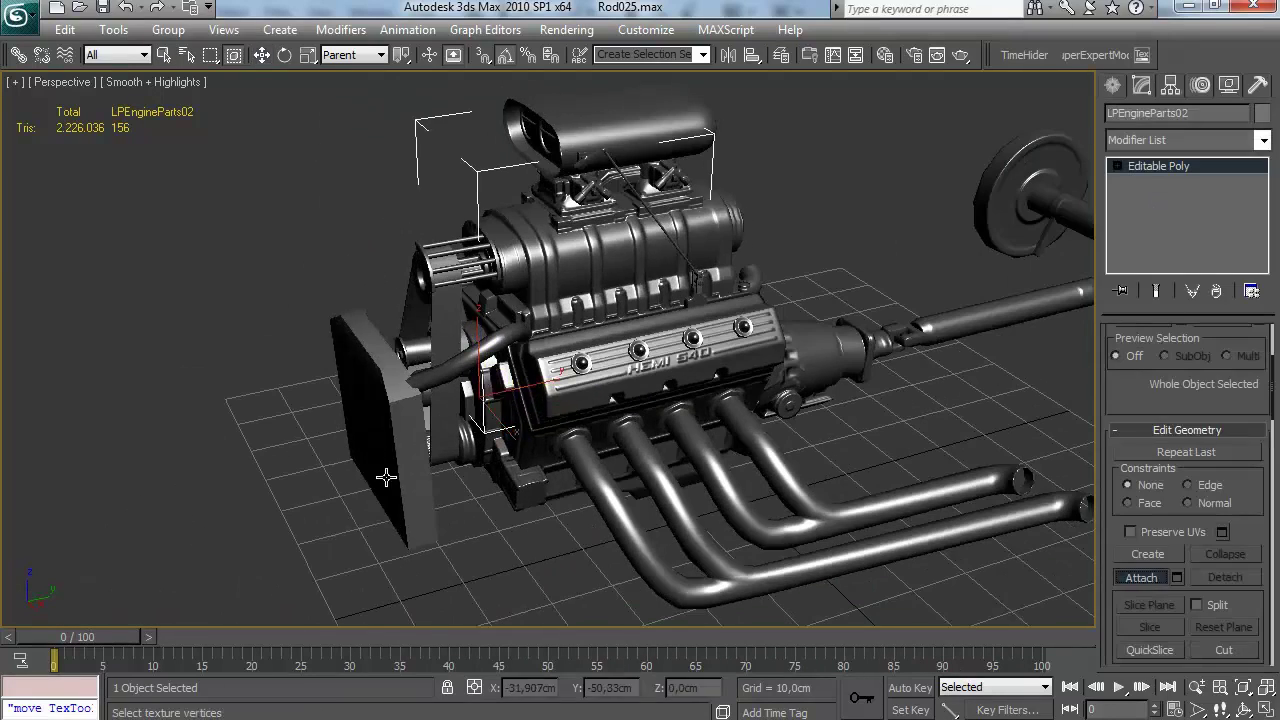
{"action": "key", "text": "w"}
Assign the 09 - Default DirectX Shader material to LPEngineParts02 and LPDriveBelt
{"action": "middle_click_drag", "start_coordinate": [432, 521], "coordinate": [486, 491], "text": "alt"}
{"action": "key", "text": "m"}
{"action": "left_click", "coordinate": [719, 376]}
{"action": "middle_click_drag", "start_coordinate": [450, 440], "coordinate": [378, 438], "text": "alt"}
{"action": "scroll", "coordinate": [378, 438], "scroll_direction": "up", "scroll_amount": 5}
{"action": "left_click", "coordinate": [346, 403]}
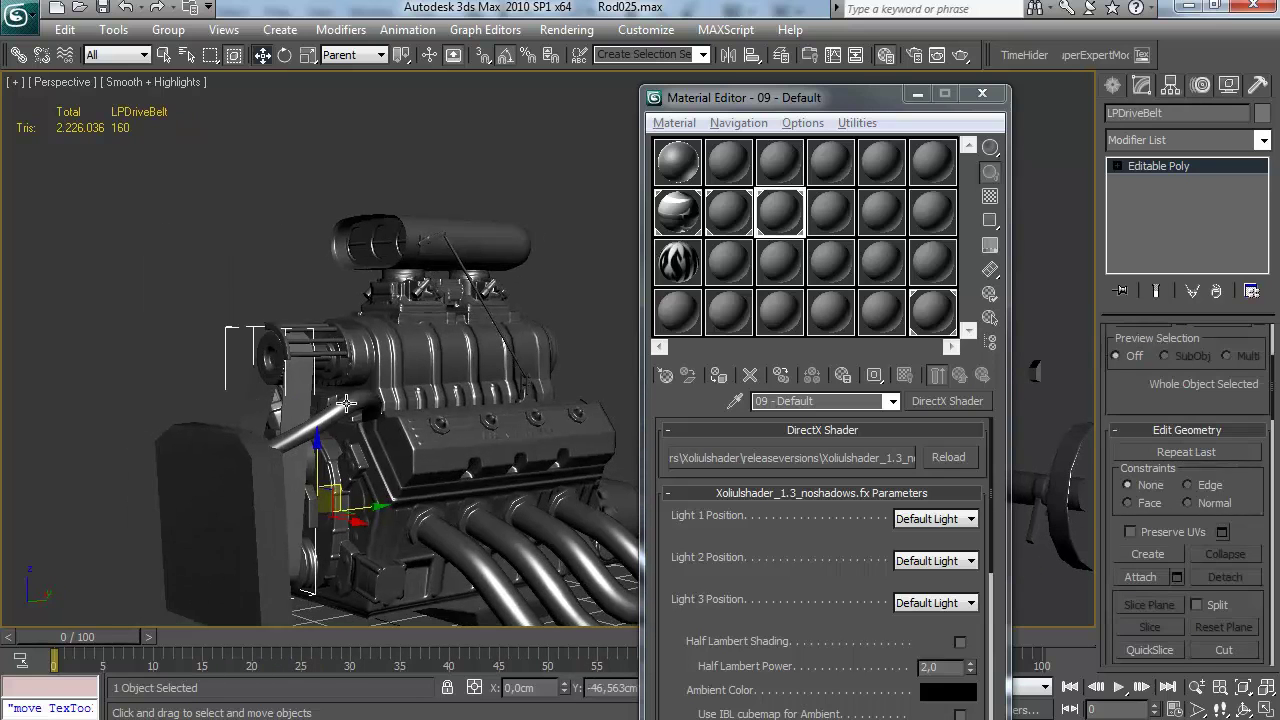
{"action": "left_click", "coordinate": [719, 376]}
{"action": "left_click", "coordinate": [982, 94]}
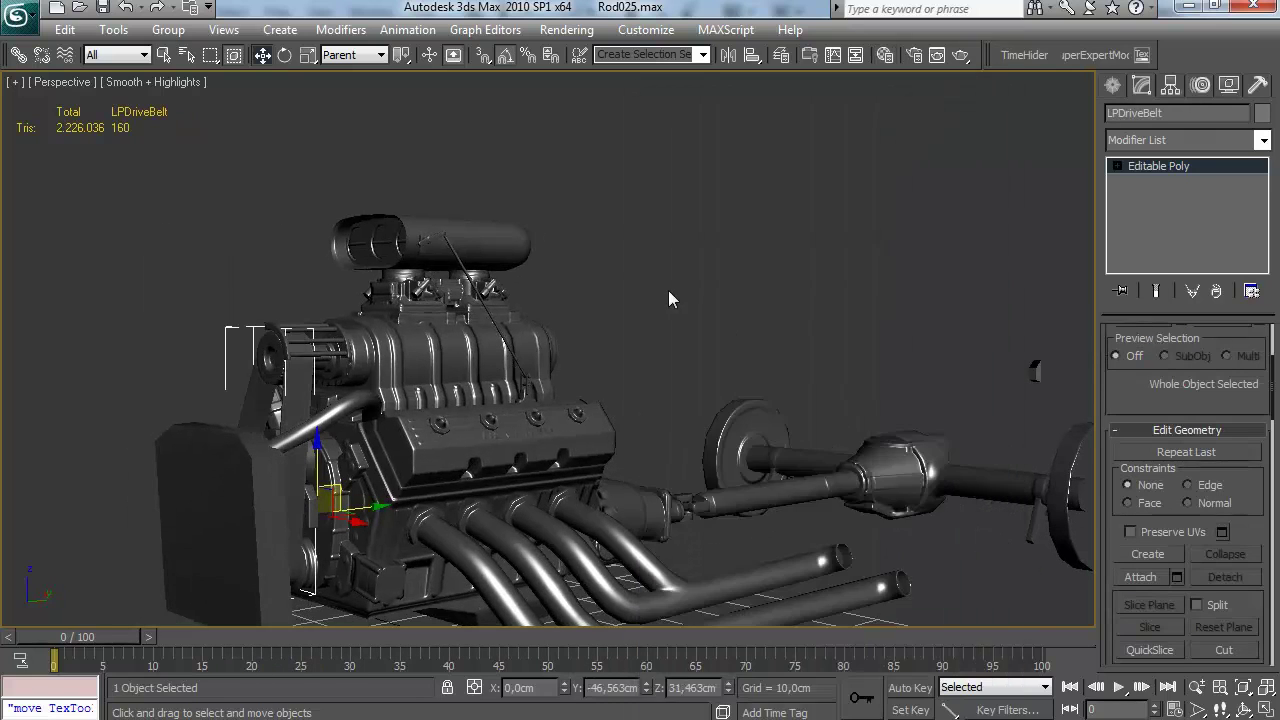
Select LPEngineParts02 and add an Unwrap UVW modifier to it
{"action": "left_click", "coordinate": [668, 290]}
{"action": "middle_click_drag", "start_coordinate": [660, 298], "coordinate": [551, 381], "text": "alt"}
{"action": "middle_click_drag", "start_coordinate": [400, 380], "coordinate": [548, 386]}
{"action": "scroll", "coordinate": [548, 386], "scroll_direction": "up", "scroll_amount": 5}
{"action": "scroll", "coordinate": [548, 386], "scroll_direction": "down", "scroll_amount": 3}
{"action": "left_click", "coordinate": [526, 391]}
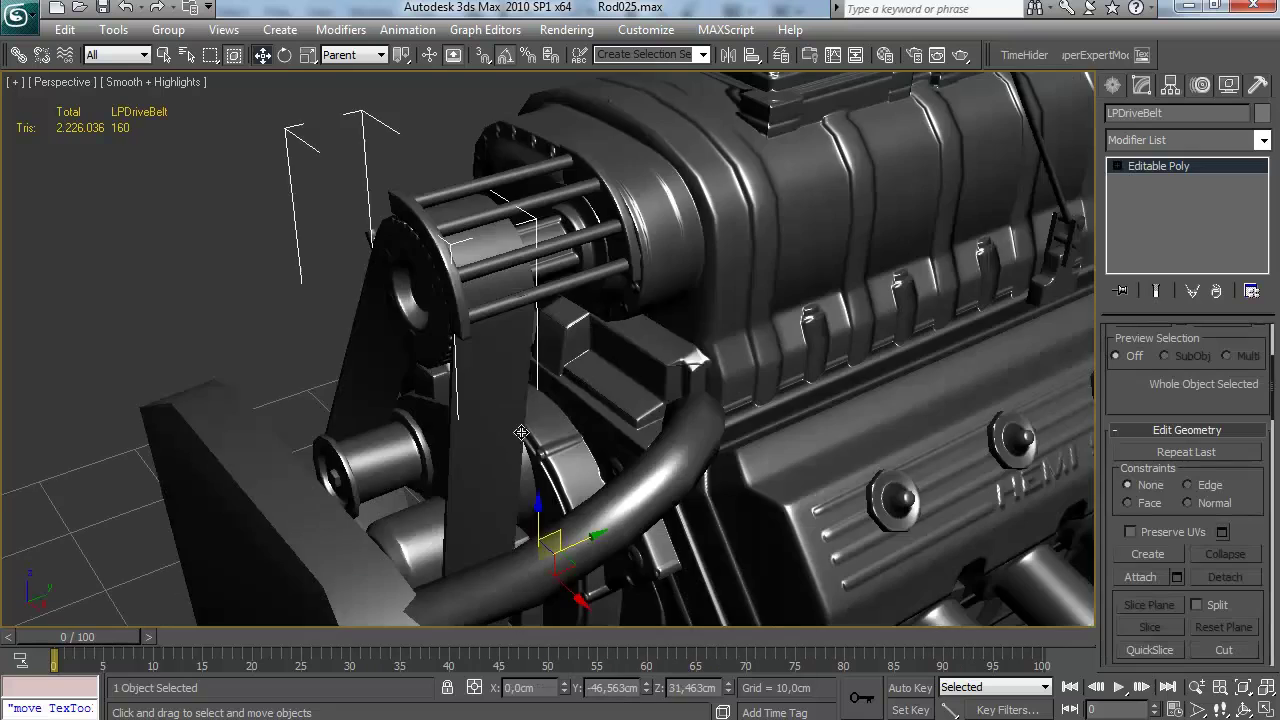
{"action": "scroll", "coordinate": [544, 370], "scroll_direction": "down", "scroll_amount": 3}
{"action": "middle_click_drag", "start_coordinate": [538, 393], "coordinate": [498, 530], "text": "alt"}
{"action": "left_click", "coordinate": [534, 577]}
{"action": "left_click", "coordinate": [497, 526]}
{"action": "left_click", "coordinate": [1203, 148]}
{"action": "key", "text": "u"}
{"action": "key", "text": "Return"}
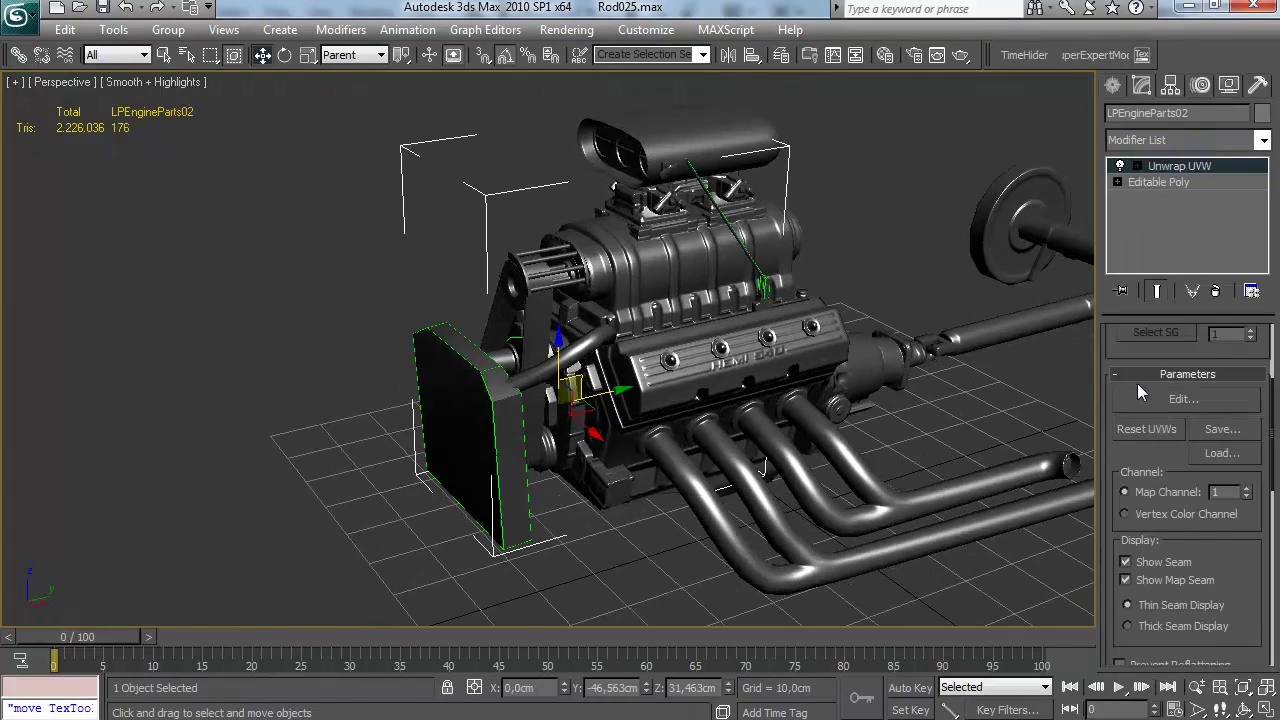
Examine the UV layout of LPEngineParts02 in the UV editor, including the radiator shells and the separate islands beside them
{"action": "left_click", "coordinate": [1141, 392]}
{"action": "scroll", "coordinate": [718, 352], "scroll_direction": "up", "scroll_amount": 5}
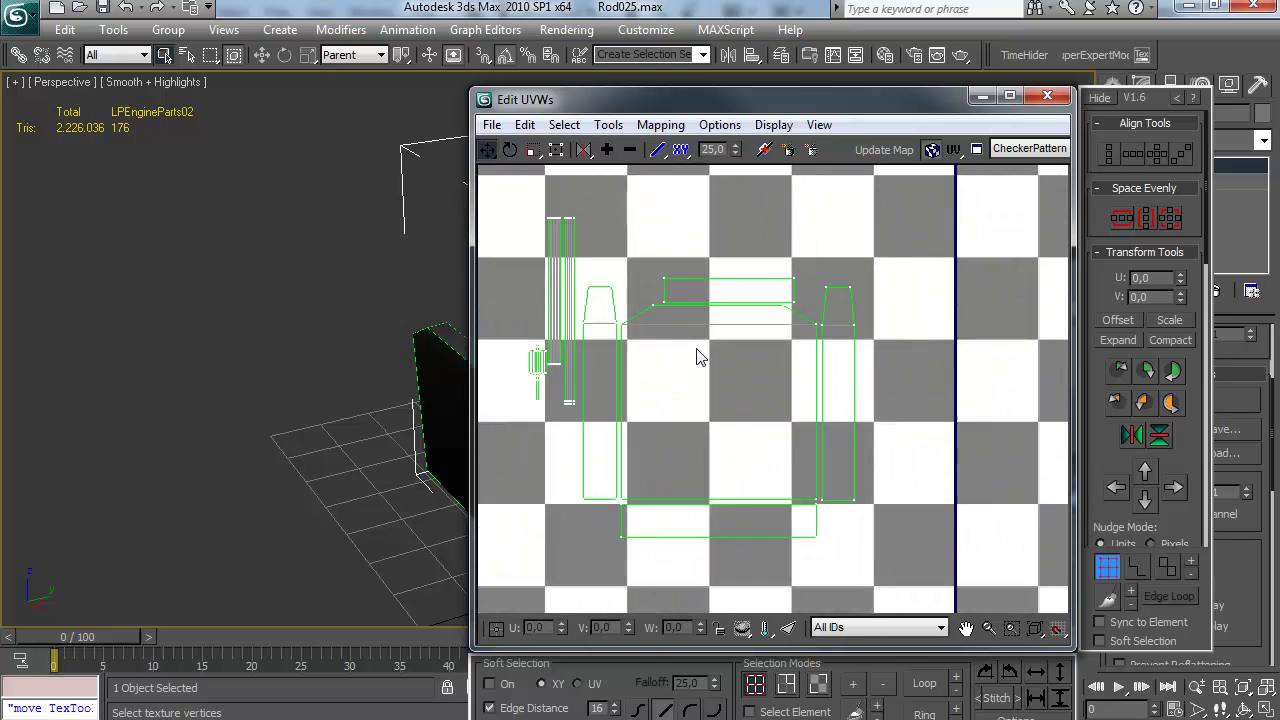
{"action": "scroll", "coordinate": [700, 358], "scroll_direction": "up", "scroll_amount": 2}
{"action": "scroll", "coordinate": [604, 325], "scroll_direction": "down", "scroll_amount": 3}
{"action": "middle_click_drag", "start_coordinate": [604, 325], "coordinate": [1010, 435]}
{"action": "scroll", "coordinate": [1010, 435], "scroll_direction": "down", "scroll_amount": 3}
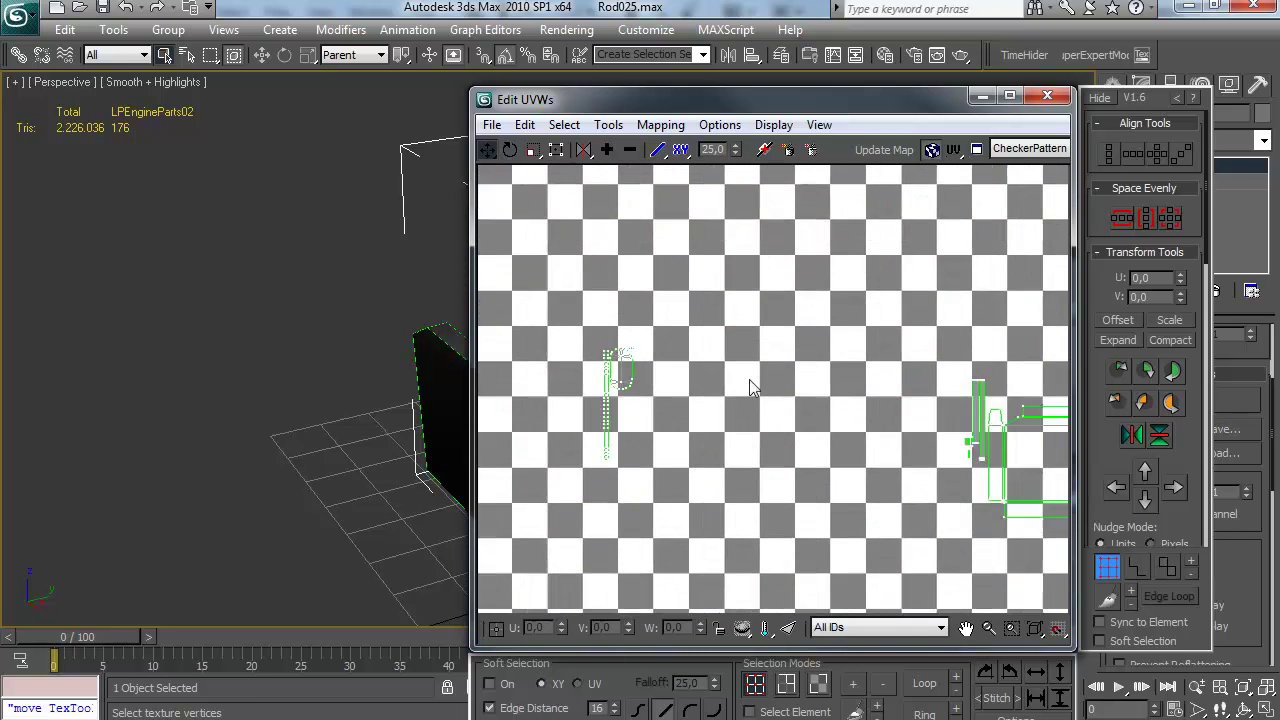
{"action": "middle_click_drag", "start_coordinate": [751, 386], "coordinate": [910, 400]}
{"action": "scroll", "coordinate": [838, 378], "scroll_direction": "up", "scroll_amount": 7}
{"action": "middle_click_drag", "start_coordinate": [800, 376], "coordinate": [785, 378]}
{"action": "scroll", "coordinate": [785, 378], "scroll_direction": "down", "scroll_amount": 3}
Close the UV editor and collapse the Unwrap UVW modifier into LPEngineParts02's Editable Poly
{"action": "left_click", "coordinate": [1046, 98]}
{"action": "right_click", "coordinate": [1171, 171]}
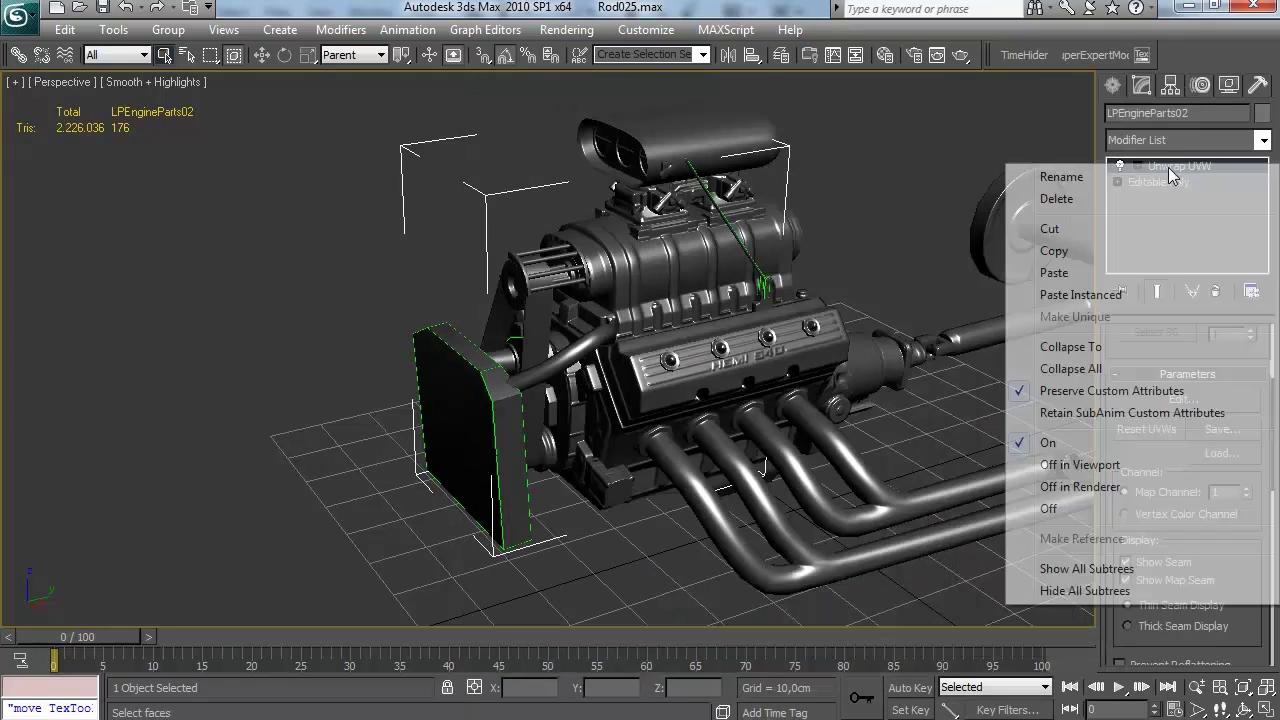
{"action": "left_click", "coordinate": [1066, 346]}
Hide everything except LPEngineParts02 and show the HPEngine layer
{"action": "scroll", "coordinate": [850, 240], "scroll_direction": "up", "scroll_amount": 3}
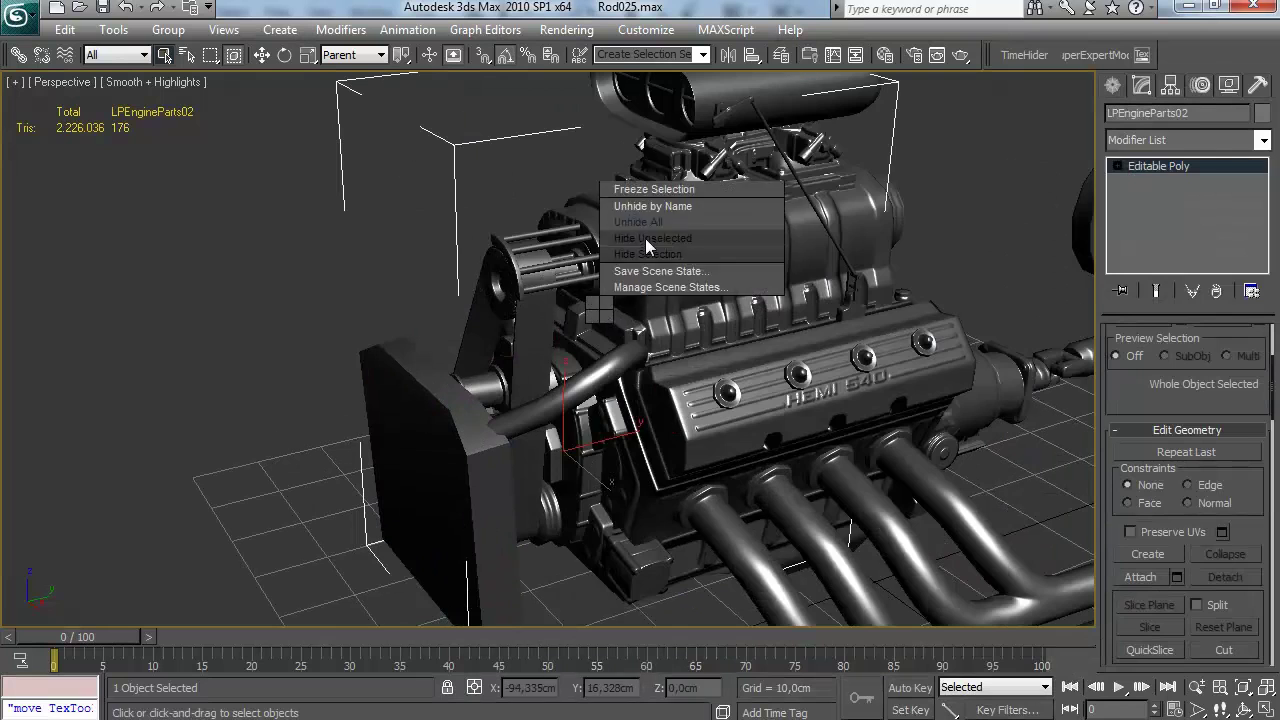
{"action": "left_click", "coordinate": [645, 238]}
{"action": "left_click", "coordinate": [833, 55]}
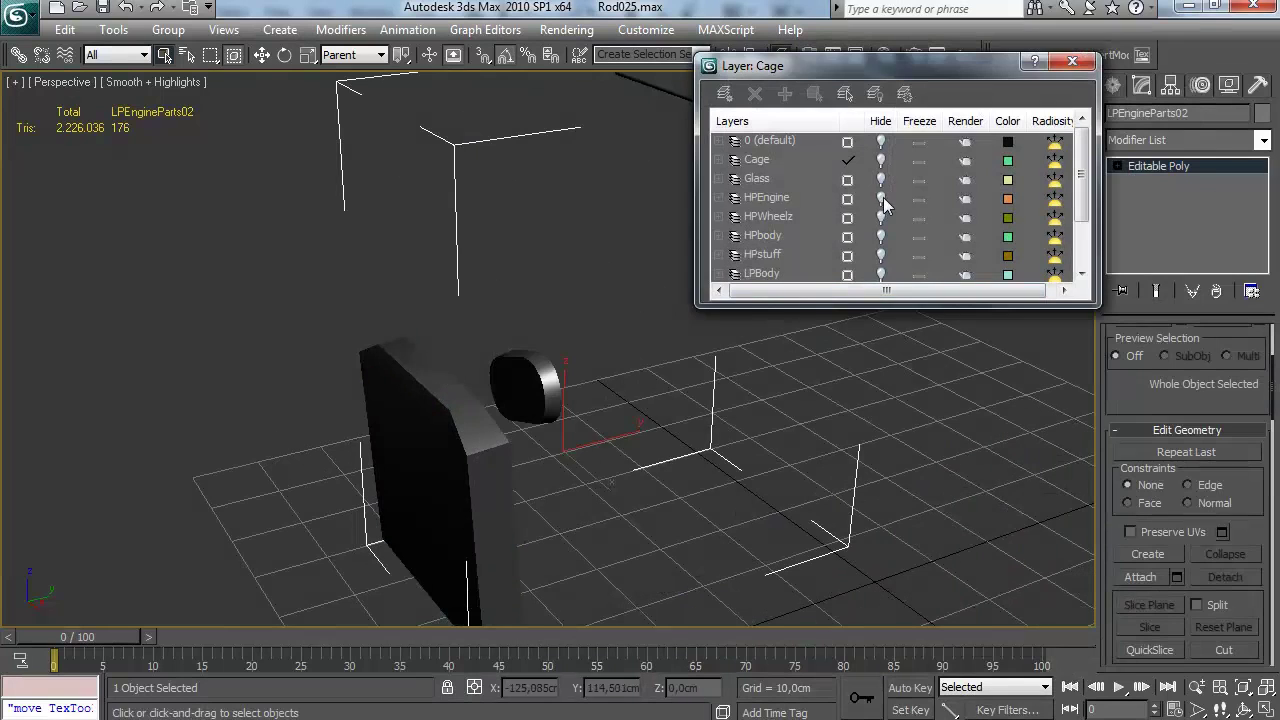
{"action": "left_click", "coordinate": [880, 197]}
Hide HP_BigBlock and the other large high-poly engine parts, including the blower drive and gearbox pieces
{"action": "middle_click_drag", "start_coordinate": [516, 400], "coordinate": [568, 437], "text": "alt"}
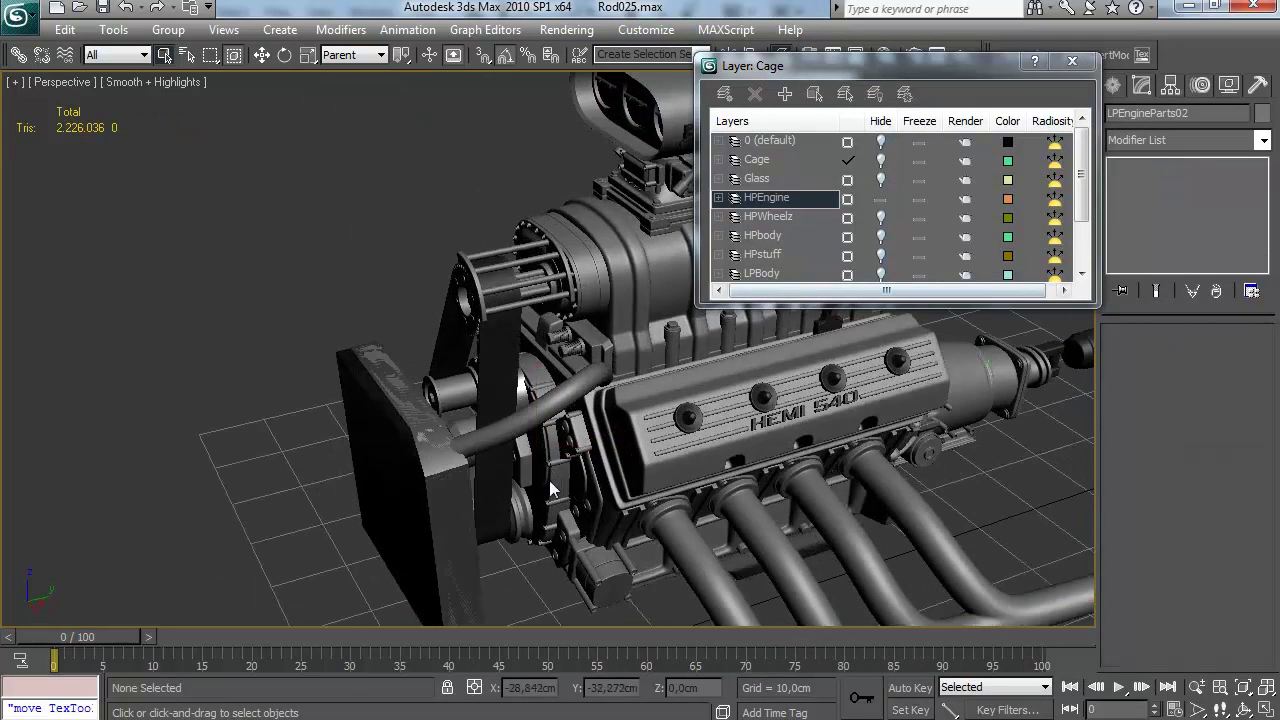
{"action": "middle_click_drag", "start_coordinate": [550, 488], "coordinate": [757, 428], "text": "alt"}
{"action": "scroll", "coordinate": [575, 364], "scroll_direction": "up", "scroll_amount": 5}
{"action": "middle_click_drag", "start_coordinate": [324, 432], "coordinate": [464, 361]}
{"action": "scroll", "coordinate": [594, 394], "scroll_direction": "down", "scroll_amount": 5}
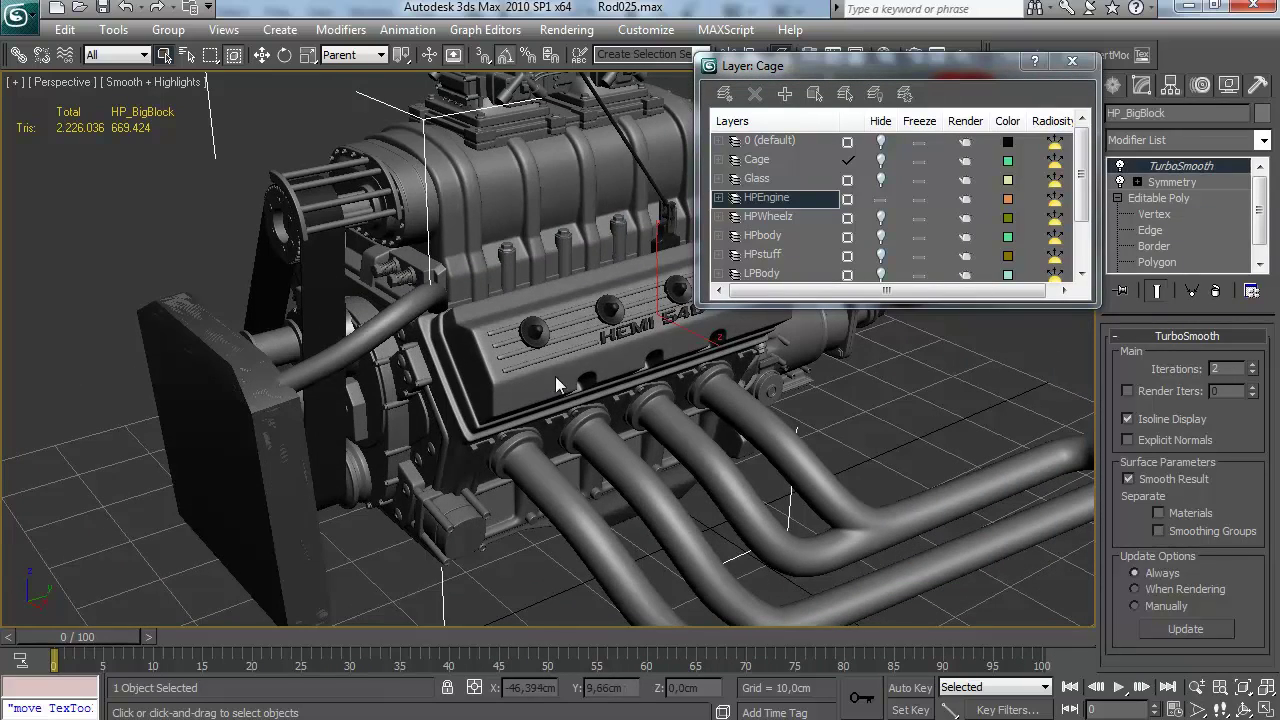
{"action": "right_click", "coordinate": [555, 376]}
{"action": "left_click", "coordinate": [612, 318]}
{"action": "middle_click_drag", "start_coordinate": [612, 318], "coordinate": [675, 400], "text": "alt"}
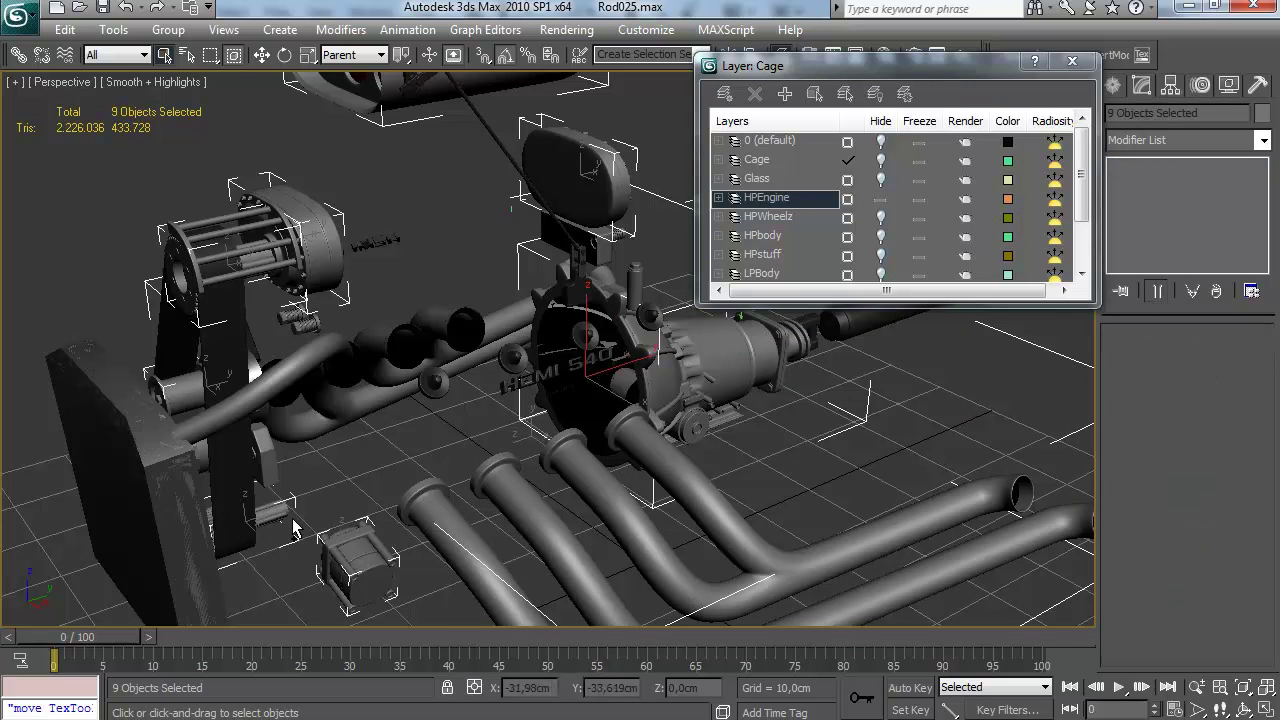
{"action": "right_click", "coordinate": [355, 432]}
{"action": "left_click", "coordinate": [450, 386]}
Hide the water hose HP_waterhose and the drive belt spline Circle02
{"action": "middle_click_drag", "start_coordinate": [471, 394], "coordinate": [313, 340], "text": "alt"}
{"action": "left_click", "coordinate": [313, 340]}
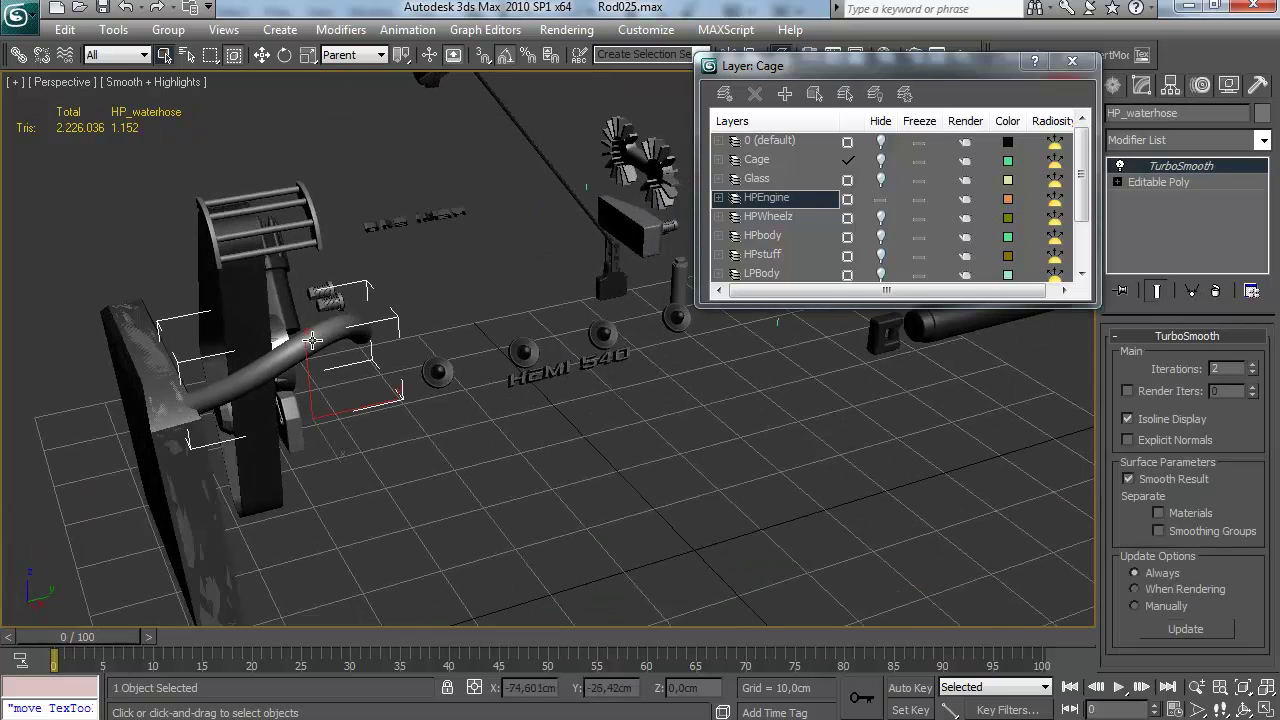
{"action": "left_click", "coordinate": [362, 273]}
{"action": "left_click", "coordinate": [255, 366]}
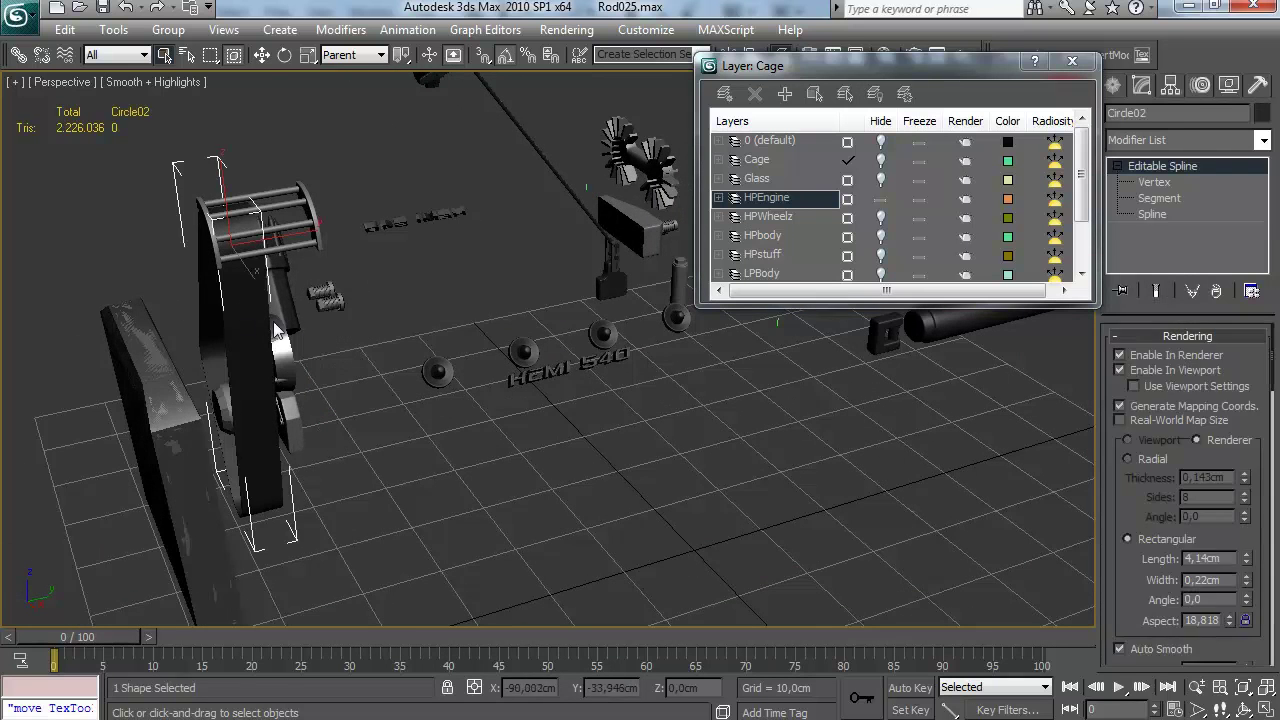
{"action": "right_click", "coordinate": [255, 366]}
{"action": "left_click", "coordinate": [290, 312]}
Hide HPignitioncoil and the other high-poly parts around the round front engine part
{"action": "middle_click_drag", "start_coordinate": [280, 320], "coordinate": [148, 354], "text": "alt"}
{"action": "left_click", "coordinate": [176, 322]}
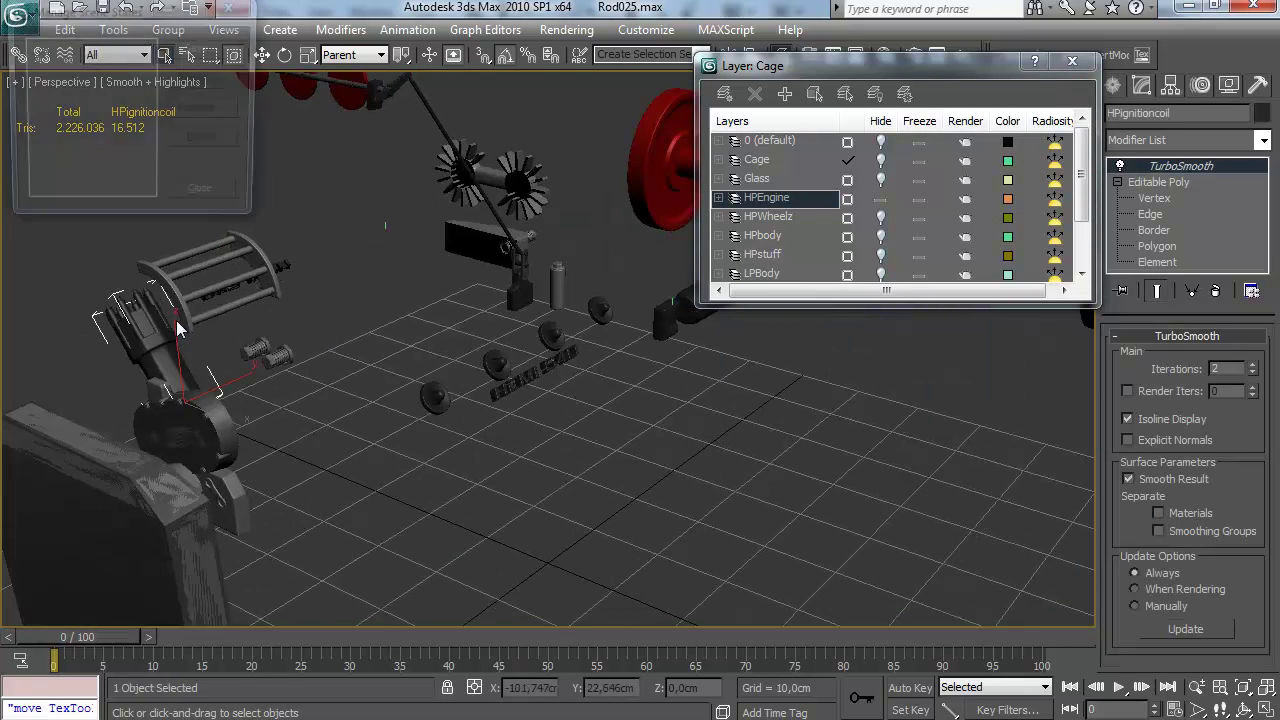
{"action": "left_click", "coordinate": [210, 197]}
{"action": "right_click", "coordinate": [184, 361]}
{"action": "left_click", "coordinate": [222, 309]}
{"action": "middle_click_drag", "start_coordinate": [222, 322], "coordinate": [420, 440], "text": "alt"}
{"action": "left_click", "coordinate": [320, 434]}
{"action": "right_click", "coordinate": [320, 436]}
{"action": "left_click", "coordinate": [356, 383]}
{"action": "left_click", "coordinate": [297, 438]}
{"action": "right_click", "coordinate": [297, 437]}
{"action": "left_click", "coordinate": [339, 381]}
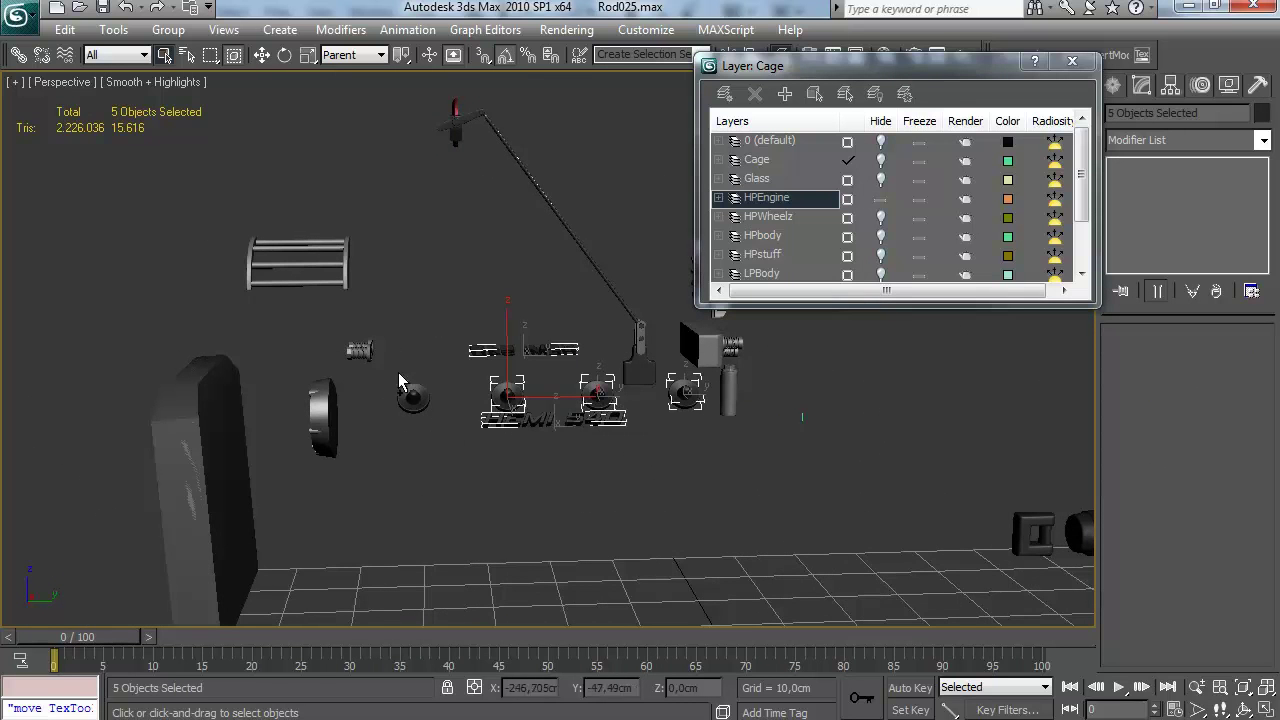
Hide the remaining small high-poly parts together, including the HEMI 540 lettering, the round valve cover caps and the bolts
{"action": "left_click", "coordinate": [402, 410], "text": "ctrl"}
{"action": "middle_click_drag", "start_coordinate": [402, 410], "coordinate": [722, 372], "text": "alt"}
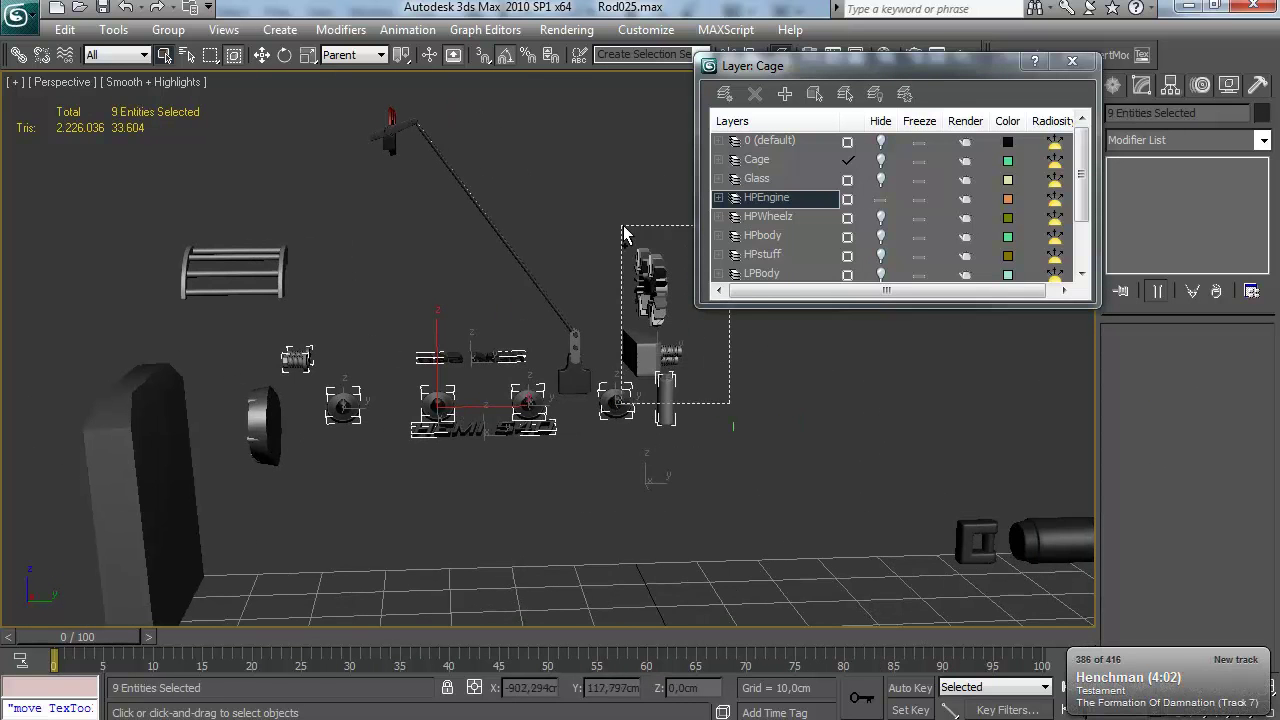
{"action": "left_click", "coordinate": [626, 320]}
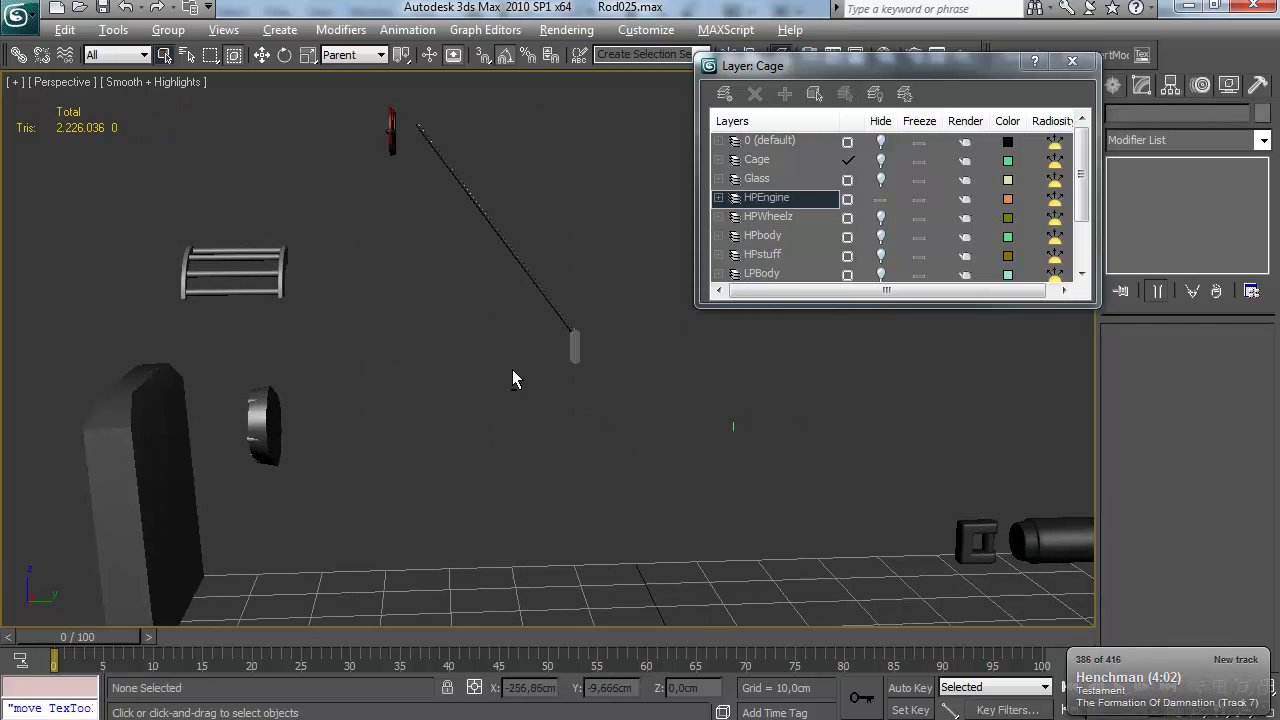
Hide the belt guard HPChrgerBeltguard and the red intake discs Cylinder43
{"action": "middle_click_drag", "start_coordinate": [514, 374], "coordinate": [260, 300], "text": "alt"}
{"action": "left_click", "coordinate": [215, 253]}
{"action": "middle_click_drag", "start_coordinate": [440, 304], "coordinate": [431, 311]}
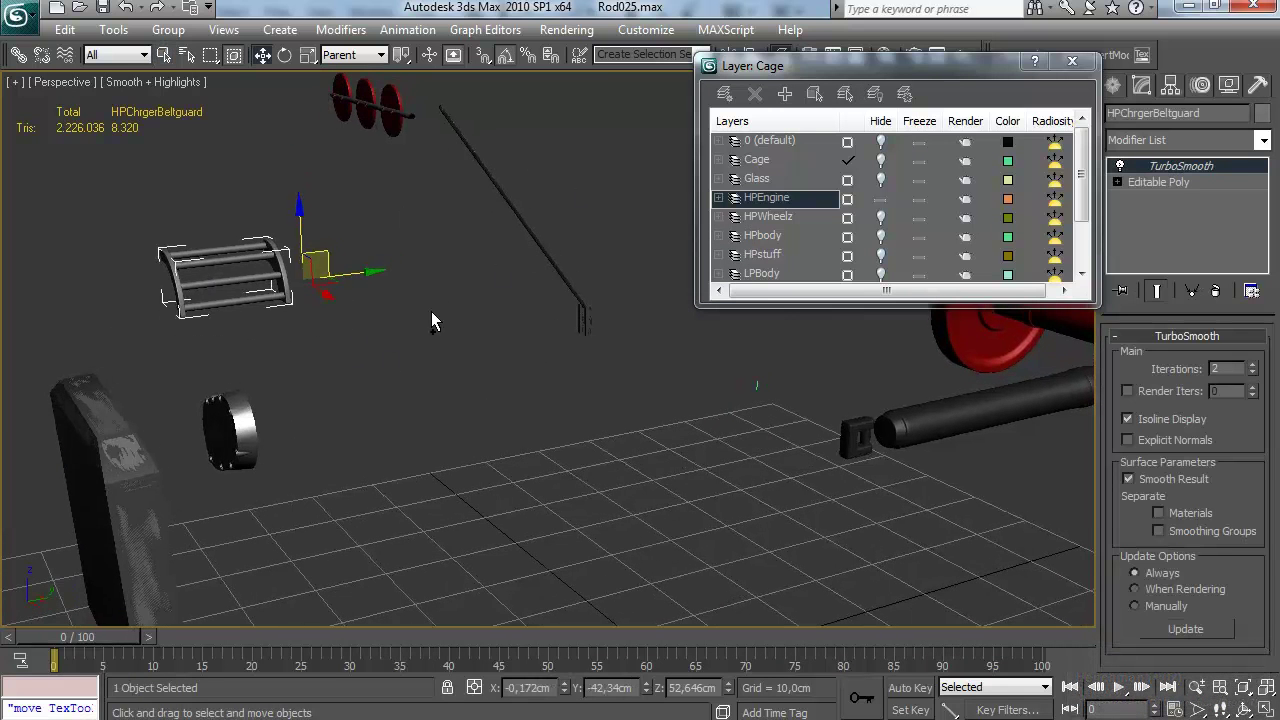
{"action": "left_click_drag", "start_coordinate": [331, 349], "coordinate": [112, 233]}
{"action": "right_click", "coordinate": [281, 257]}
{"action": "left_click", "coordinate": [363, 183]}
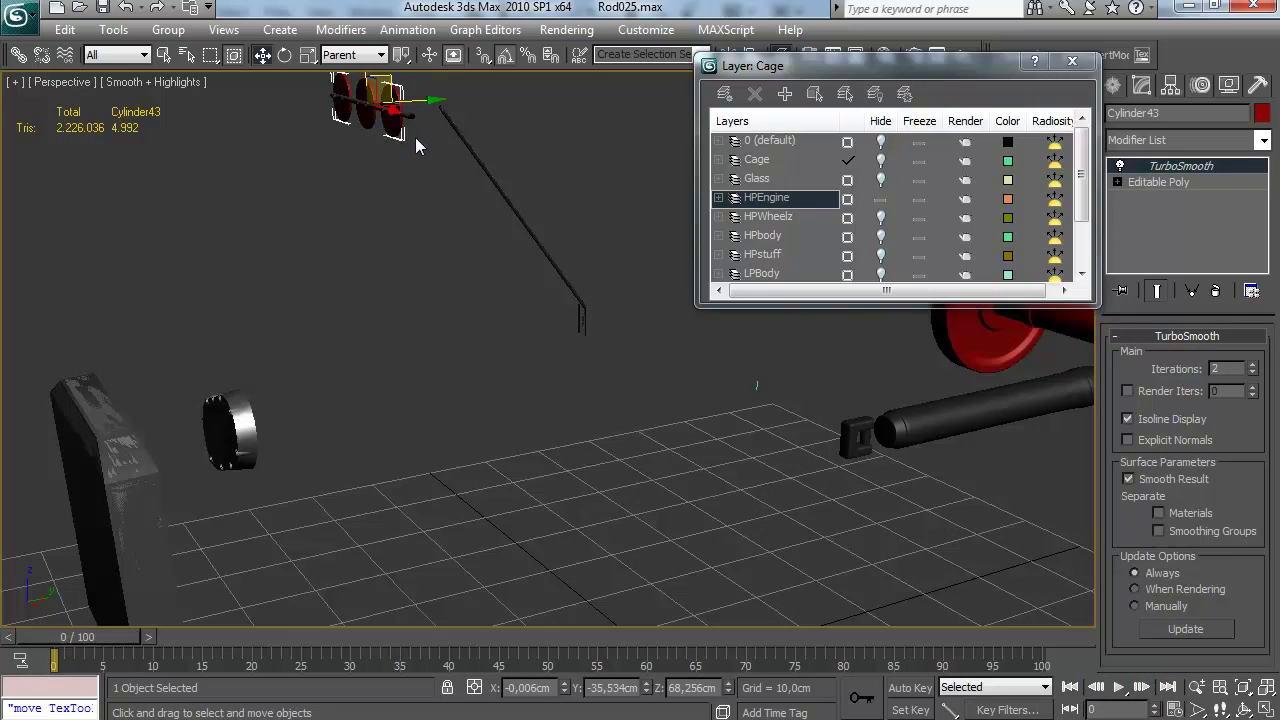
{"action": "middle_click_drag", "start_coordinate": [466, 279], "coordinate": [488, 342]}
{"action": "right_click", "coordinate": [375, 205]}
{"action": "left_click", "coordinate": [452, 134]}
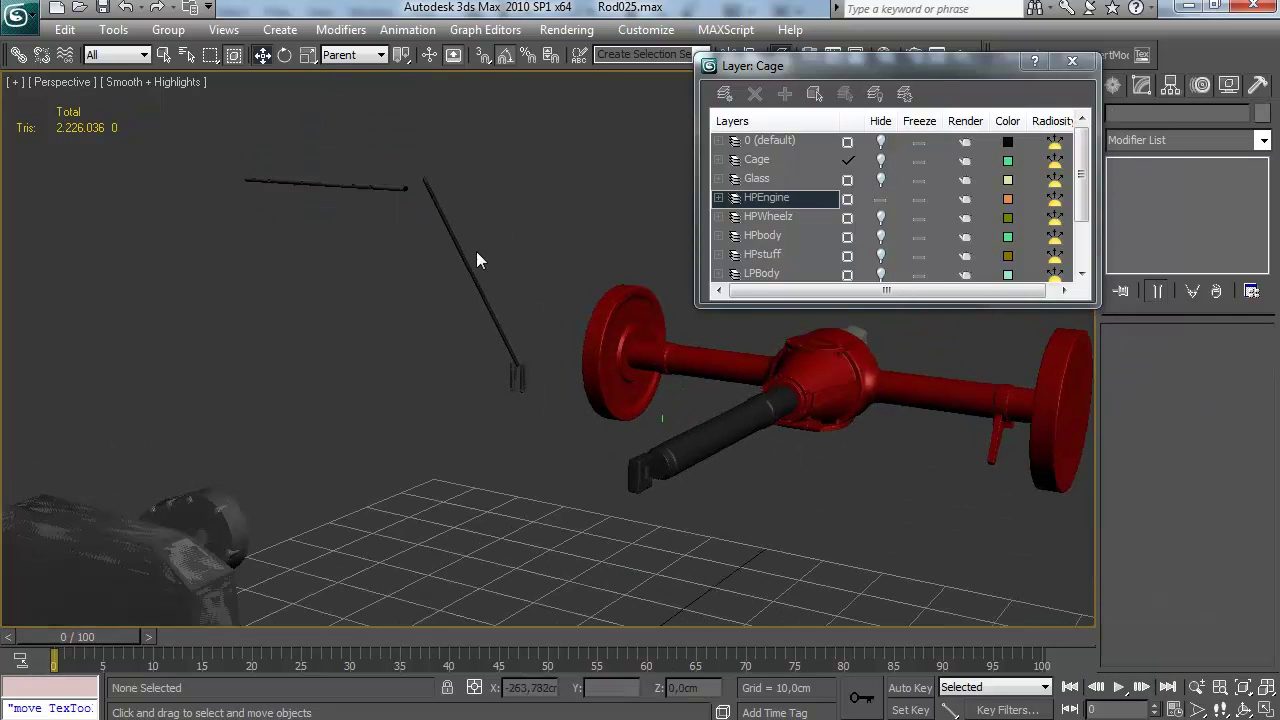
Close the layer manager and select LPEngineParts02 among the remaining high-poly parts
{"action": "middle_click_drag", "start_coordinate": [476, 251], "coordinate": [504, 292], "text": "alt"}
{"action": "left_click", "coordinate": [1073, 62]}
{"action": "scroll", "coordinate": [588, 298], "scroll_direction": "up", "scroll_amount": 3}
{"action": "left_click", "coordinate": [568, 411]}
{"action": "middle_click_drag", "start_coordinate": [604, 411], "coordinate": [503, 394], "text": "alt"}
{"action": "left_click", "coordinate": [430, 420]}
{"action": "middle_click_drag", "start_coordinate": [430, 420], "coordinate": [689, 294], "text": "alt"}
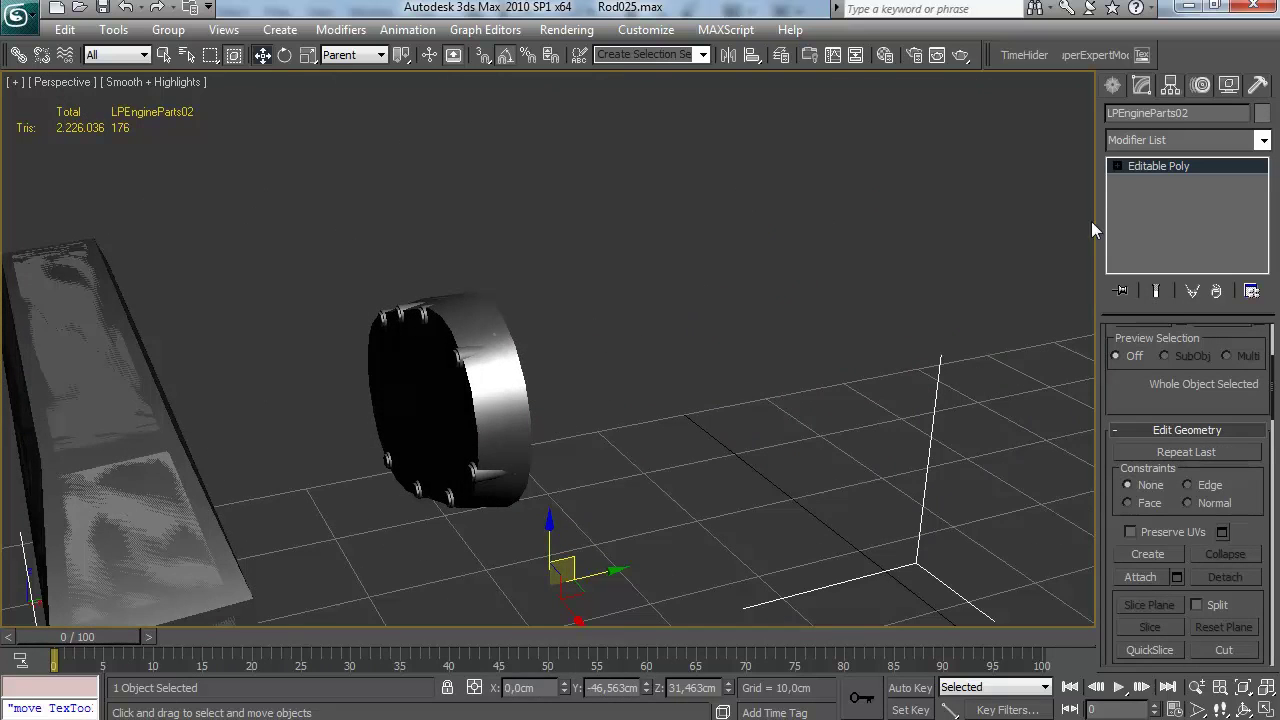
Set up Render To Texture for LPEngineParts02 with HPFrontengpart as projection target and minimize the dialog
{"action": "key", "text": "0"}
{"action": "left_click", "coordinate": [257, 373]}
{"action": "left_click", "coordinate": [437, 367]}
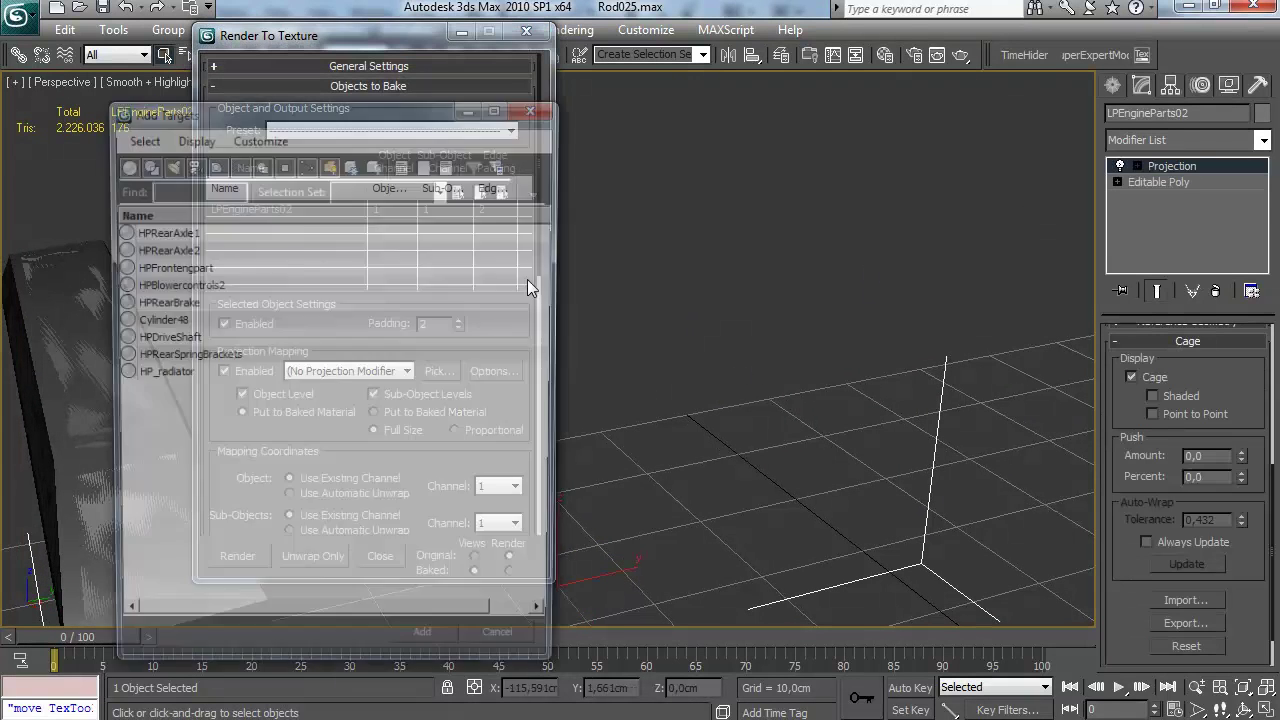
{"action": "double_click", "coordinate": [223, 267]}
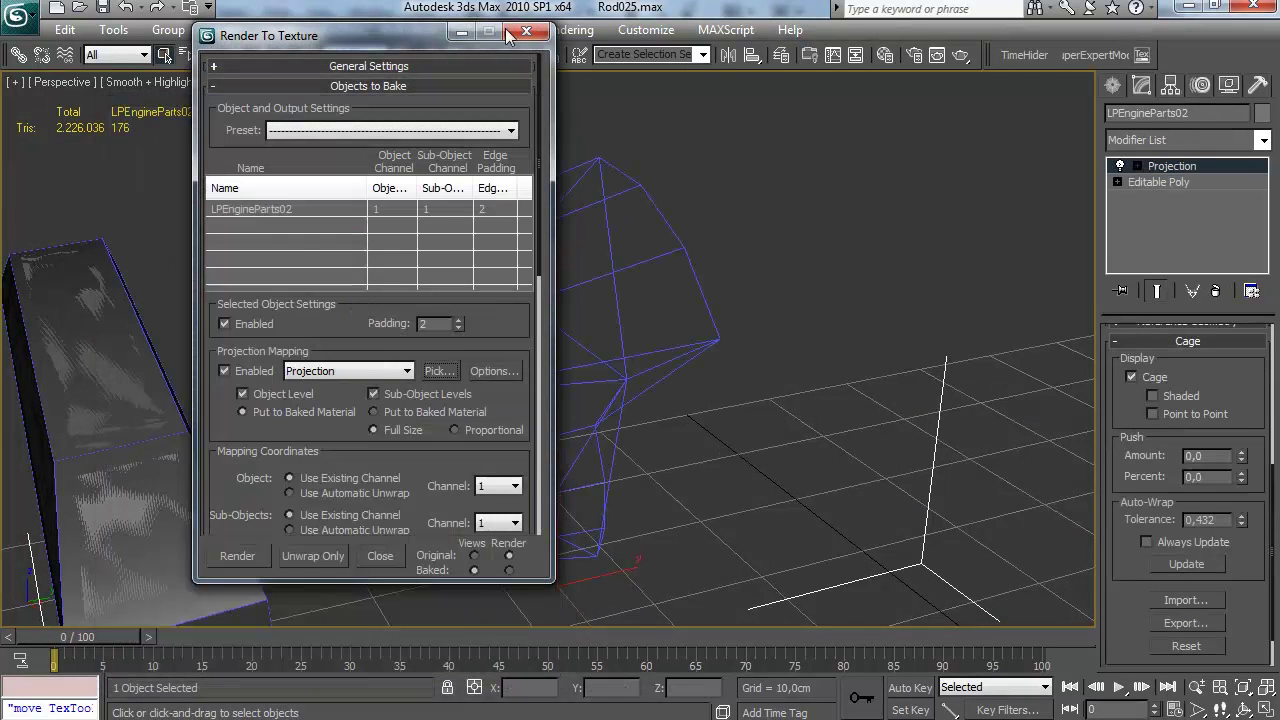
{"action": "left_click", "coordinate": [461, 33]}
Add HP_radiator and HPBlowercontrols2 to the Projection modifier's reference geometry
{"action": "scroll", "coordinate": [743, 298], "scroll_direction": "down", "scroll_amount": 3}
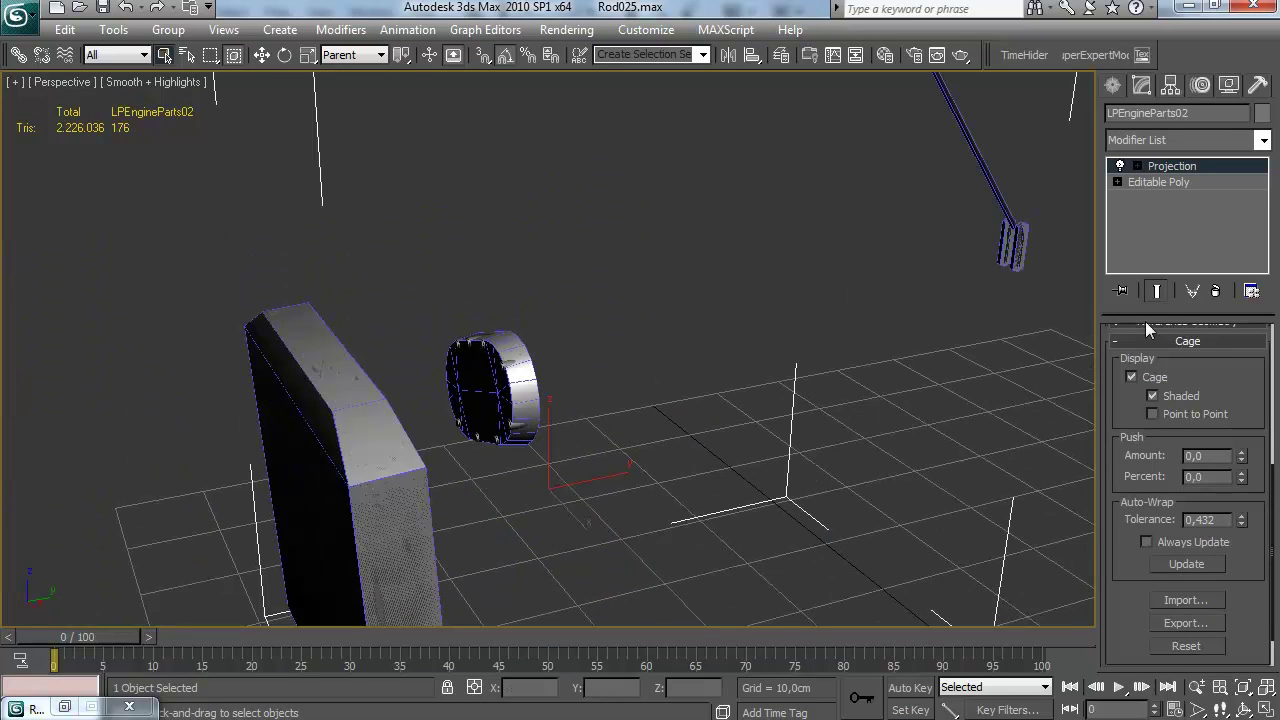
{"action": "left_click_drag", "start_coordinate": [1146, 329], "coordinate": [1160, 375]}
{"action": "left_click", "coordinate": [1209, 367]}
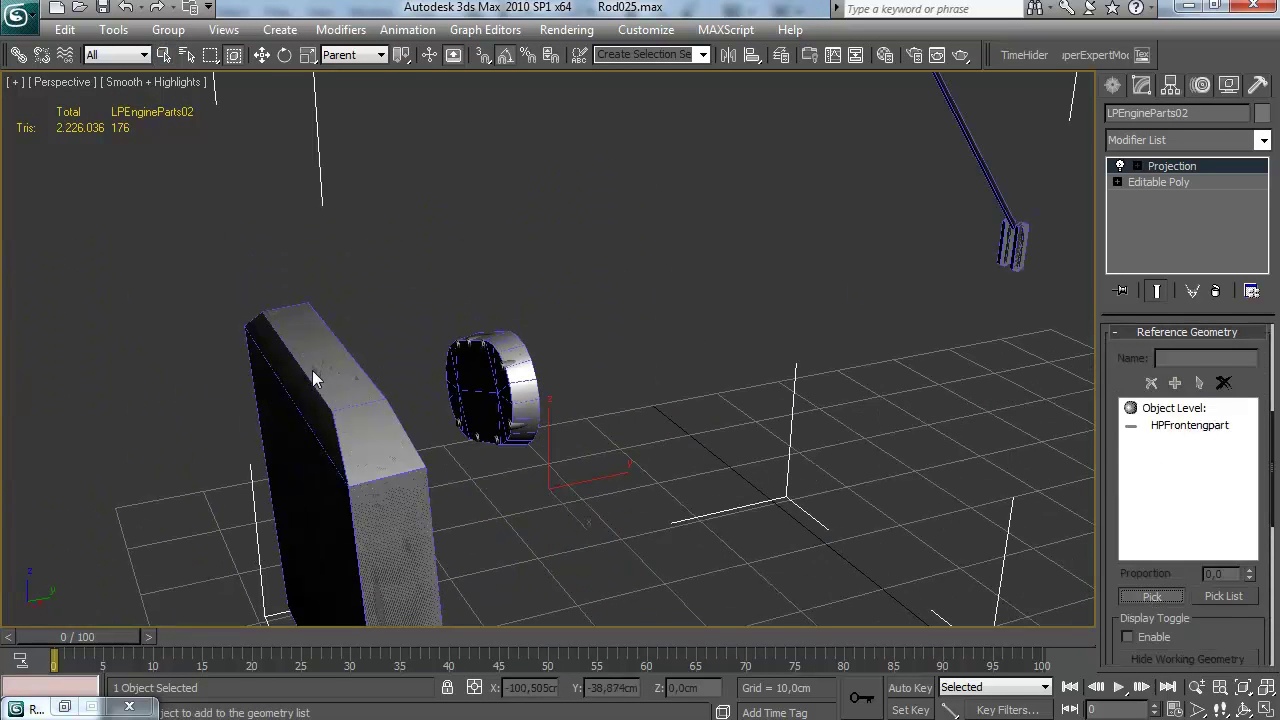
{"action": "left_click", "coordinate": [337, 369]}
{"action": "middle_click_drag", "start_coordinate": [718, 345], "coordinate": [366, 481]}
{"action": "left_click", "coordinate": [1160, 597]}
{"action": "scroll", "coordinate": [880, 490], "scroll_direction": "up", "scroll_amount": 3}
{"action": "middle_click_drag", "start_coordinate": [880, 490], "coordinate": [714, 431]}
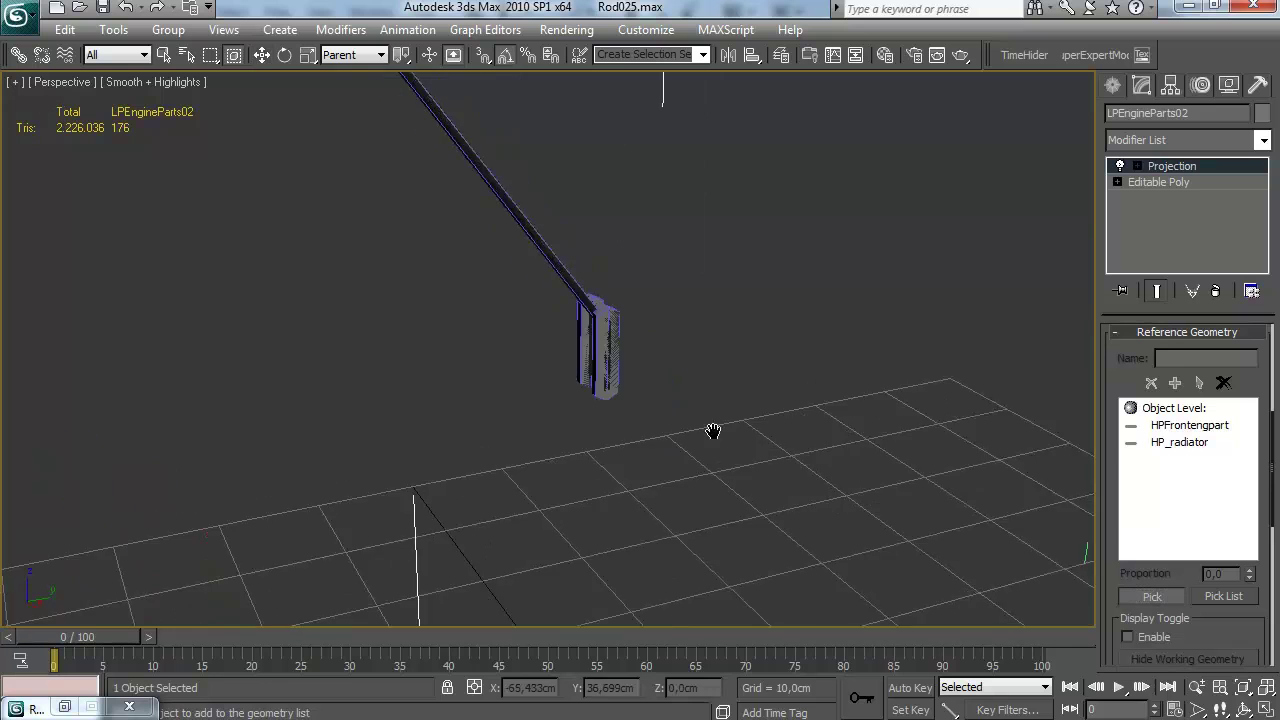
{"action": "scroll", "coordinate": [710, 424], "scroll_direction": "up", "scroll_amount": 4}
{"action": "scroll", "coordinate": [717, 382], "scroll_direction": "down", "scroll_amount": 8}
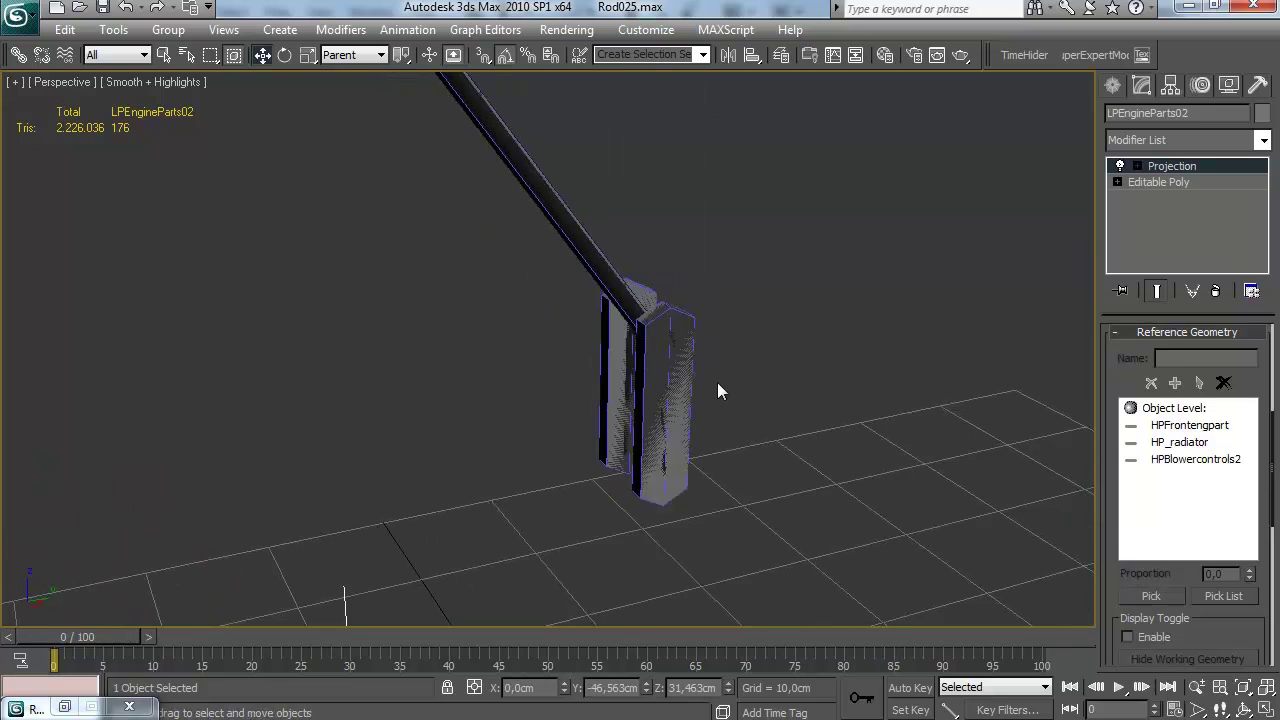
{"action": "middle_click_drag", "start_coordinate": [736, 347], "coordinate": [797, 352], "text": "alt"}
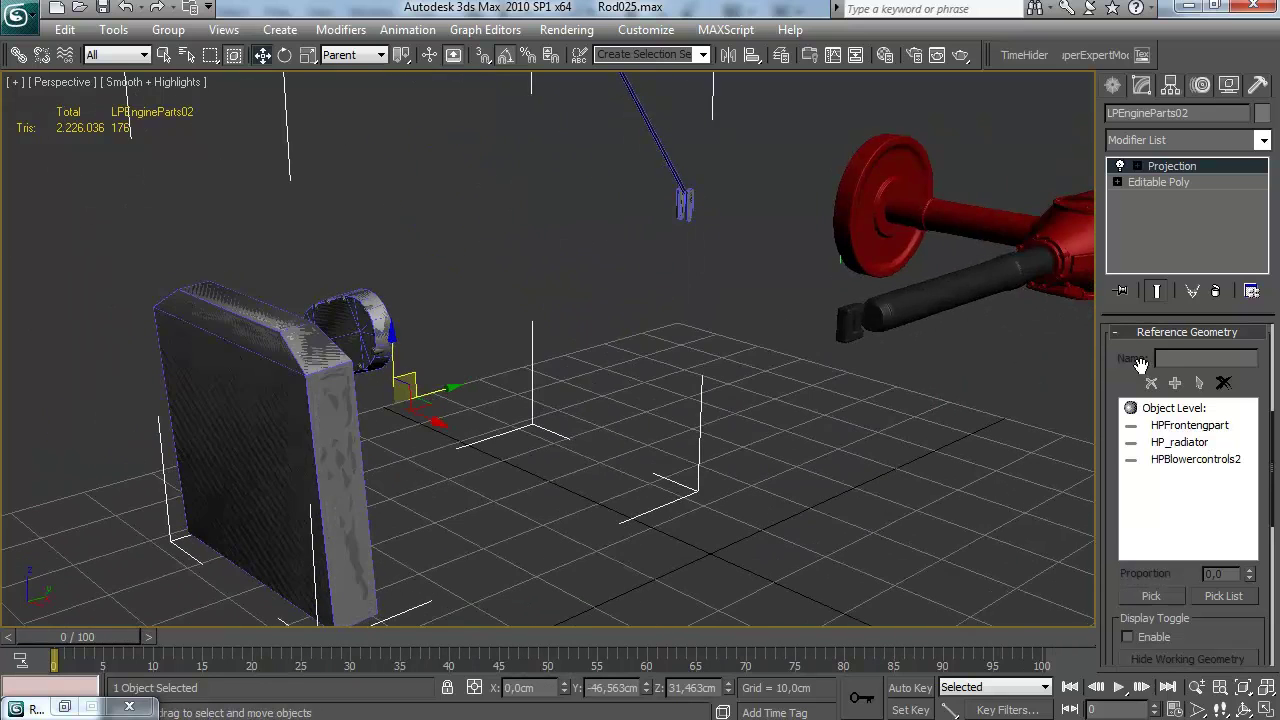
Edit the Projection cage of LPEngineParts02, selecting the thin tube's cage vertices and adjusting their Push amount to fit the high-poly tube
{"action": "left_click", "coordinate": [1146, 333]}
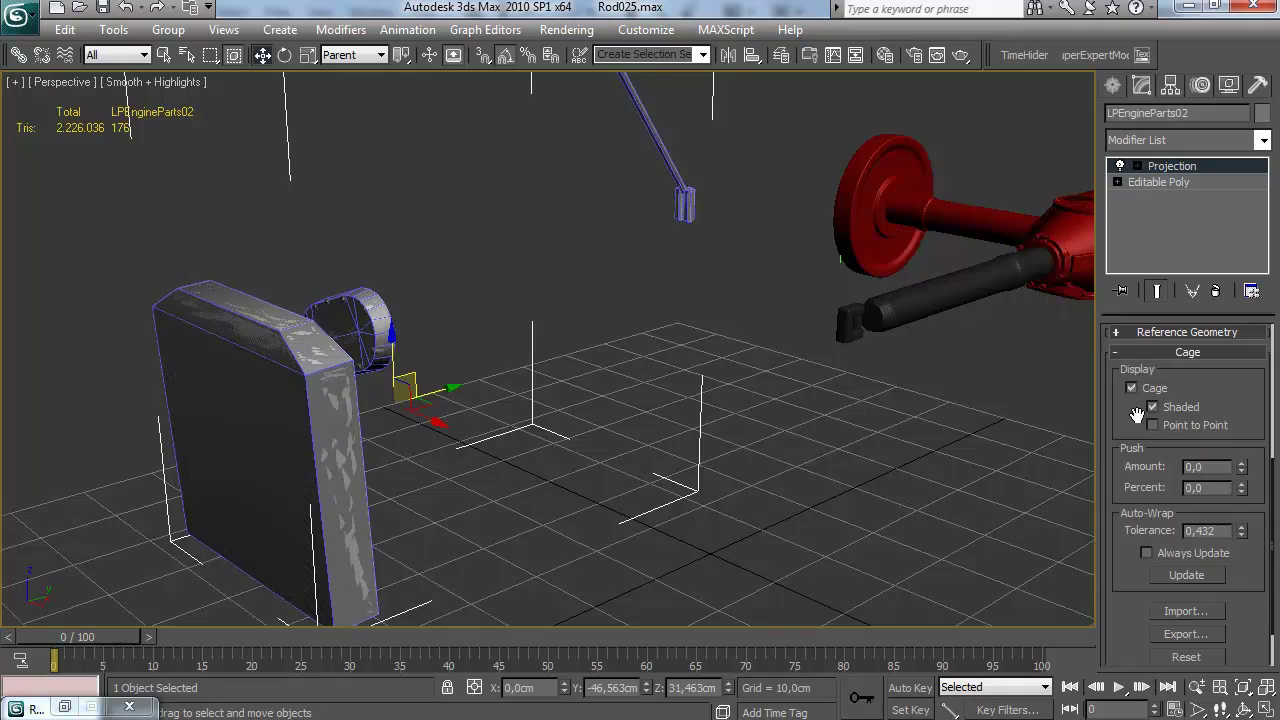
{"action": "middle_click_drag", "start_coordinate": [790, 480], "coordinate": [745, 375], "text": "alt"}
{"action": "middle_click_drag", "start_coordinate": [745, 375], "coordinate": [745, 565]}
{"action": "scroll", "coordinate": [737, 474], "scroll_direction": "up", "scroll_amount": 5}
{"action": "middle_click_drag", "start_coordinate": [737, 474], "coordinate": [678, 464], "text": "alt"}
{"action": "left_click_drag", "start_coordinate": [424, 424], "coordinate": [428, 421]}
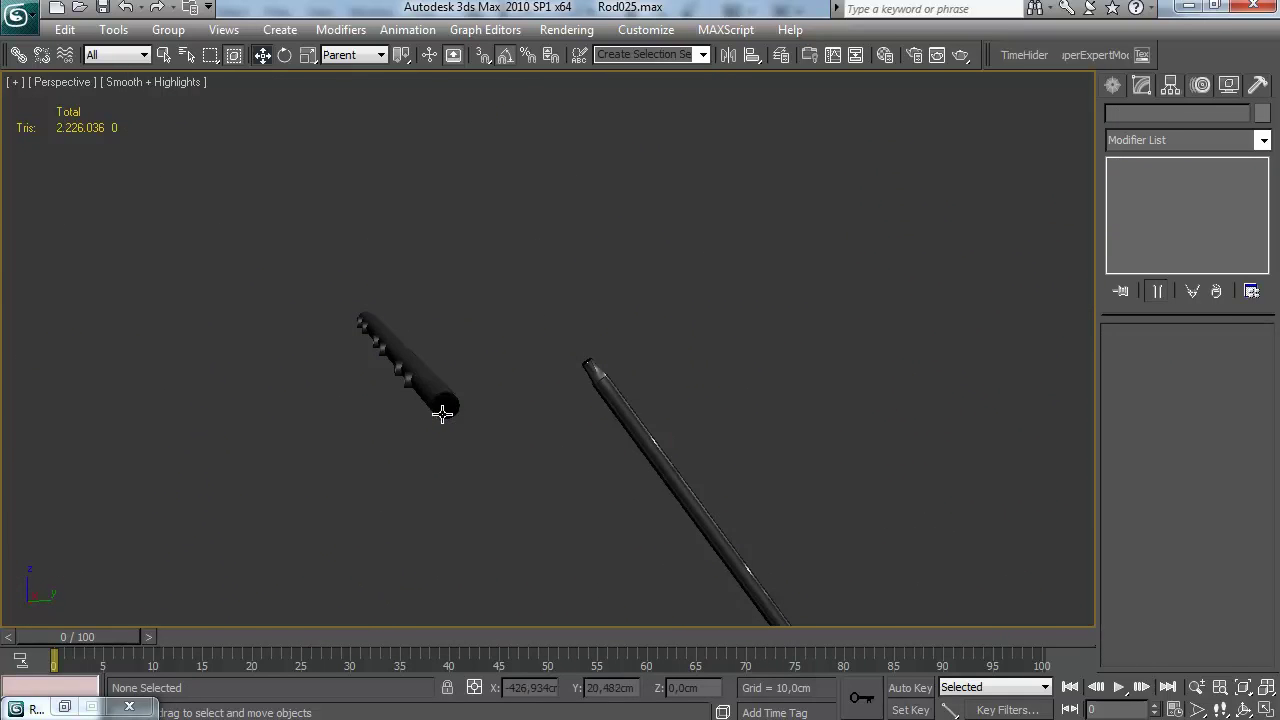
{"action": "left_click", "coordinate": [617, 410]}
{"action": "left_click", "coordinate": [617, 410]}
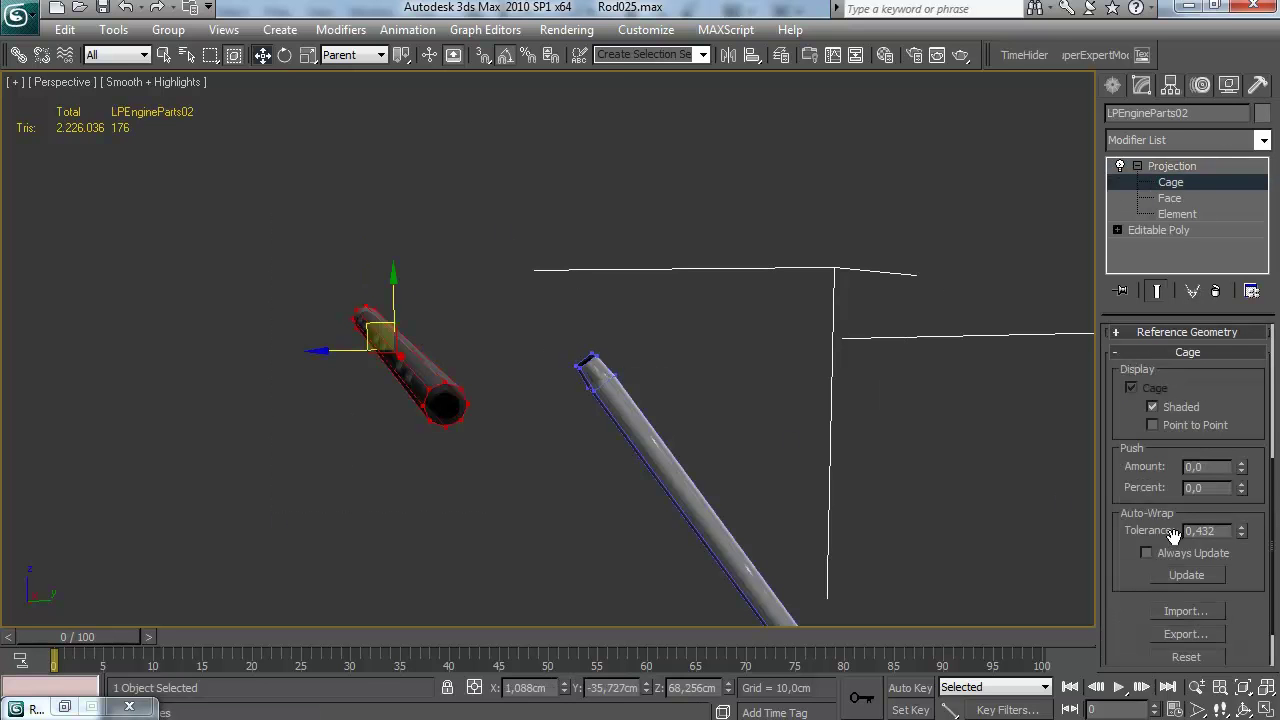
{"action": "right_click", "coordinate": [1241, 467]}
{"action": "middle_click_drag", "start_coordinate": [640, 508], "coordinate": [716, 547], "text": "alt"}
{"action": "scroll", "coordinate": [716, 547], "scroll_direction": "up", "scroll_amount": 2}
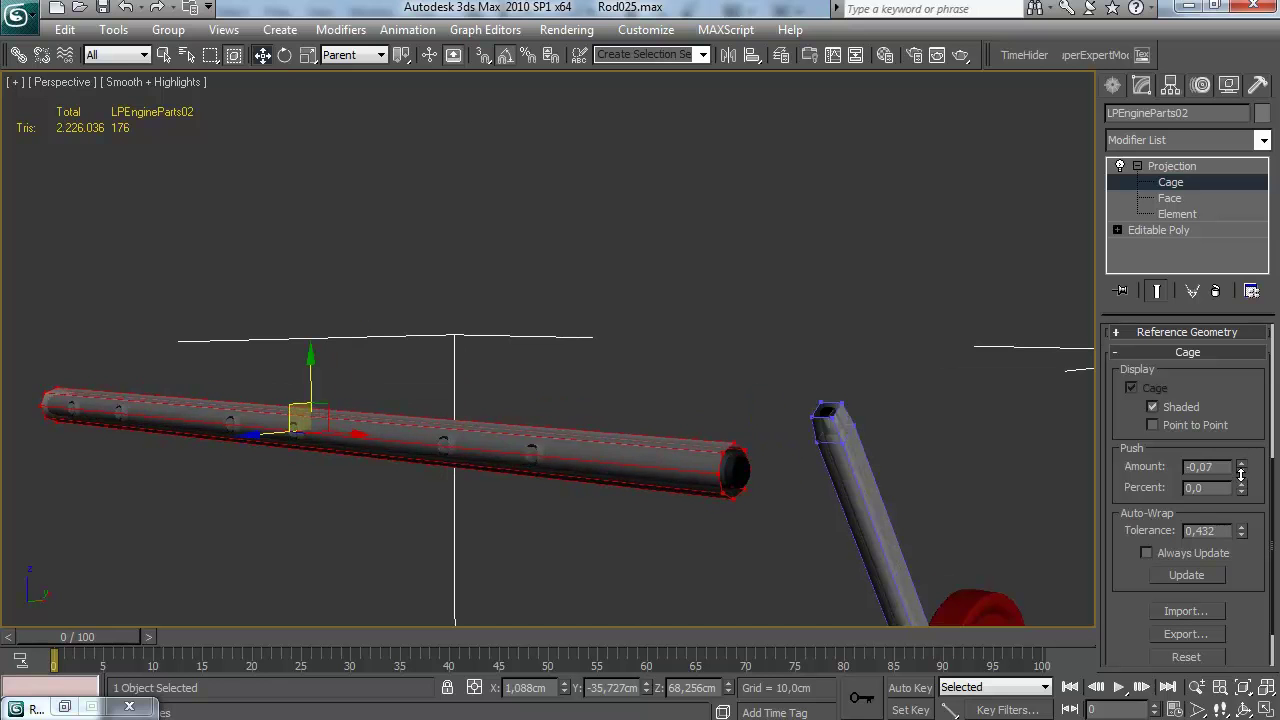
{"action": "left_click_drag", "start_coordinate": [1241, 472], "coordinate": [1241, 473]}
Select the cage vertices on the bolted face of the oval cover behind the radiator, and leave cage editing
{"action": "scroll", "coordinate": [820, 470], "scroll_direction": "down", "scroll_amount": 2}
{"action": "middle_click_drag", "start_coordinate": [820, 470], "coordinate": [816, 329]}
{"action": "left_click_drag", "start_coordinate": [629, 333], "coordinate": [629, 335]}
{"action": "middle_click_drag", "start_coordinate": [629, 335], "coordinate": [783, 344], "text": "alt"}
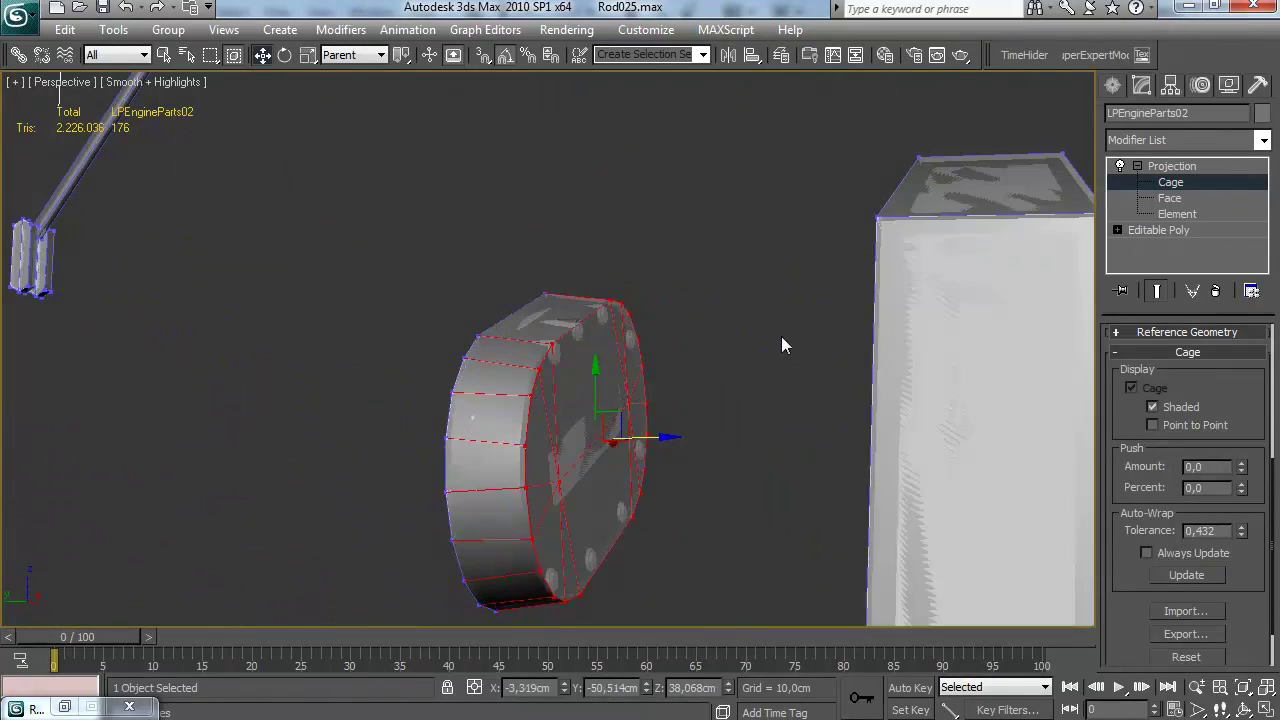
{"action": "middle_click_drag", "start_coordinate": [649, 360], "coordinate": [681, 417], "text": "alt"}
{"action": "scroll", "coordinate": [645, 394], "scroll_direction": "down", "scroll_amount": 3}
{"action": "key", "text": "ctrl+b"}
{"action": "scroll", "coordinate": [547, 456], "scroll_direction": "up", "scroll_amount": 5}
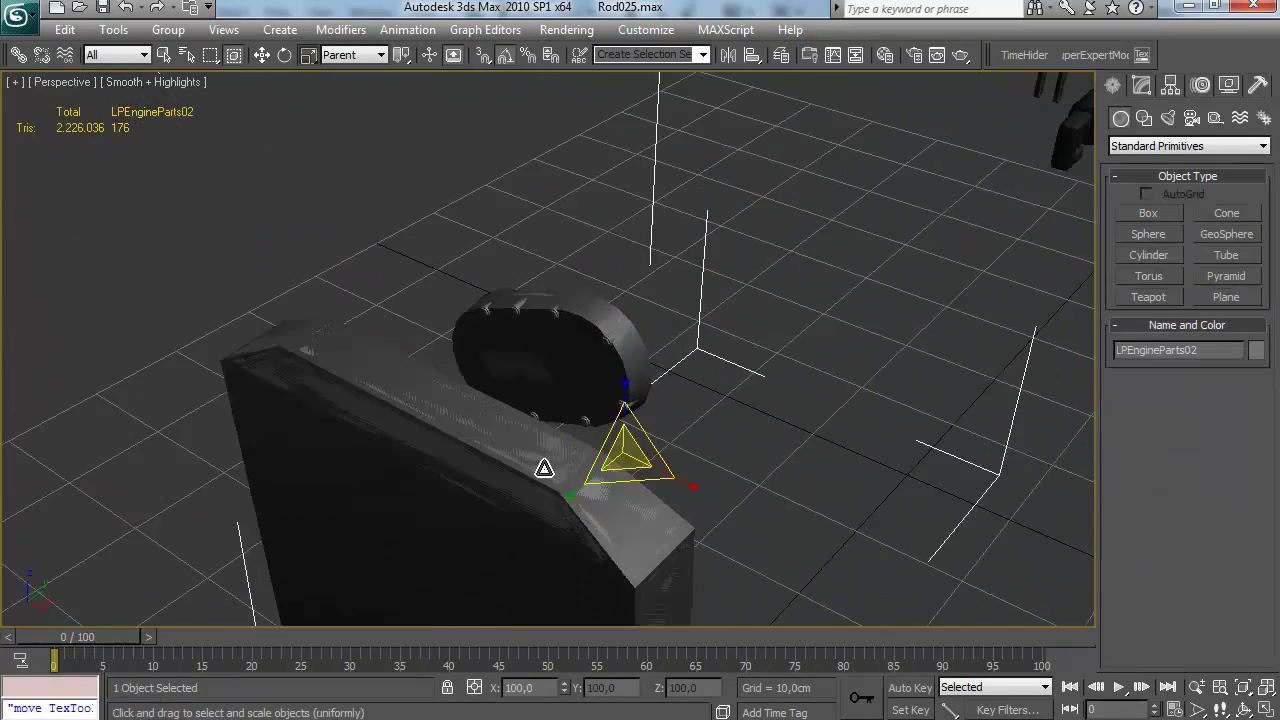
Reopen Render To Texture for LPEngineParts02 and add a NormalsMap output element
{"action": "middle_click_drag", "start_coordinate": [543, 466], "coordinate": [546, 454], "text": "alt"}
{"action": "key", "text": "0"}
{"action": "scroll", "coordinate": [700, 390], "scroll_direction": "down", "scroll_amount": 4}
{"action": "mouse_move", "coordinate": [775, 362]}
{"action": "middle_mouse_down"}
{"action": "mouse_move", "coordinate": [769, 381]}
{"action": "mouse_move", "coordinate": [773, 346]}
{"action": "middle_mouse_up"}
{"action": "scroll", "coordinate": [769, 381], "scroll_direction": "down", "scroll_amount": 3}
{"action": "left_click_drag", "start_coordinate": [420, 506], "coordinate": [428, 284]}
{"action": "left_click_drag", "start_coordinate": [499, 342], "coordinate": [490, 218]}
{"action": "left_click", "coordinate": [292, 400]}
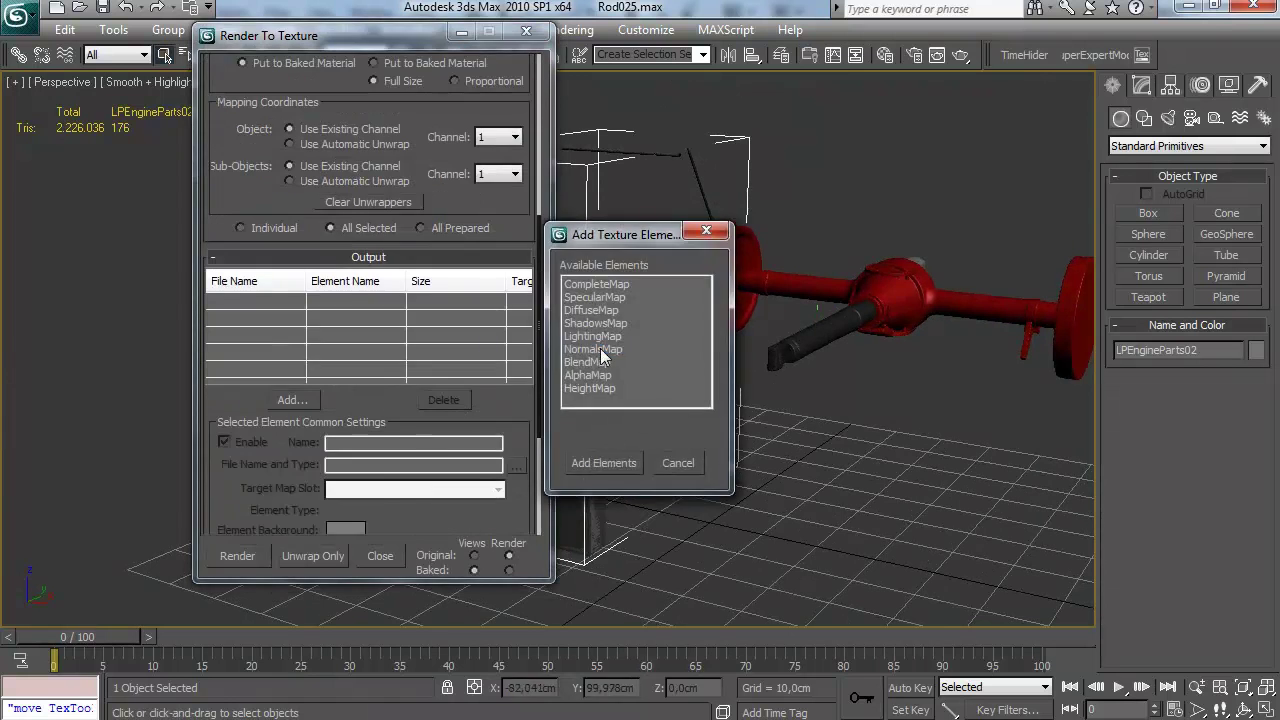
{"action": "double_click", "coordinate": [600, 348]}
Set the output file to LPEngineParts02NormalsMap.tga in the img folder and render the normals map at 2048x2048
{"action": "left_click", "coordinate": [516, 466]}
{"action": "left_click", "coordinate": [610, 100]}
{"action": "left_click", "coordinate": [592, 131]}
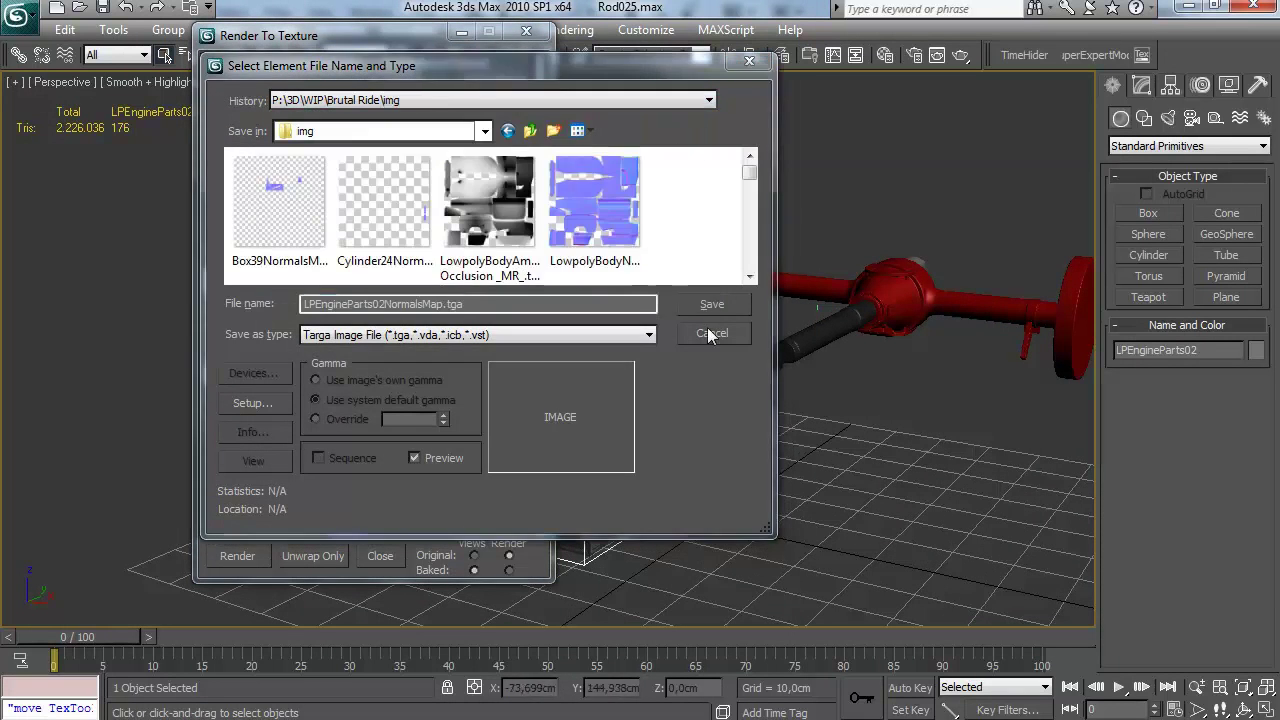
{"action": "left_click", "coordinate": [712, 303]}
{"action": "left_click", "coordinate": [618, 379]}
{"action": "left_click", "coordinate": [245, 553]}
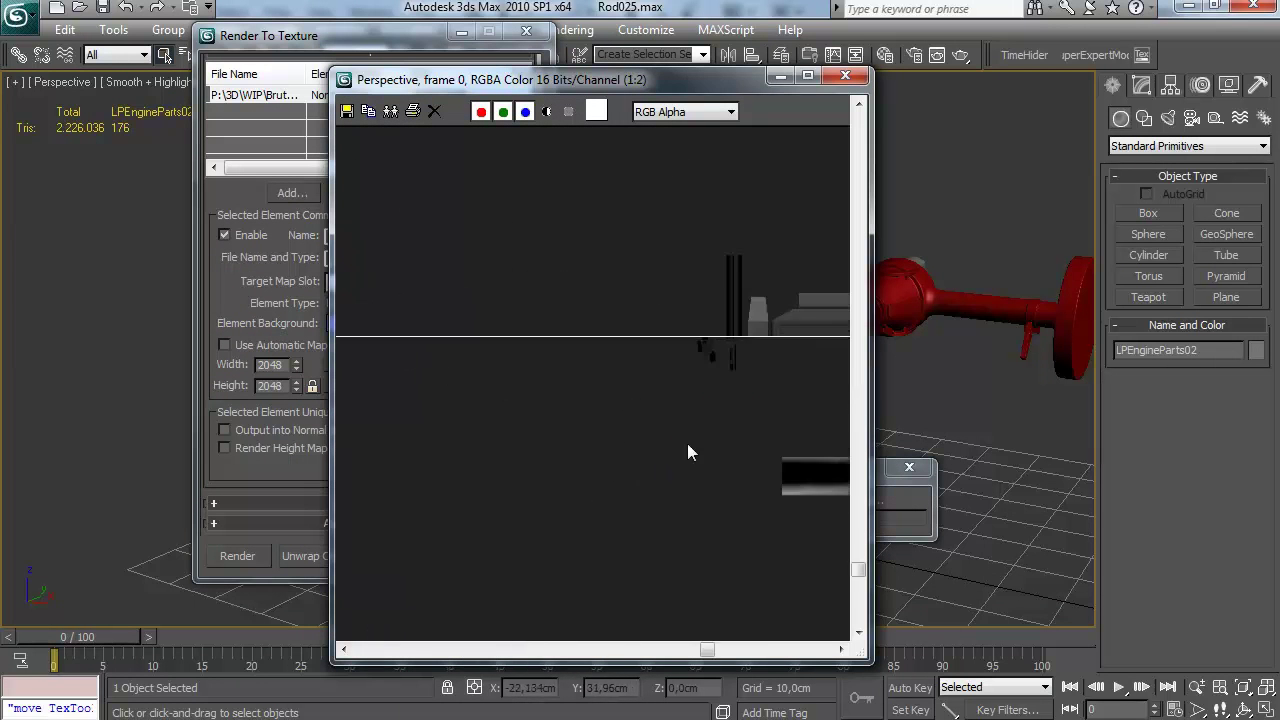
{"action": "scroll", "coordinate": [569, 516], "scroll_direction": "down", "scroll_amount": 1}
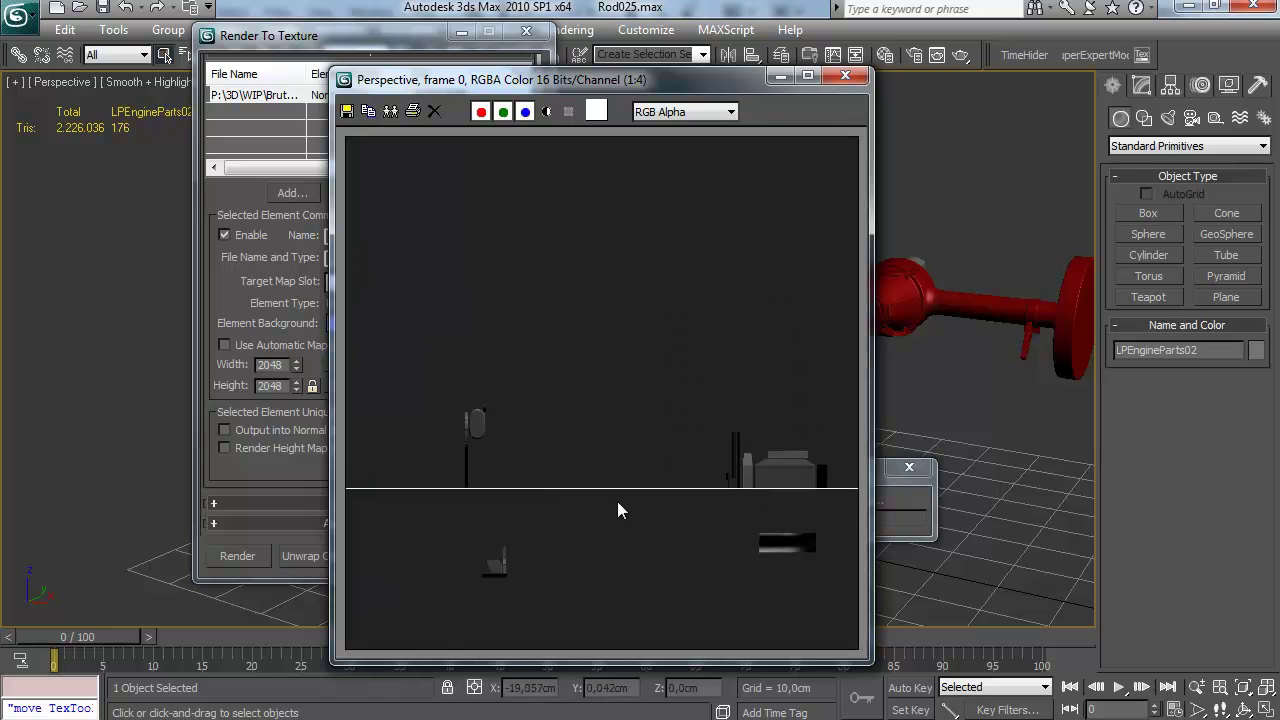
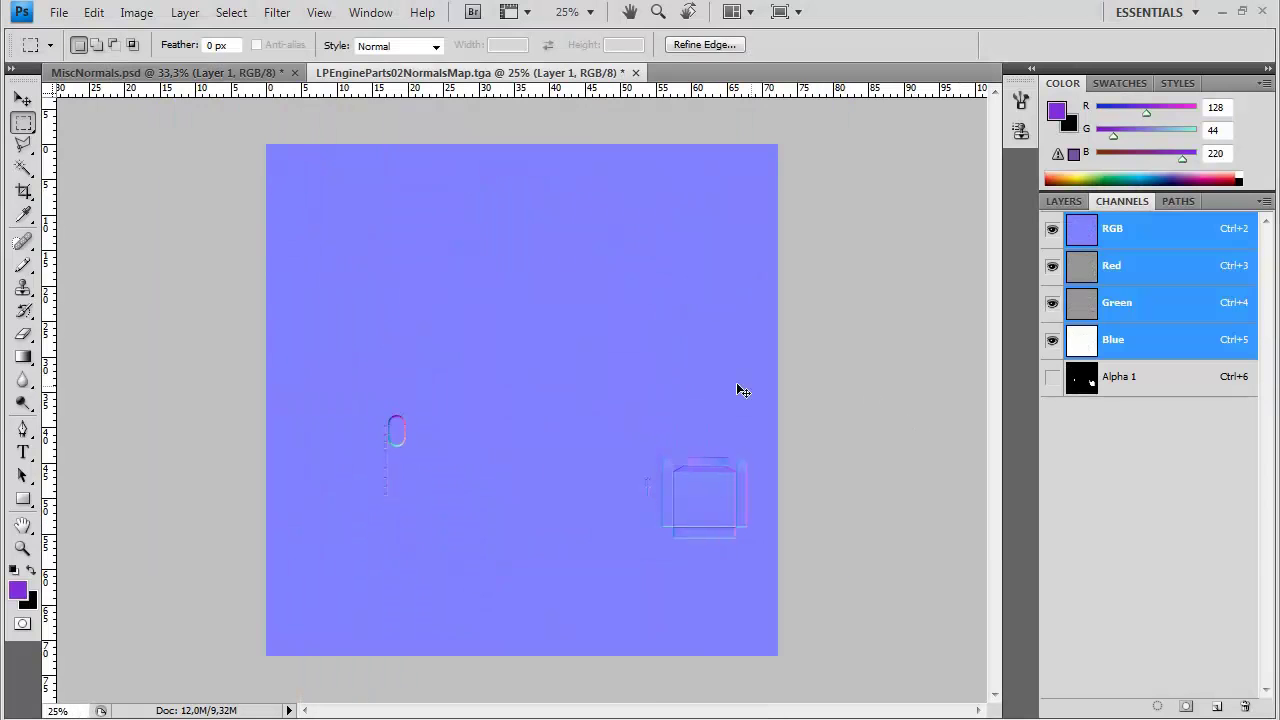
Duplicate the baked LPEngineParts02 layer into MiscNormals.psd and close LPEngineParts02NormalsMap.tga without saving
{"action": "left_click", "coordinate": [185, 12]}
{"action": "left_click", "coordinate": [230, 51]}
{"action": "left_click", "coordinate": [590, 296]}
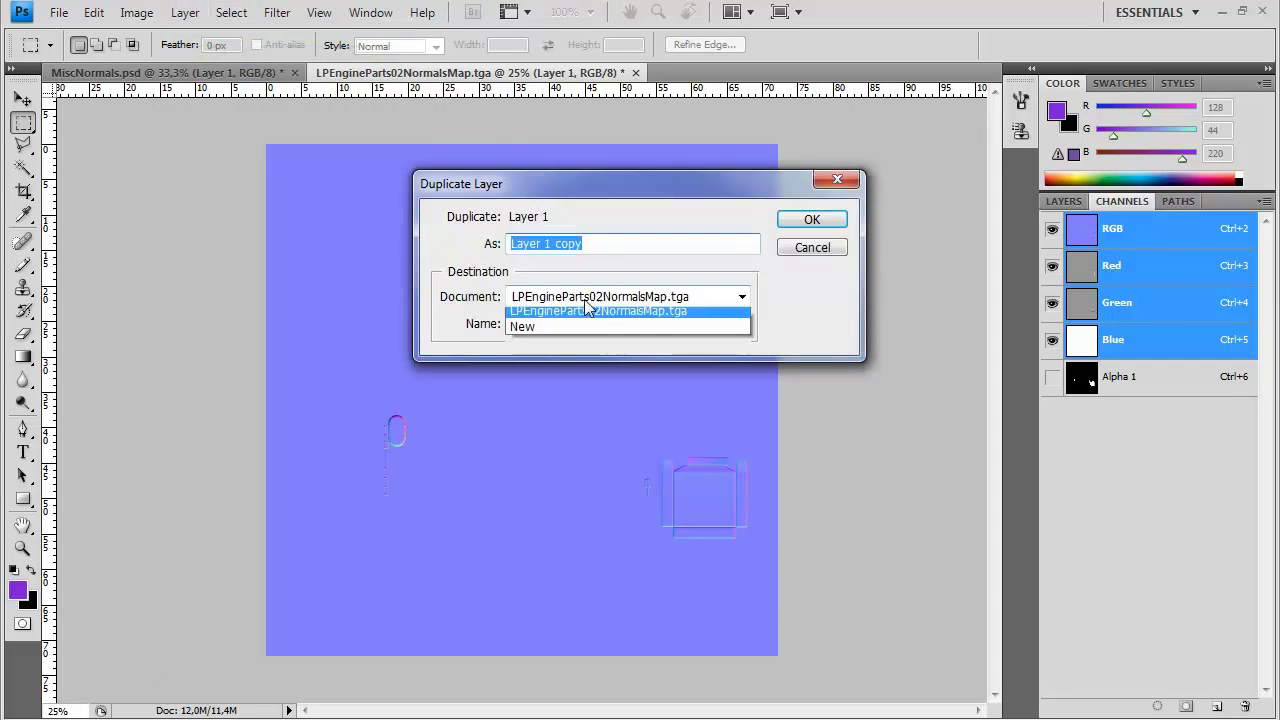
{"action": "left_click", "coordinate": [818, 221]}
{"action": "key", "text": "ctrl+w"}
{"action": "key", "text": "n"}
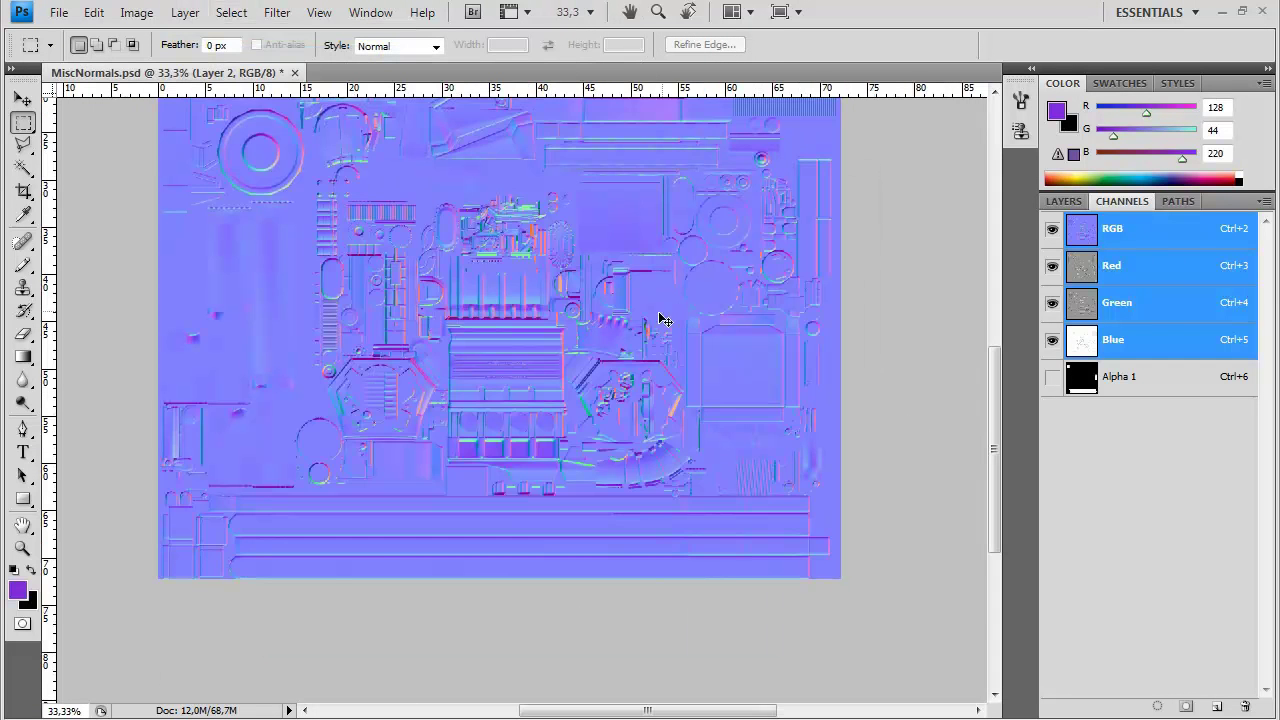
Save a Targa copy of the merged texture, overwriting MiscNormals.tga in the img folder
{"action": "key", "text": "ctrl+shift+s"}
{"action": "left_click", "coordinate": [563, 470]}
{"action": "left_click", "coordinate": [556, 708]}
{"action": "left_click_drag", "start_coordinate": [851, 188], "coordinate": [849, 400]}
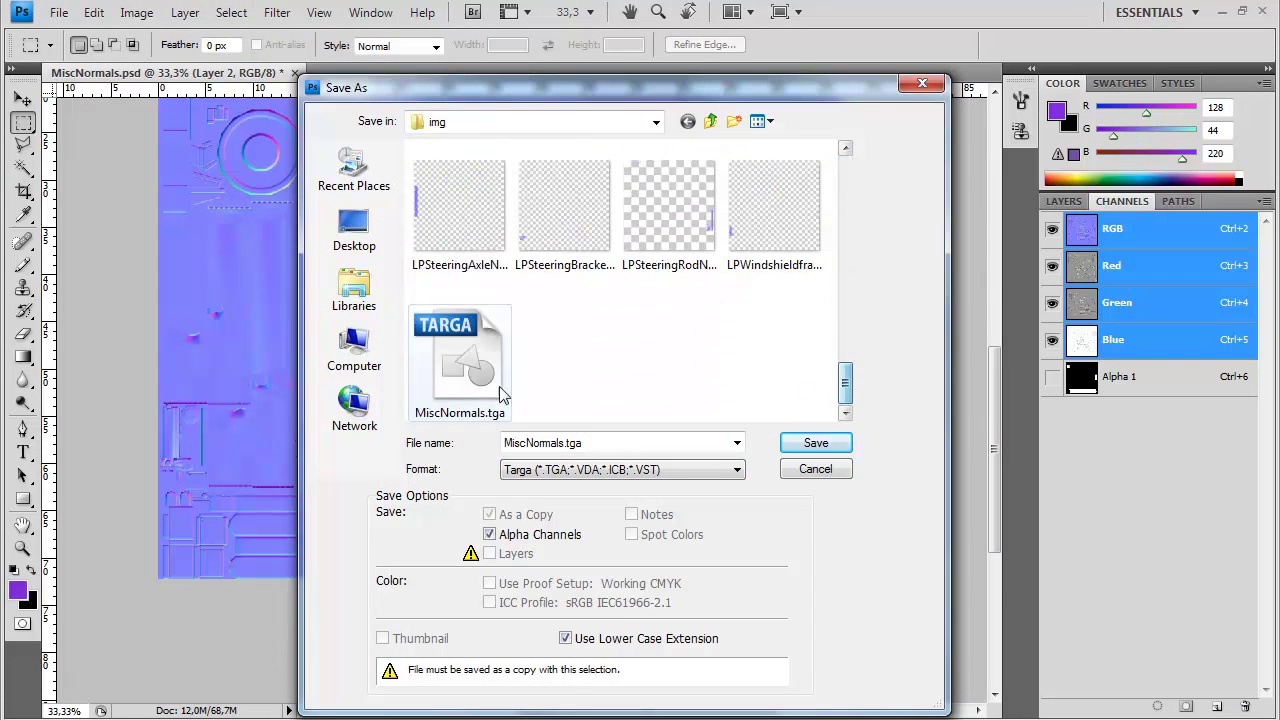
{"action": "double_click", "coordinate": [502, 395]}
{"action": "left_click", "coordinate": [523, 266]}
{"action": "left_click", "coordinate": [703, 357]}
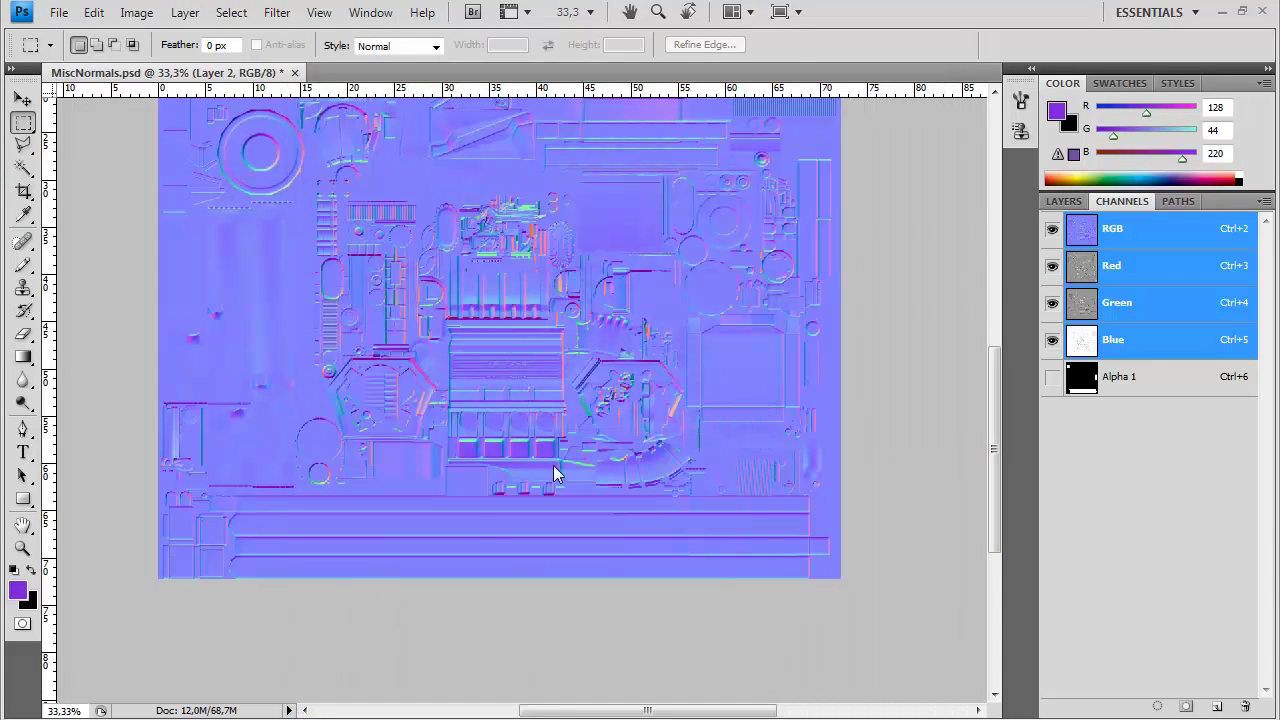
Switch back to 3ds Max, close Render To Texture, the layer manager and the Material Editor, and deselect LPEngineParts02
{"action": "key", "text": "alt+Tab"}
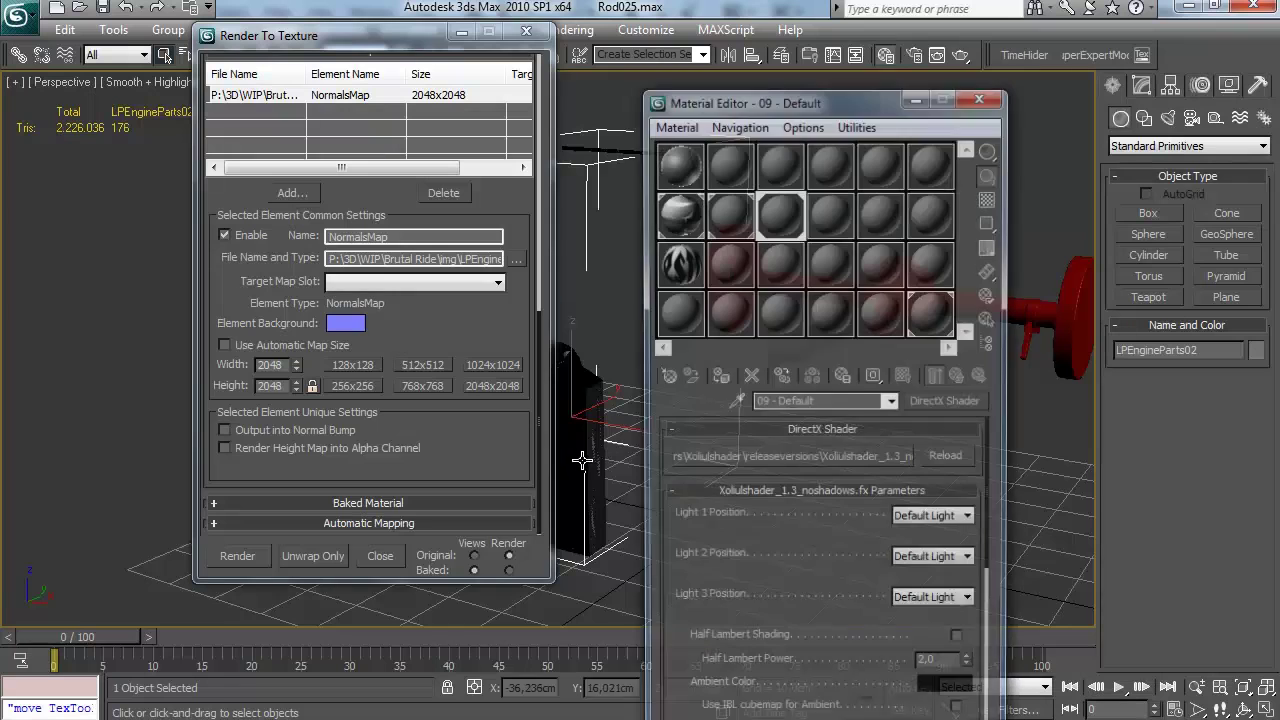
{"action": "left_click", "coordinate": [526, 31]}
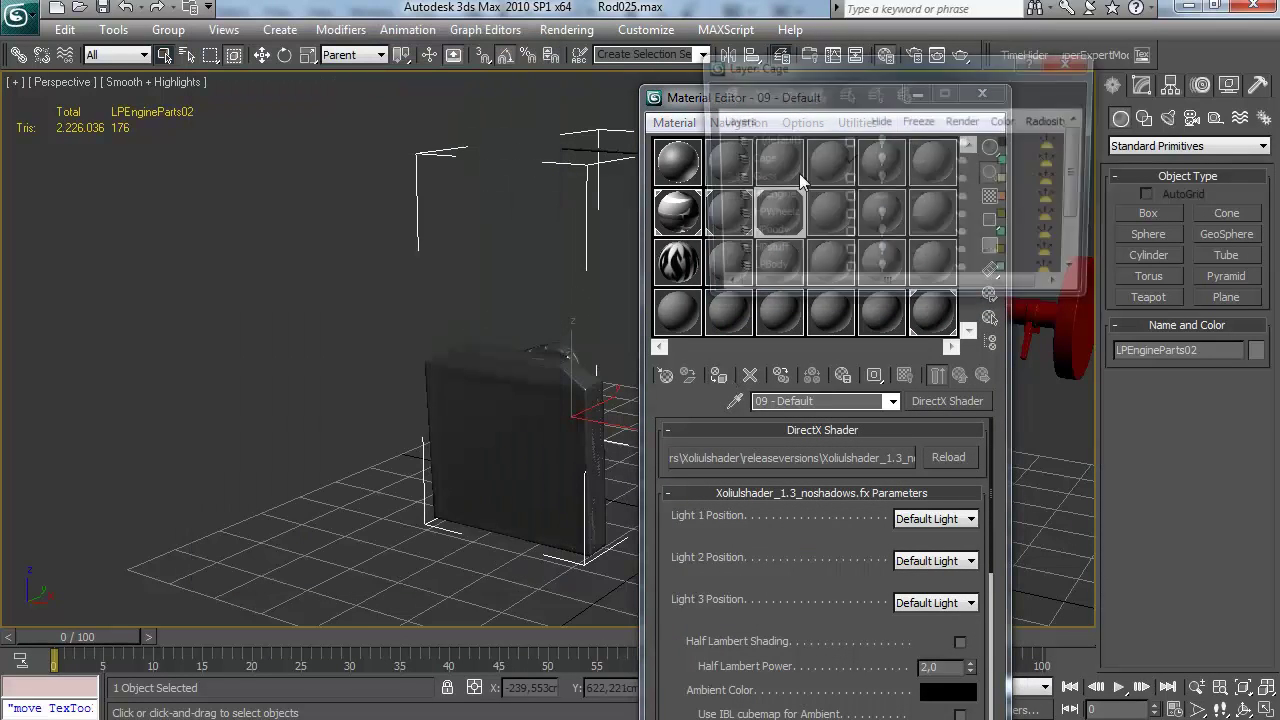
{"action": "left_click", "coordinate": [1075, 61]}
{"action": "left_click", "coordinate": [982, 94]}
{"action": "left_click", "coordinate": [703, 408]}
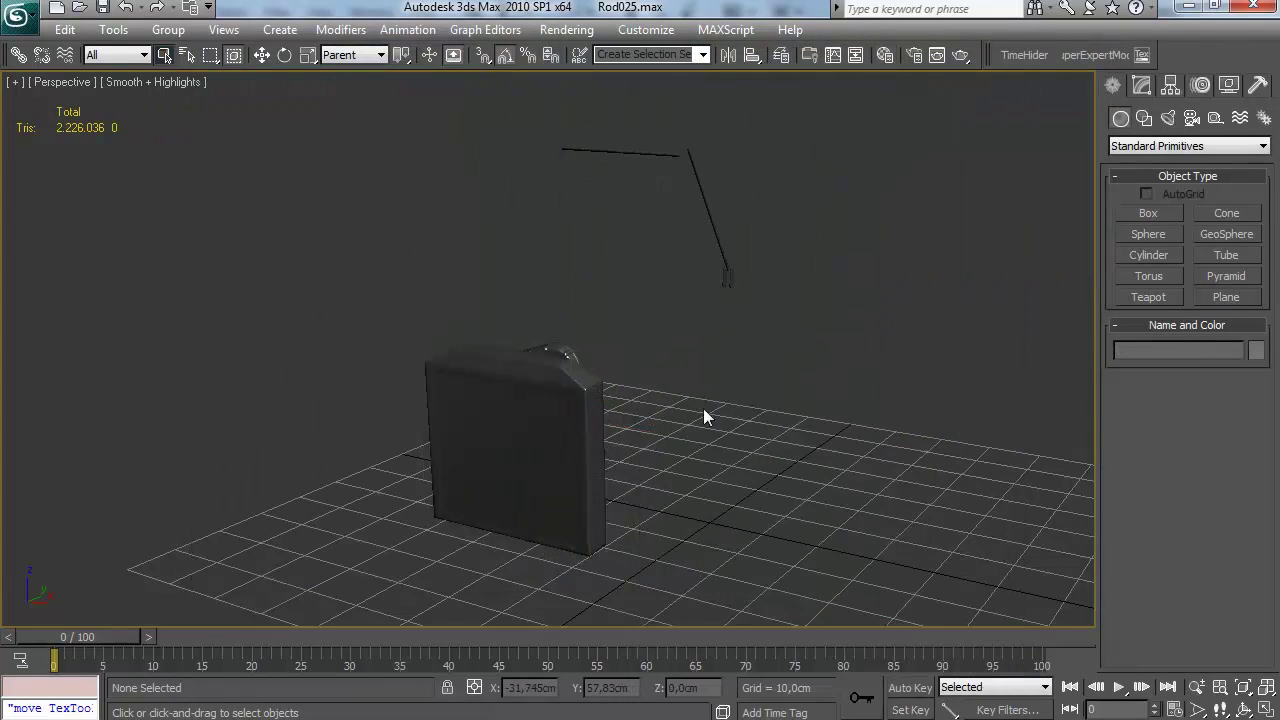
Examine the updated normal map on the radiator, the thin tube and the linkage rod from close range
{"action": "middle_click_drag", "start_coordinate": [703, 408], "coordinate": [541, 387], "text": "alt"}
{"action": "scroll", "coordinate": [670, 451], "scroll_direction": "up", "scroll_amount": 3}
{"action": "scroll", "coordinate": [541, 387], "scroll_direction": "down", "scroll_amount": 4}
{"action": "middle_click_drag", "start_coordinate": [619, 379], "coordinate": [534, 465], "text": "alt"}
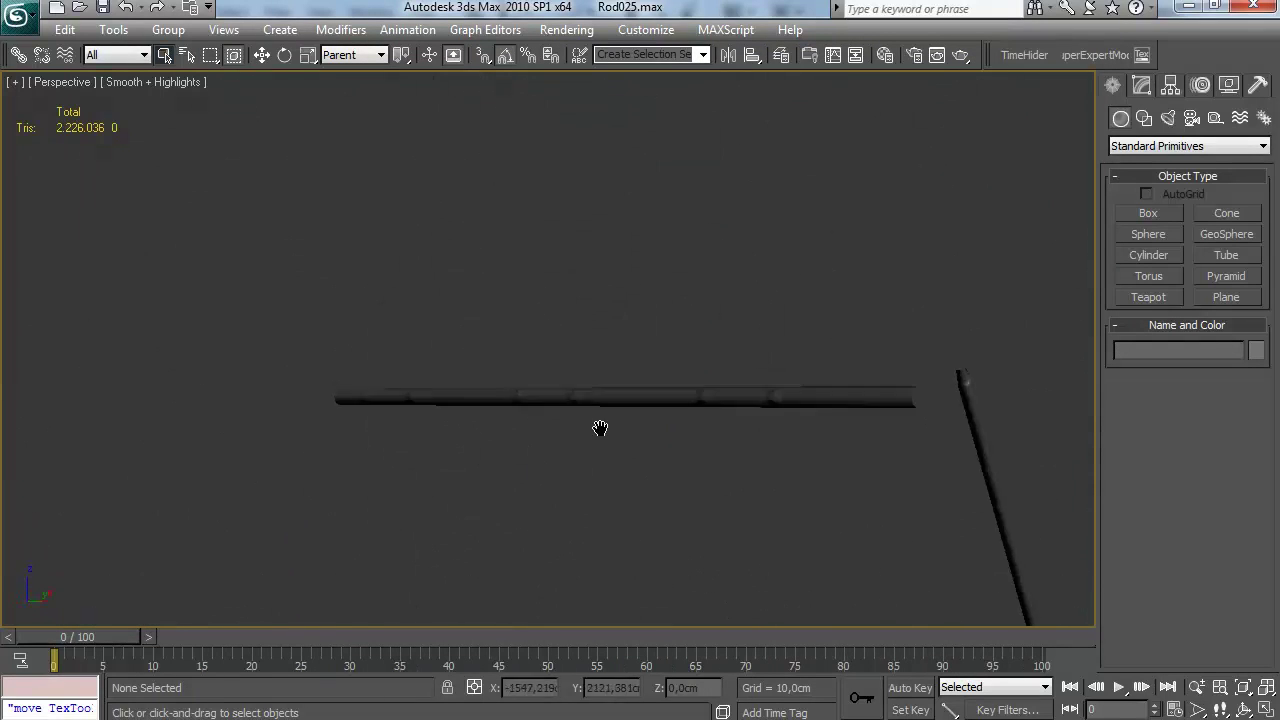
{"action": "middle_click_drag", "start_coordinate": [600, 428], "coordinate": [549, 456], "text": "alt"}
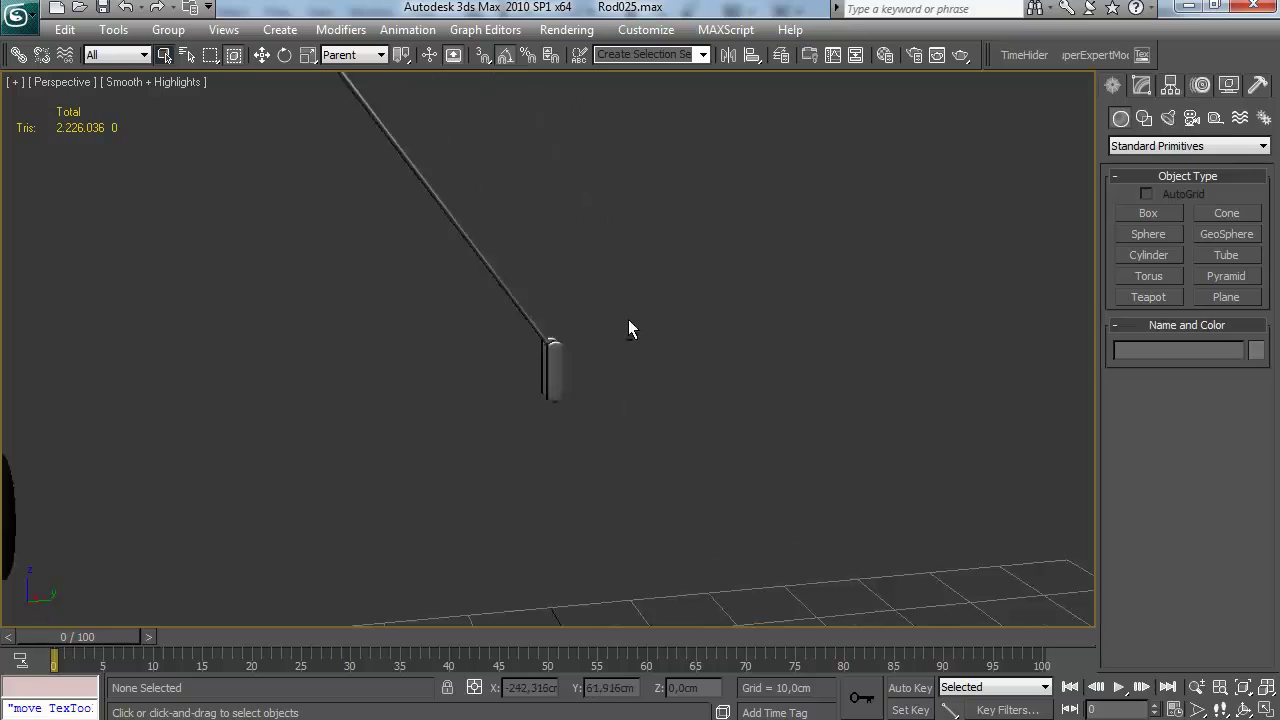
{"action": "middle_click_drag", "start_coordinate": [628, 319], "coordinate": [632, 352], "text": "alt"}
{"action": "scroll", "coordinate": [715, 315], "scroll_direction": "down", "scroll_amount": 5}
Unhide the remaining low-poly engine and axle parts and inspect the complete assembly
{"action": "right_click", "coordinate": [630, 352]}
{"action": "left_click", "coordinate": [672, 258]}
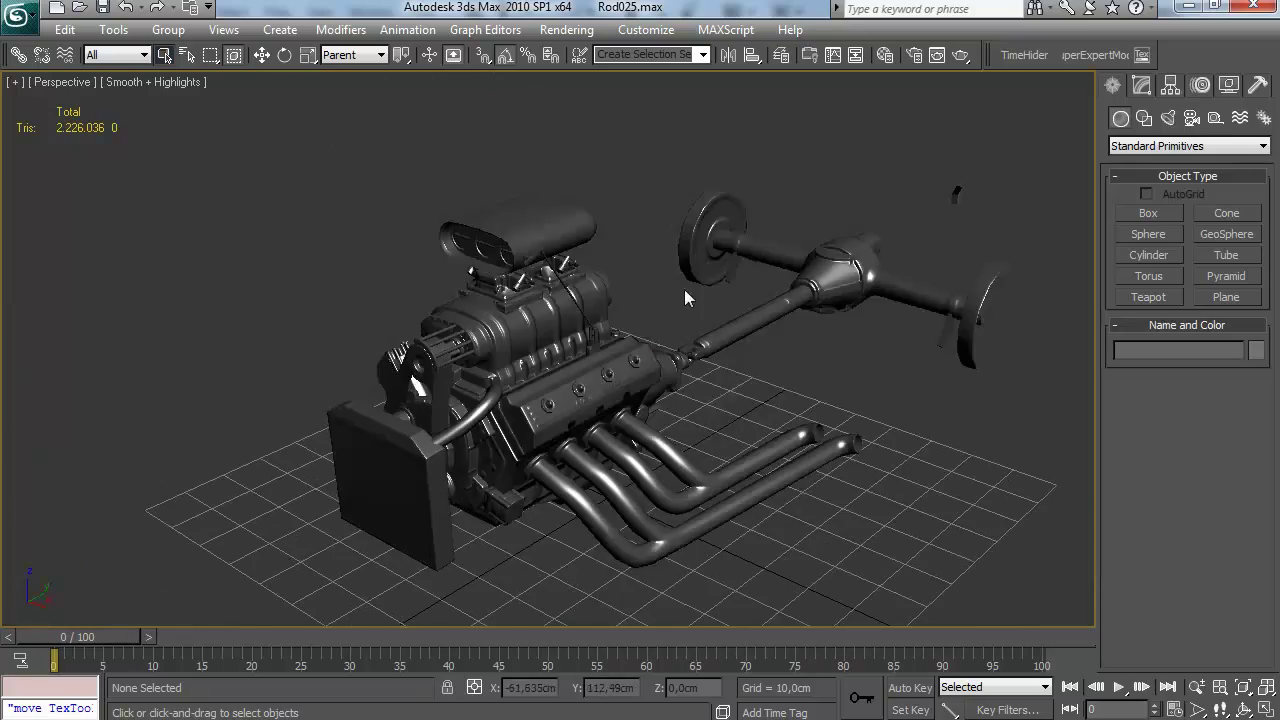
{"action": "middle_click_drag", "start_coordinate": [684, 289], "coordinate": [680, 397], "text": "alt"}
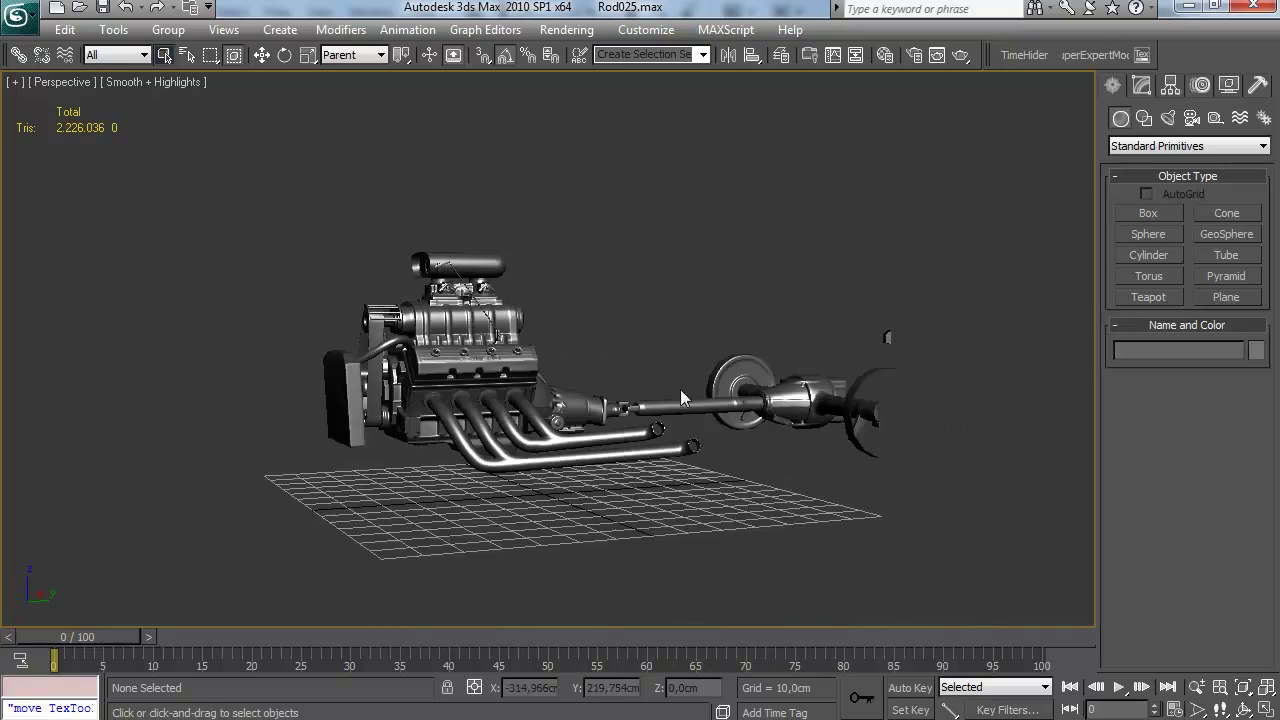
{"action": "key", "text": "m"}
{"action": "left_click", "coordinate": [982, 94]}
{"action": "left_click", "coordinate": [753, 356]}
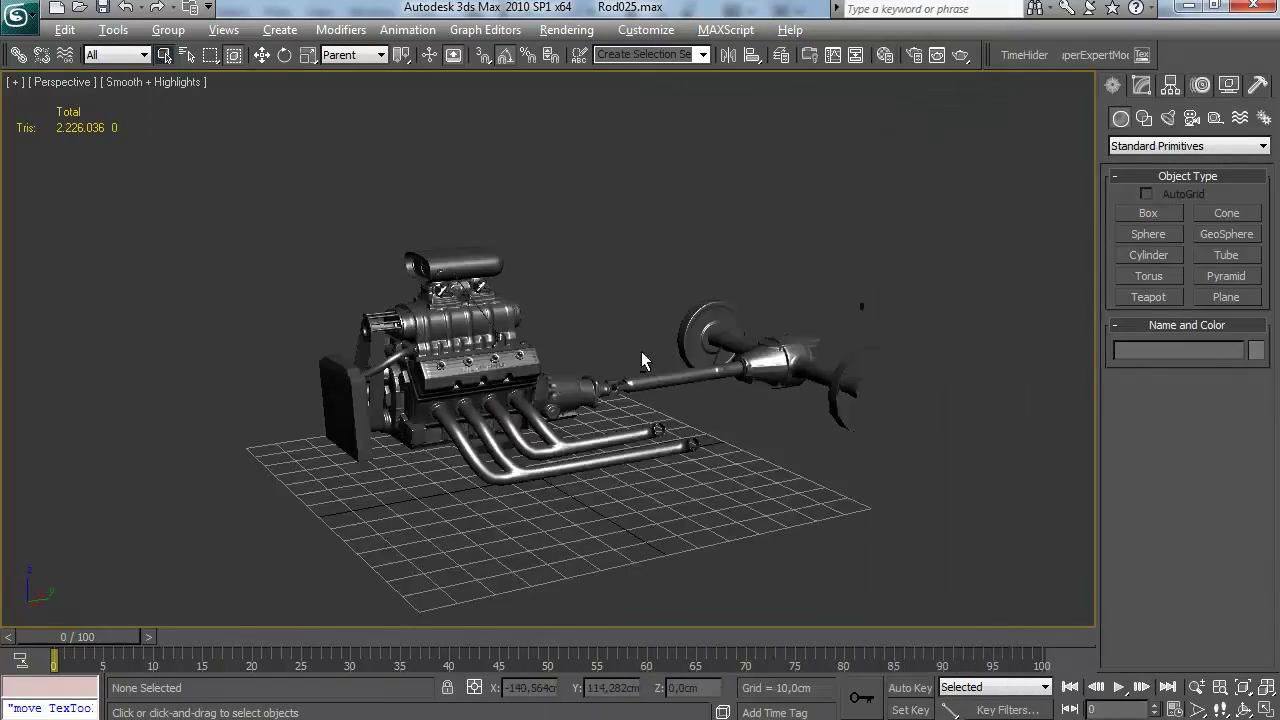
{"action": "scroll", "coordinate": [753, 356], "scroll_direction": "up", "scroll_amount": 6}
{"action": "middle_click_drag", "start_coordinate": [698, 392], "coordinate": [651, 376], "text": "alt"}
Change the material 15 - Default to a DirectX Shader, keeping the old material as sub-material
{"action": "key", "text": "m"}
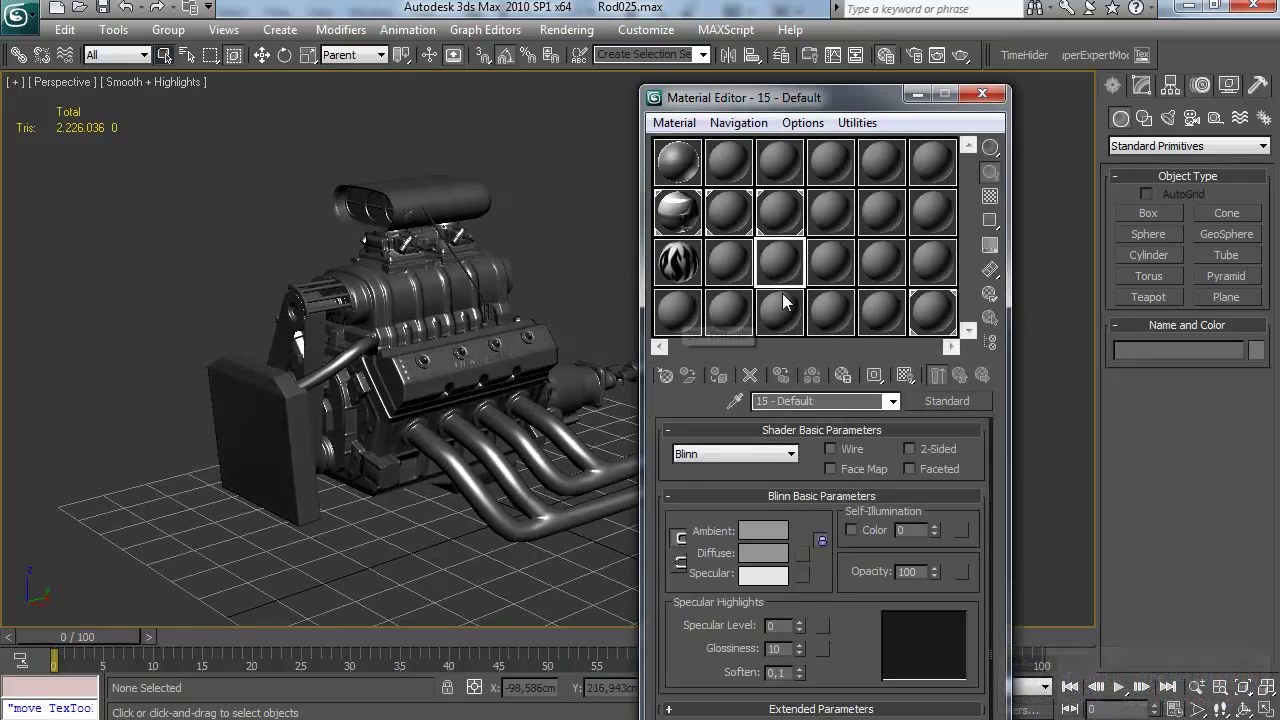
{"action": "left_click", "coordinate": [947, 400]}
{"action": "double_click", "coordinate": [649, 223]}
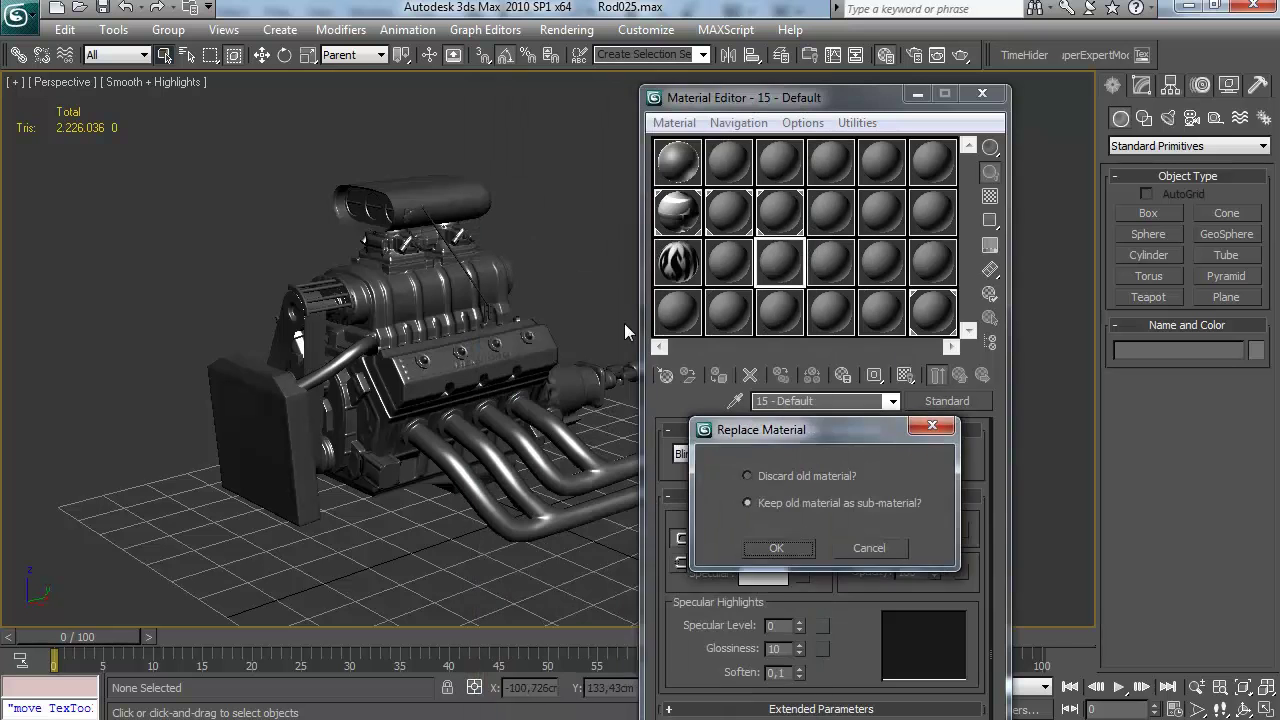
{"action": "left_click", "coordinate": [758, 548]}
Load the effect file matballz.fx from the Shaders\matballz folder into the DirectX shader
{"action": "left_click", "coordinate": [807, 458]}
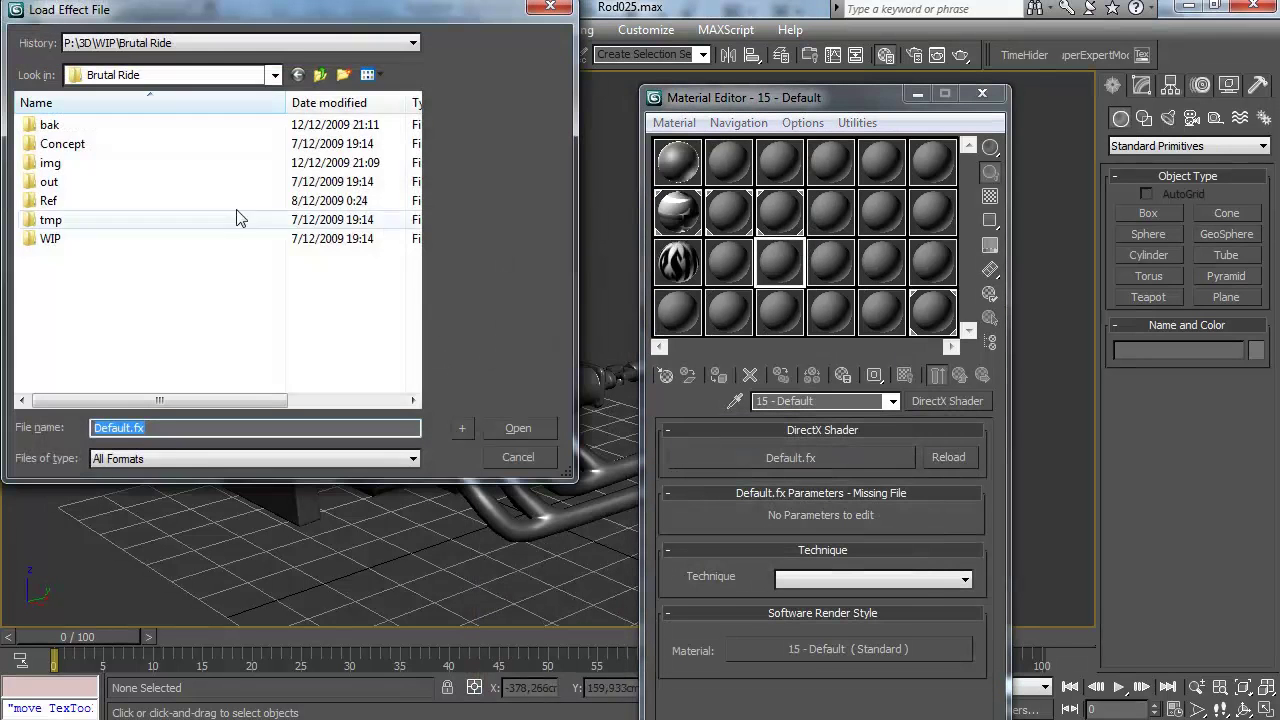
{"action": "left_click", "coordinate": [237, 113]}
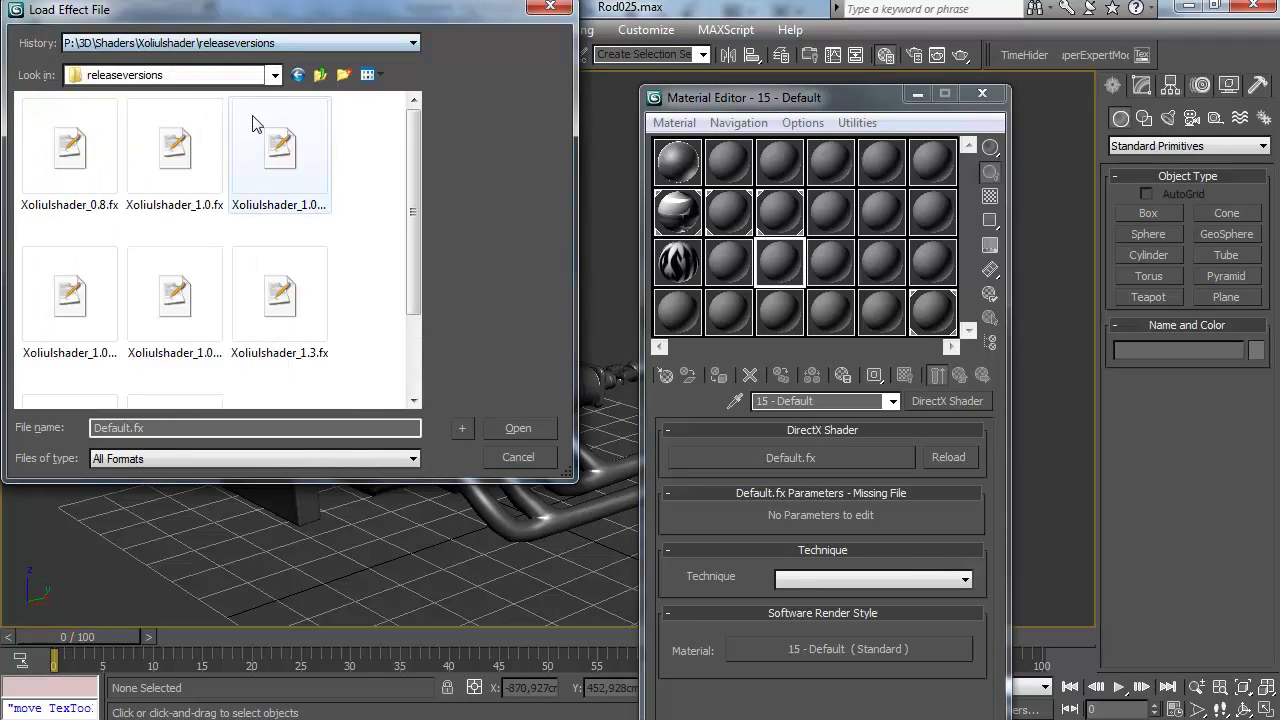
{"action": "left_click", "coordinate": [319, 75]}
{"action": "double_click", "coordinate": [101, 128]}
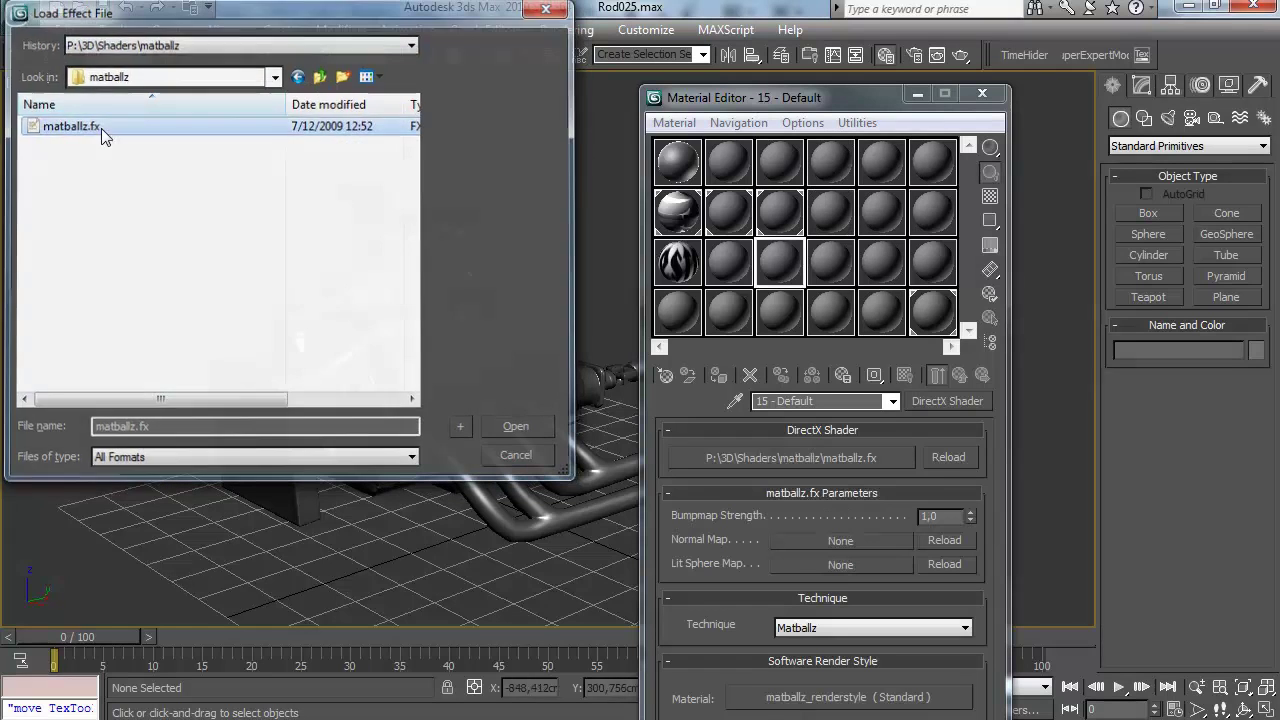
Assign MiscNormals.tga from the project's img folder as the matballz shader's Normal Map
{"action": "left_click", "coordinate": [825, 533]}
{"action": "left_click", "coordinate": [918, 183]}
{"action": "left_click", "coordinate": [922, 226]}
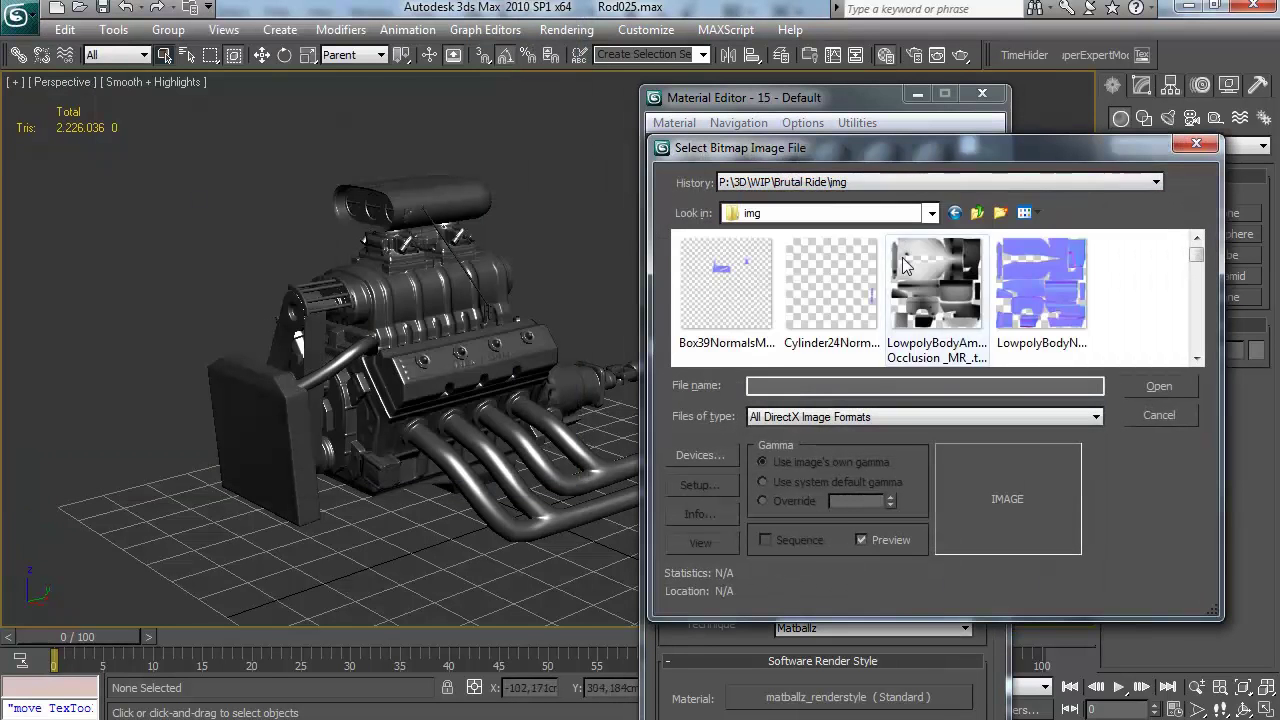
{"action": "left_click", "coordinate": [846, 294]}
{"action": "key", "text": "m"}
{"action": "double_click", "coordinate": [836, 309]}
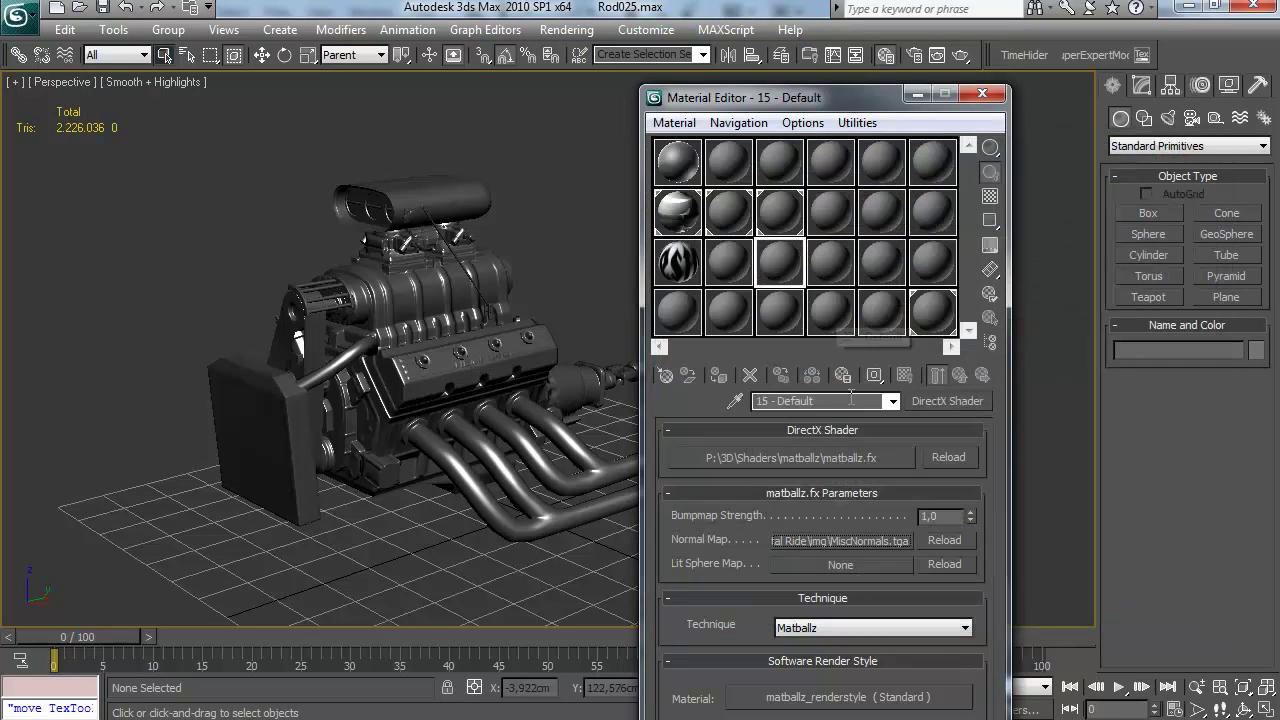
Load WornSilver.jpg from the matballz folder as the shader's Lit Sphere Map
{"action": "left_click", "coordinate": [830, 565]}
{"action": "left_click", "coordinate": [905, 180]}
{"action": "left_click", "coordinate": [882, 206]}
{"action": "left_click", "coordinate": [690, 299]}
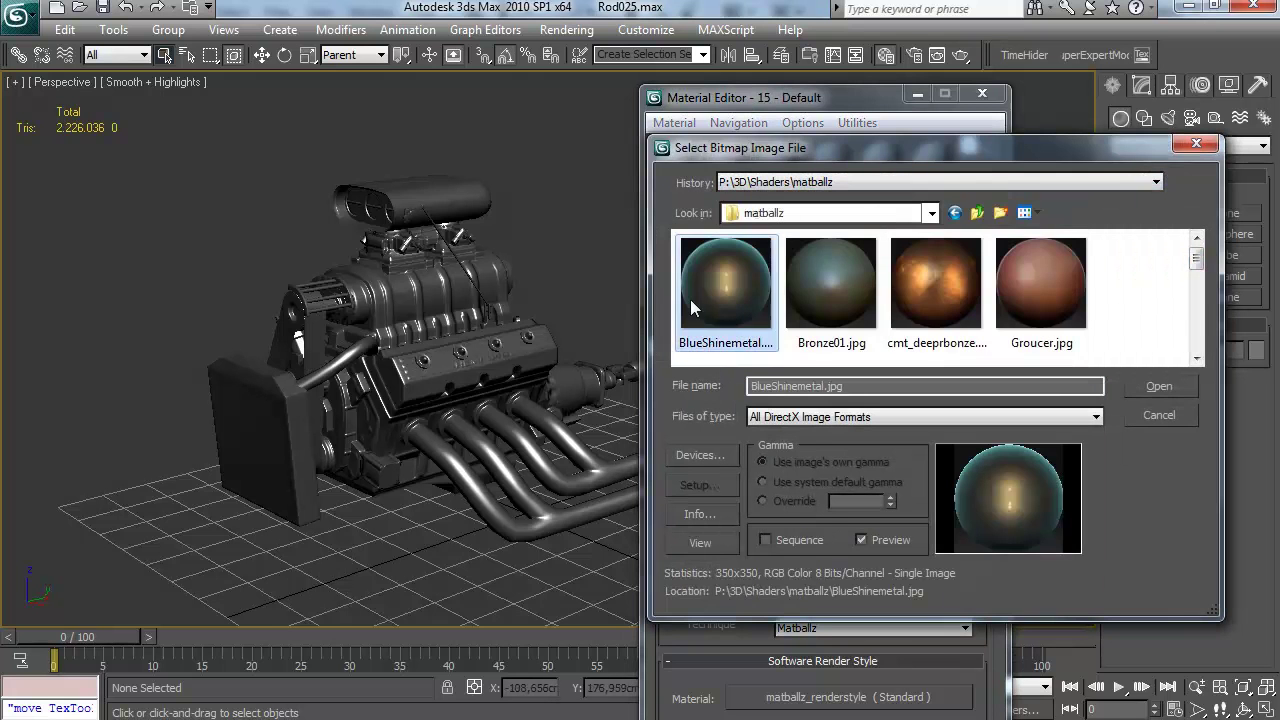
{"action": "left_click", "coordinate": [1195, 288]}
{"action": "left_click_drag", "start_coordinate": [1195, 288], "coordinate": [1188, 333]}
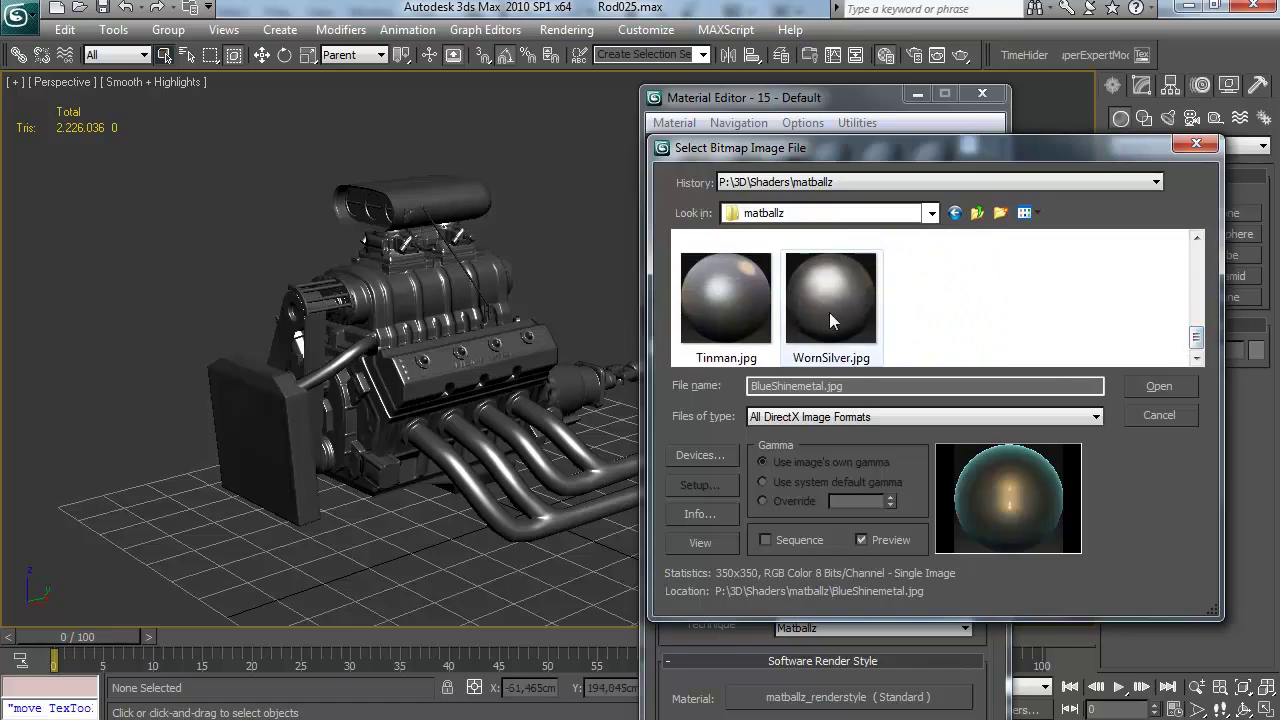
{"action": "double_click", "coordinate": [830, 311]}
Assign the matballz material to the engine and axle parts, check the result and close the Material Editor
{"action": "left_click", "coordinate": [721, 380]}
{"action": "middle_click_drag", "start_coordinate": [435, 396], "coordinate": [478, 394], "text": "alt"}
{"action": "left_click", "coordinate": [563, 202]}
{"action": "middle_click_drag", "start_coordinate": [560, 265], "coordinate": [573, 326], "text": "alt"}
{"action": "scroll", "coordinate": [492, 290], "scroll_direction": "up", "scroll_amount": 3}
{"action": "left_click", "coordinate": [983, 96]}
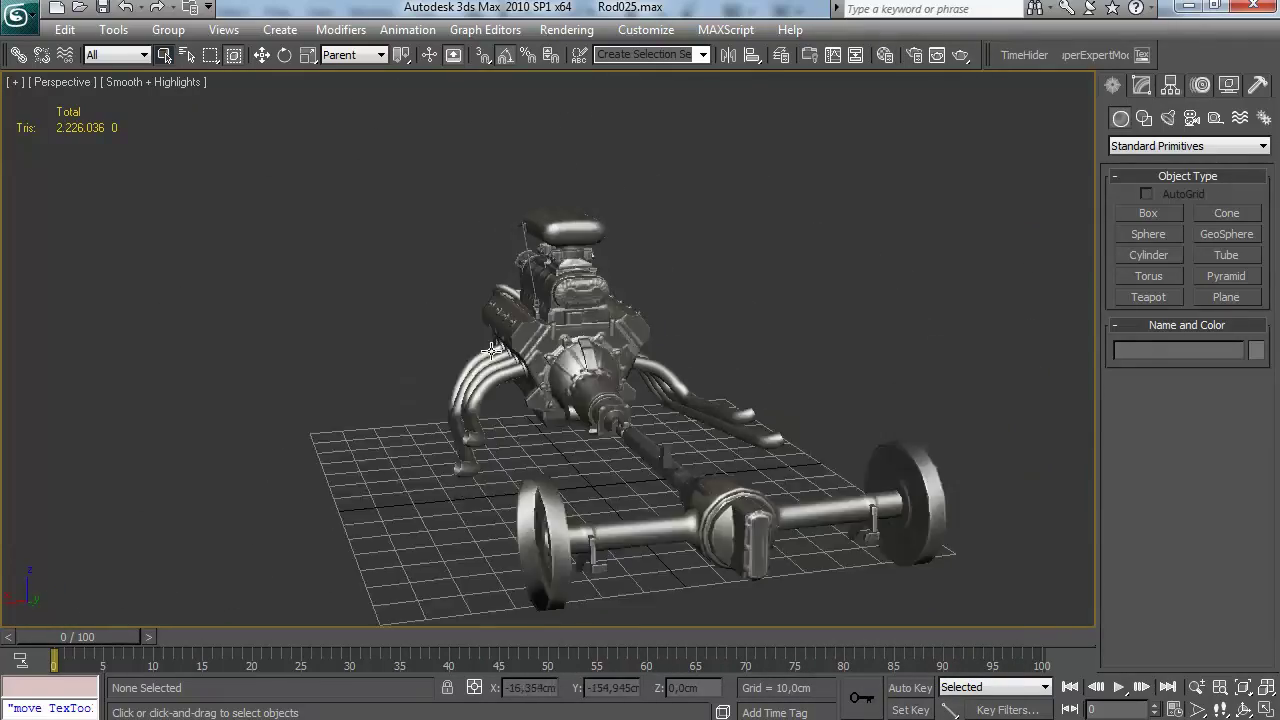
Examine the matballz-shaded engine from several angles and distances, and reopen the Material Editor
{"action": "mouse_move", "coordinate": [463, 346]}
{"action": "middle_mouse_down", "text": "alt"}
{"action": "mouse_move", "coordinate": [563, 362]}
{"action": "mouse_move", "coordinate": [620, 390]}
{"action": "mouse_move", "coordinate": [811, 397]}
{"action": "mouse_move", "coordinate": [907, 384]}
{"action": "mouse_move", "coordinate": [906, 366]}
{"action": "mouse_move", "coordinate": [760, 349]}
{"action": "mouse_move", "coordinate": [726, 520]}
{"action": "mouse_move", "coordinate": [613, 478]}
{"action": "mouse_move", "coordinate": [765, 468]}
{"action": "mouse_move", "coordinate": [625, 490]}
{"action": "mouse_move", "coordinate": [560, 482]}
{"action": "mouse_move", "coordinate": [574, 506]}
{"action": "mouse_move", "coordinate": [717, 437]}
{"action": "mouse_move", "coordinate": [593, 430]}
{"action": "mouse_move", "coordinate": [586, 471]}
{"action": "mouse_move", "coordinate": [538, 465]}
{"action": "mouse_move", "coordinate": [674, 463]}
{"action": "mouse_move", "coordinate": [770, 422]}
{"action": "mouse_move", "coordinate": [755, 265]}
{"action": "mouse_move", "coordinate": [711, 354]}
{"action": "mouse_move", "coordinate": [657, 307]}
{"action": "mouse_move", "coordinate": [600, 337]}
{"action": "mouse_move", "coordinate": [603, 269]}
{"action": "mouse_move", "coordinate": [632, 427]}
{"action": "mouse_move", "coordinate": [700, 420]}
{"action": "middle_mouse_up", "text": "alt"}
{"action": "scroll", "coordinate": [726, 520], "scroll_direction": "up", "scroll_amount": 4}
{"action": "scroll", "coordinate": [574, 506], "scroll_direction": "up", "scroll_amount": 4}
{"action": "scroll", "coordinate": [603, 269], "scroll_direction": "down", "scroll_amount": 5}
{"action": "key", "text": "m"}
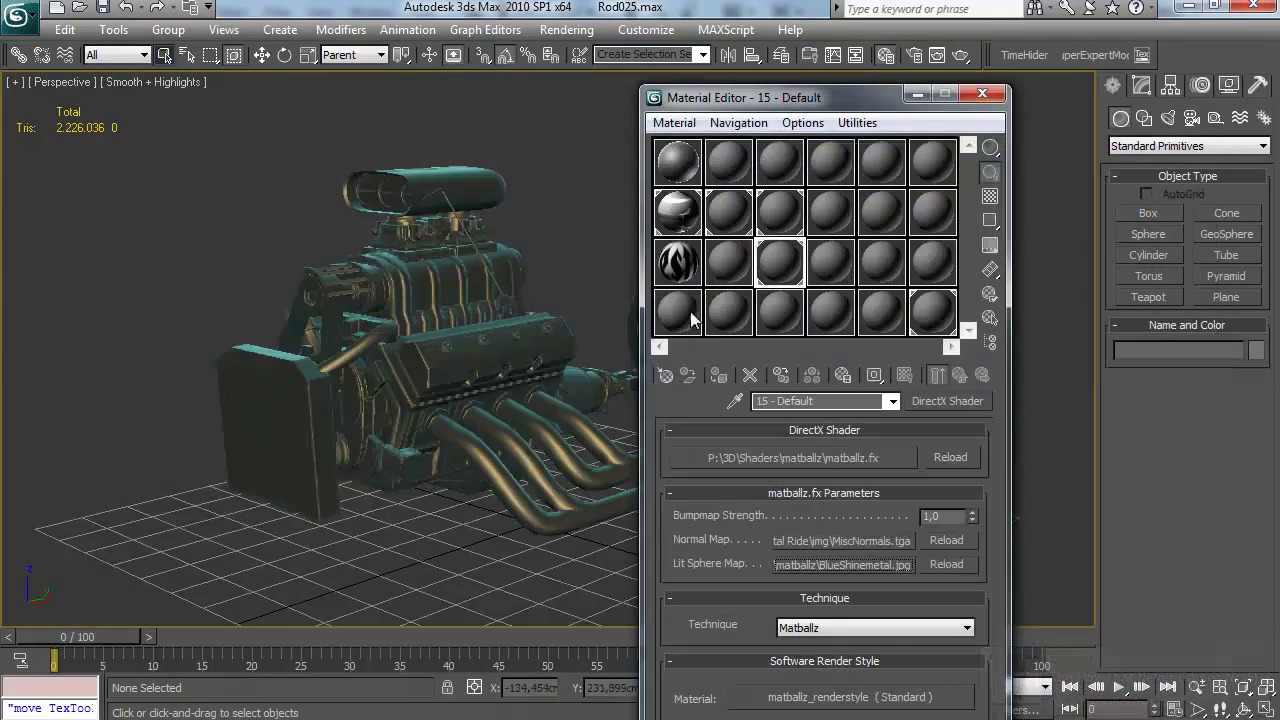
{"action": "mouse_move", "coordinate": [508, 392]}
{"action": "middle_mouse_down", "text": "alt"}
{"action": "mouse_move", "coordinate": [466, 380]}
{"action": "mouse_move", "coordinate": [600, 374]}
{"action": "mouse_move", "coordinate": [537, 403]}
{"action": "mouse_move", "coordinate": [405, 373]}
{"action": "mouse_move", "coordinate": [513, 377]}
{"action": "middle_mouse_up", "text": "alt"}
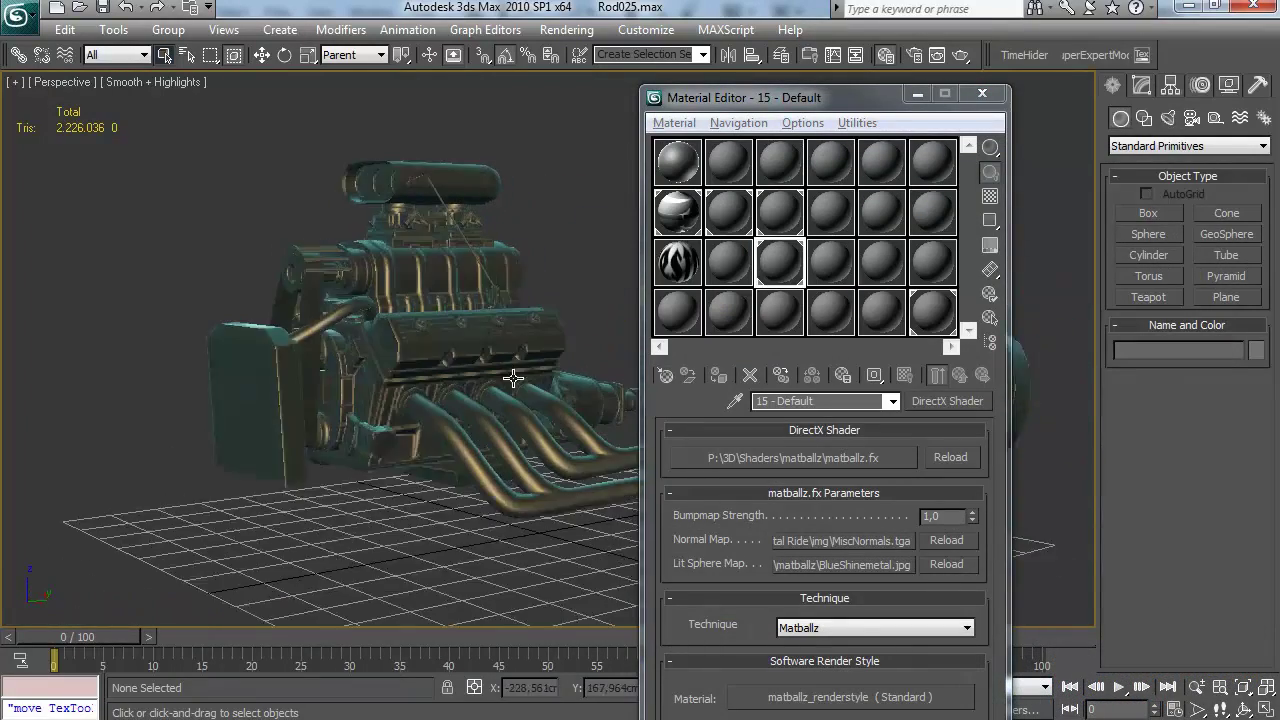
Try matball06.jpg as the matballz shader's Lit Sphere Map and inspect the engine with it
{"action": "left_click", "coordinate": [827, 542]}
{"action": "scroll", "coordinate": [1203, 273], "scroll_direction": "down", "scroll_amount": 4}
{"action": "double_click", "coordinate": [1040, 270]}
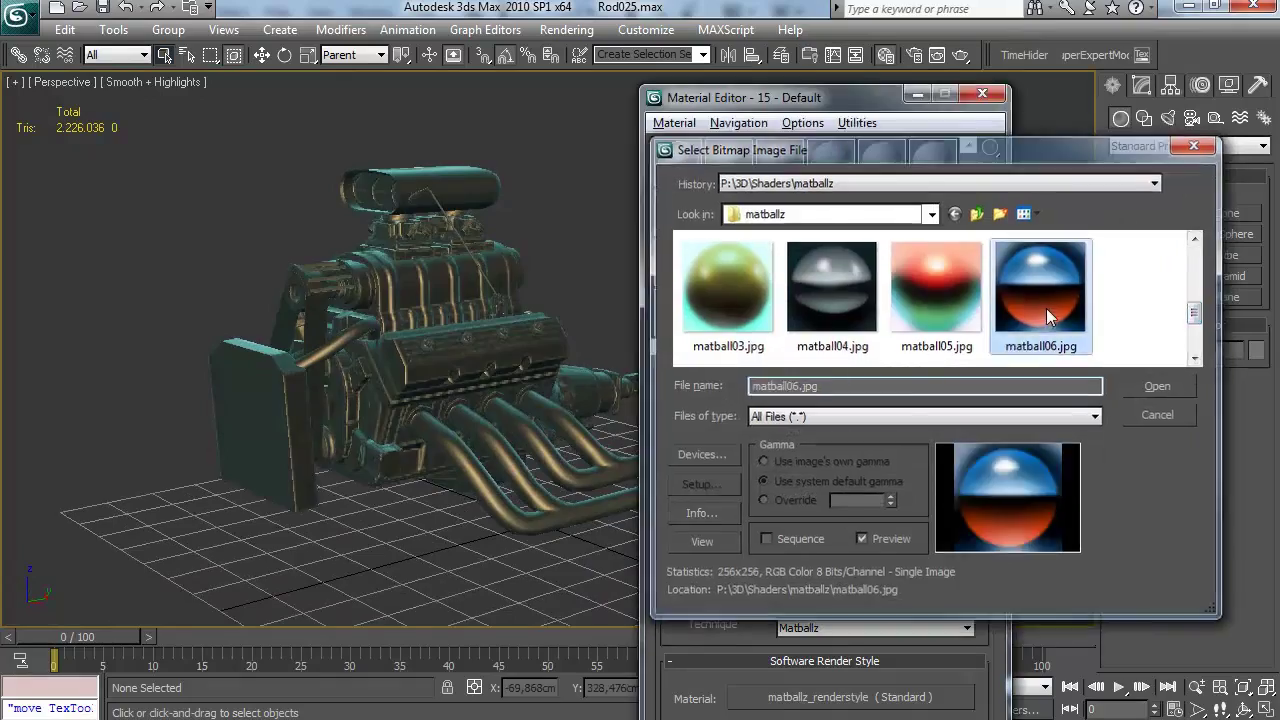
{"action": "middle_click_drag", "start_coordinate": [310, 345], "coordinate": [403, 431], "text": "alt"}
{"action": "scroll", "coordinate": [456, 438], "scroll_direction": "up", "scroll_amount": 5}
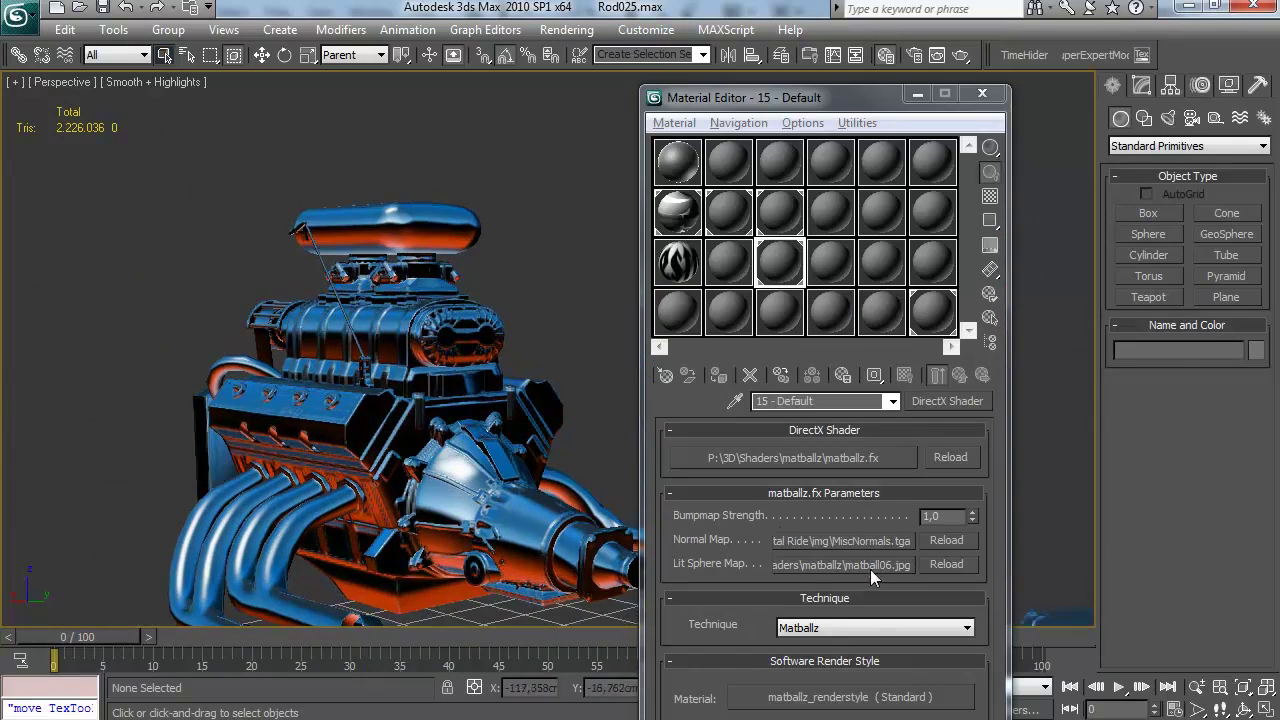
Try matball04.jpg as the Lit Sphere Map and inspect the engine from another side
{"action": "left_click", "coordinate": [871, 565]}
{"action": "left_click_drag", "start_coordinate": [1197, 299], "coordinate": [1195, 324]}
{"action": "double_click", "coordinate": [832, 272]}
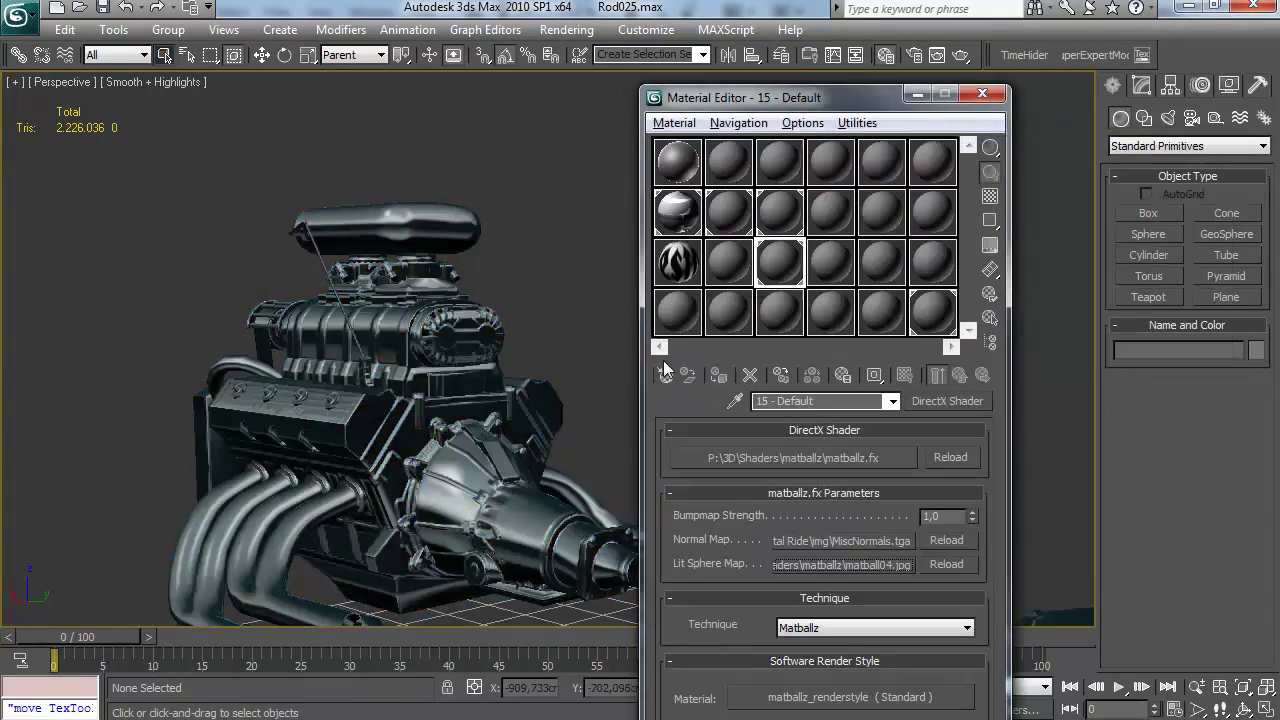
{"action": "middle_click_drag", "start_coordinate": [440, 418], "coordinate": [590, 460], "text": "alt"}
{"action": "scroll", "coordinate": [553, 450], "scroll_direction": "down", "scroll_amount": 5}
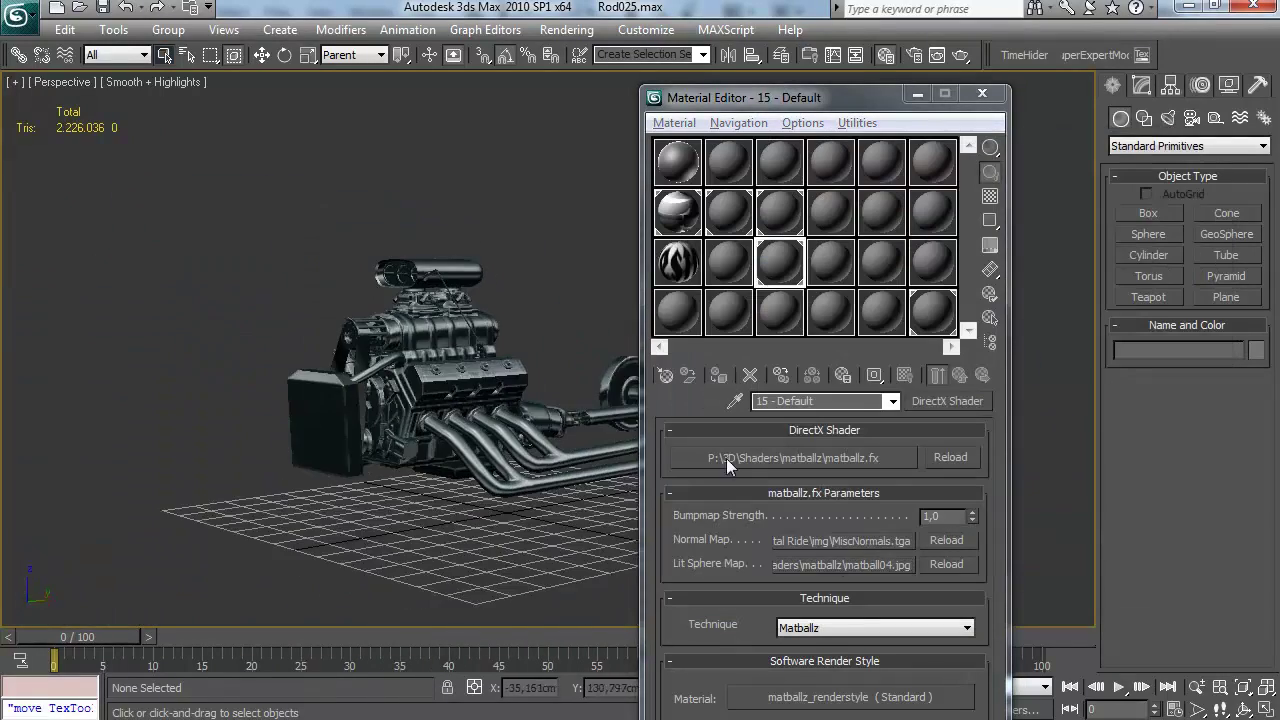
Try Groucer.jpg as the Lit Sphere Map and check the engine's details up close
{"action": "left_click", "coordinate": [841, 565]}
{"action": "double_click", "coordinate": [1037, 299]}
{"action": "scroll", "coordinate": [529, 384], "scroll_direction": "up", "scroll_amount": 6}
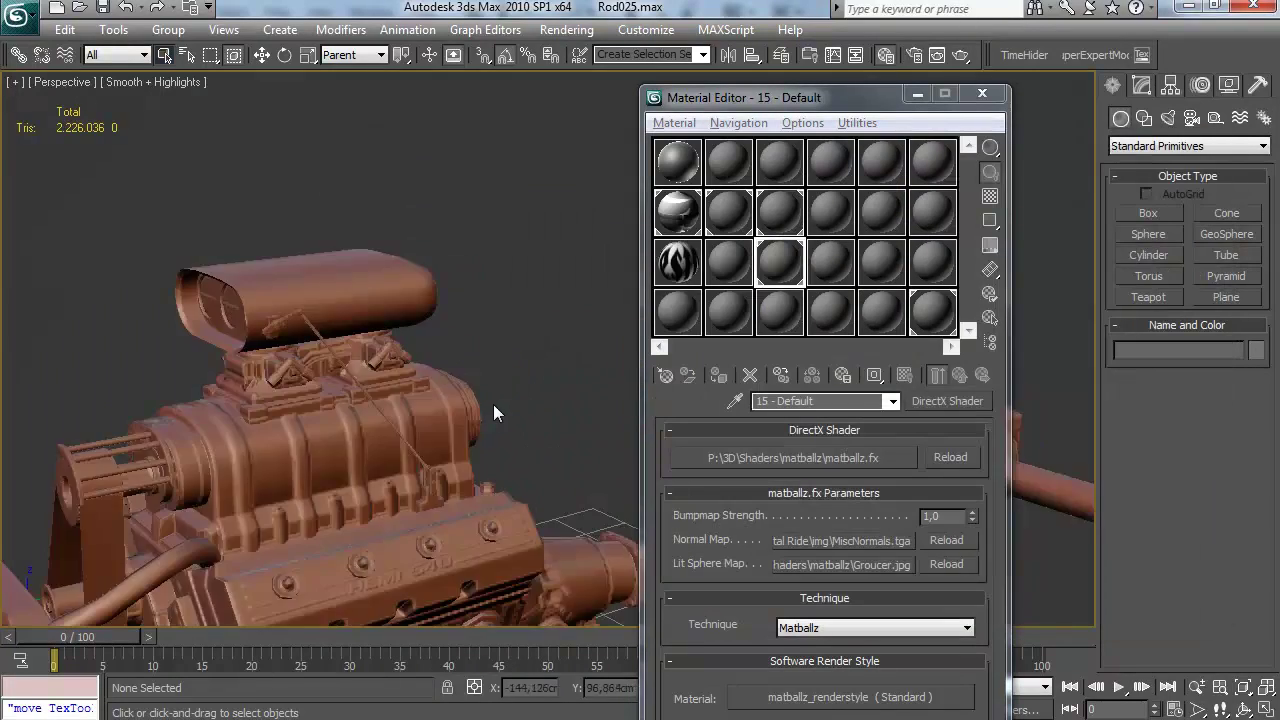
{"action": "scroll", "coordinate": [544, 388], "scroll_direction": "down", "scroll_amount": 4}
Try Tinman.jpg as the Lit Sphere Map and inspect the engine and rear axle
{"action": "left_click", "coordinate": [841, 565]}
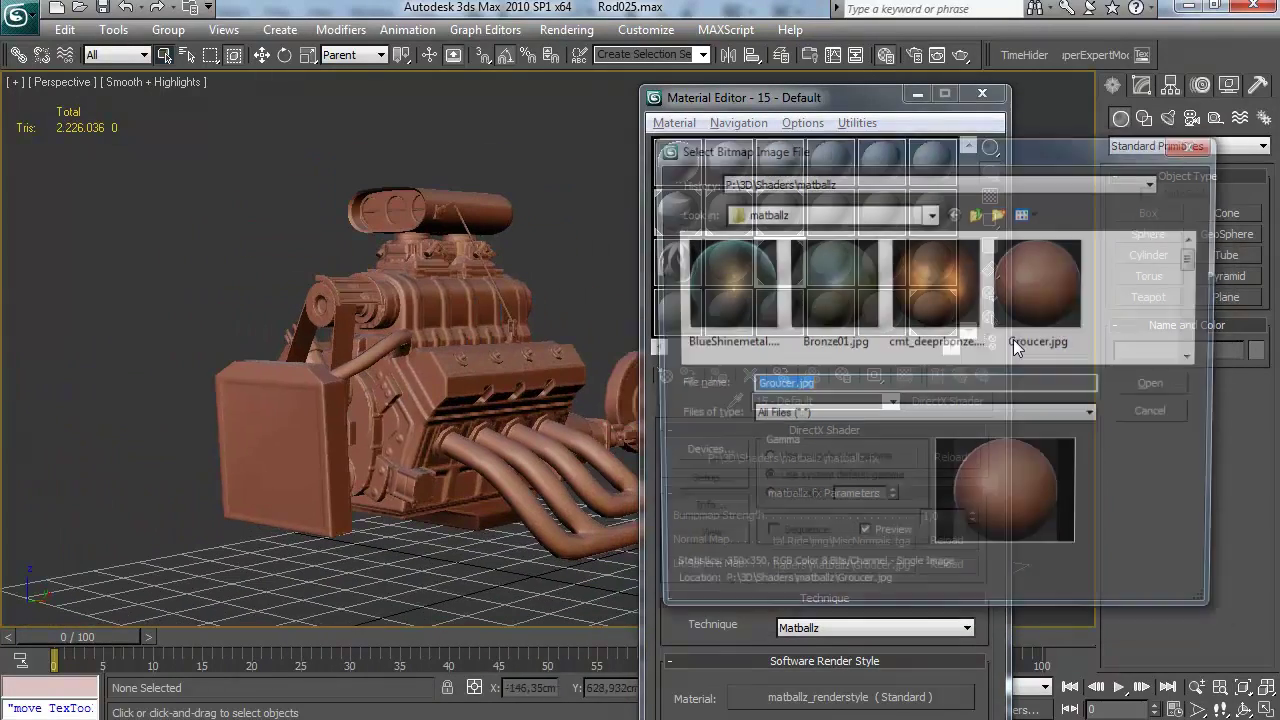
{"action": "double_click", "coordinate": [845, 321]}
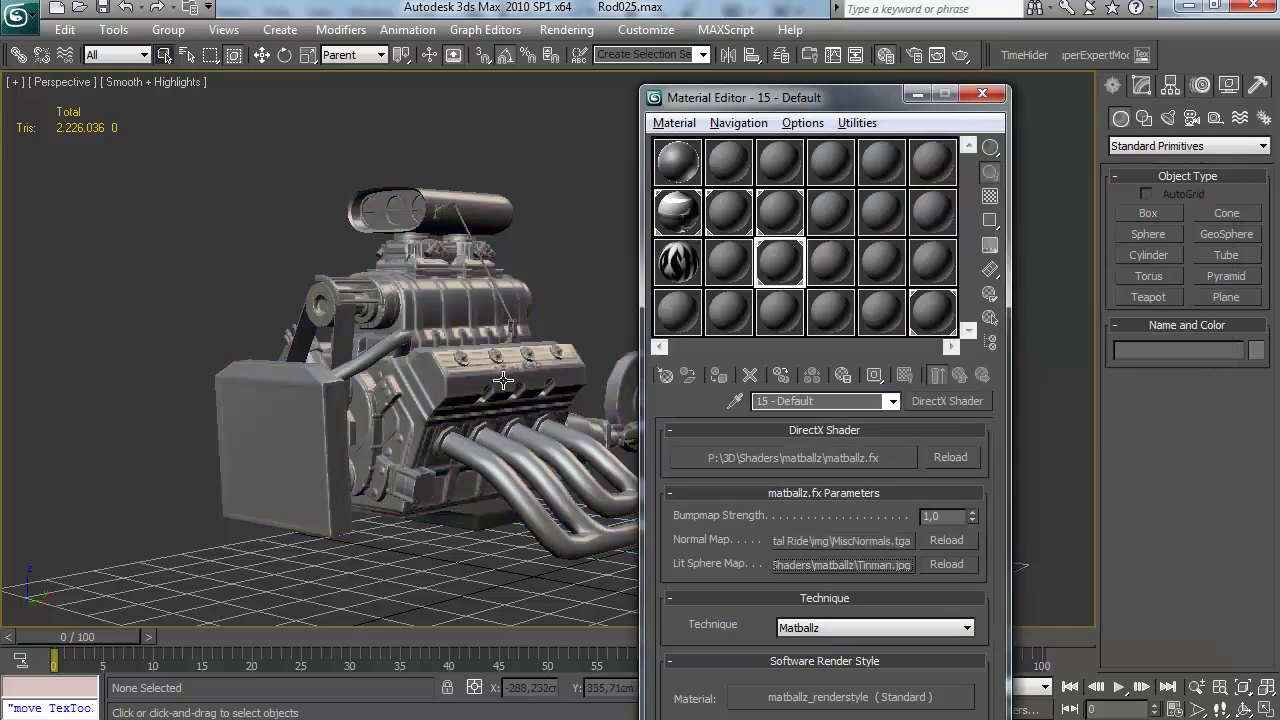
{"action": "middle_click_drag", "start_coordinate": [455, 372], "coordinate": [521, 433], "text": "alt"}
{"action": "scroll", "coordinate": [521, 433], "scroll_direction": "down", "scroll_amount": 4}
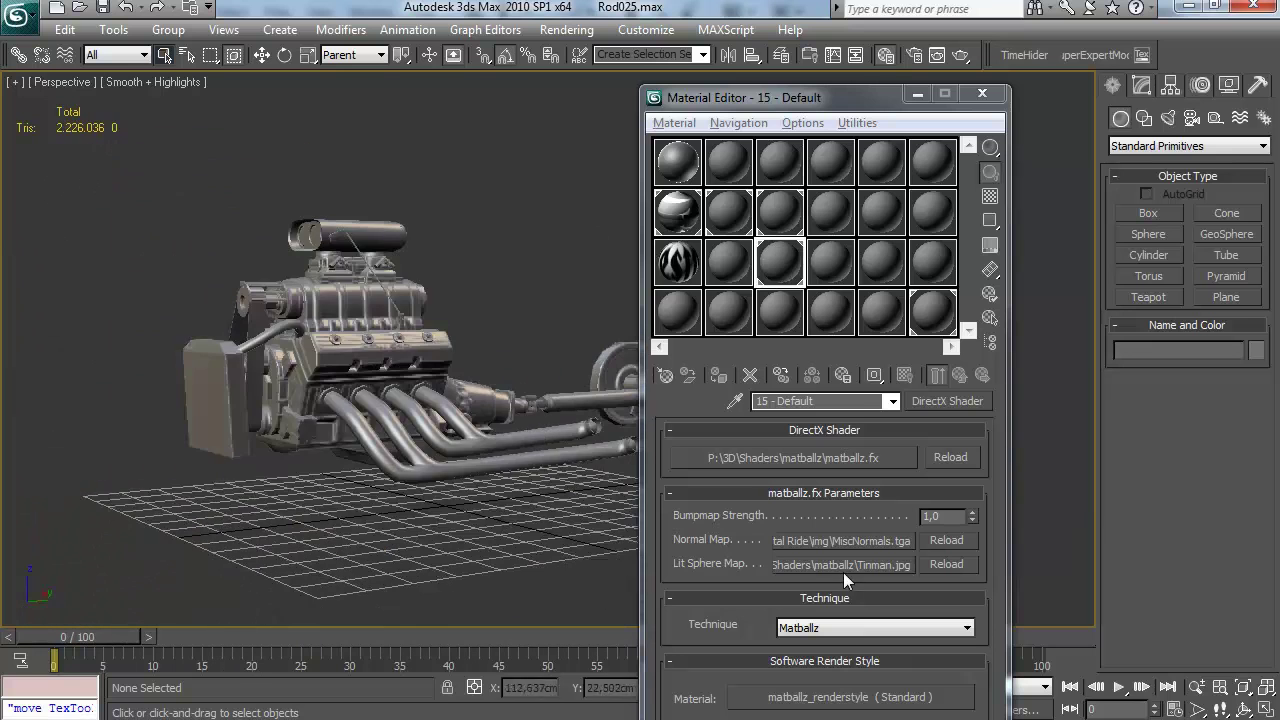
Try cmt_deeprbonze.jpg as the Lit Sphere Map, inspect the engine, and replace it with WornSilver.jpg
{"action": "left_click", "coordinate": [843, 565]}
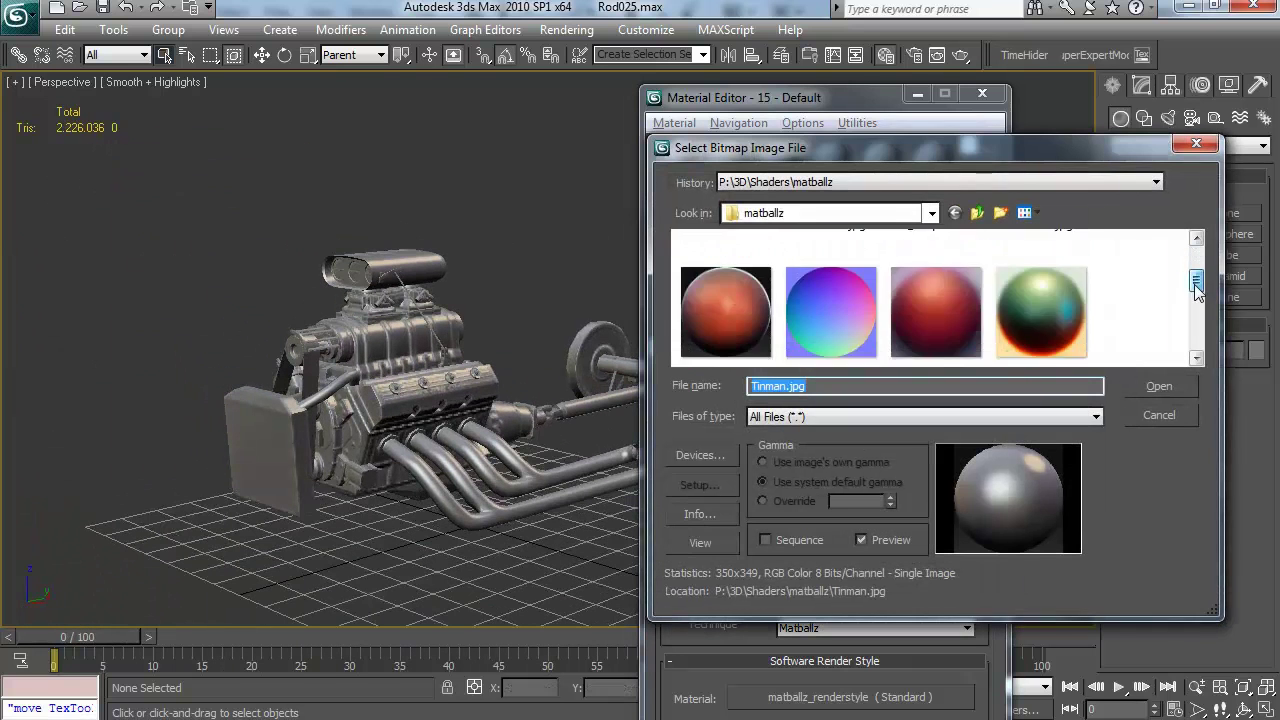
{"action": "left_click_drag", "start_coordinate": [1197, 287], "coordinate": [1213, 264]}
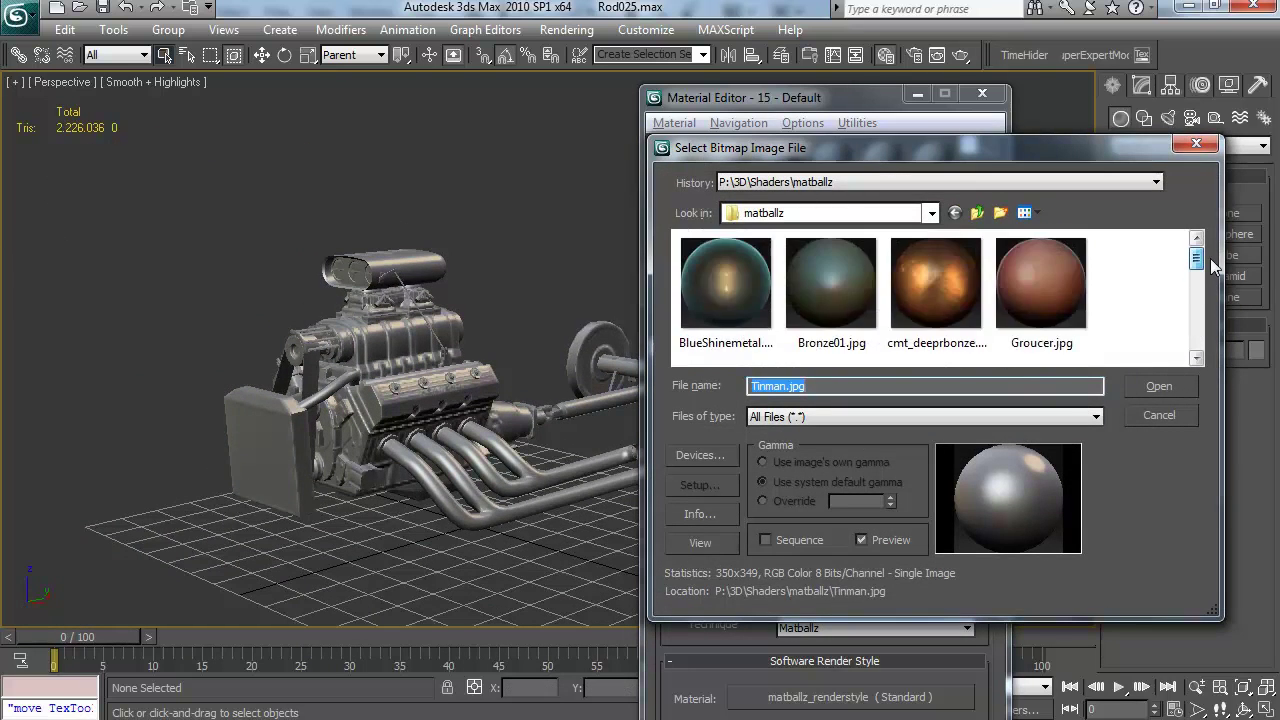
{"action": "double_click", "coordinate": [954, 305]}
{"action": "scroll", "coordinate": [568, 426], "scroll_direction": "up", "scroll_amount": 5}
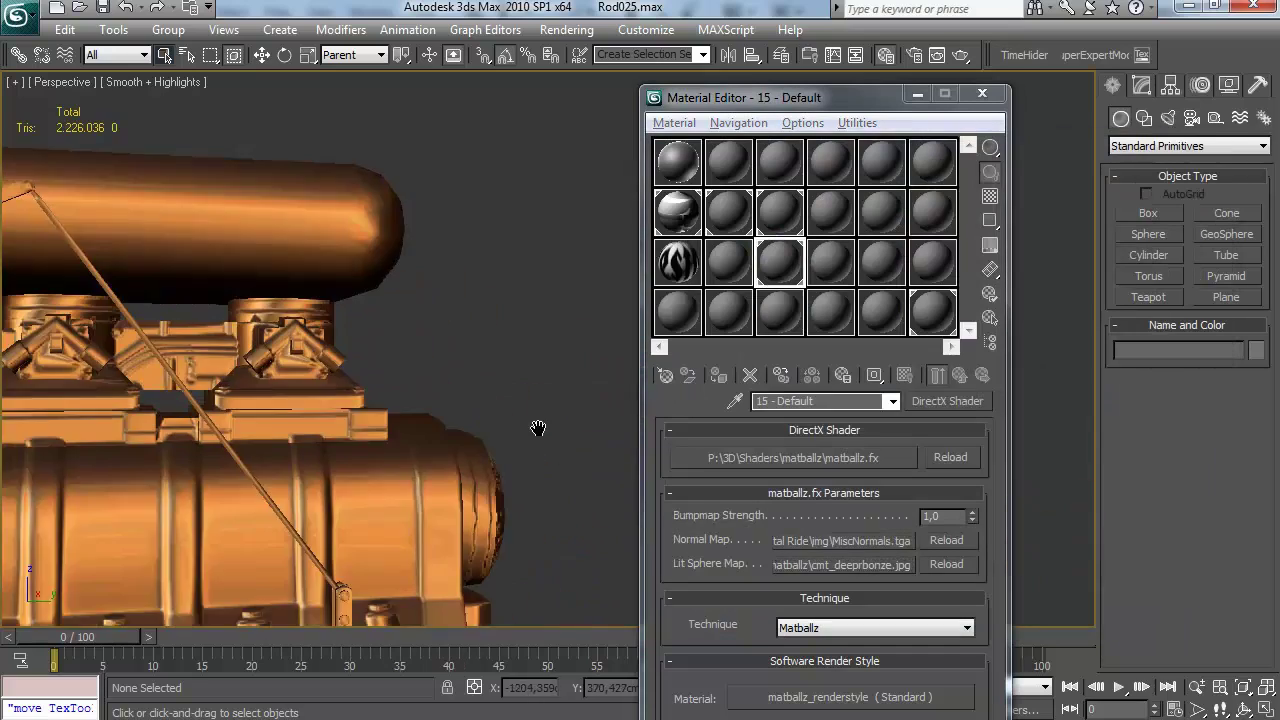
{"action": "scroll", "coordinate": [560, 420], "scroll_direction": "down", "scroll_amount": 3}
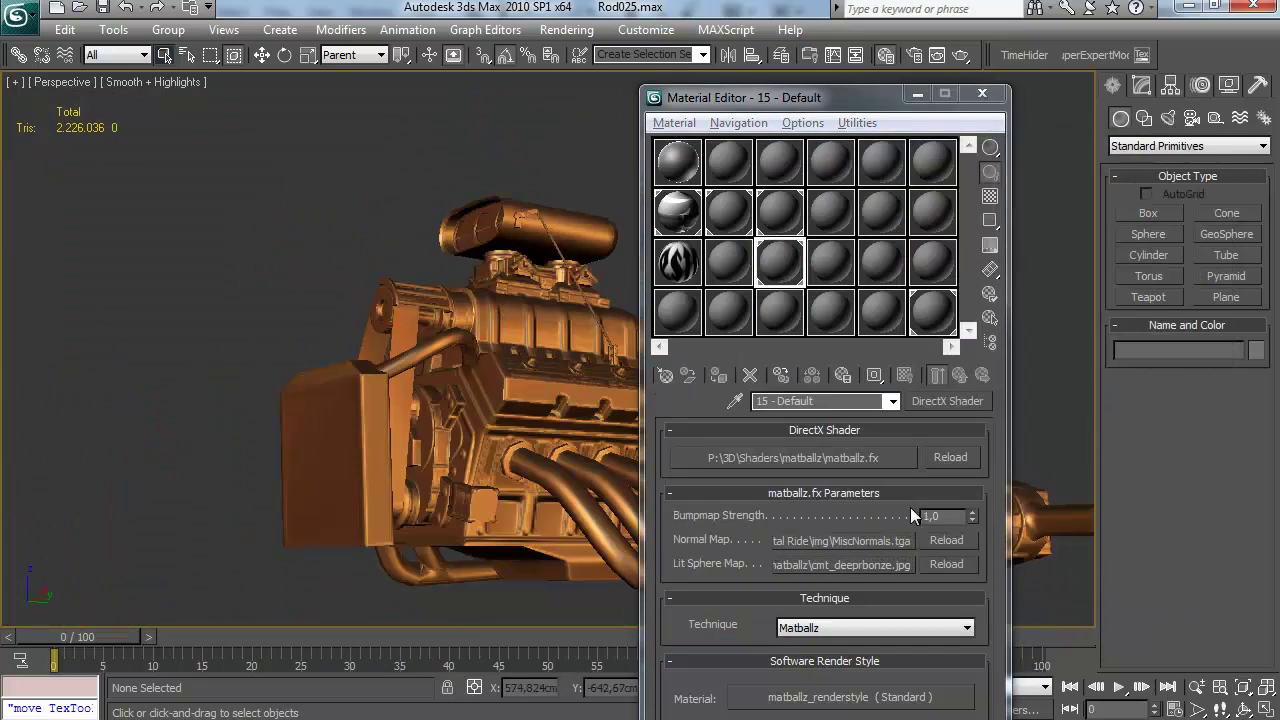
{"action": "left_click", "coordinate": [890, 565]}
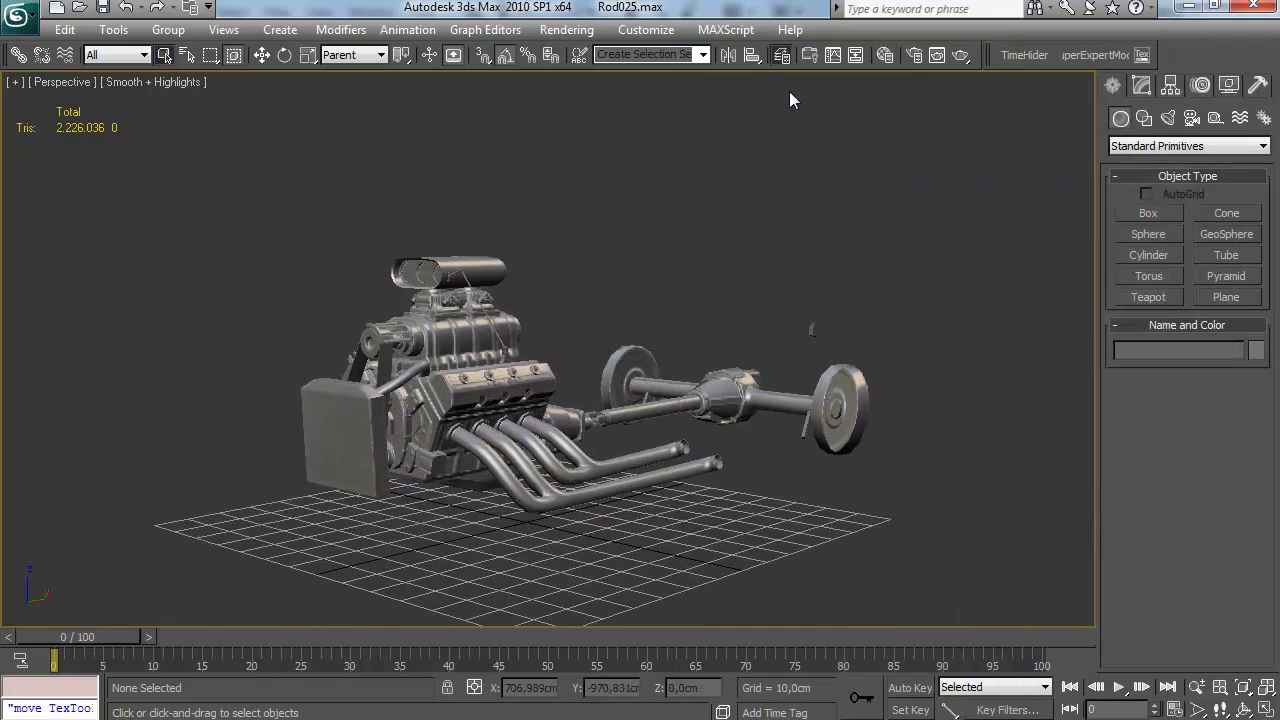
Unhide the 0 (default) layer and assign the matballz material to all of its objects
{"action": "left_click", "coordinate": [781, 55]}
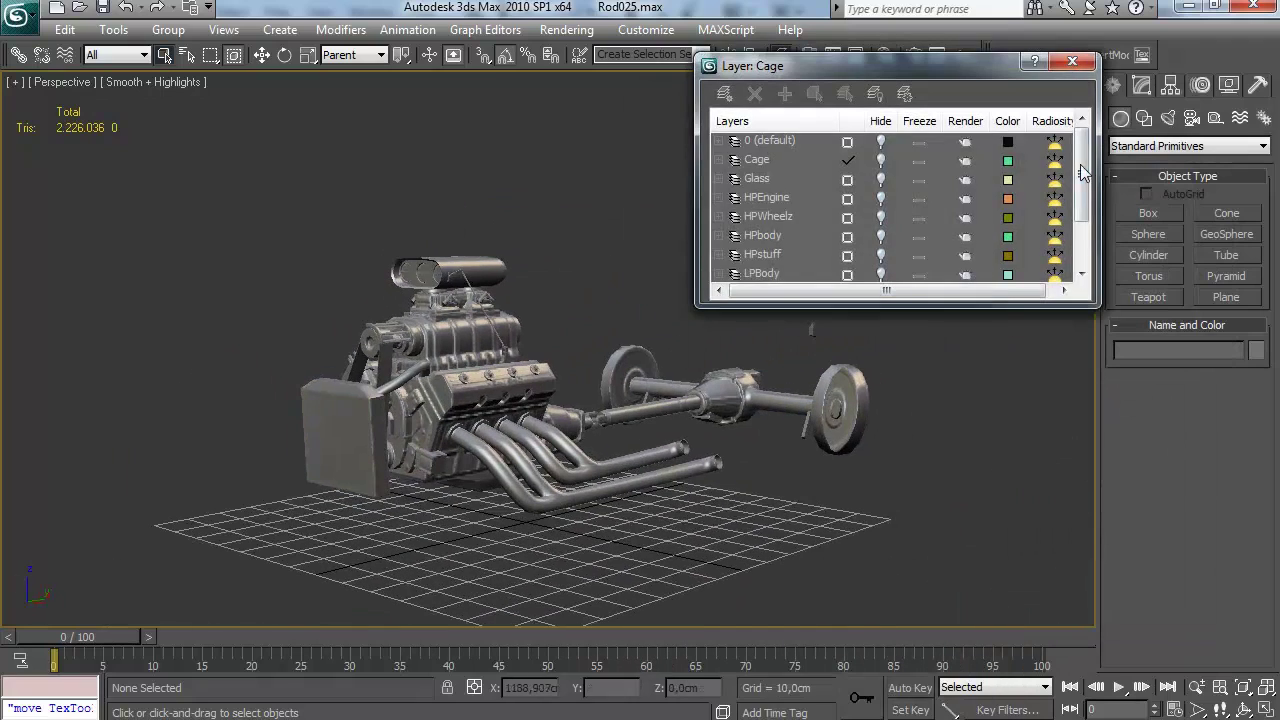
{"action": "left_click", "coordinate": [881, 142]}
{"action": "middle_click_drag", "start_coordinate": [590, 360], "coordinate": [582, 340]}
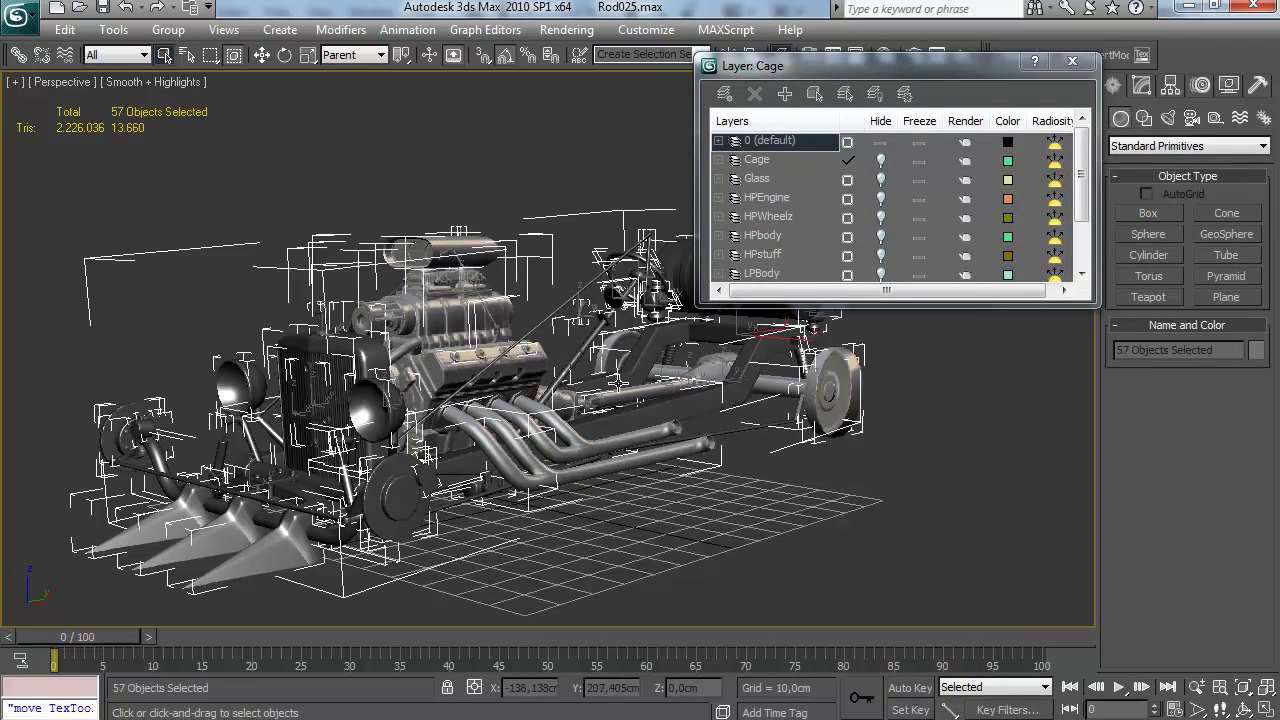
{"action": "key", "text": "m"}
{"action": "key", "text": "m"}
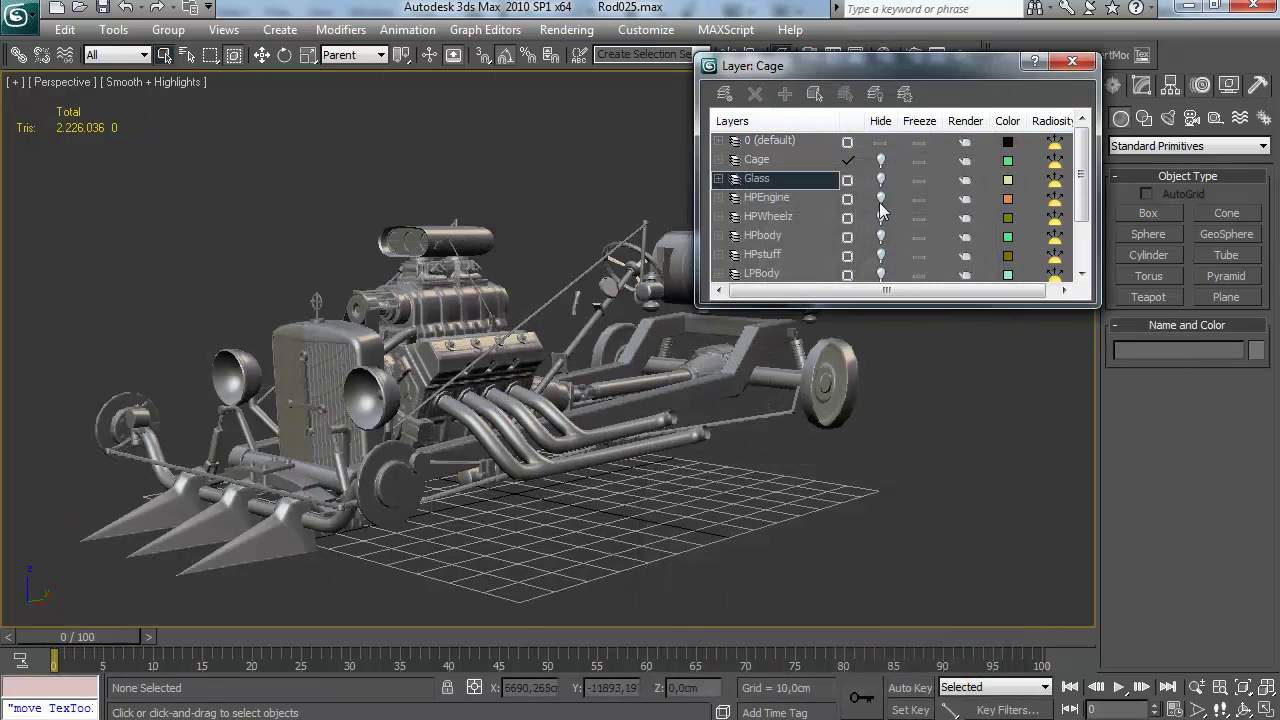
Unhide the LPBody and LPWheelz layers and close the layer manager
{"action": "left_click", "coordinate": [881, 272]}
{"action": "scroll", "coordinate": [895, 245], "scroll_direction": "down", "scroll_amount": 2}
{"action": "left_click", "coordinate": [880, 237]}
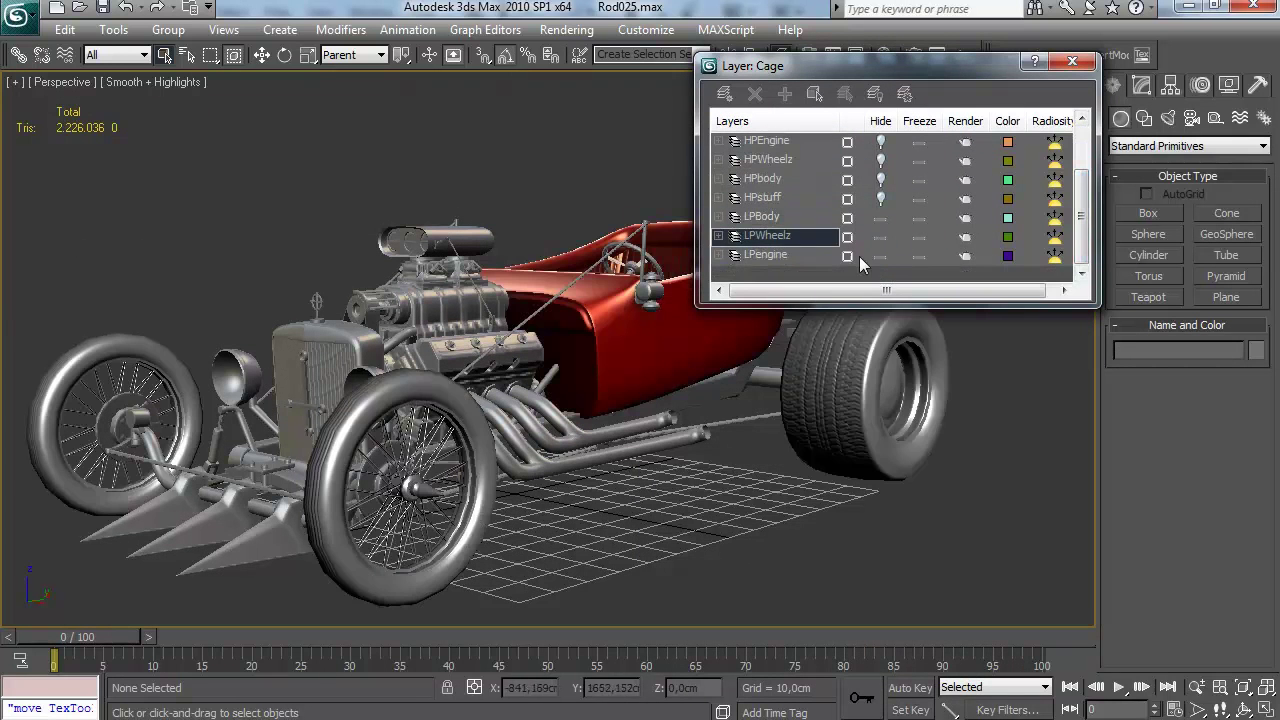
{"action": "left_click", "coordinate": [1070, 62]}
Try matball04.jpg as the Lit Sphere Map on the complete hot rod and inspect it
{"action": "mouse_move", "coordinate": [690, 436]}
{"action": "middle_mouse_down", "text": "alt"}
{"action": "mouse_move", "coordinate": [593, 440]}
{"action": "mouse_move", "coordinate": [458, 421]}
{"action": "mouse_move", "coordinate": [708, 419]}
{"action": "mouse_move", "coordinate": [681, 437]}
{"action": "mouse_move", "coordinate": [787, 390]}
{"action": "mouse_move", "coordinate": [447, 417]}
{"action": "mouse_move", "coordinate": [945, 287]}
{"action": "mouse_move", "coordinate": [580, 429]}
{"action": "mouse_move", "coordinate": [491, 541]}
{"action": "mouse_move", "coordinate": [591, 523]}
{"action": "mouse_move", "coordinate": [749, 414]}
{"action": "mouse_move", "coordinate": [806, 414]}
{"action": "mouse_move", "coordinate": [671, 432]}
{"action": "middle_mouse_up", "text": "alt"}
{"action": "key", "text": "m"}
{"action": "left_click", "coordinate": [864, 566]}
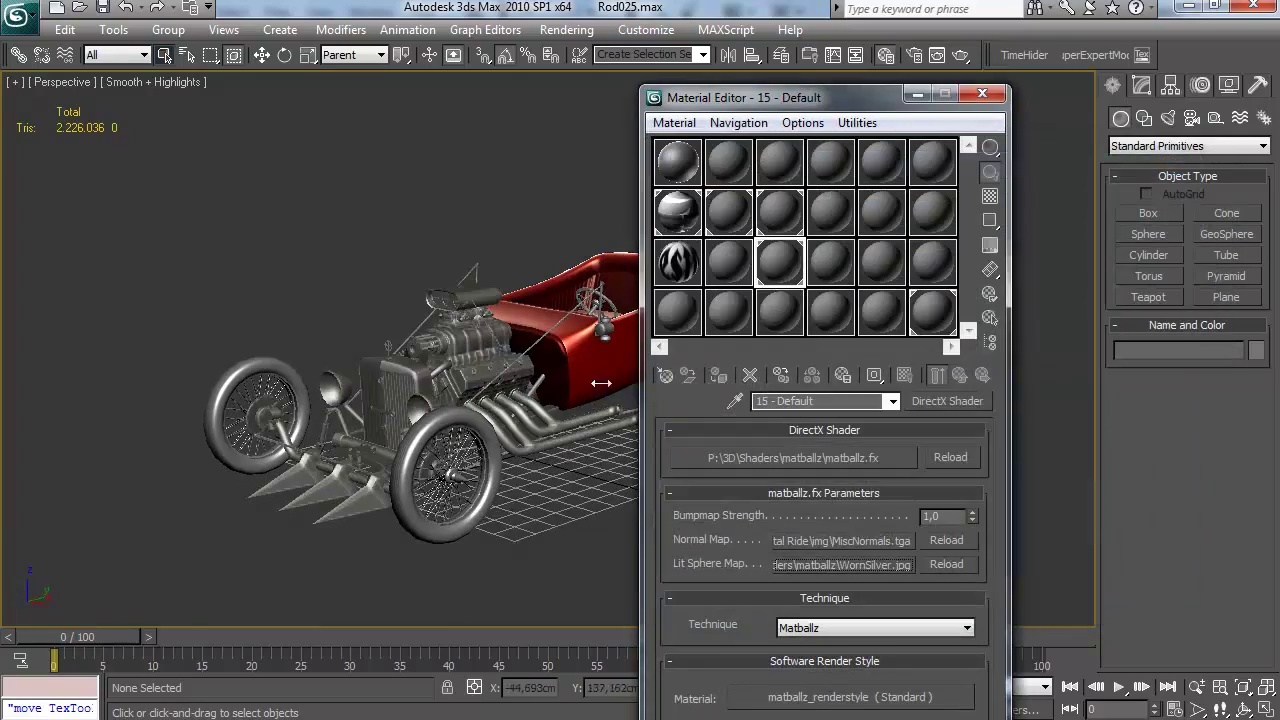
{"action": "scroll", "coordinate": [420, 330], "scroll_direction": "up", "scroll_amount": 5}
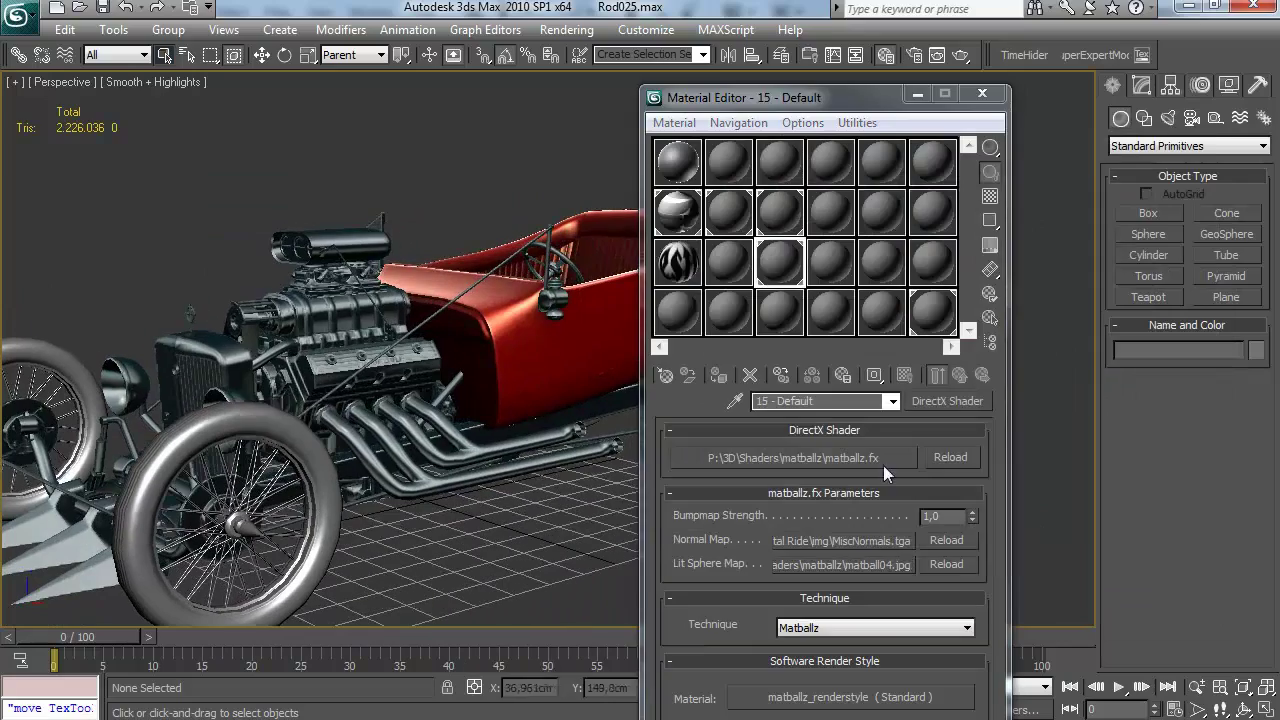
Try matball06.jpg as the Lit Sphere Map on the complete hot rod
{"action": "left_click", "coordinate": [841, 564]}
{"action": "scroll", "coordinate": [1196, 330], "scroll_direction": "down", "scroll_amount": 5}
{"action": "double_click", "coordinate": [1054, 296]}
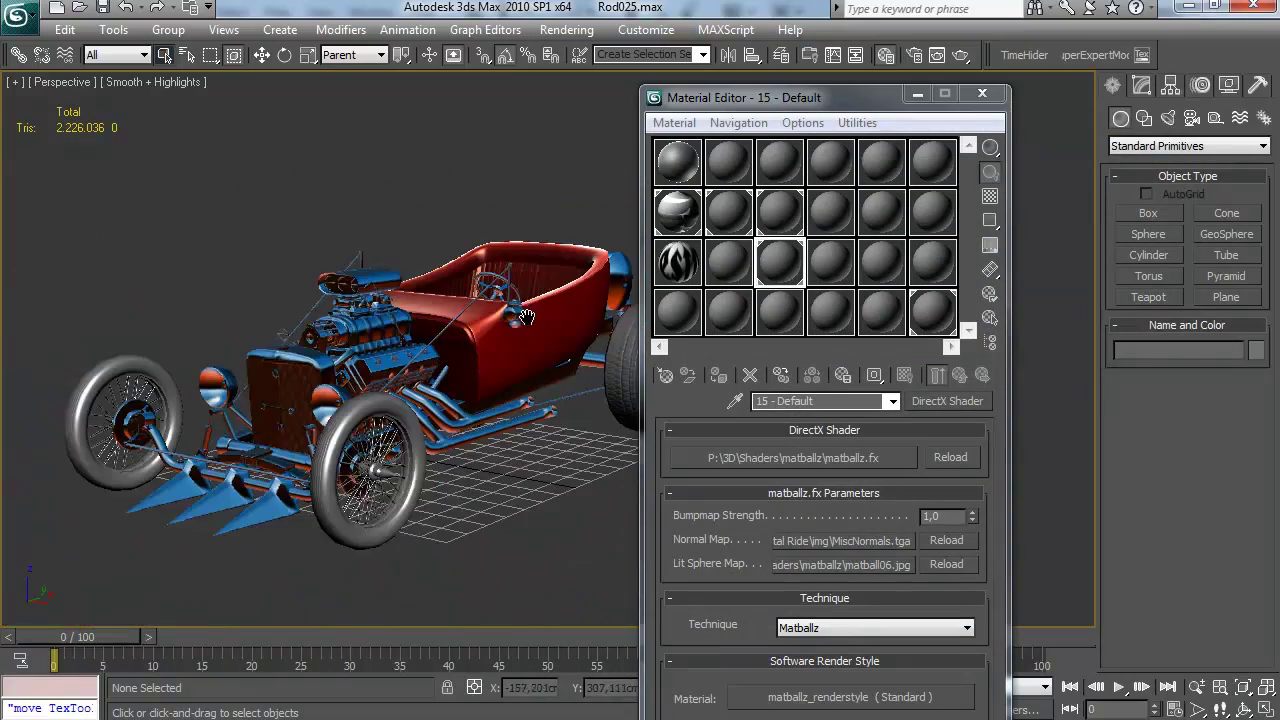
Load Tinman.jpg as the Lit Sphere Map and inspect the complete hot rod without the Material Editor
{"action": "left_click", "coordinate": [865, 570]}
{"action": "scroll", "coordinate": [1196, 345], "scroll_direction": "down", "scroll_amount": 3}
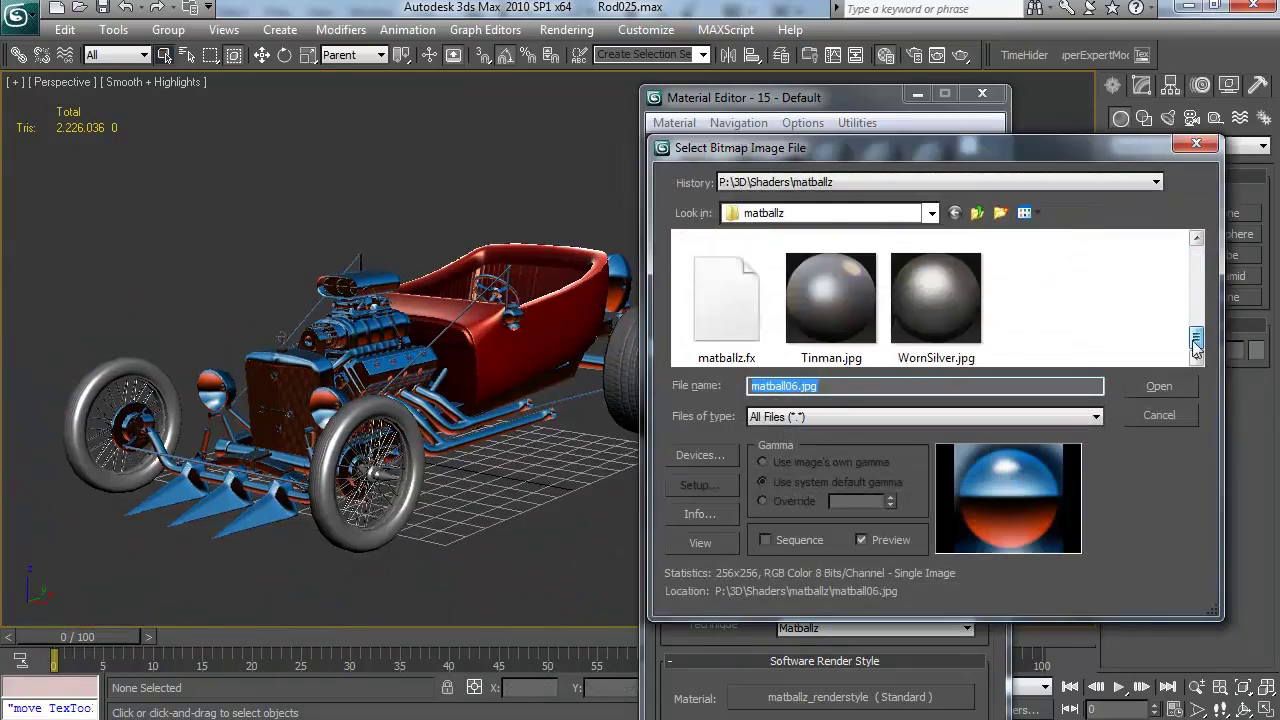
{"action": "double_click", "coordinate": [840, 330]}
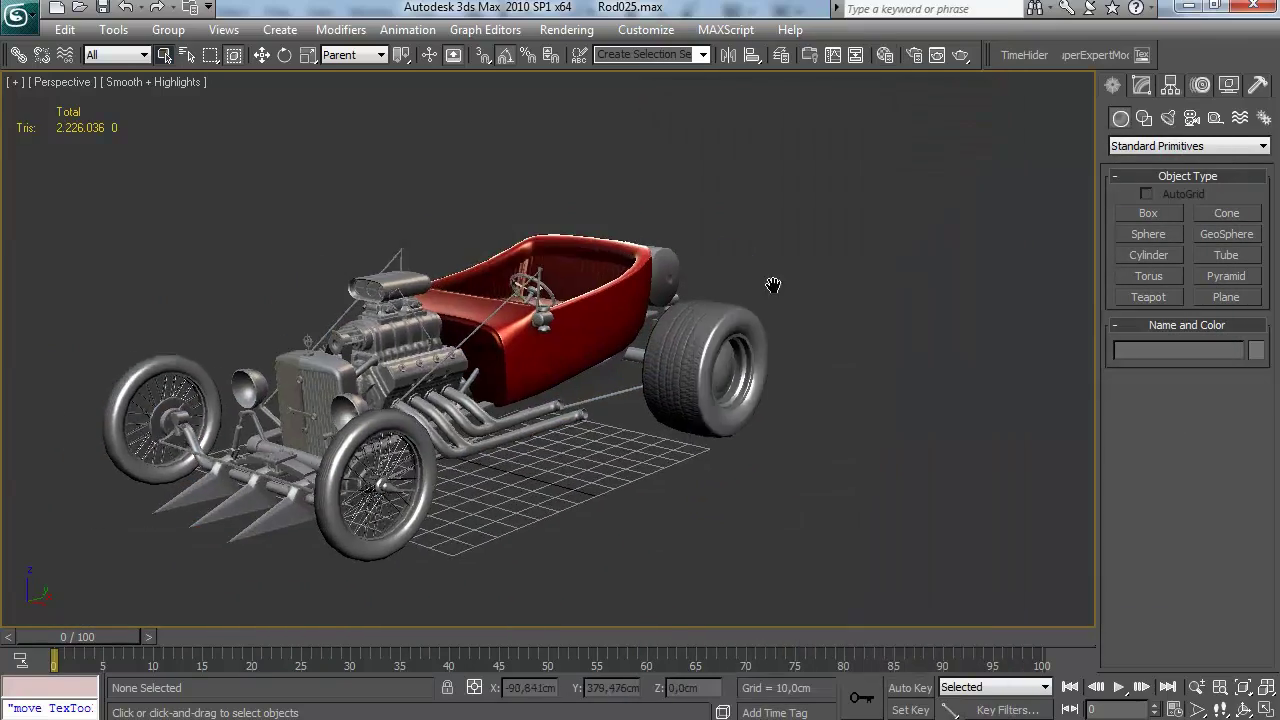
{"action": "middle_click_drag", "start_coordinate": [746, 329], "coordinate": [765, 295], "text": "alt"}
{"action": "middle_click_drag", "start_coordinate": [845, 243], "coordinate": [694, 409], "text": "alt"}
Unhide the Glass layer so the windscreen and headlight glass are displayed
{"action": "key", "text": "m"}
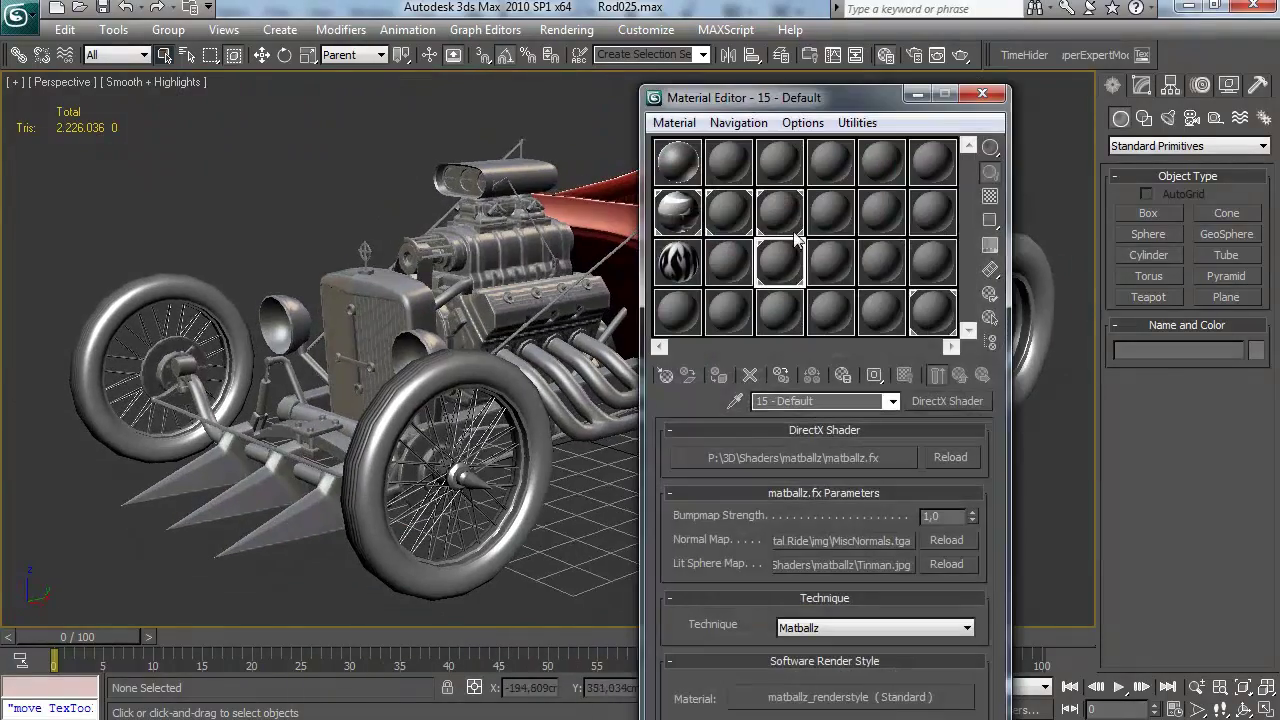
{"action": "left_click", "coordinate": [982, 94]}
{"action": "left_click", "coordinate": [885, 55]}
{"action": "left_click", "coordinate": [1074, 62]}
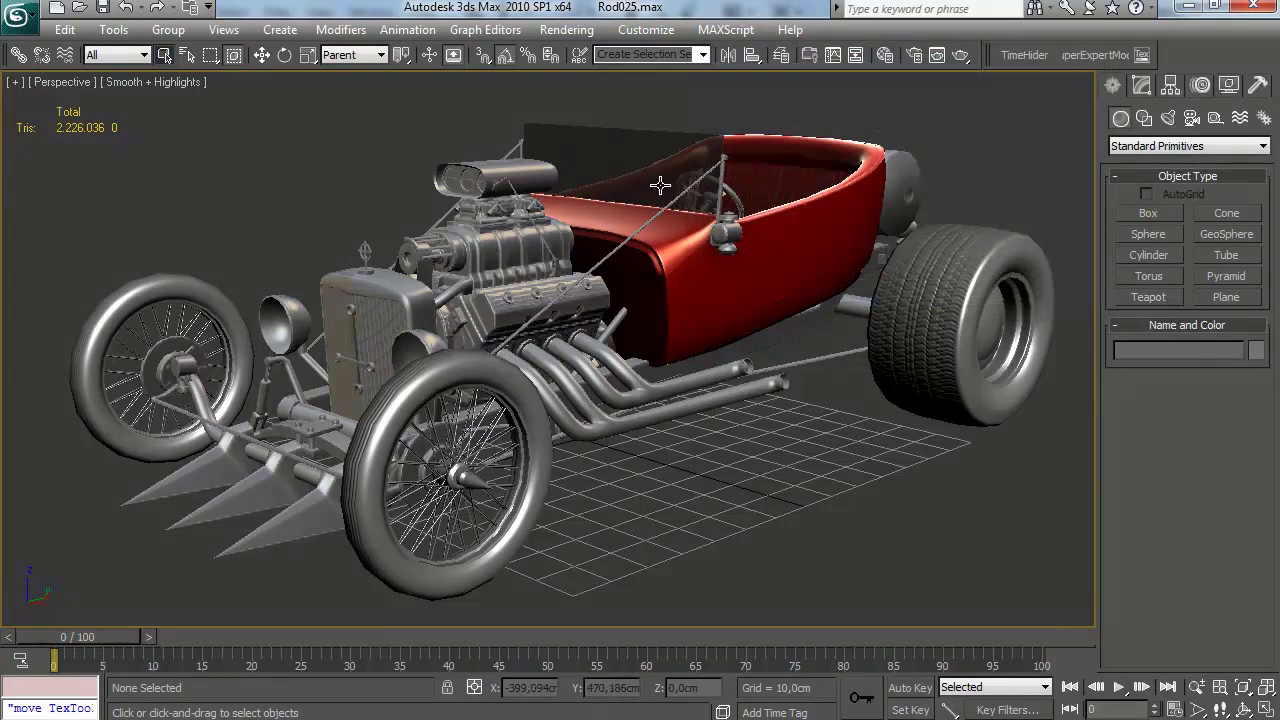
With the two glass objects selected, change material 10 - Default to a DirectX Shader, keeping the old material as sub-material
{"action": "key", "text": "m"}
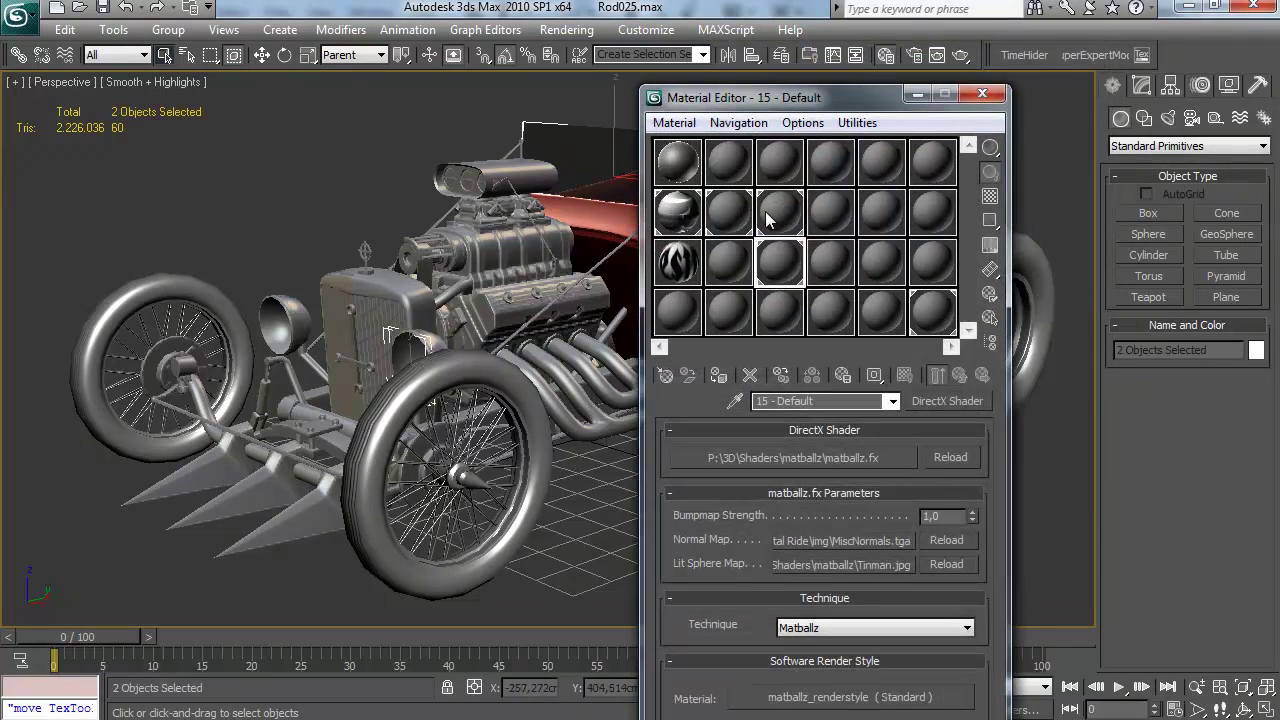
{"action": "left_click", "coordinate": [828, 216]}
{"action": "left_click", "coordinate": [942, 401]}
{"action": "double_click", "coordinate": [645, 222]}
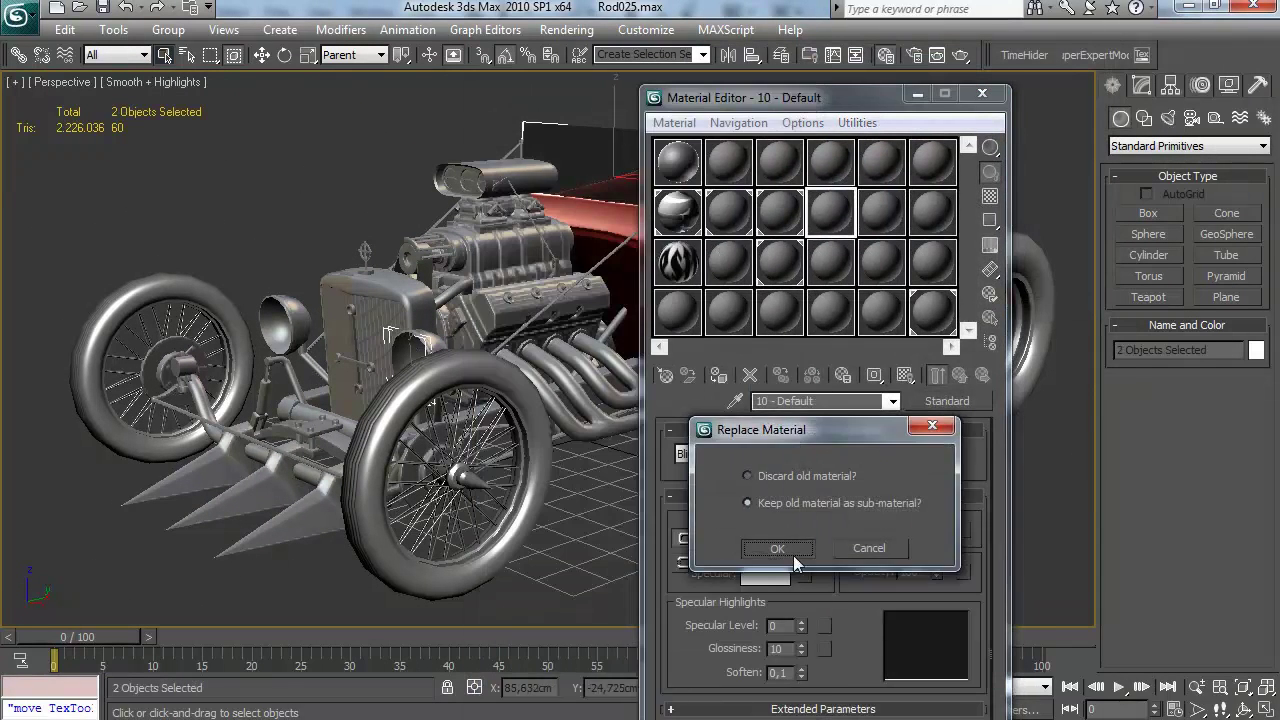
{"action": "left_click", "coordinate": [789, 543]}
Load Xoliulshader_1.3_noshadows.fx from the releaseversions folder as the glass material's effect file
{"action": "left_click", "coordinate": [792, 457]}
{"action": "left_click", "coordinate": [287, 43]}
{"action": "left_click", "coordinate": [264, 126]}
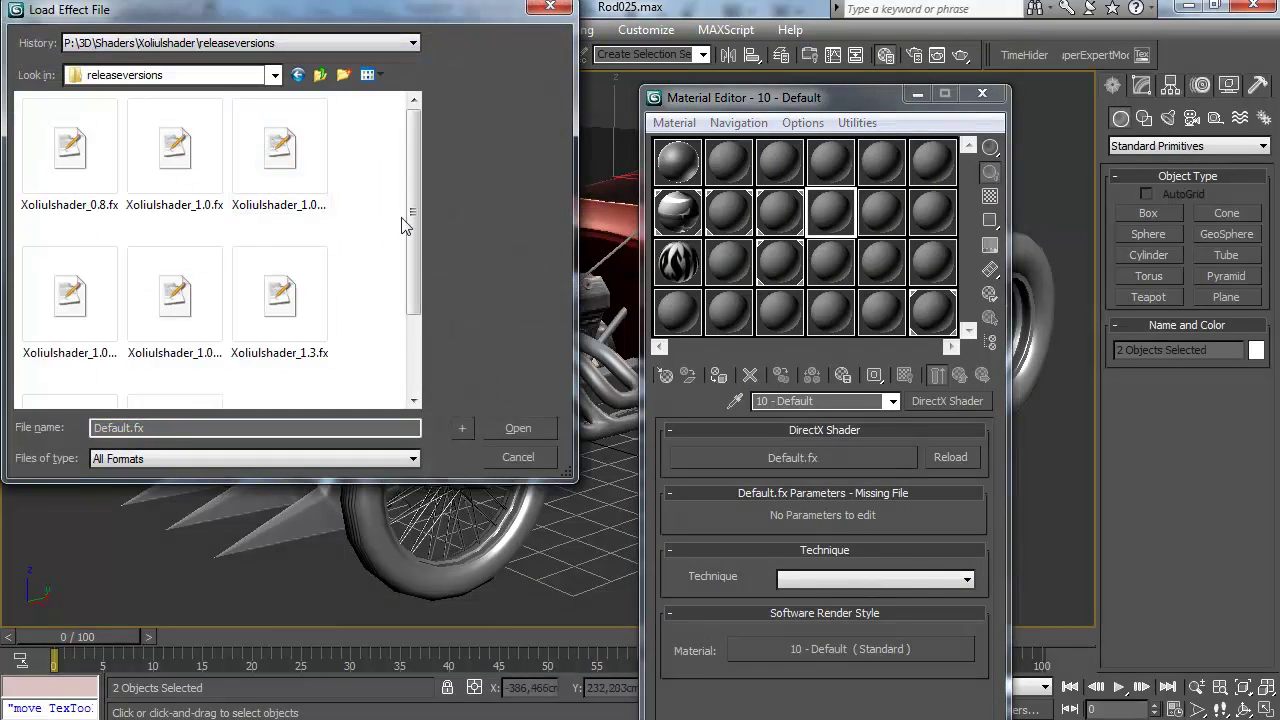
{"action": "scroll", "coordinate": [281, 358], "scroll_direction": "down", "scroll_amount": 3}
{"action": "double_click", "coordinate": [87, 350]}
Set the glass shader's fresnel Rim Color to white
{"action": "scroll", "coordinate": [774, 578], "scroll_direction": "down", "scroll_amount": 5}
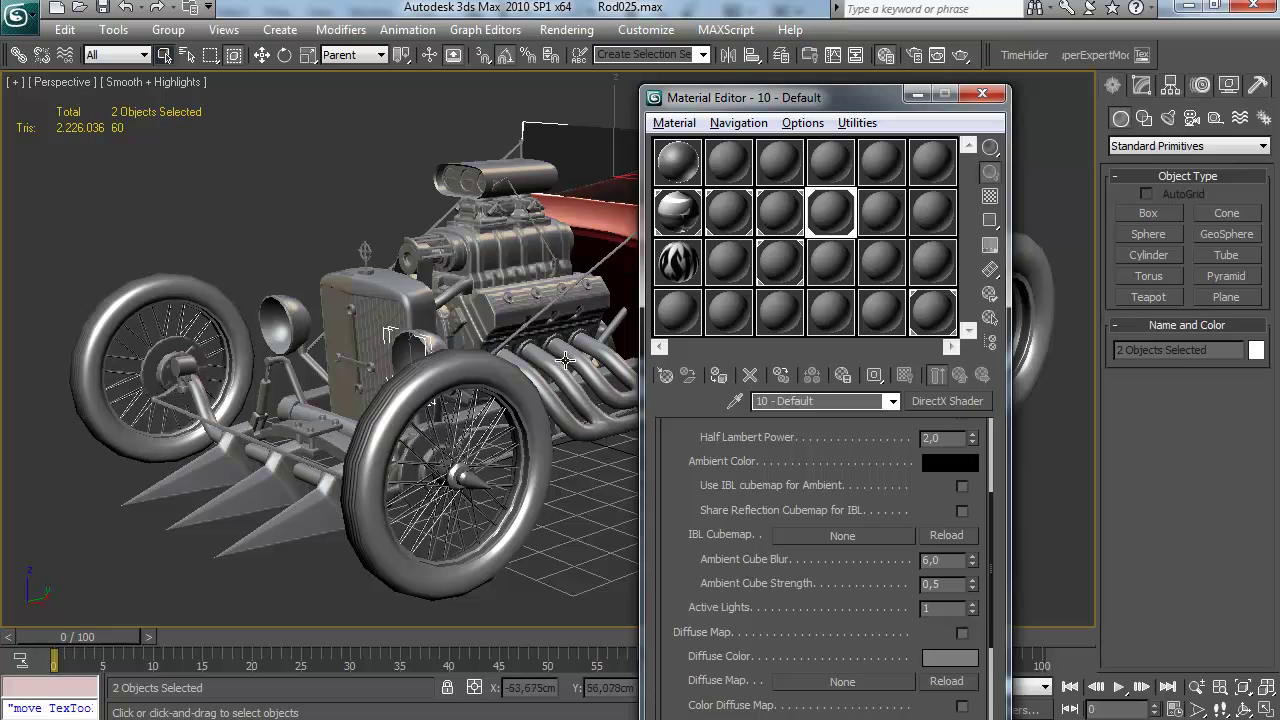
{"action": "left_click_drag", "start_coordinate": [748, 588], "coordinate": [744, 437]}
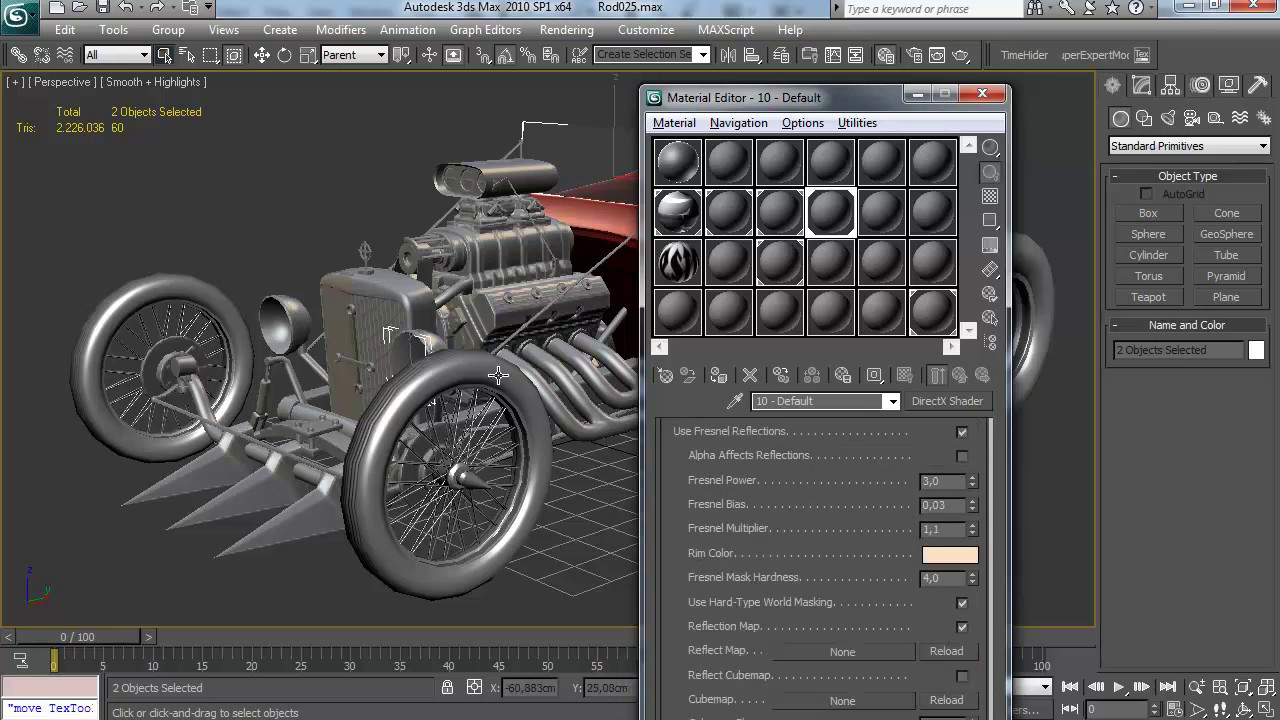
{"action": "left_click", "coordinate": [950, 555]}
{"action": "left_click", "coordinate": [734, 288]}
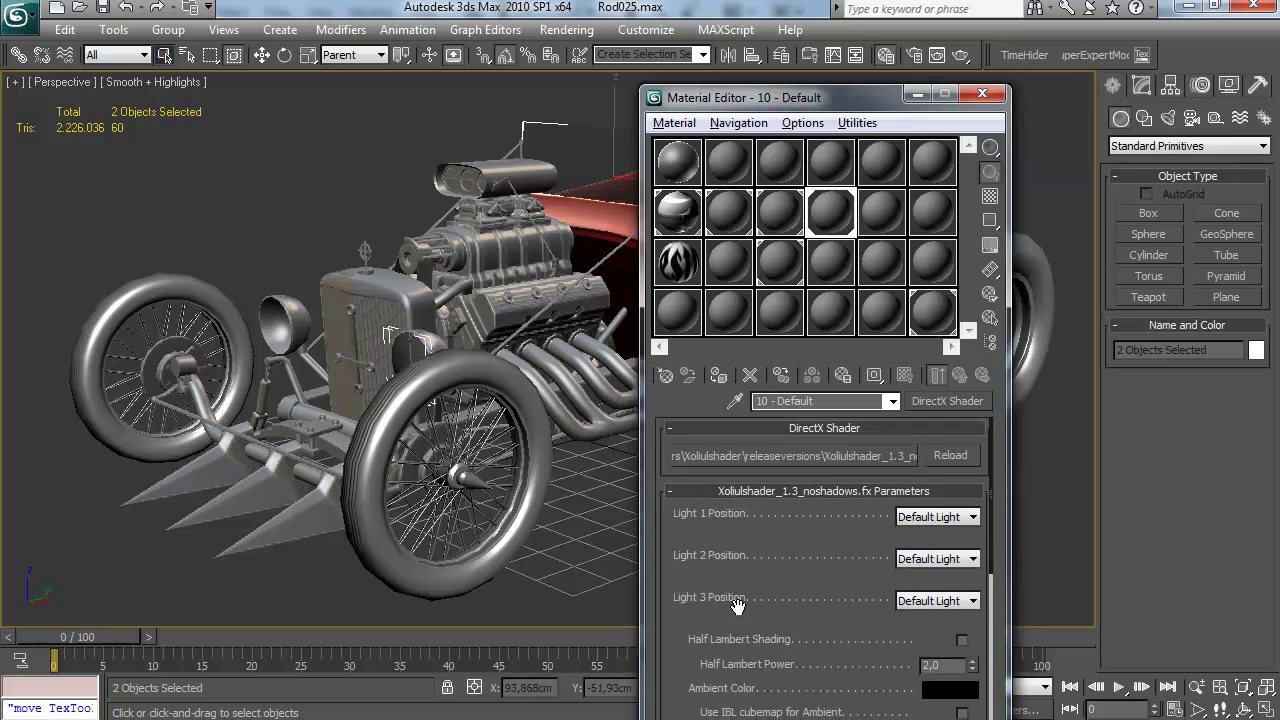
Move the Material Editor up to expose more parameters and turn off the glass shader's Reflection Map
{"action": "scroll", "coordinate": [737, 606], "scroll_direction": "down", "scroll_amount": 5}
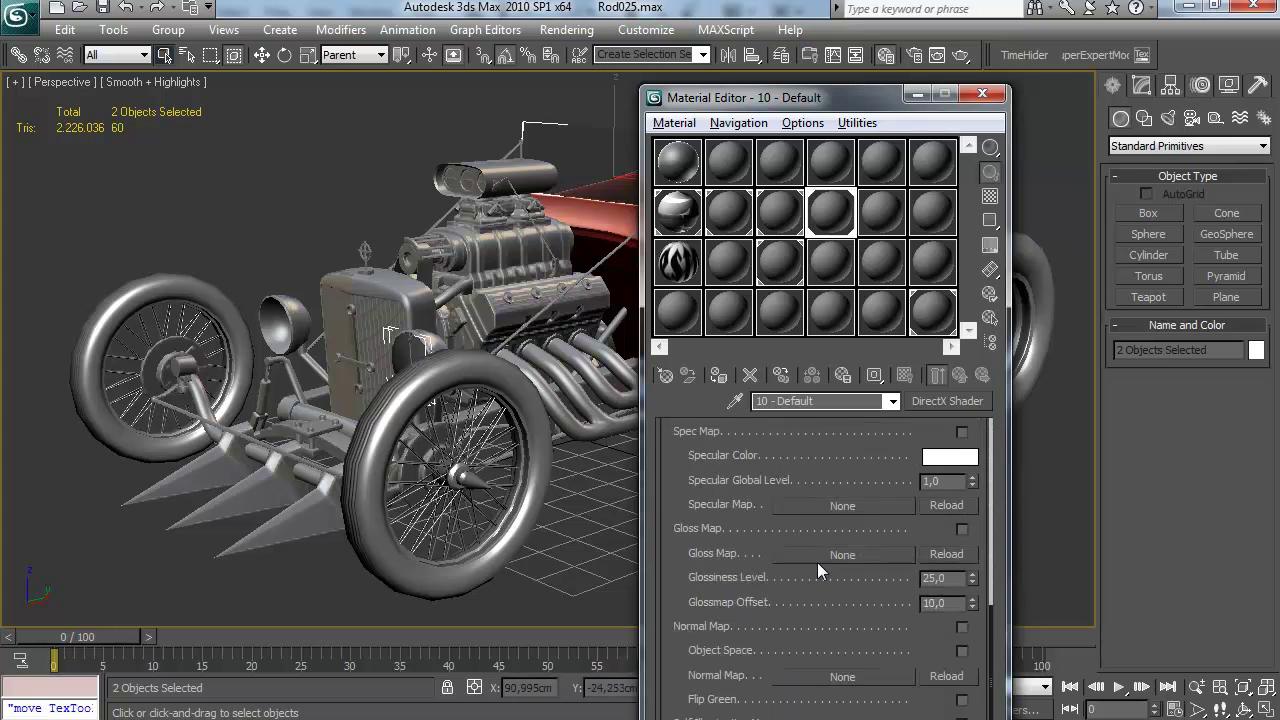
{"action": "left_click_drag", "start_coordinate": [835, 97], "coordinate": [826, 18]}
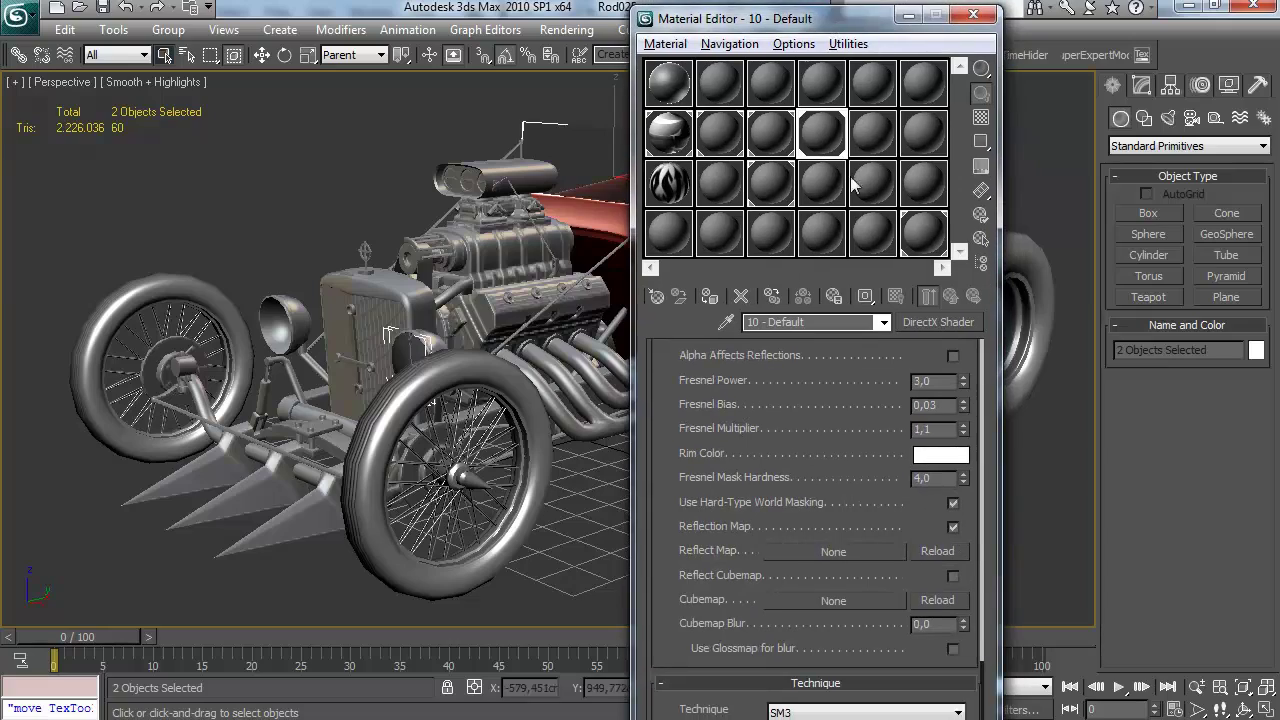
{"action": "scroll", "coordinate": [836, 538], "scroll_direction": "up", "scroll_amount": 1}
Clone the headlight's glass as an instance named HeadlightGlass and select the new instance
{"action": "middle_click_drag", "start_coordinate": [521, 356], "coordinate": [427, 398], "text": "alt"}
{"action": "left_click", "coordinate": [427, 398]}
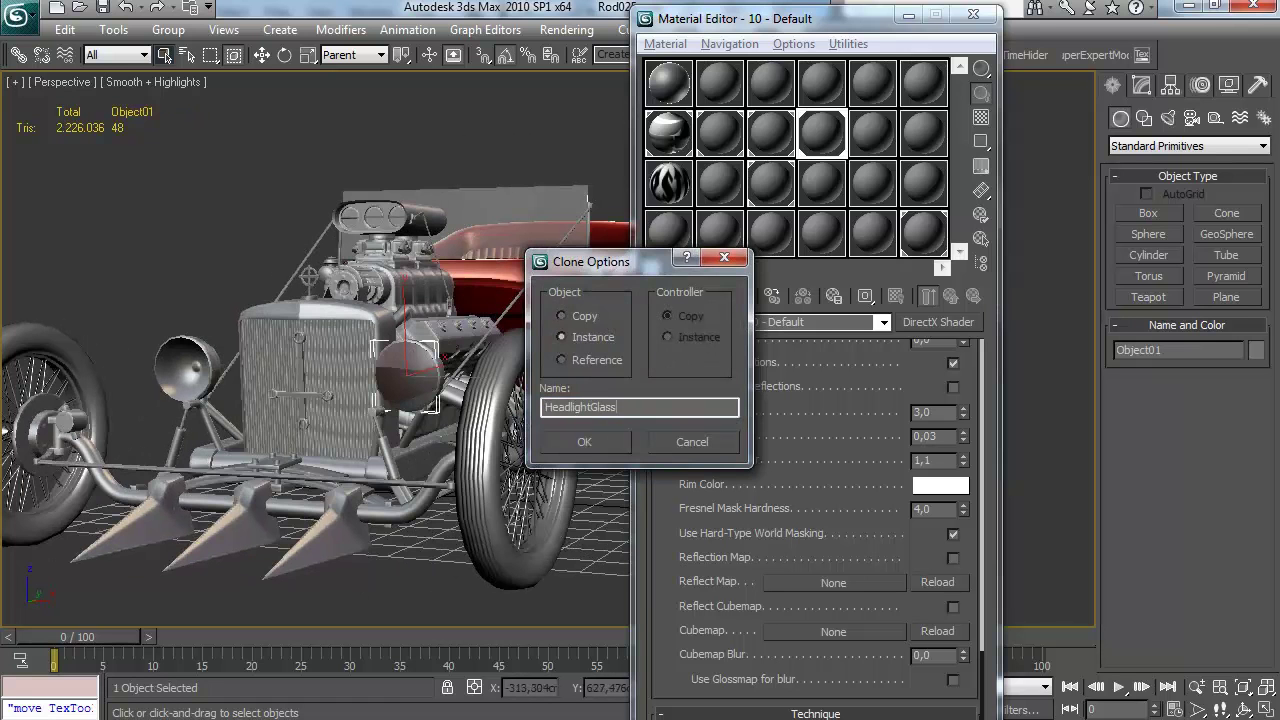
{"action": "right_click", "coordinate": [424, 372]}
{"action": "left_click", "coordinate": [428, 375]}
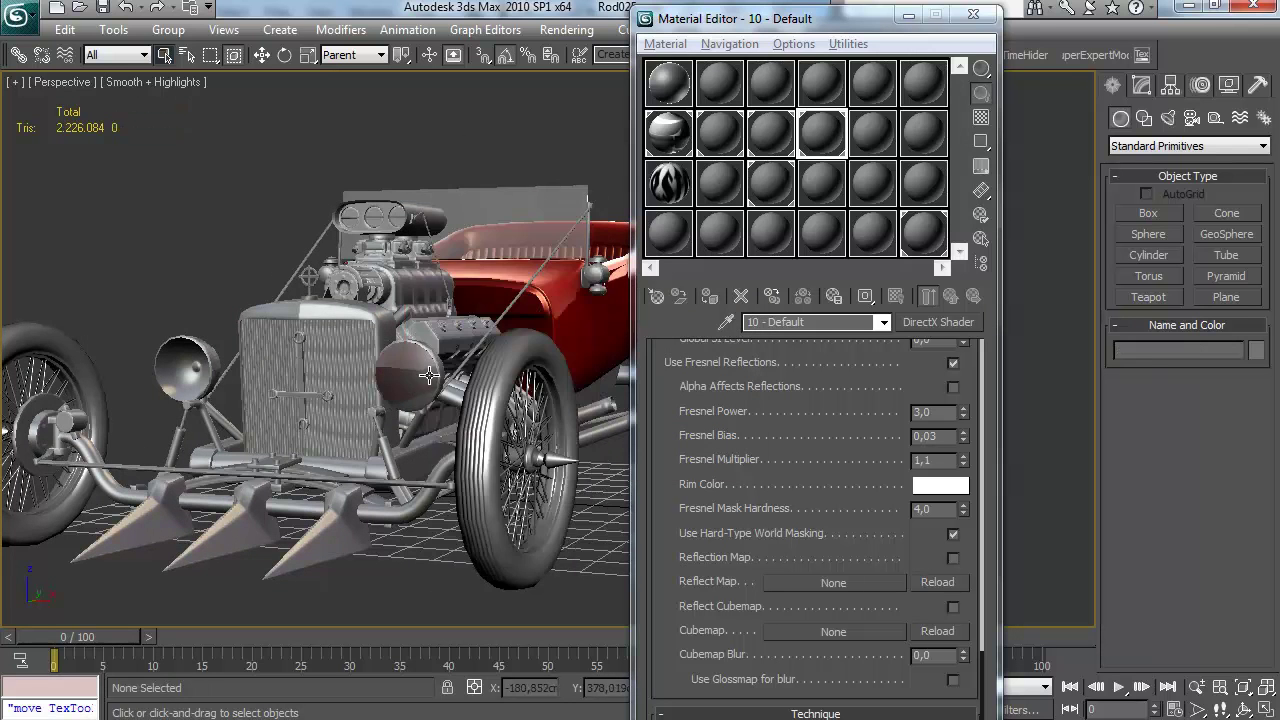
{"action": "right_click", "coordinate": [430, 375]}
{"action": "left_click", "coordinate": [488, 290]}
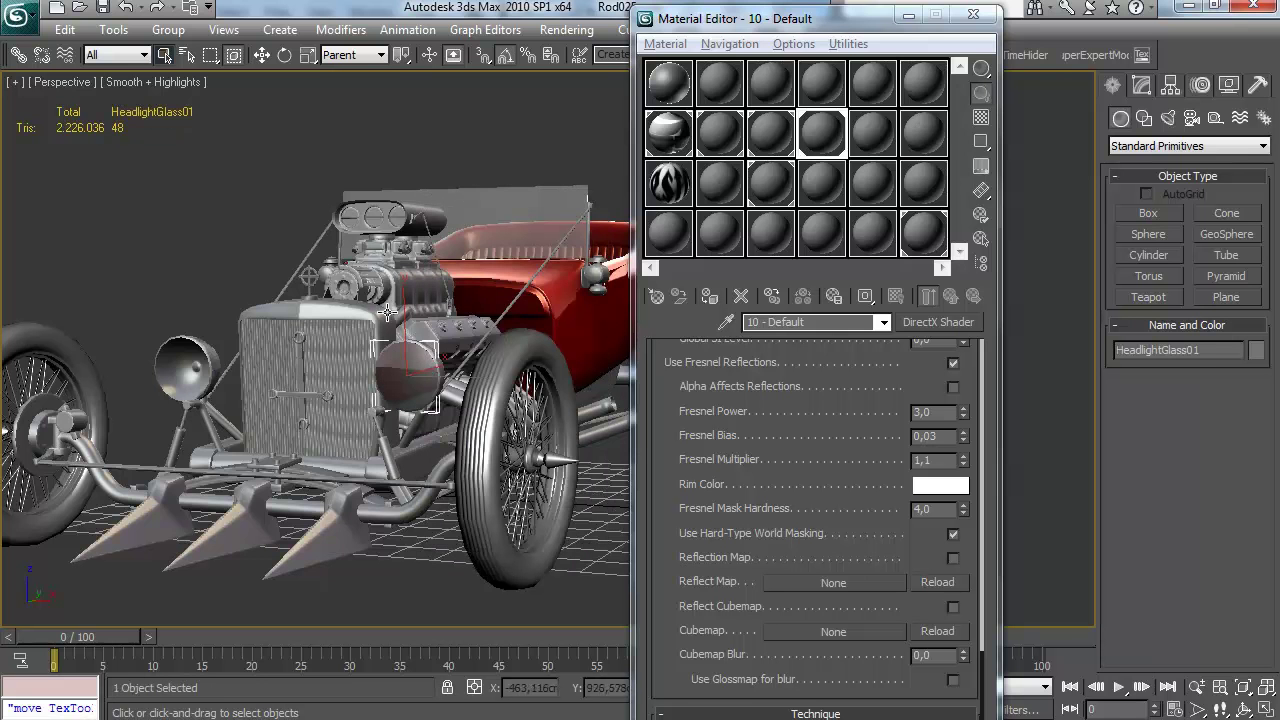
Mirror the headlight glass across the X axis in Parent coordinates as an instance for the opposite headlight
{"action": "left_click", "coordinate": [114, 30]}
{"action": "left_click", "coordinate": [344, 33]}
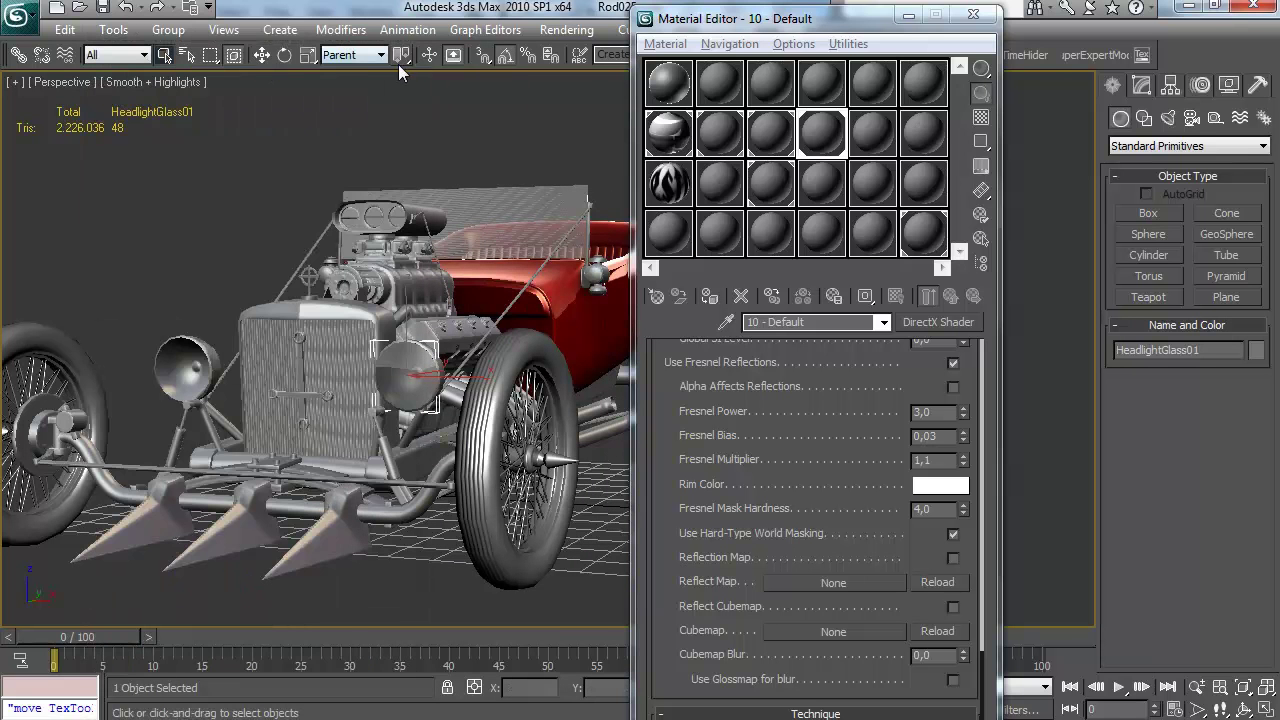
{"action": "left_click", "coordinate": [113, 29]}
{"action": "left_click", "coordinate": [128, 314]}
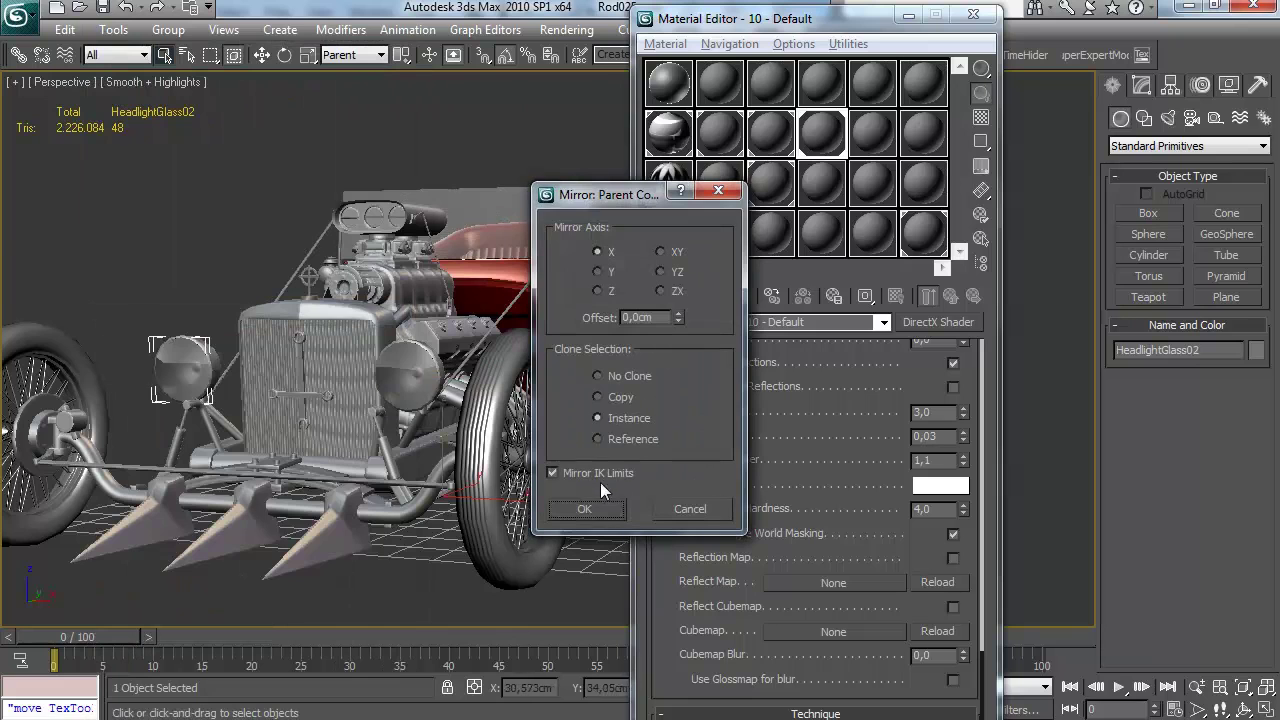
{"action": "left_click", "coordinate": [584, 509]}
Darken the glass shader's Diffuse Color to a grey of about 0.28 and close the Material Editor
{"action": "left_click_drag", "start_coordinate": [771, 300], "coordinate": [771, 516]}
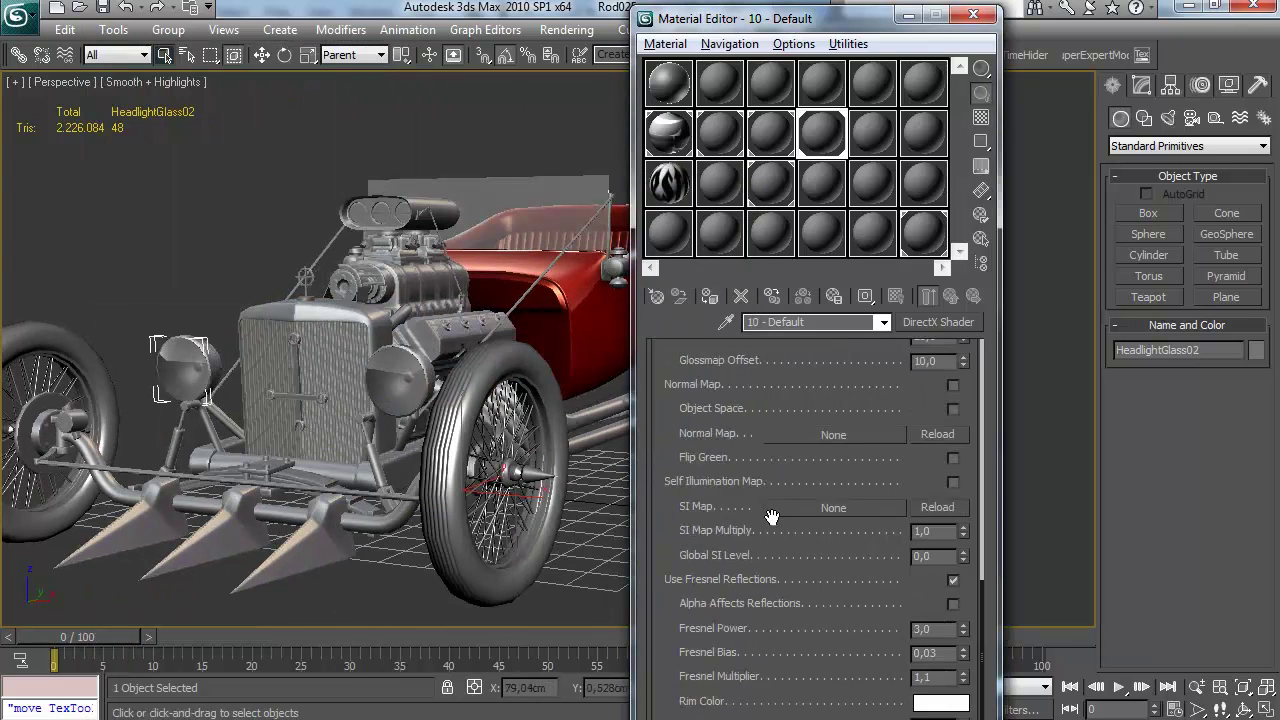
{"action": "left_click", "coordinate": [940, 388]}
{"action": "left_click", "coordinate": [577, 170]}
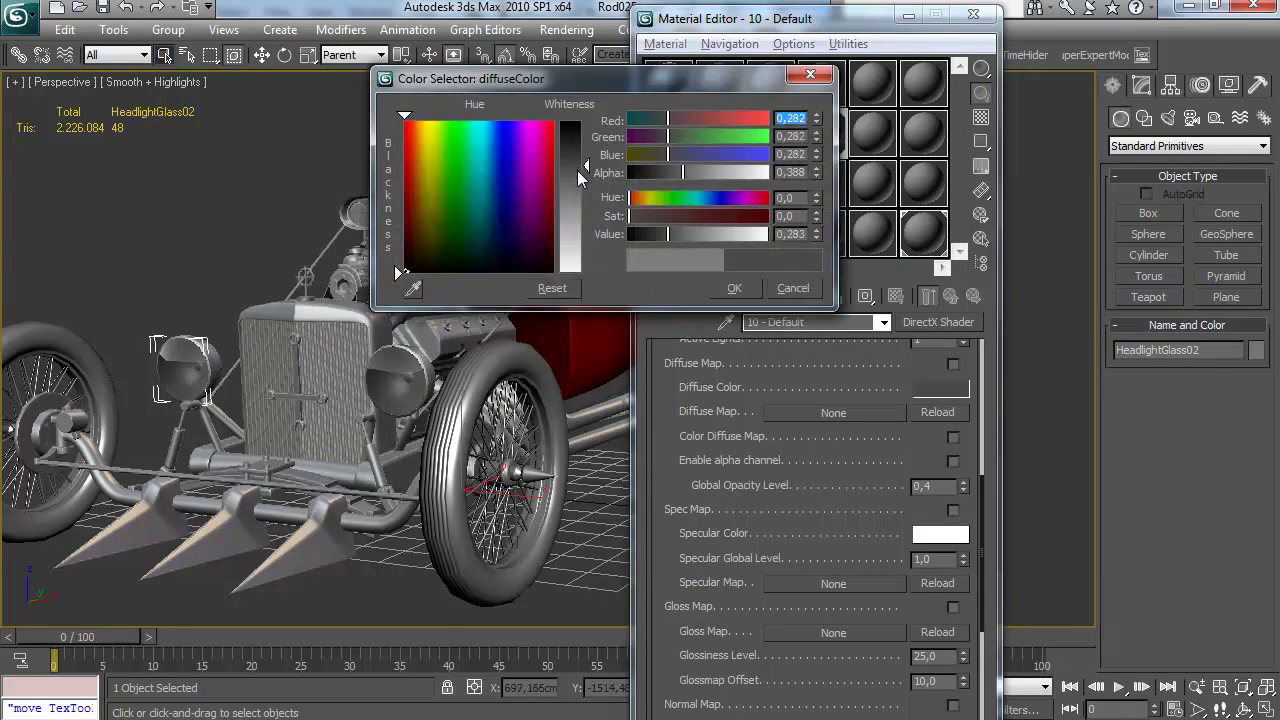
{"action": "left_click", "coordinate": [731, 286]}
{"action": "scroll", "coordinate": [485, 303], "scroll_direction": "down", "scroll_amount": 5}
{"action": "left_click", "coordinate": [973, 15]}
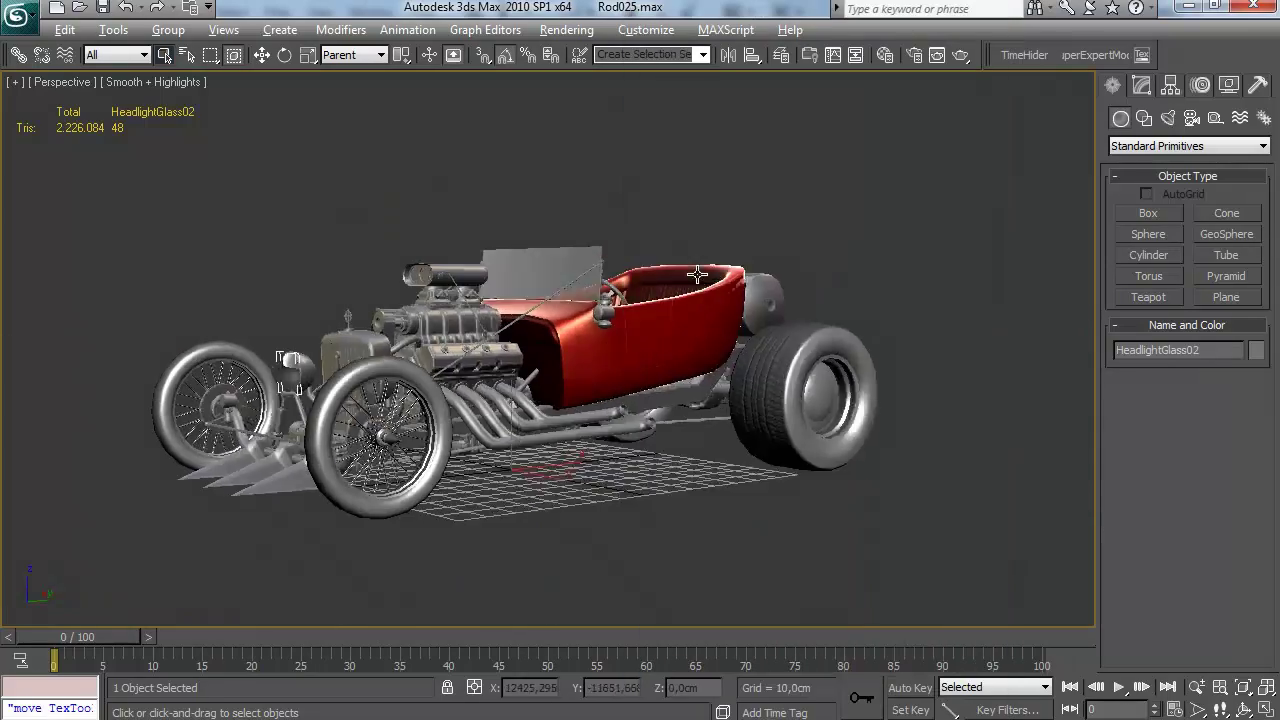
Deselect the headlight glass, open the WheelShader material and darken its Diffuse Color to a near-black grey
{"action": "middle_click_drag", "start_coordinate": [606, 292], "coordinate": [724, 284], "text": "alt"}
{"action": "left_click", "coordinate": [658, 543]}
{"action": "scroll", "coordinate": [745, 356], "scroll_direction": "up", "scroll_amount": 3}
{"action": "mouse_move", "coordinate": [745, 356]}
{"action": "middle_mouse_down"}
{"action": "mouse_move", "coordinate": [754, 340]}
{"action": "mouse_move", "coordinate": [737, 331]}
{"action": "mouse_move", "coordinate": [731, 342]}
{"action": "middle_mouse_up"}
{"action": "key", "text": "m"}
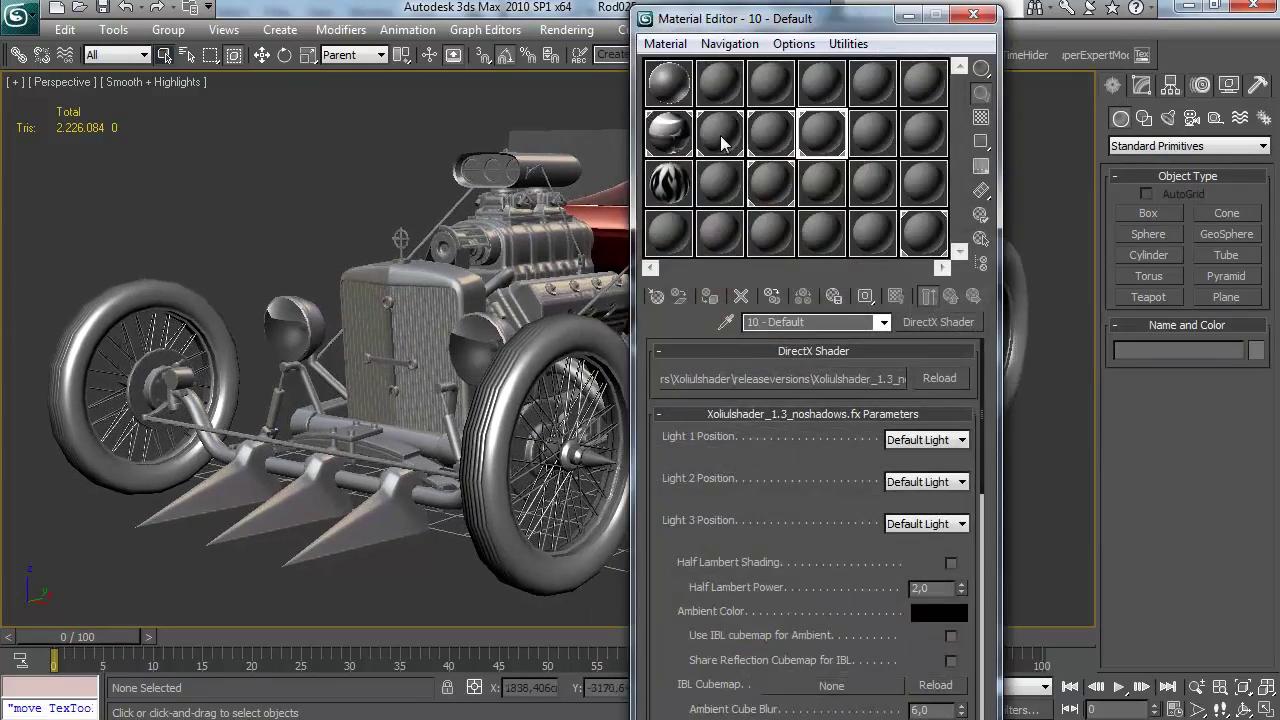
{"action": "left_click", "coordinate": [720, 135]}
{"action": "scroll", "coordinate": [877, 380], "scroll_direction": "down", "scroll_amount": 8}
{"action": "left_click", "coordinate": [927, 529]}
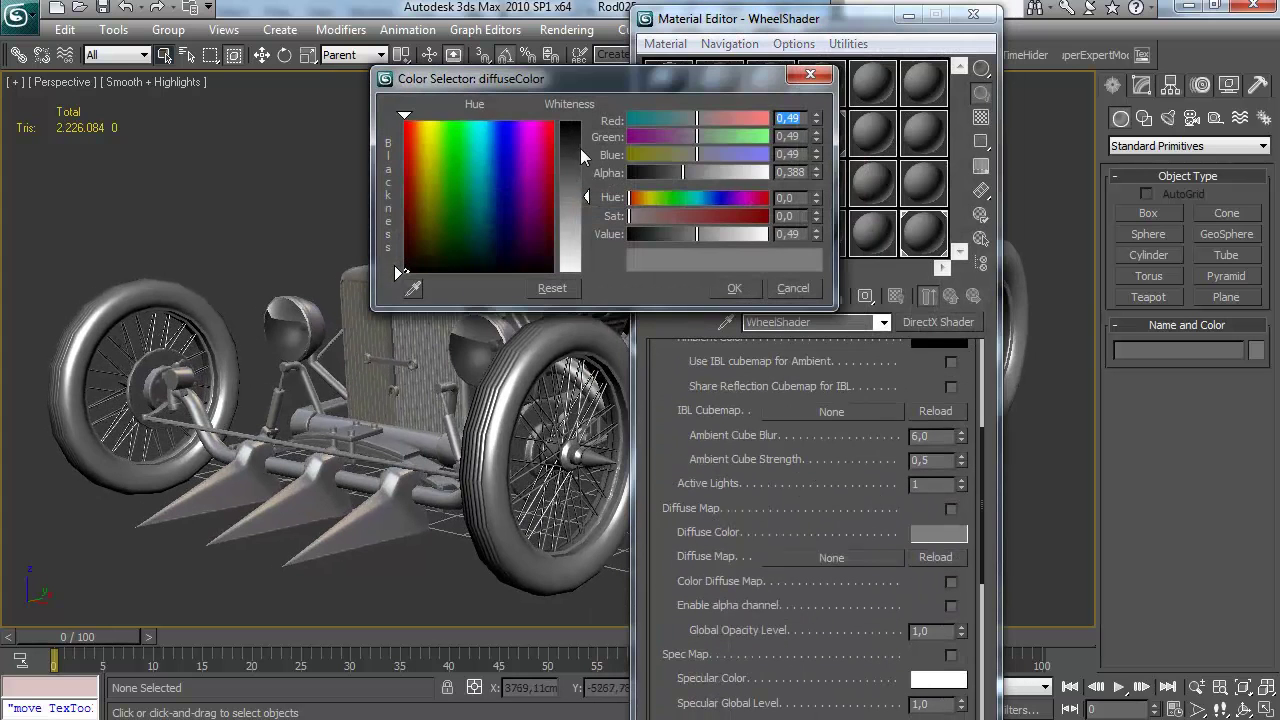
{"action": "left_click", "coordinate": [580, 149]}
{"action": "left_click", "coordinate": [735, 288]}
Enable Use Fresnel Reflections on WheelShader and turn off its Reflection Map
{"action": "scroll", "coordinate": [851, 578], "scroll_direction": "up", "scroll_amount": 3}
{"action": "scroll", "coordinate": [854, 566], "scroll_direction": "down", "scroll_amount": 10}
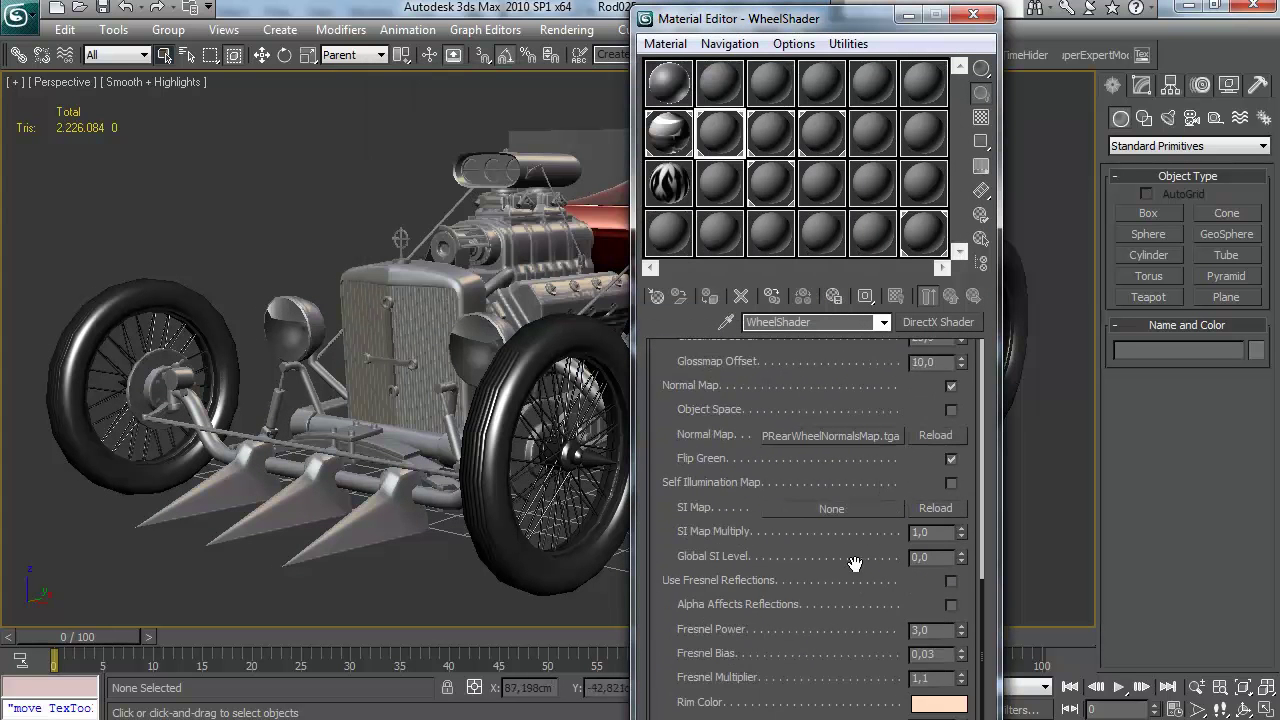
{"action": "scroll", "coordinate": [855, 563], "scroll_direction": "down", "scroll_amount": 2}
{"action": "left_click", "coordinate": [951, 530]}
{"action": "scroll", "coordinate": [932, 533], "scroll_direction": "down", "scroll_amount": 5}
{"action": "scroll", "coordinate": [879, 636], "scroll_direction": "down", "scroll_amount": 1}
{"action": "left_click", "coordinate": [951, 573]}
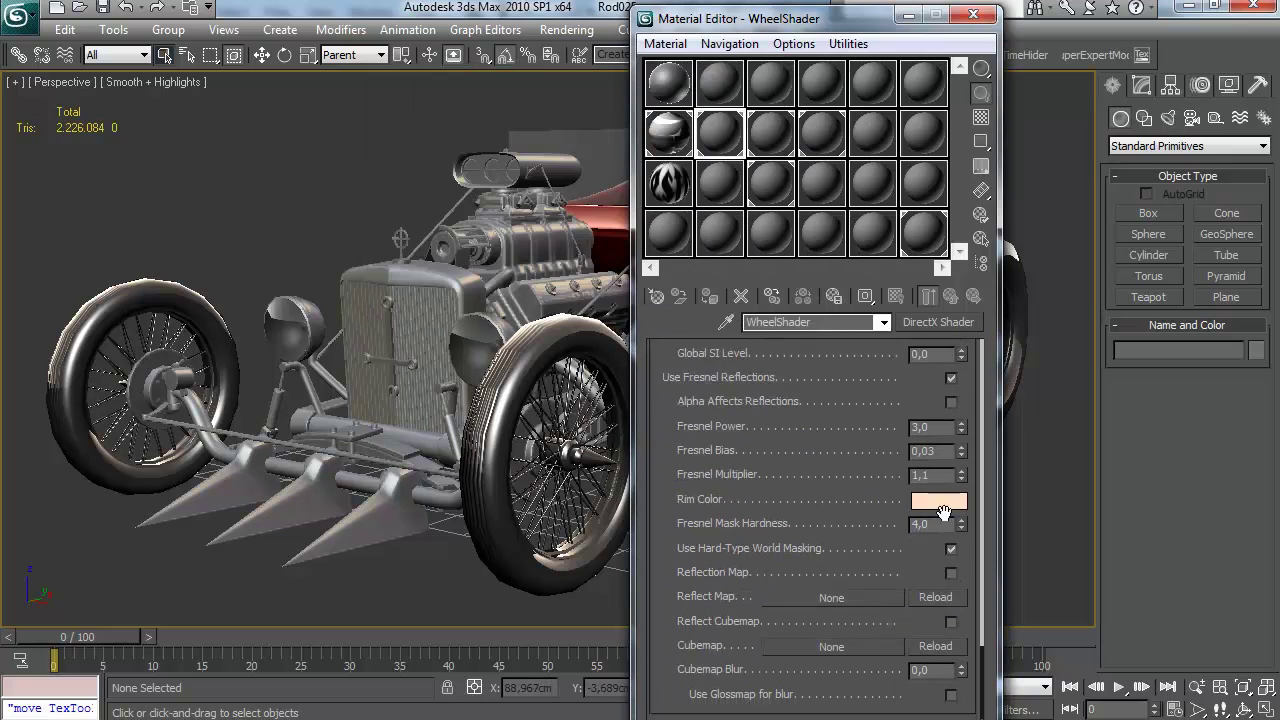
Set WheelShader's fresnel Rim Color to white
{"action": "left_click", "coordinate": [942, 505]}
{"action": "left_click_drag", "start_coordinate": [585, 238], "coordinate": [584, 273]}
{"action": "left_click", "coordinate": [735, 287]}
{"action": "scroll", "coordinate": [870, 500], "scroll_direction": "down", "scroll_amount": 1}
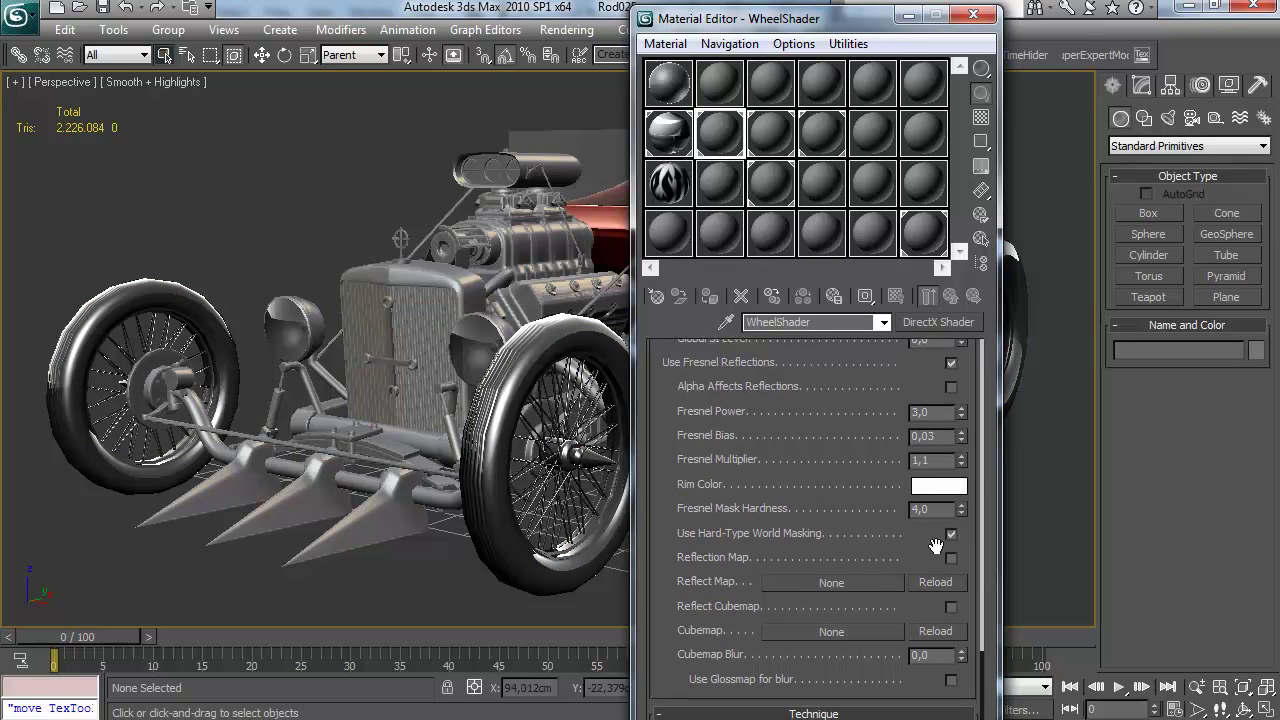
Turn off WheelShader's Use Hard-Type World Masking, reduce its Fresnel Bias and Fresnel Multiplier, and close the Material Editor
{"action": "left_click", "coordinate": [950, 533]}
{"action": "left_click_drag", "start_coordinate": [962, 491], "coordinate": [963, 381]}
{"action": "left_click", "coordinate": [960, 440]}
{"action": "left_click", "coordinate": [961, 464]}
{"action": "left_click", "coordinate": [973, 16]}
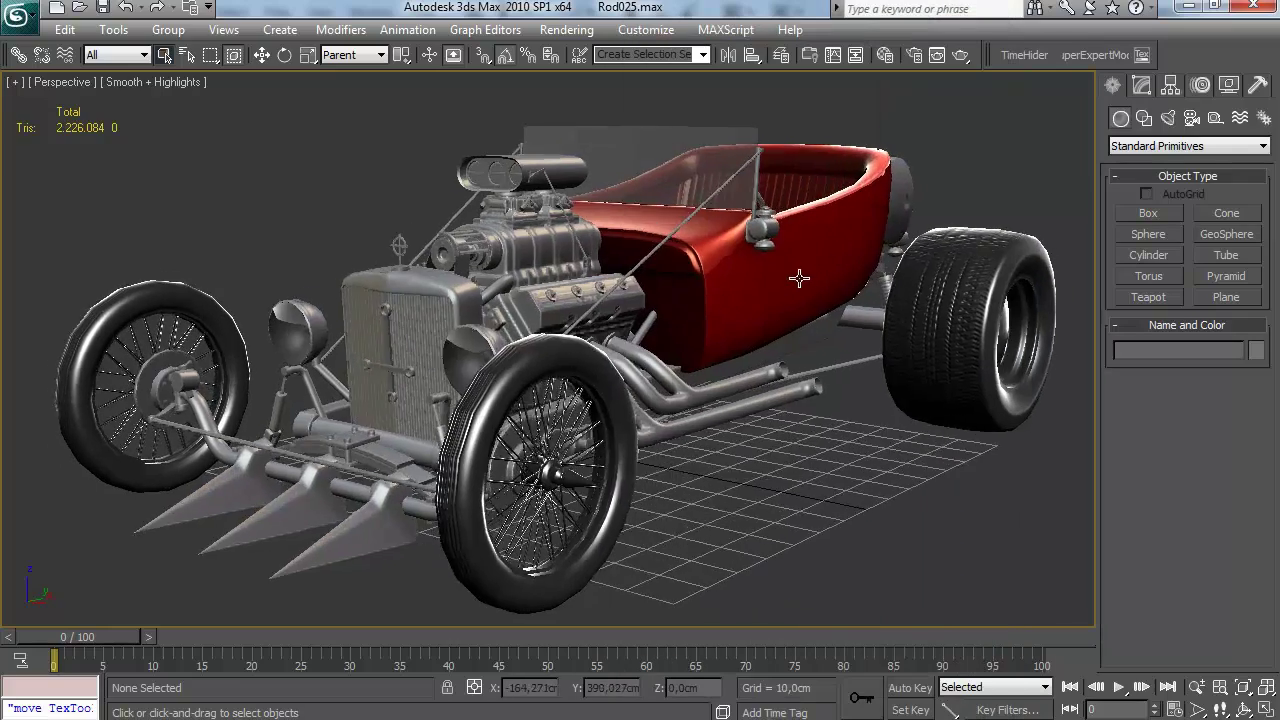